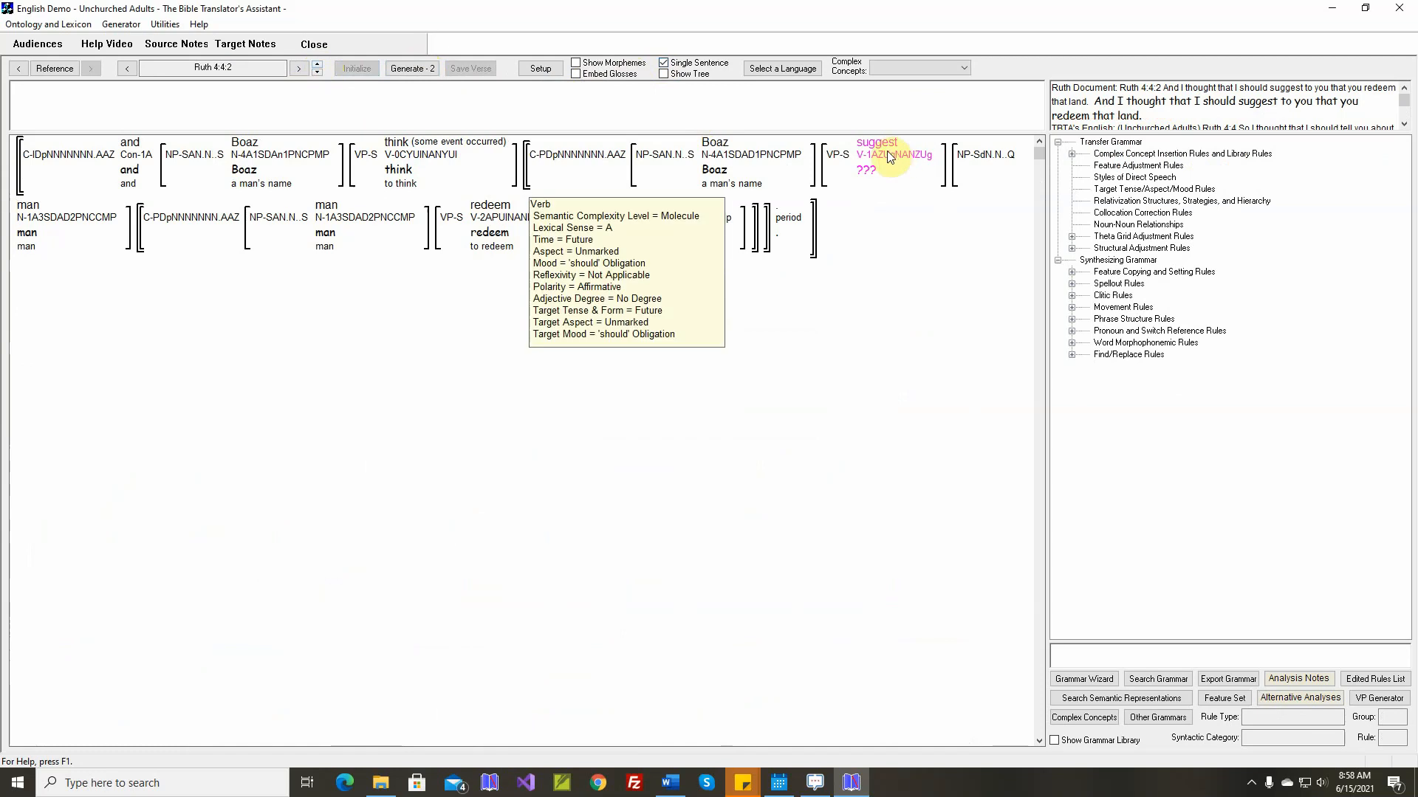
# Map the verb concept suggest-A to a new target stem "suggest", accepting its proposed past, perfect, participle and third singular present forms
pyautogui.doubleClick(884, 150)
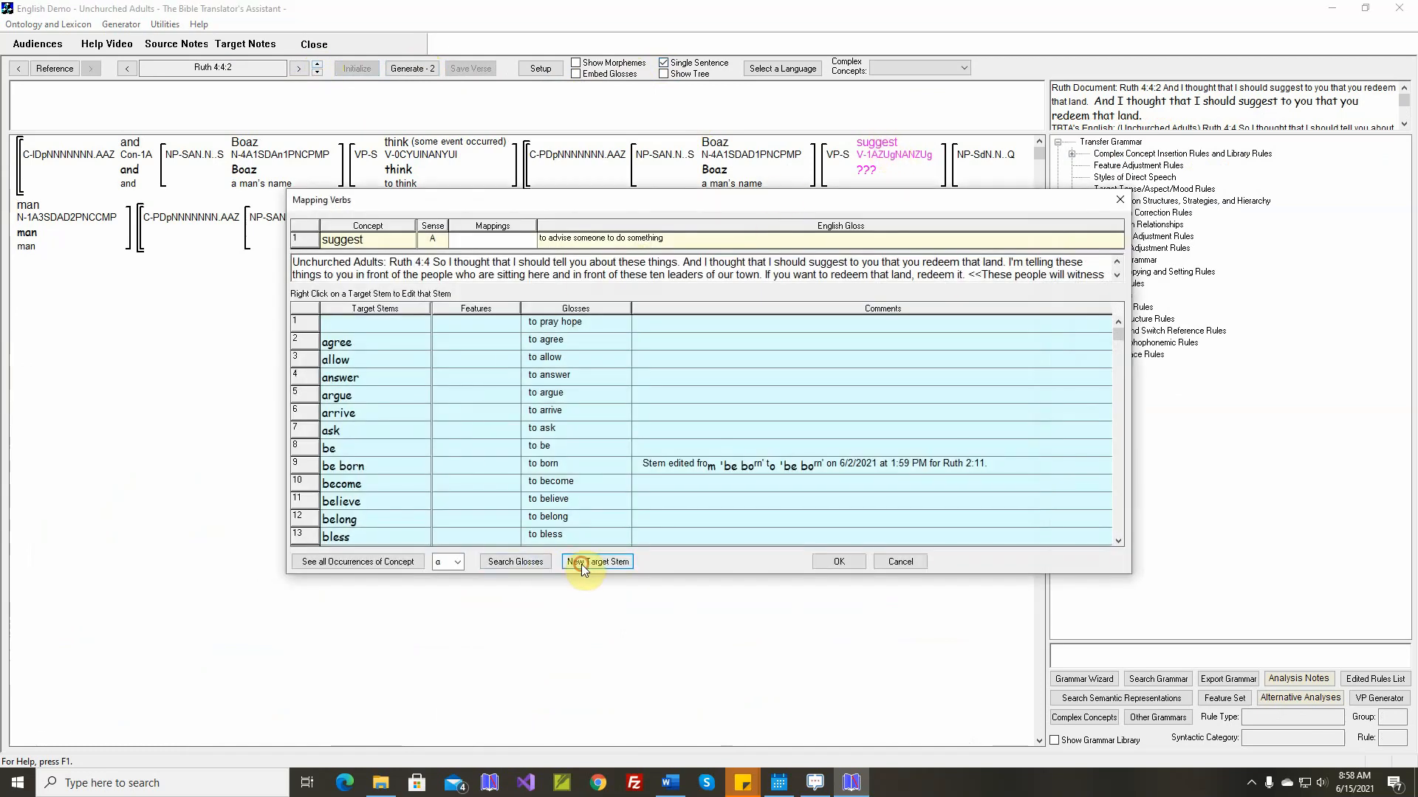
pyautogui.click(573, 565)
pyautogui.write('sugg')
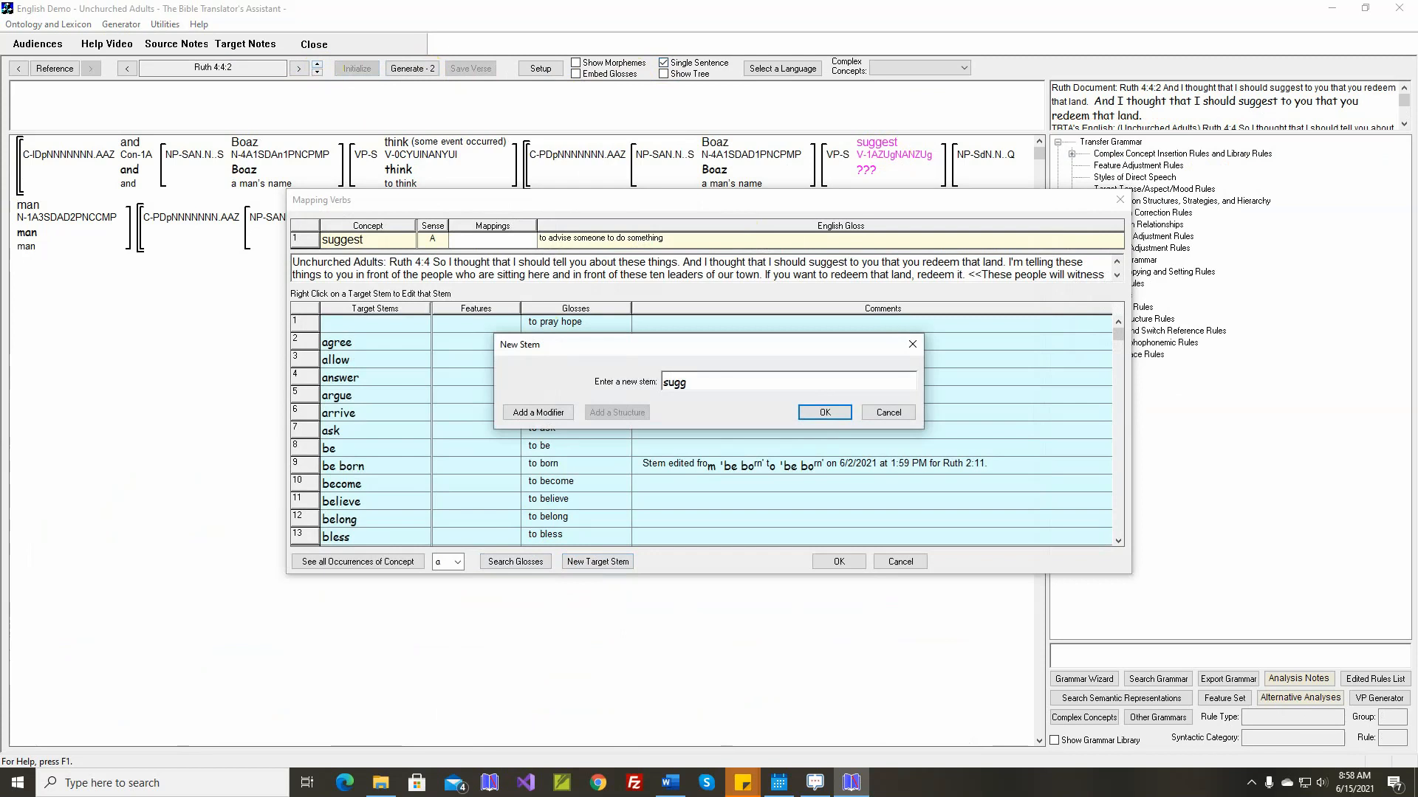
pyautogui.write('est')
pyautogui.press('Return')
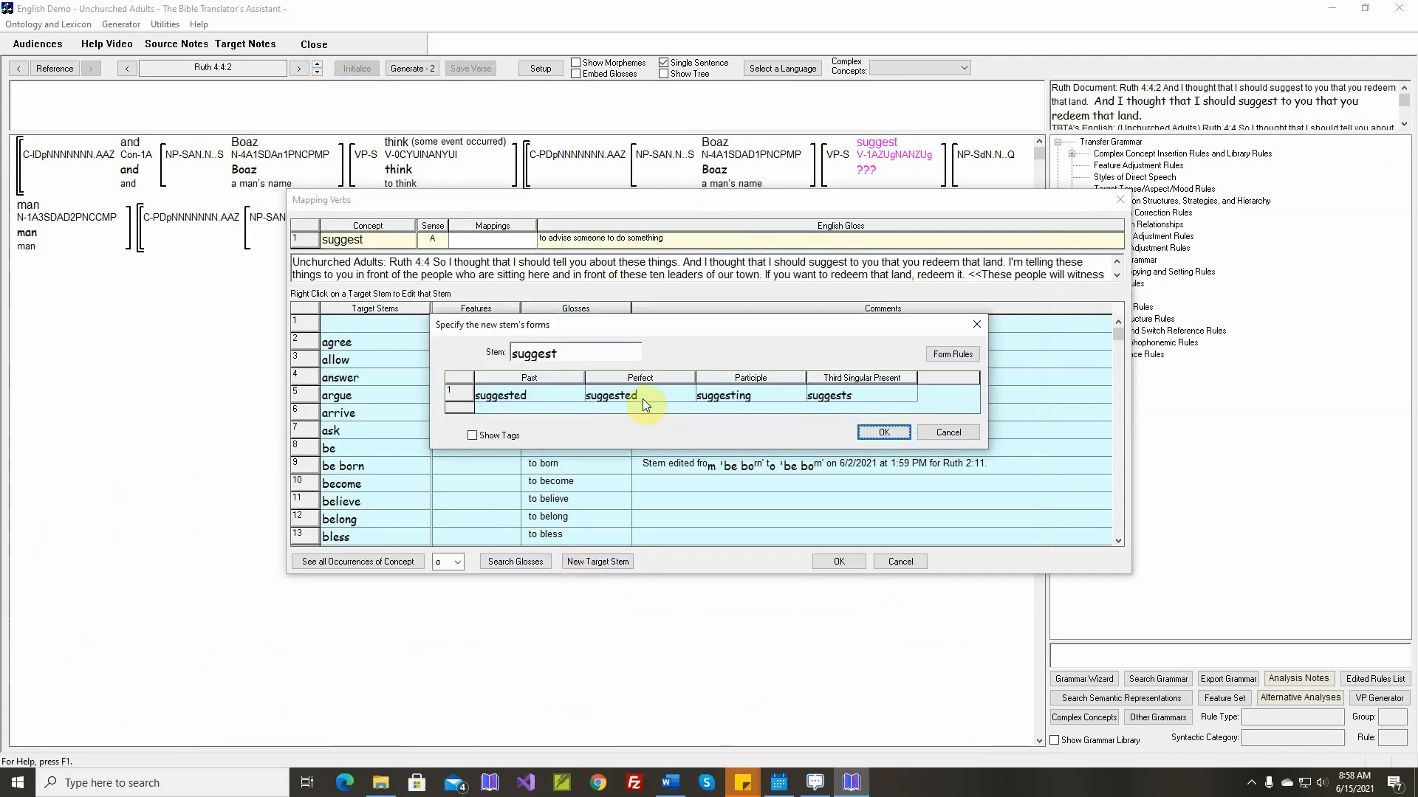
pyautogui.click(883, 433)
pyautogui.click(716, 487)
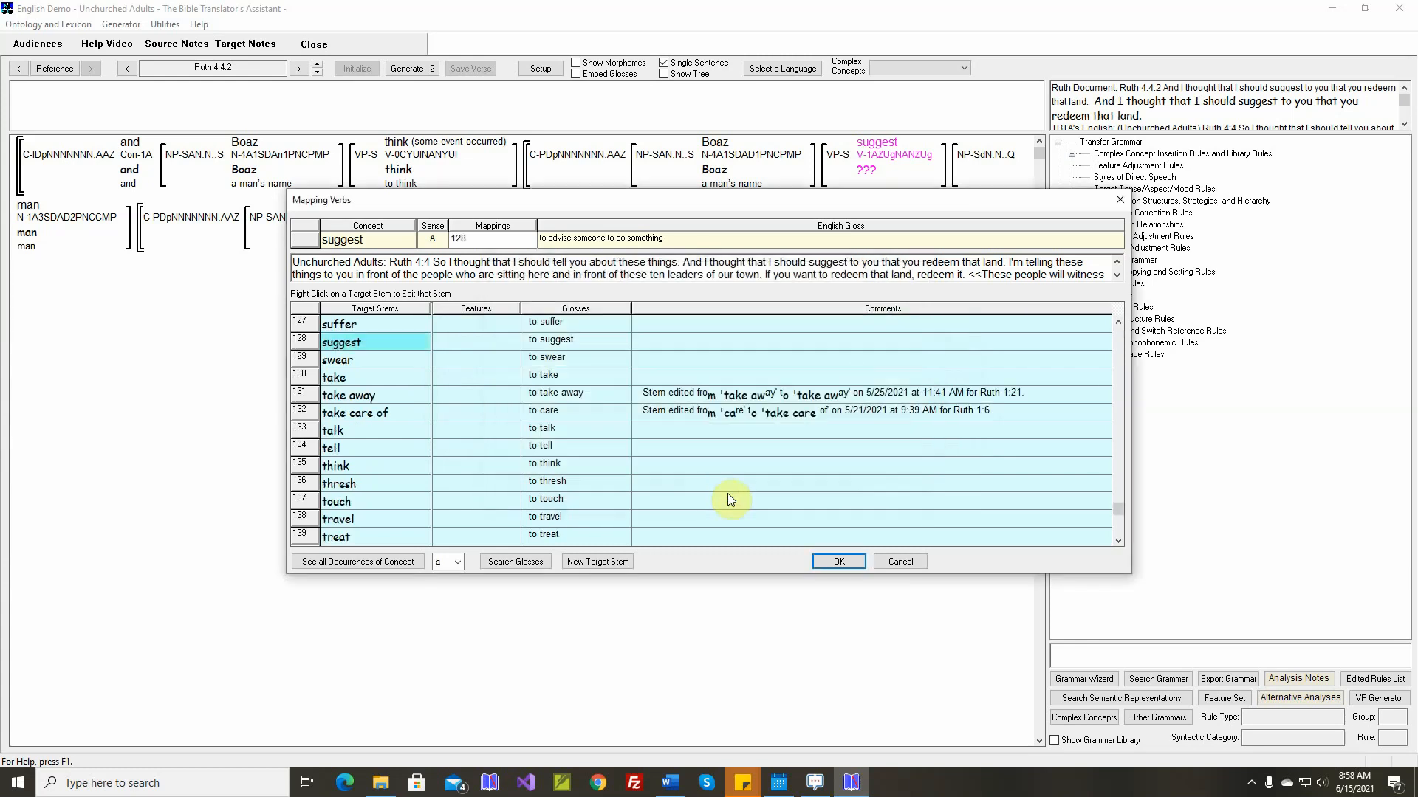
pyautogui.click(830, 559)
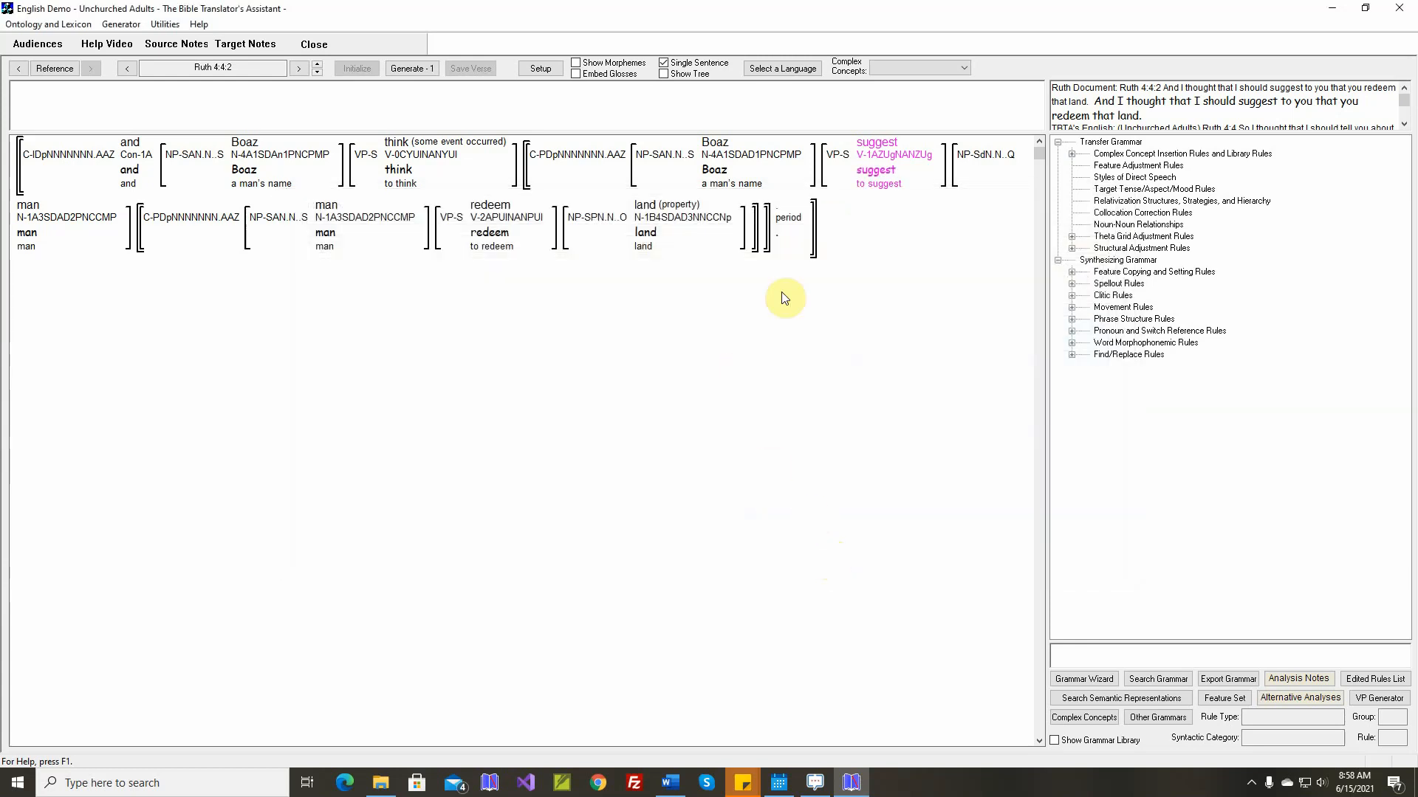
# In the Theta Grid Adjustment rule for suggest-A, give the Destination argument the grammatical relation Oblique1 in the simple output
pyautogui.rightClick(871, 174)
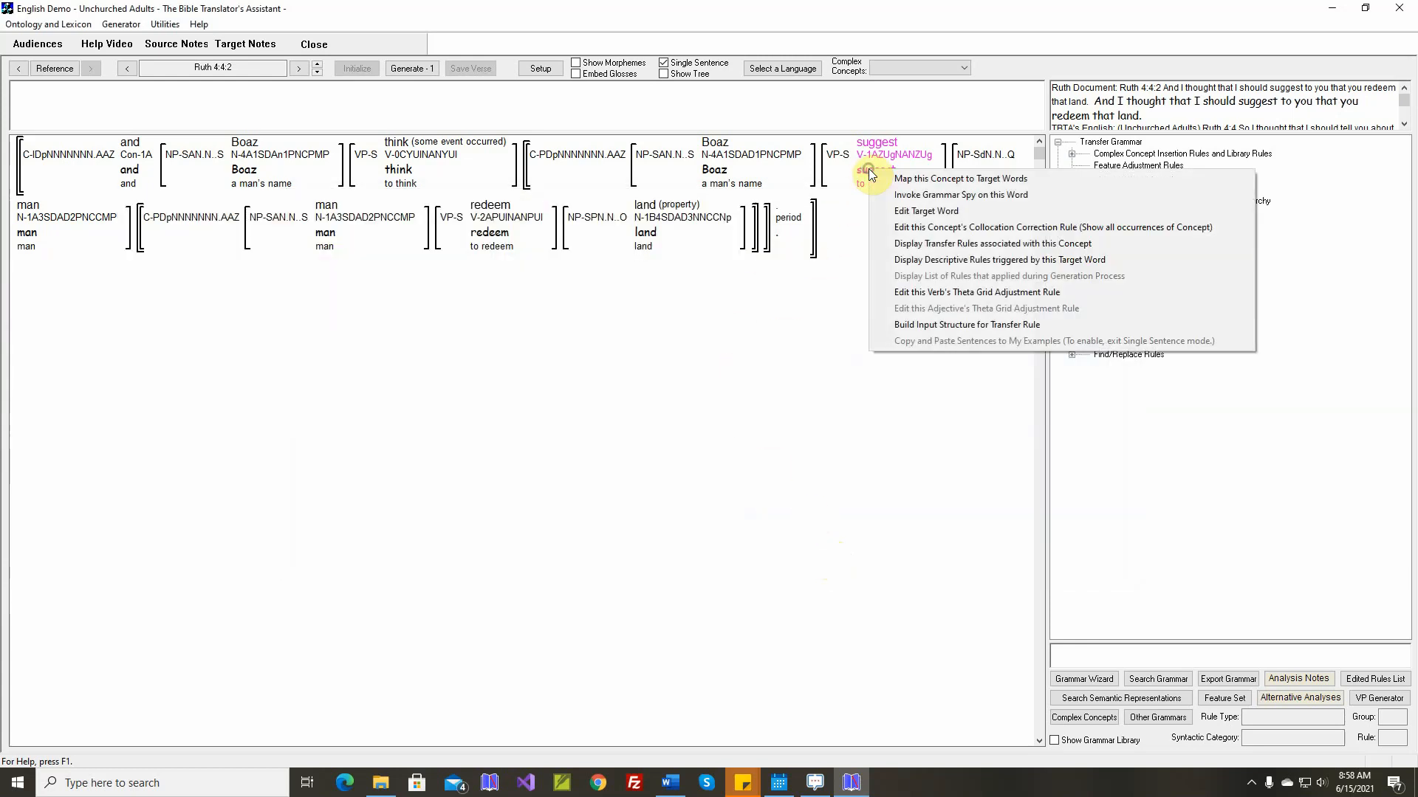
pyautogui.click(917, 292)
pyautogui.moveTo(422, 344)
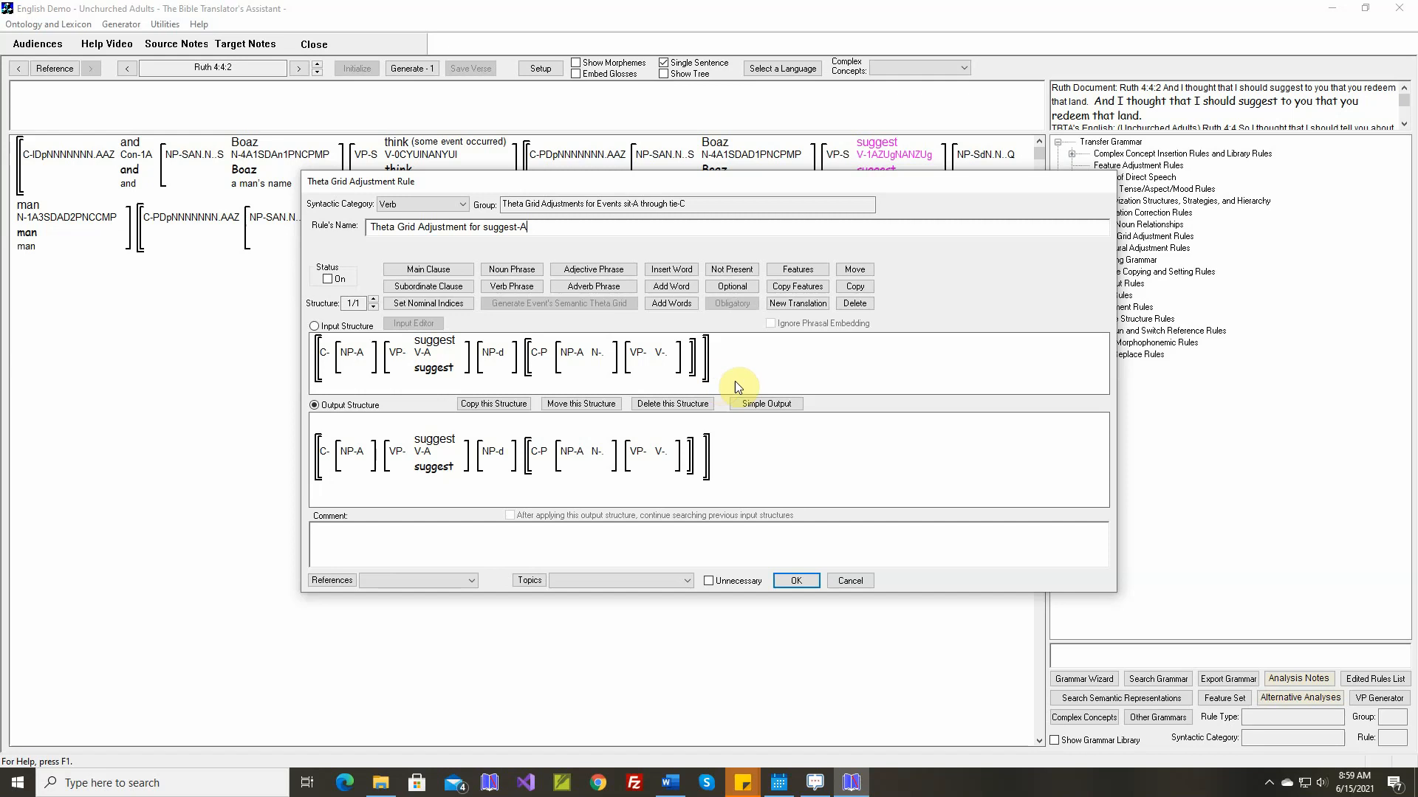
pyautogui.click(766, 404)
pyautogui.click(792, 400)
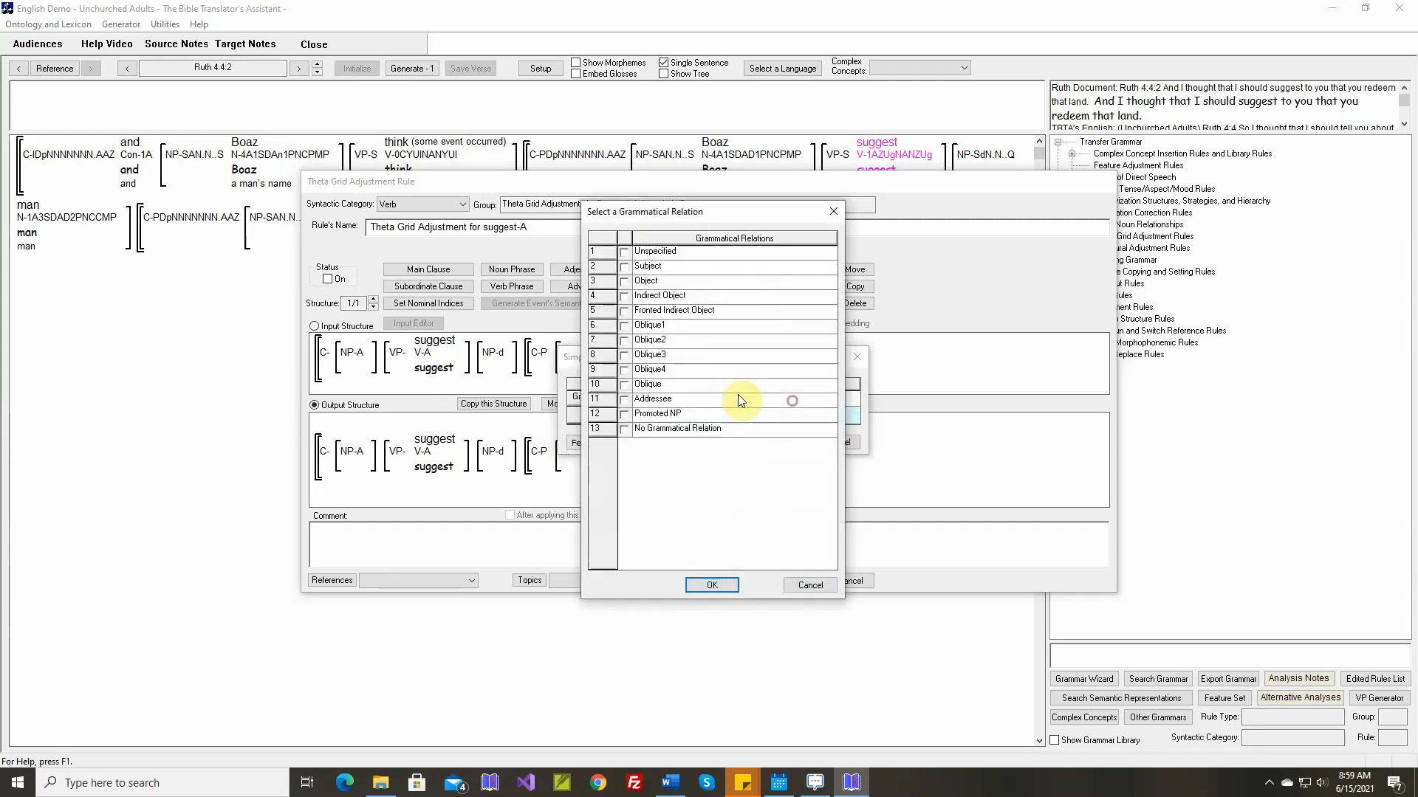
pyautogui.click(624, 326)
pyautogui.click(709, 586)
# Assign the adposition "to" (in order to) to the Destination argument of suggest-A and accept the event's arguments
pyautogui.click(804, 415)
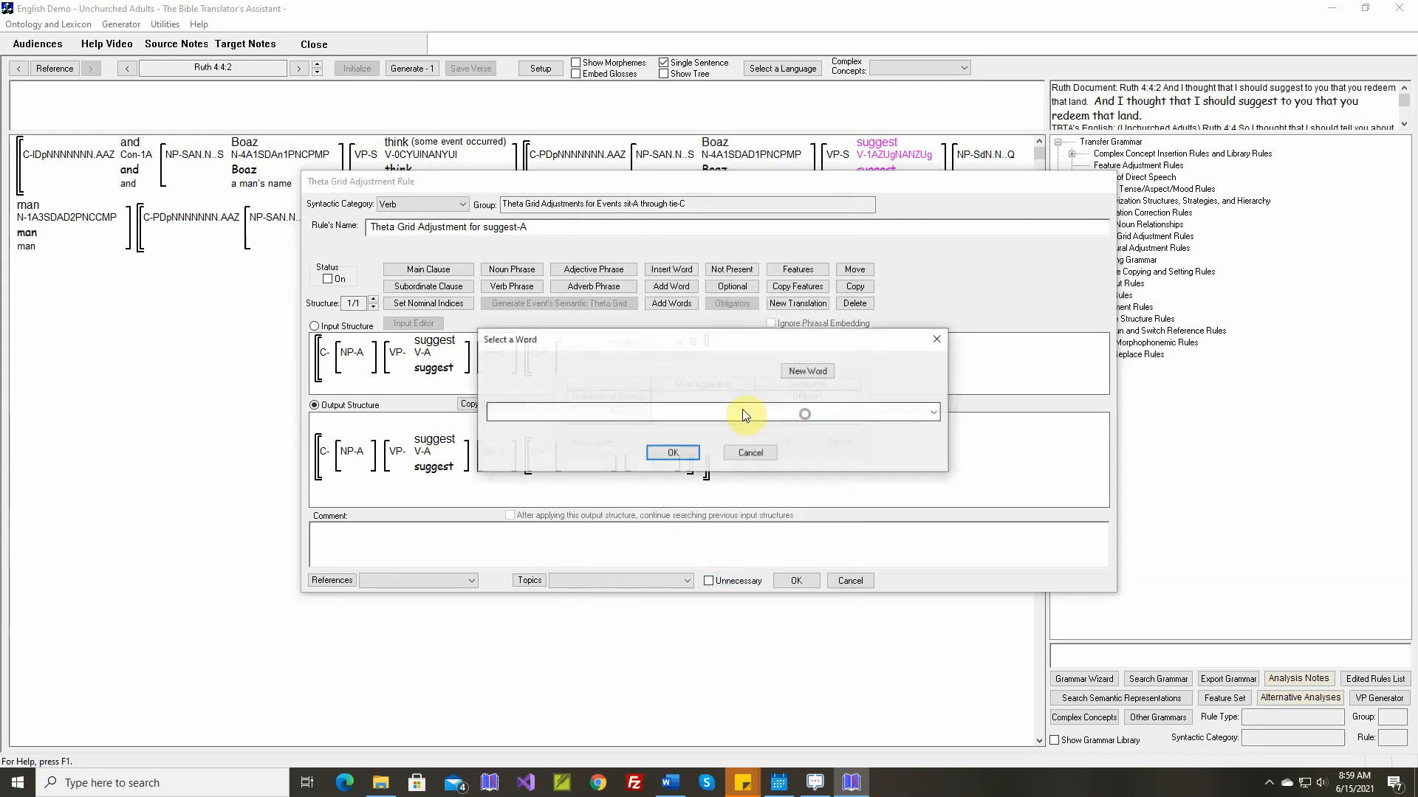
pyautogui.click(715, 412)
pyautogui.scroll(-1, 716, 417)
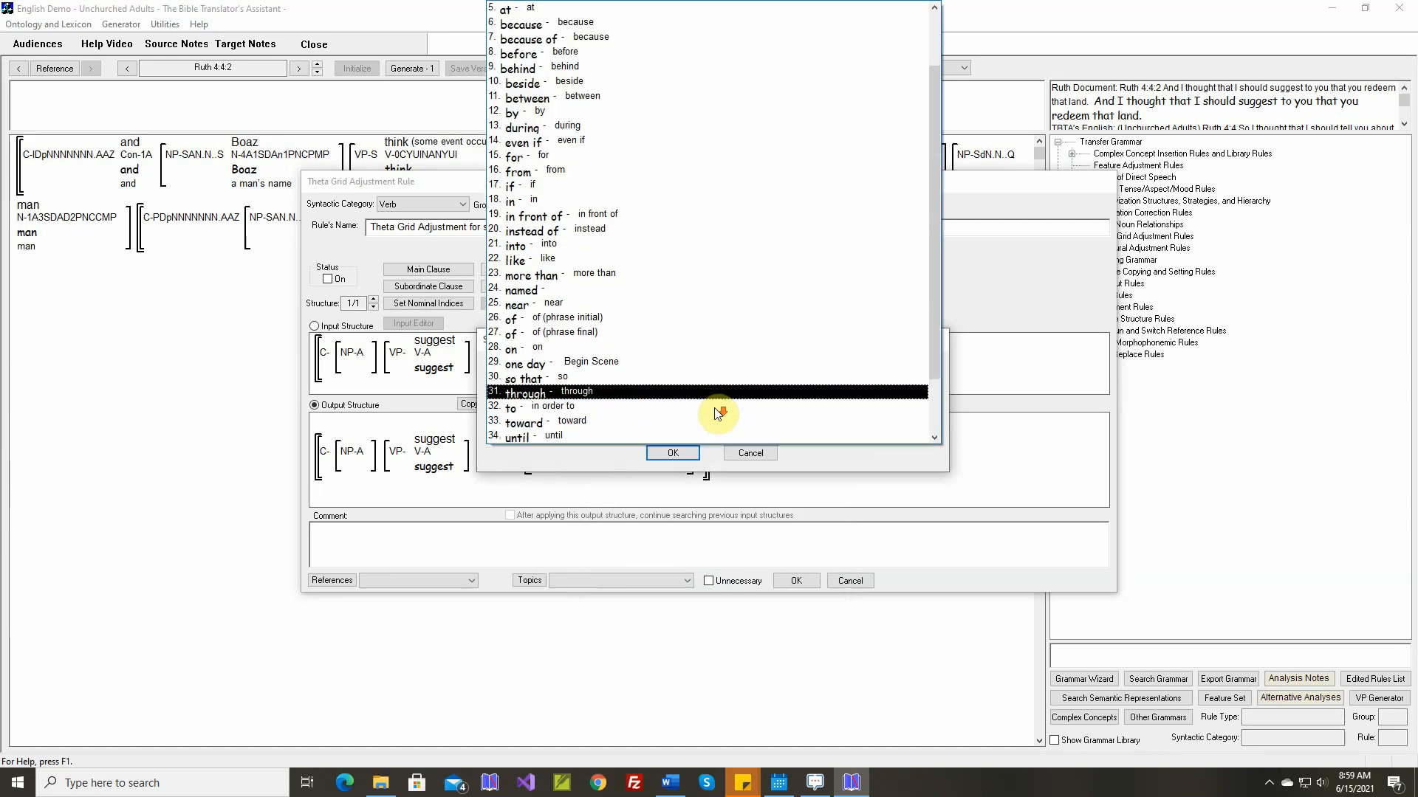
pyautogui.click(675, 407)
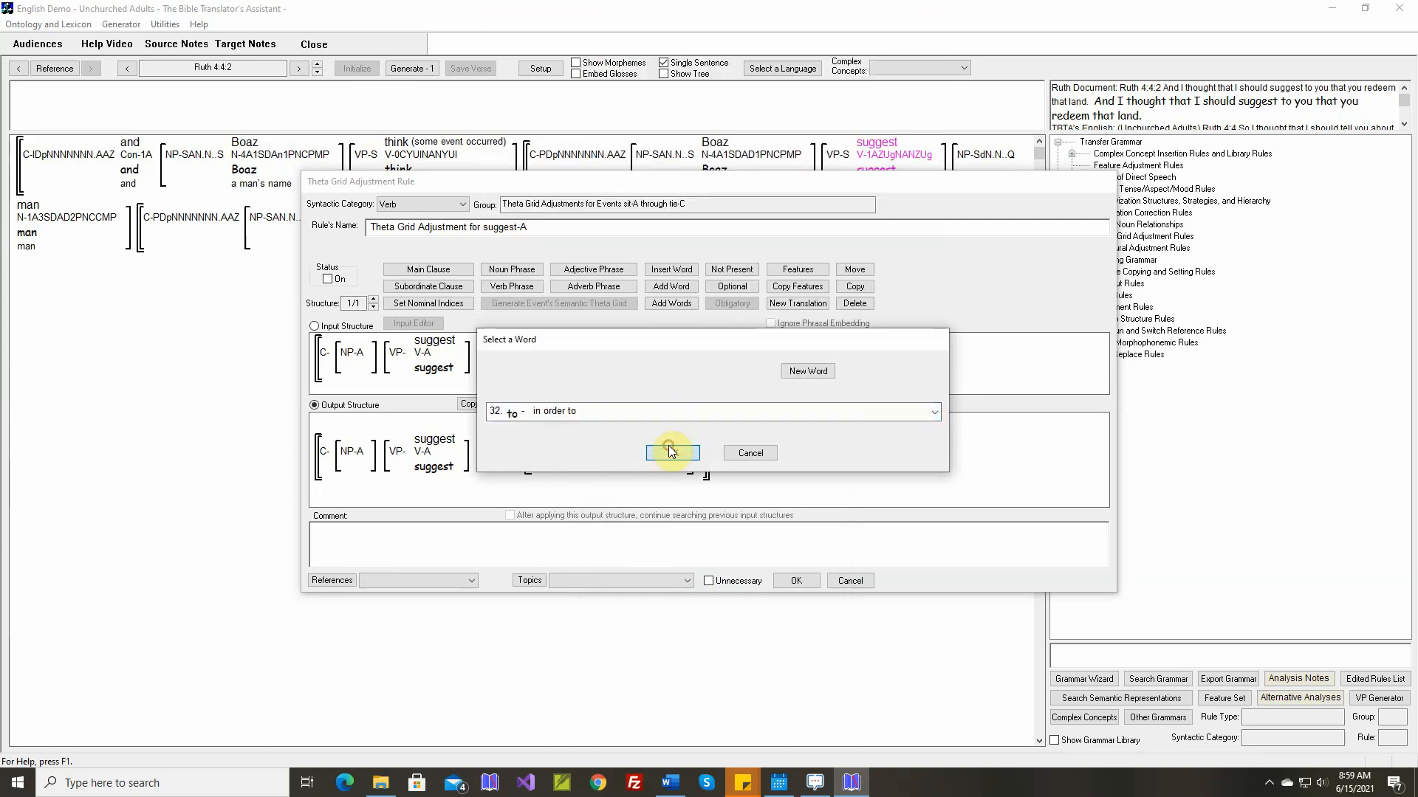
pyautogui.click(671, 452)
pyautogui.click(770, 443)
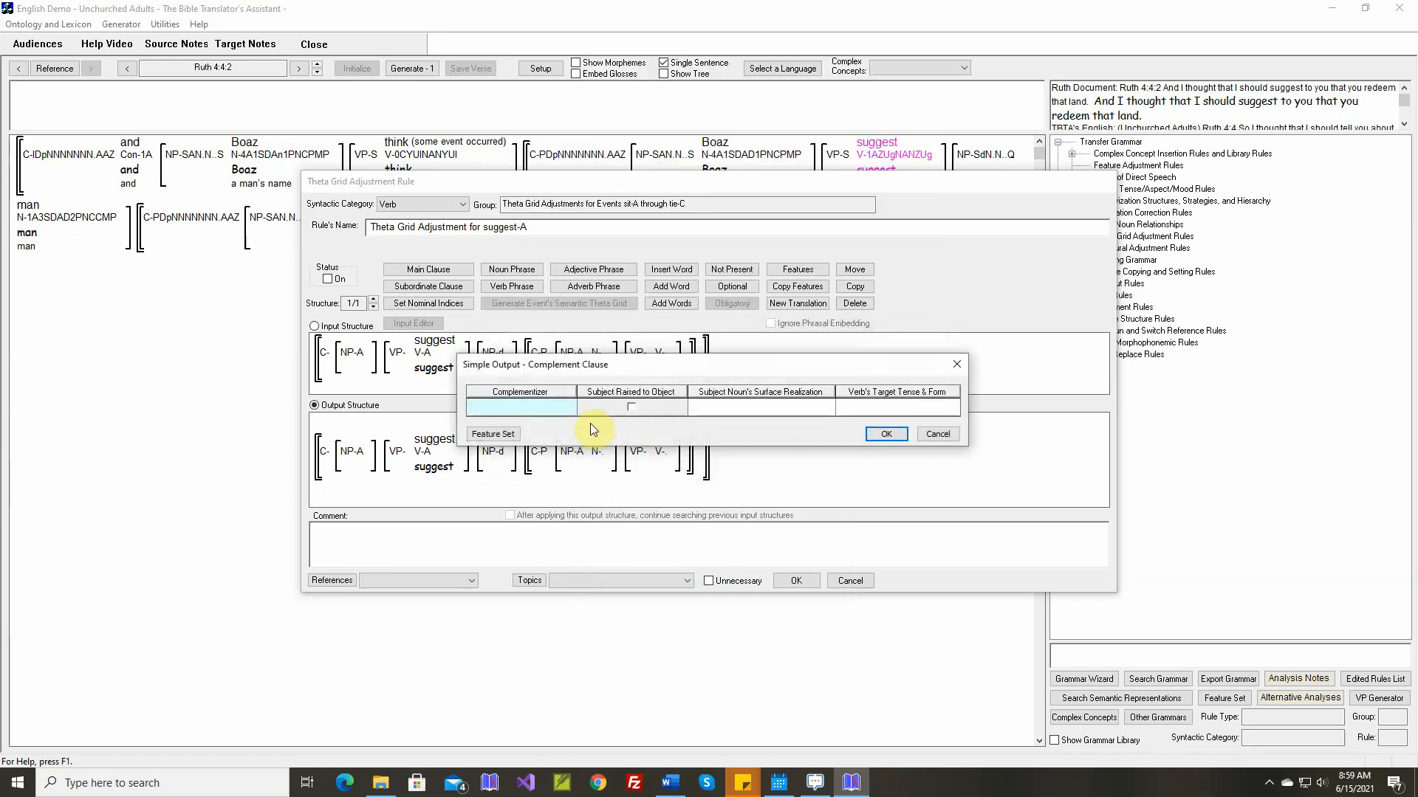
# Set the complementizer of the suggest-A rule's complement clause to "that"
pyautogui.click(552, 409)
pyautogui.write('that')
pyautogui.press('Return')
pyautogui.click(891, 436)
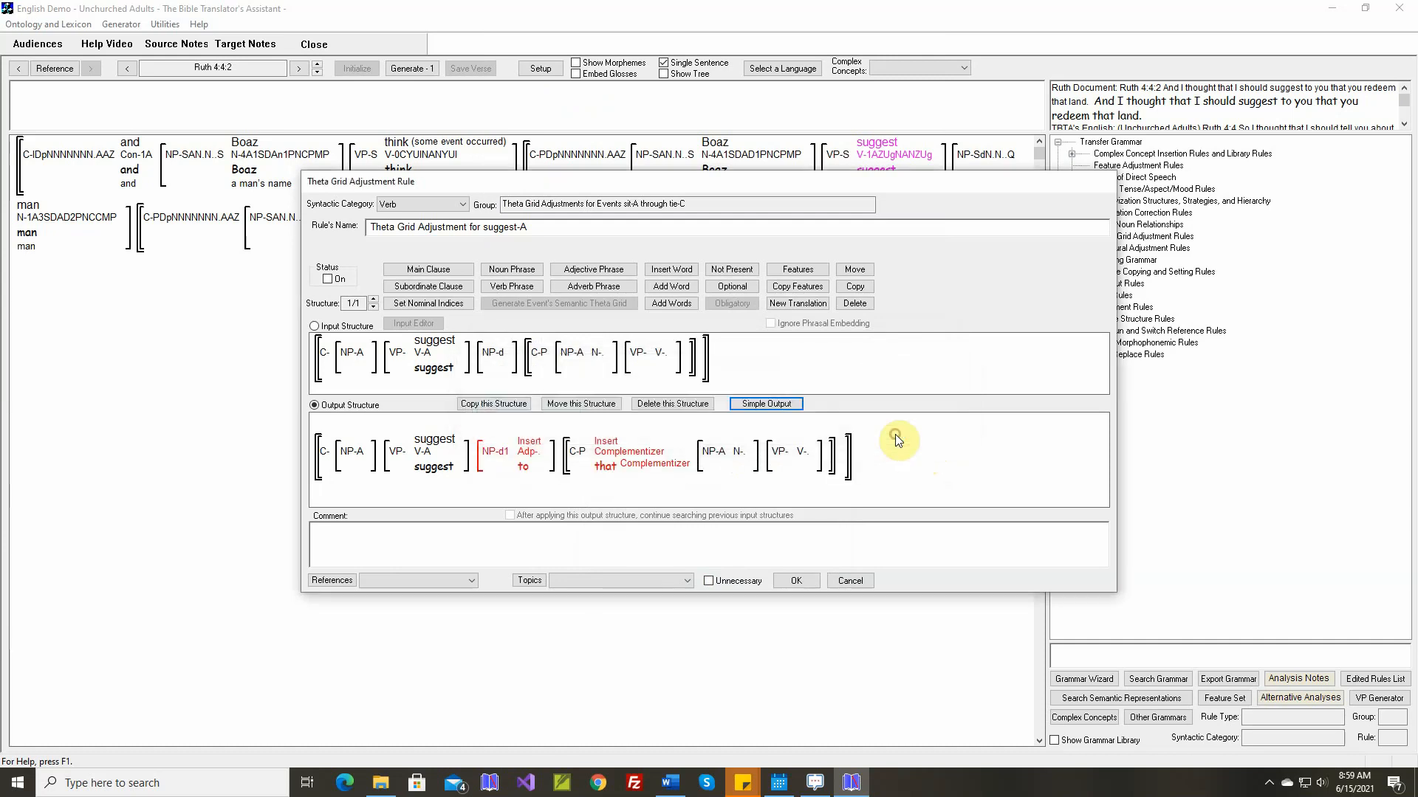
# Turn the suggest-A rule on and save it with the Ruth 4:4:2 sentence inserted as its comment
pyautogui.click(327, 279)
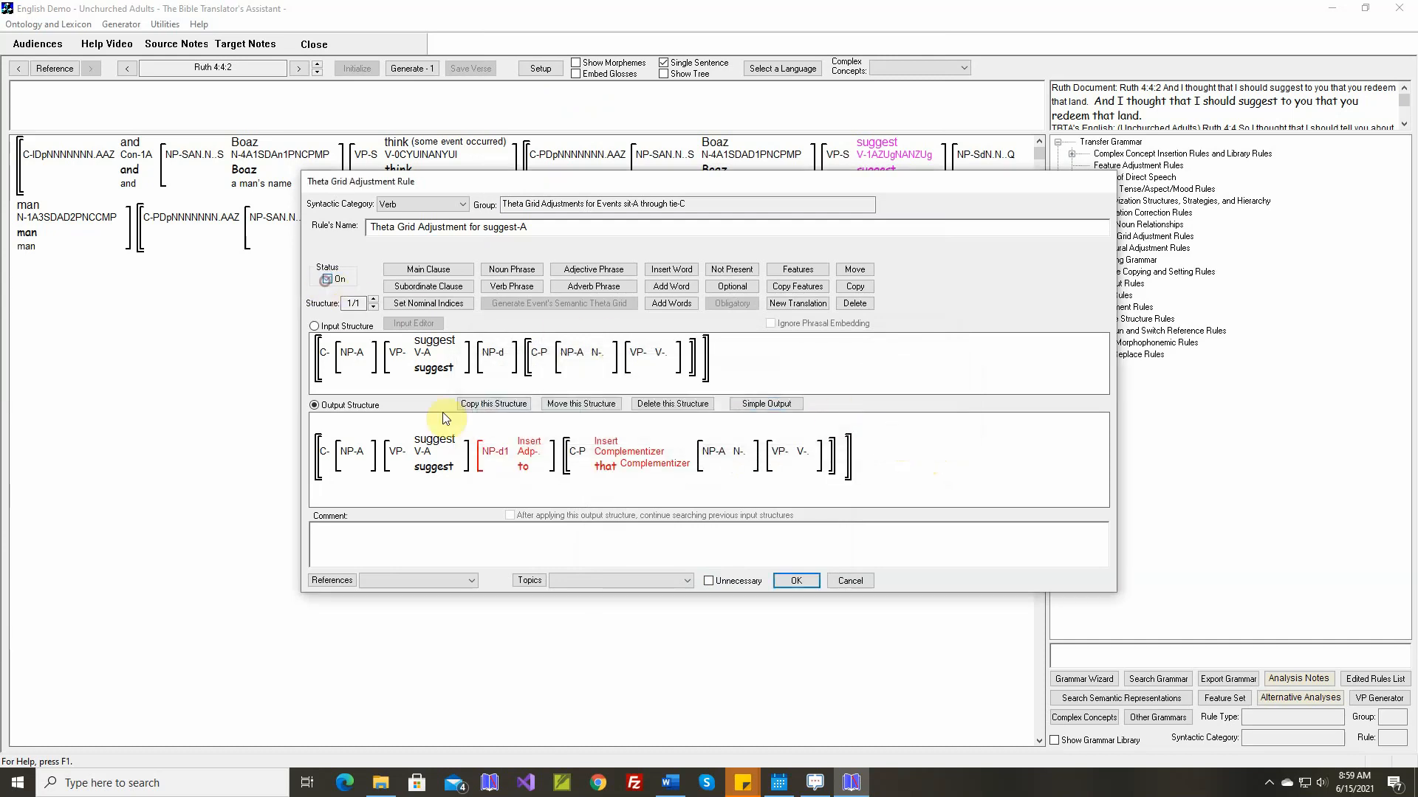
pyautogui.rightClick(652, 532)
pyautogui.click(687, 539)
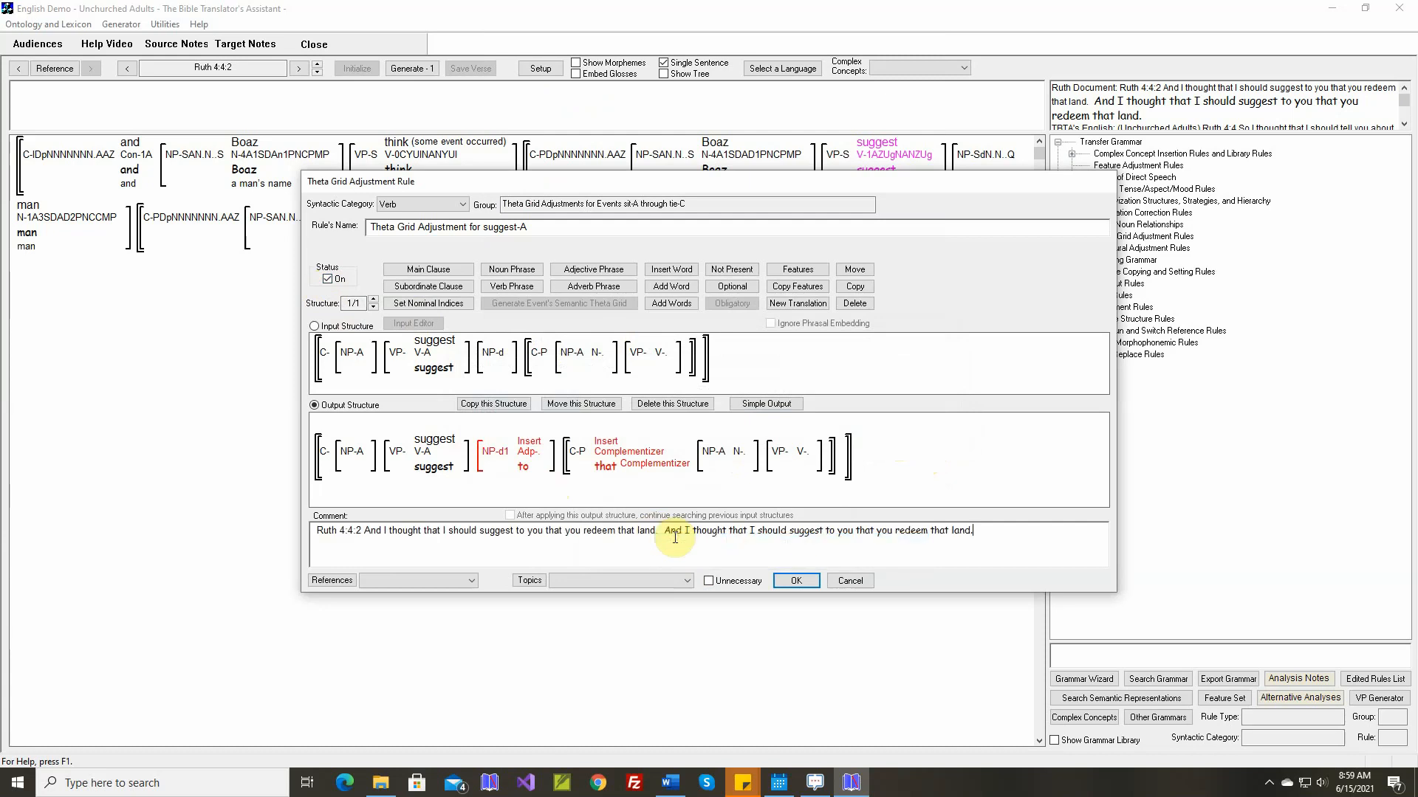
pyautogui.click(797, 581)
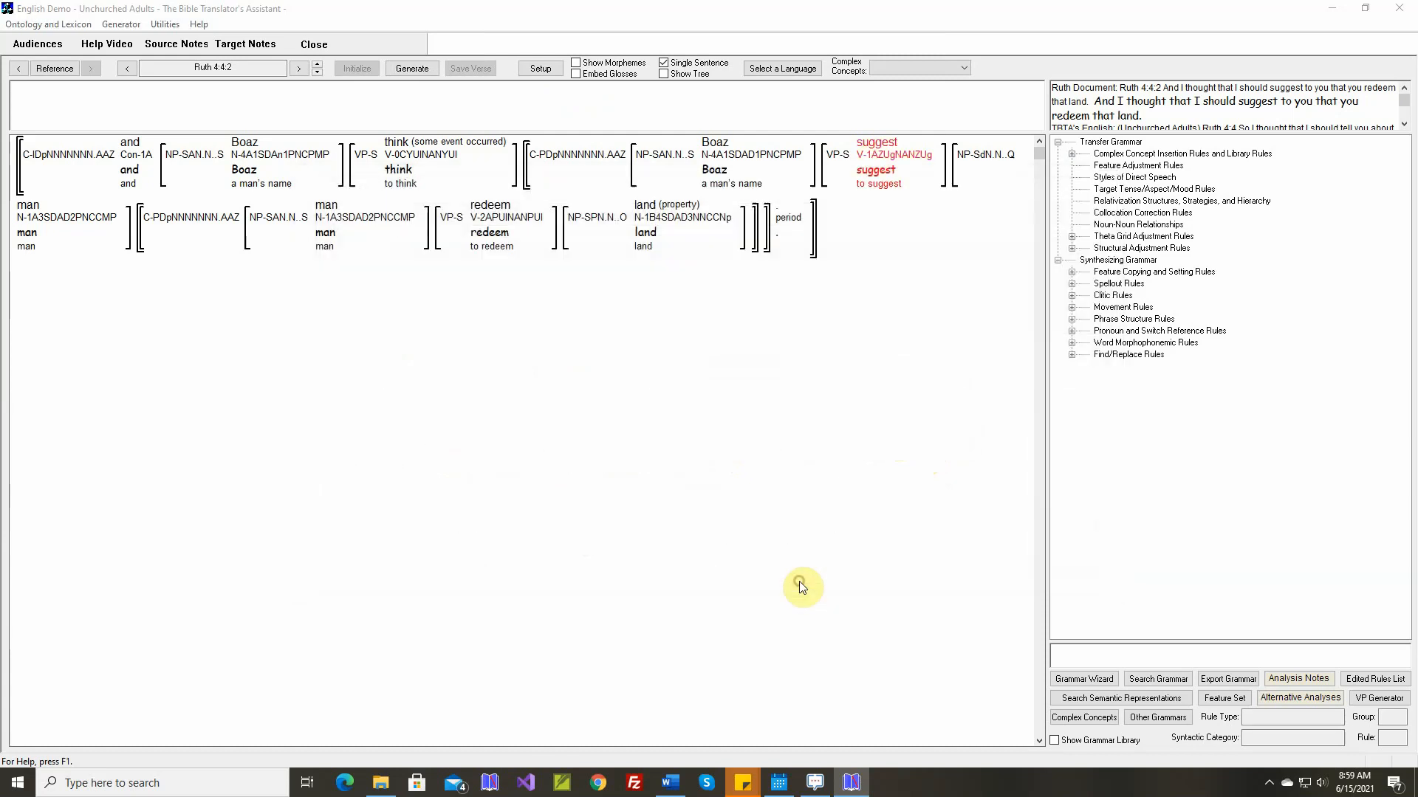
# Generate the English text for Ruth 4:4:2 and advance to Ruth 4:4:3
pyautogui.click(412, 68)
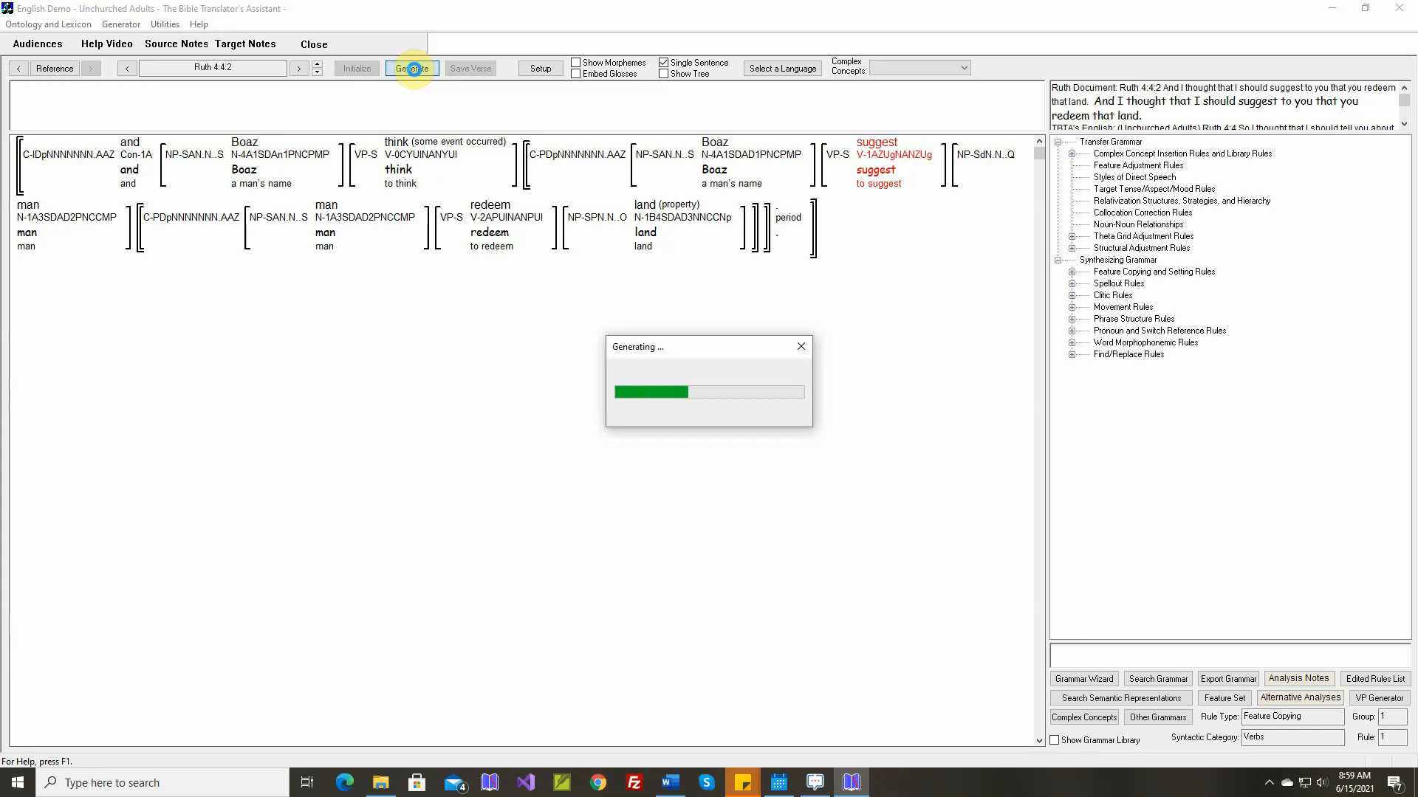
pyautogui.click(319, 65)
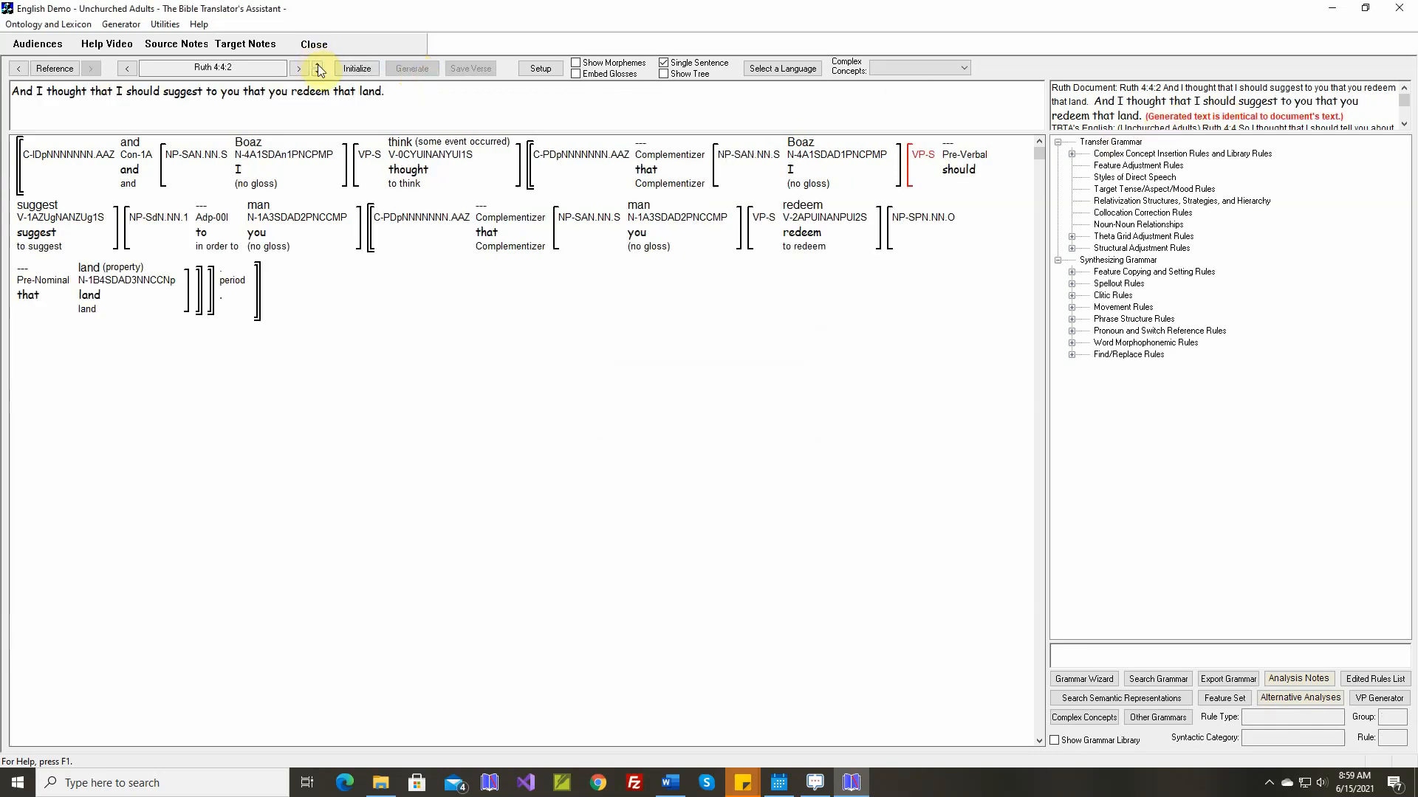
# Map the verb concept tell-D (story) to the existing target stem "tell"
pyautogui.click(353, 137)
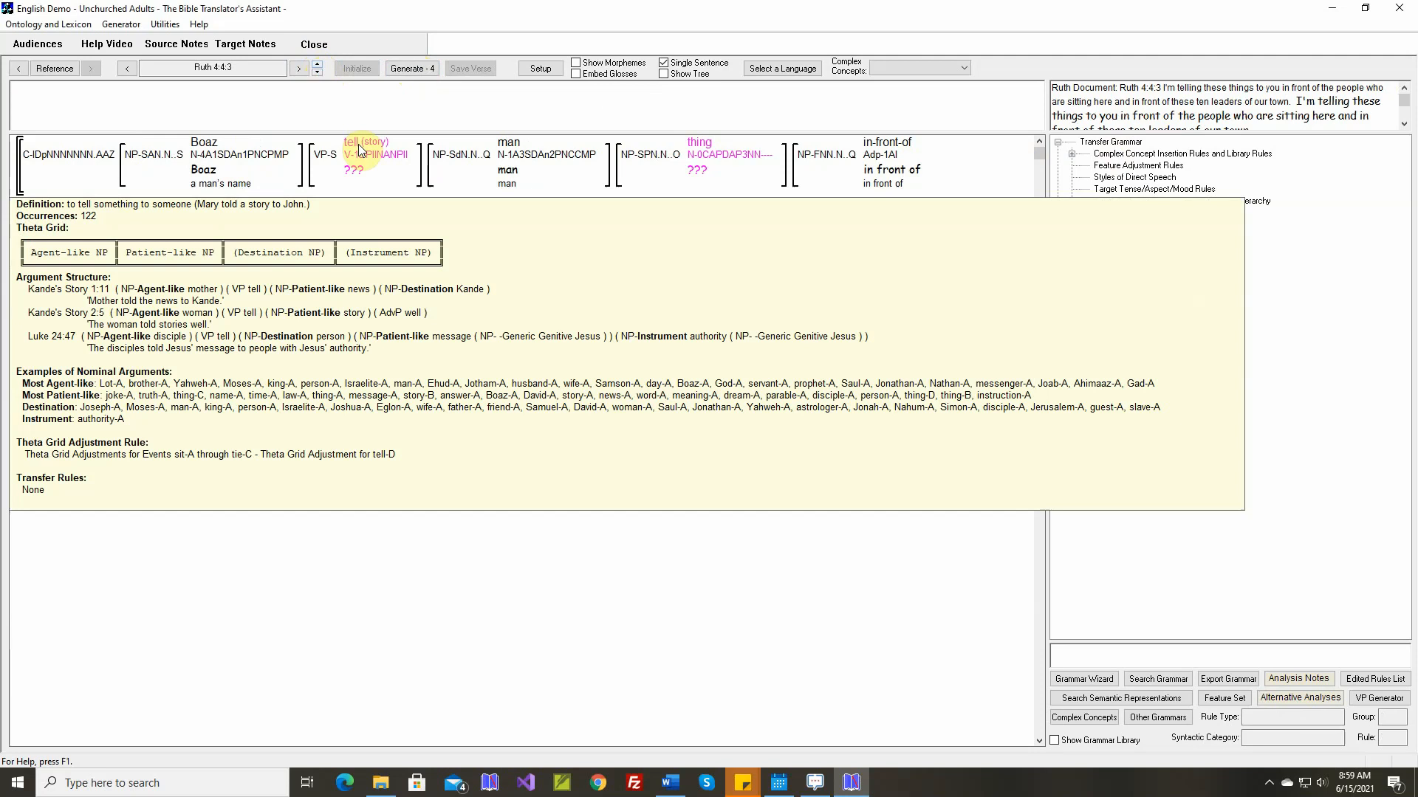
pyautogui.click(360, 150)
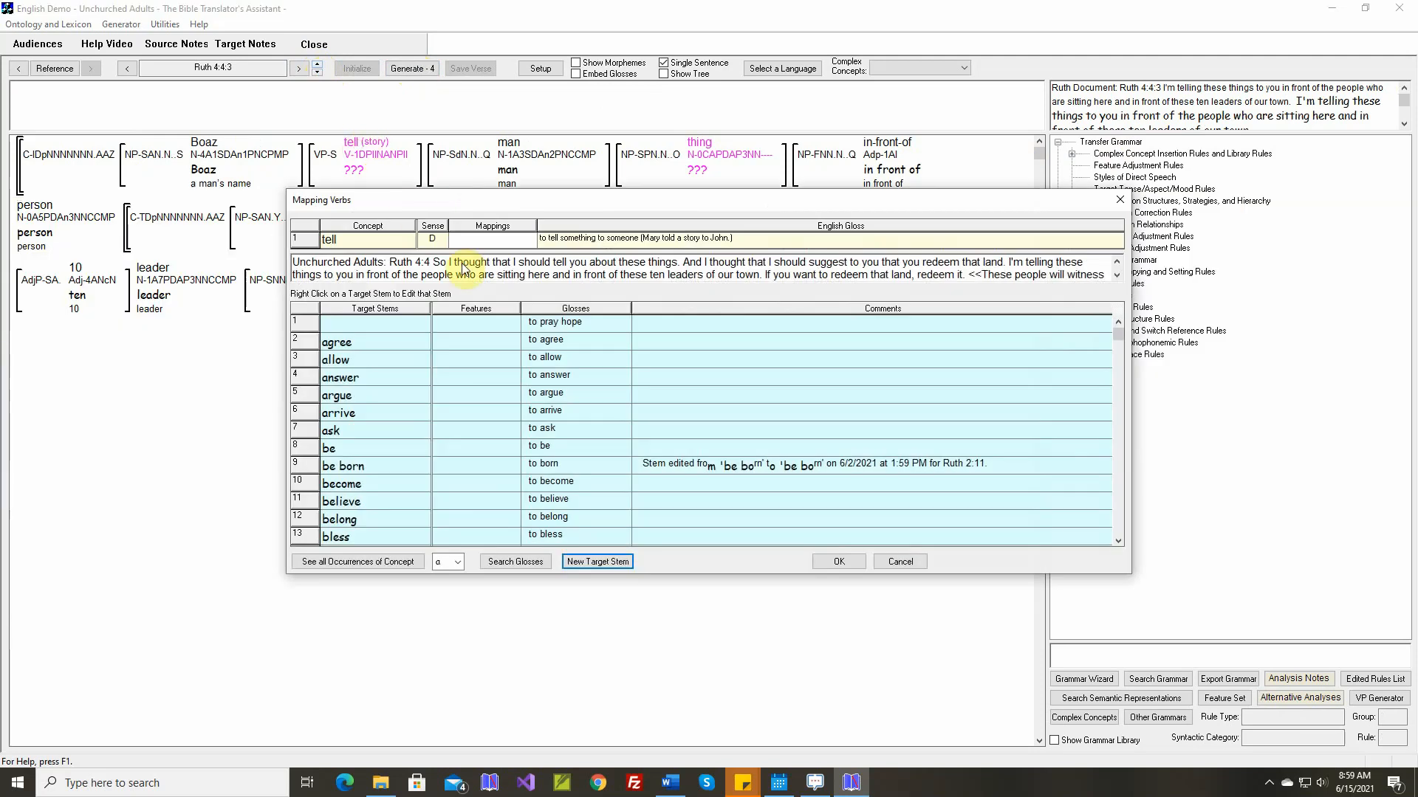
pyautogui.click(459, 564)
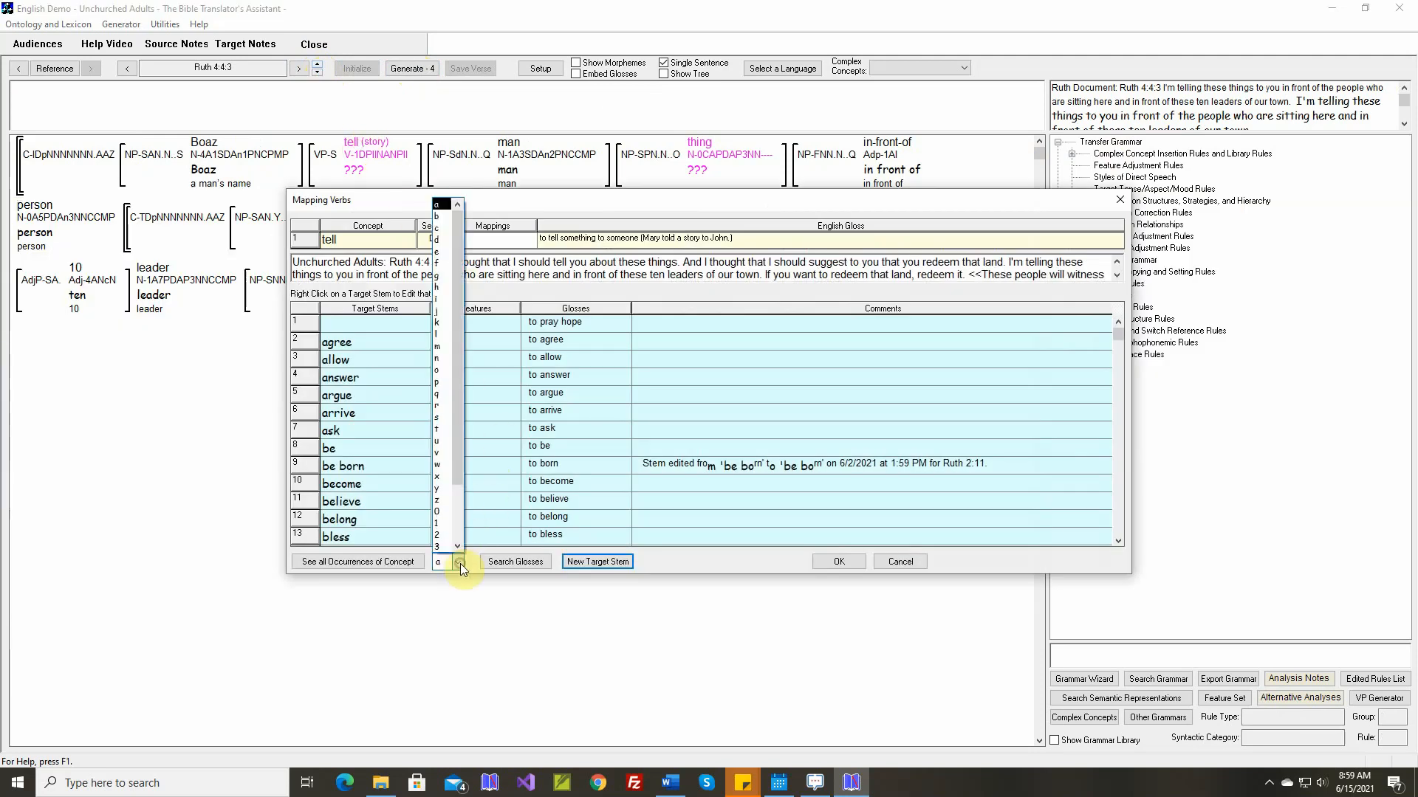
pyautogui.click(439, 433)
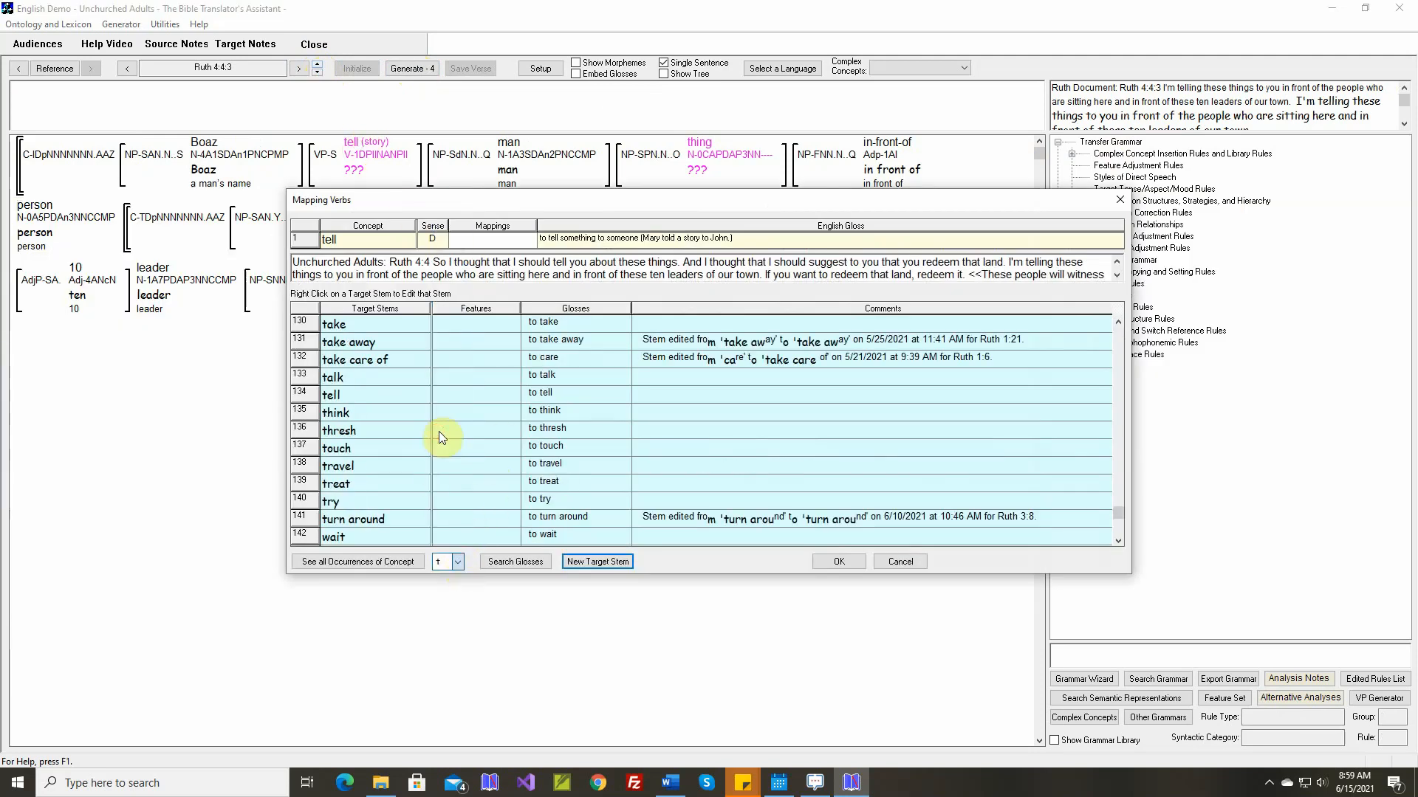
pyautogui.click(387, 394)
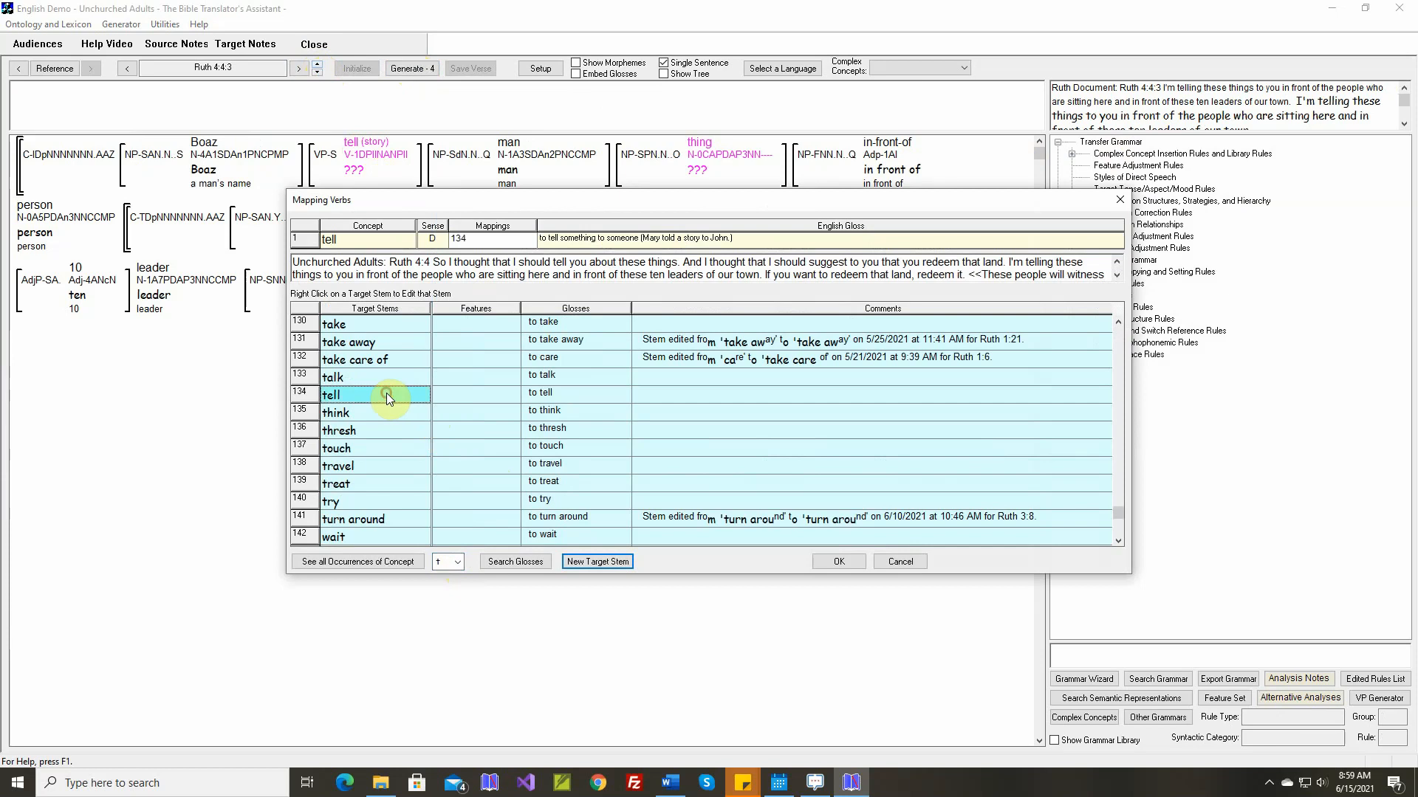
pyautogui.click(824, 563)
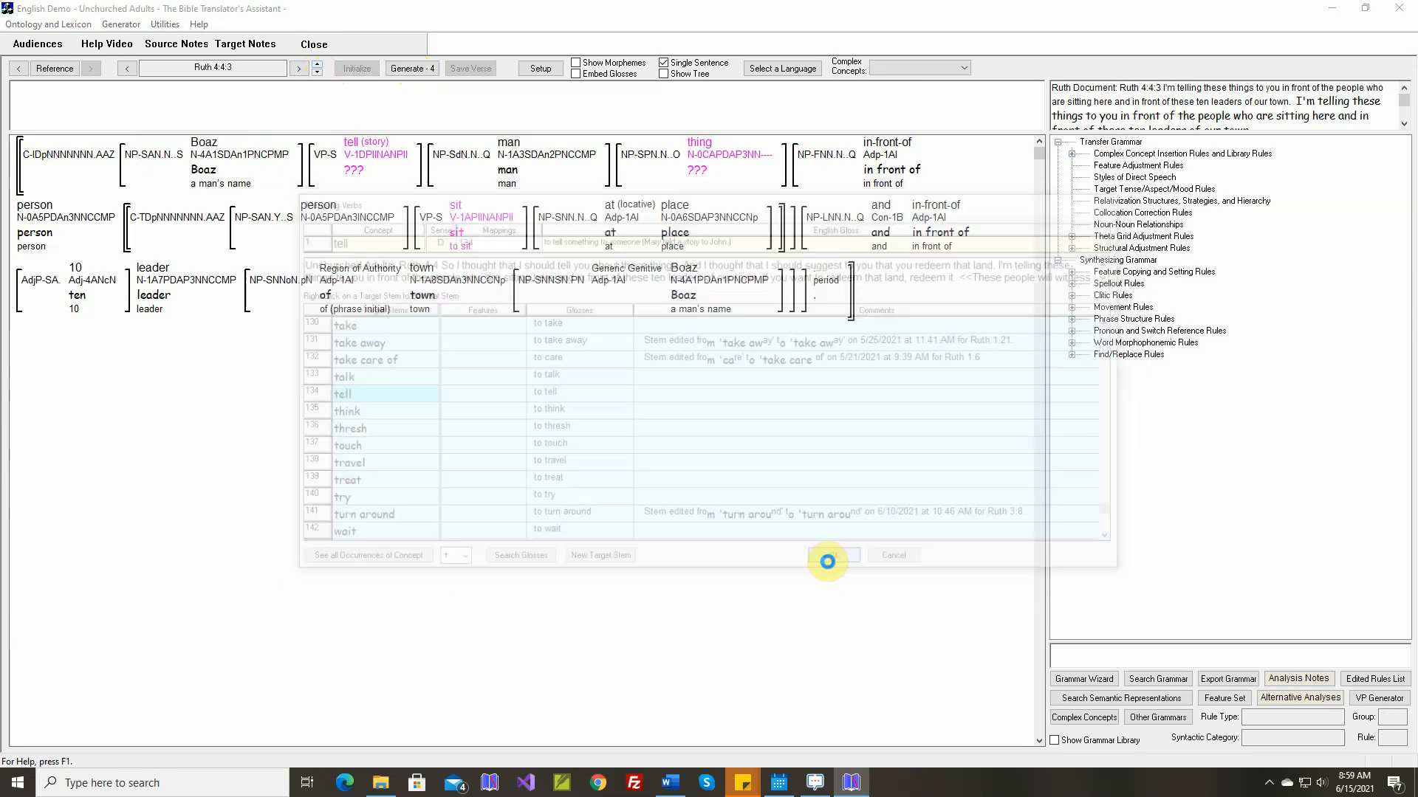
# In the Theta Grid Adjustment rule for tell-D, give the Destination argument the grammatical relation Oblique1 in the simple output
pyautogui.rightClick(364, 152)
pyautogui.click(421, 271)
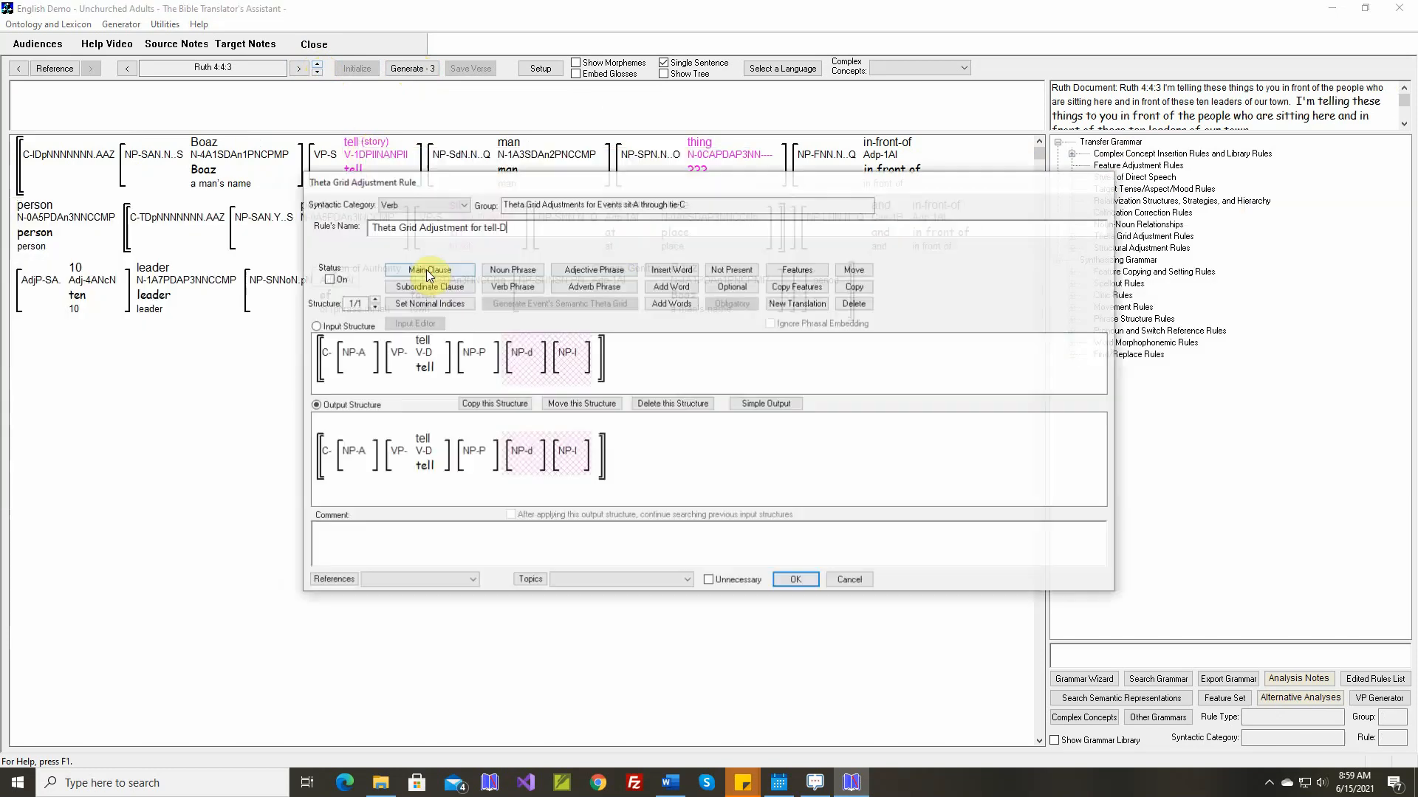
pyautogui.moveTo(419, 342)
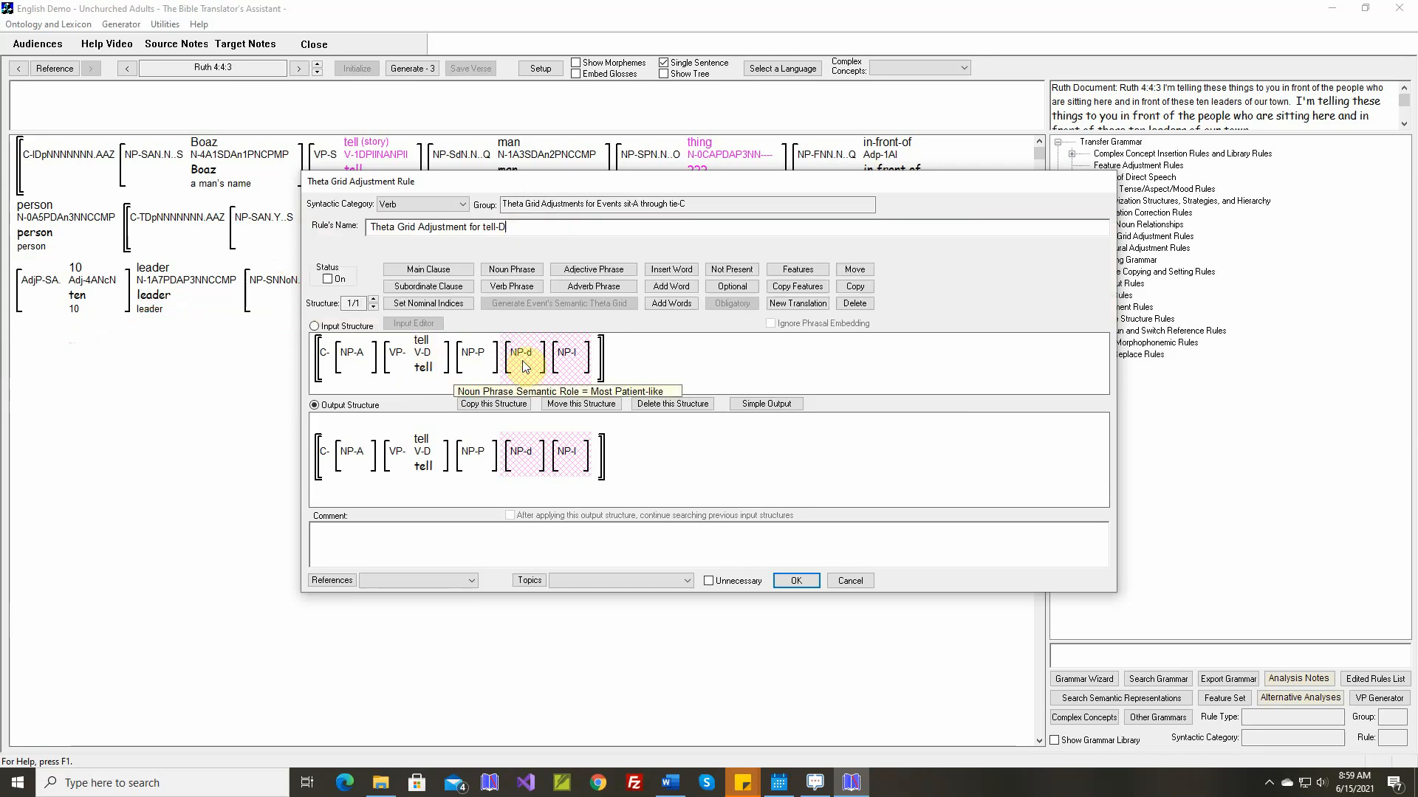
pyautogui.click(778, 407)
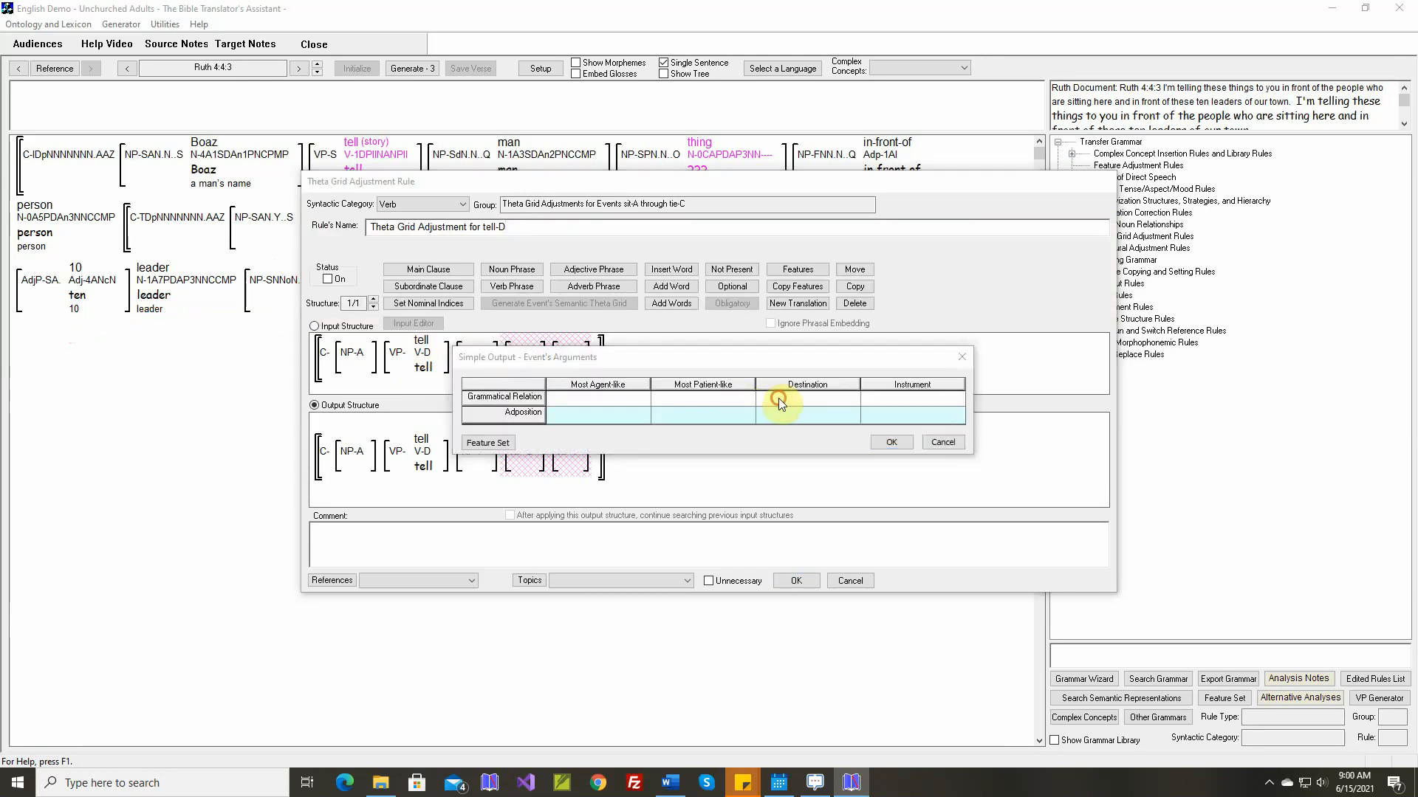
pyautogui.click(778, 398)
pyautogui.click(624, 326)
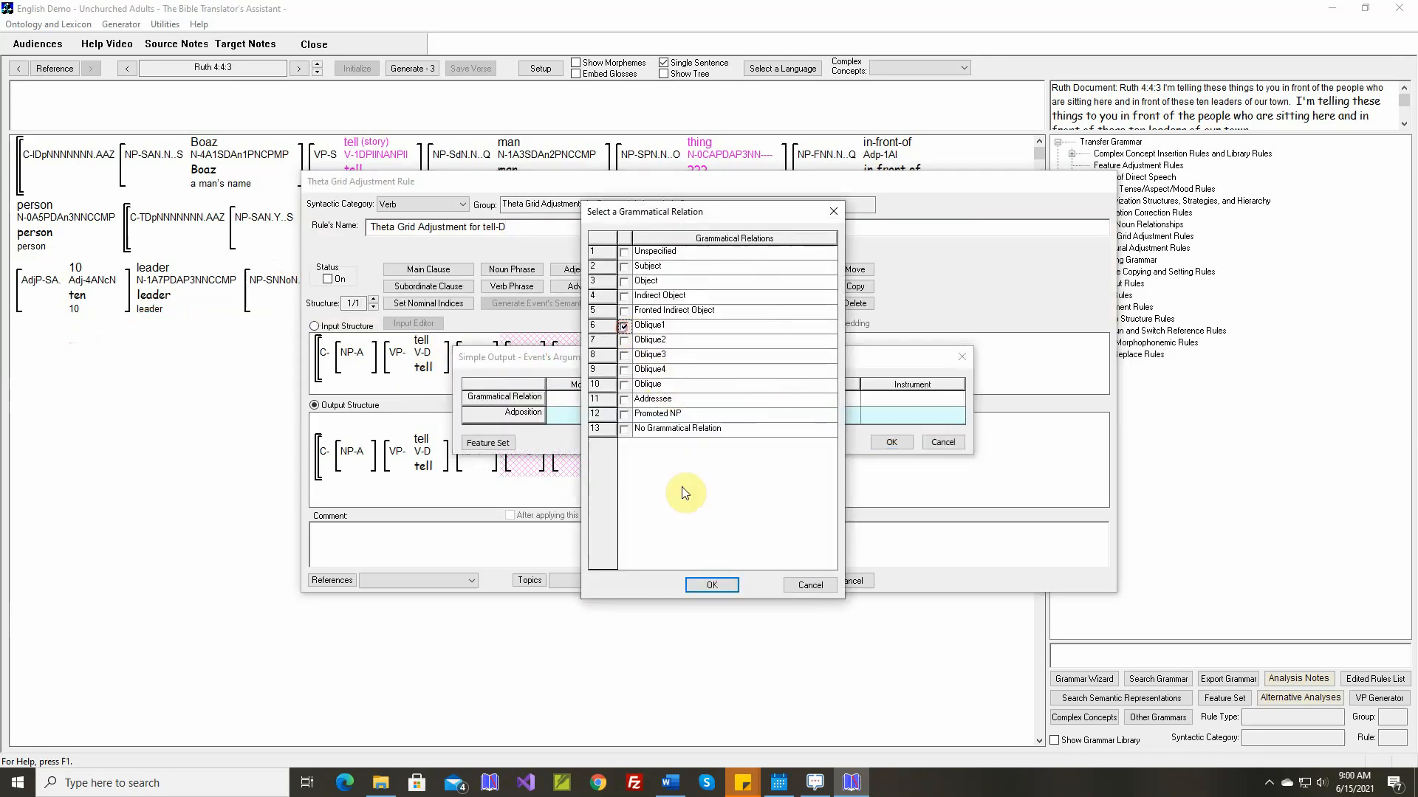
pyautogui.click(699, 585)
# Assign the adposition "to" (in order to) to the Destination argument of tell-D
pyautogui.click(823, 415)
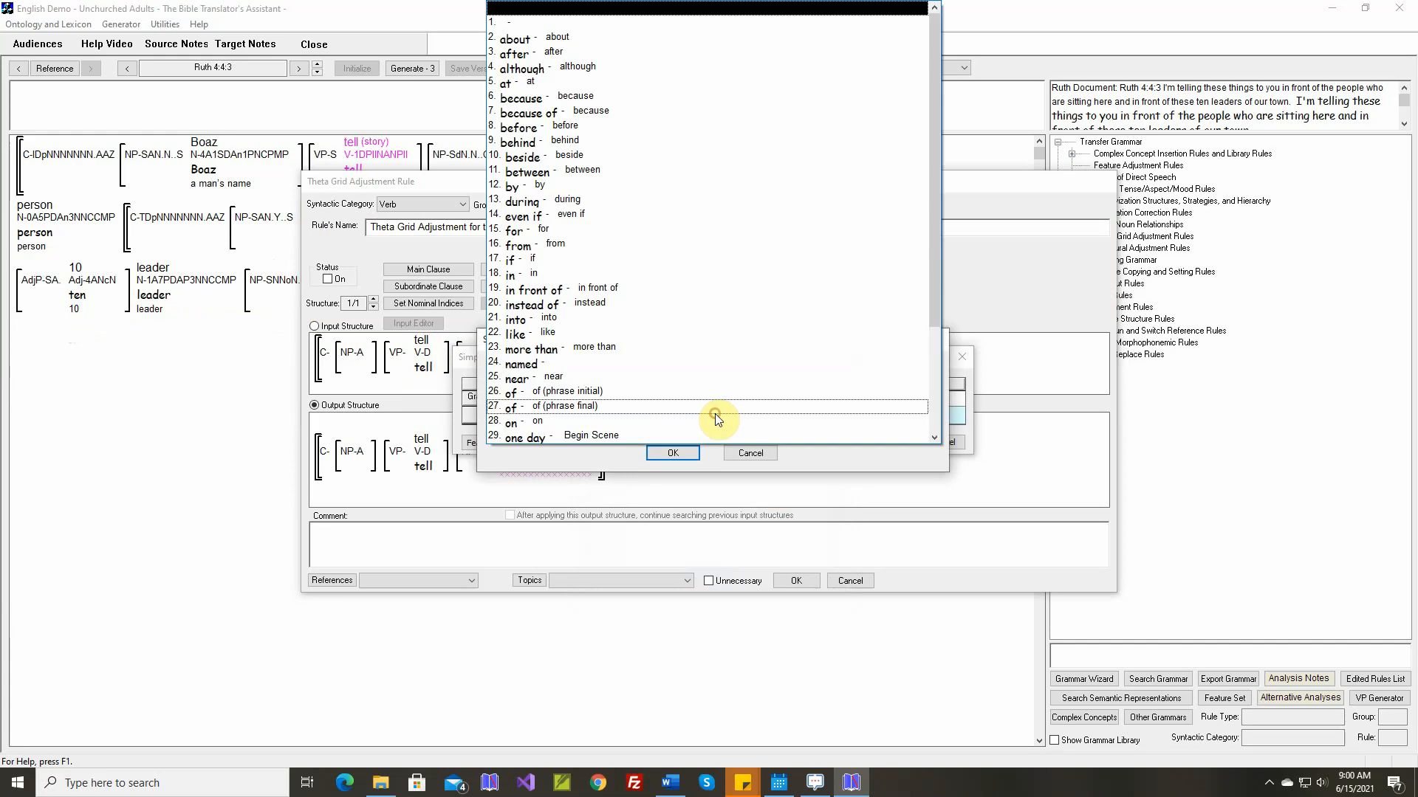
pyautogui.scroll(-1, 698, 425)
pyautogui.scroll(-1, 698, 429)
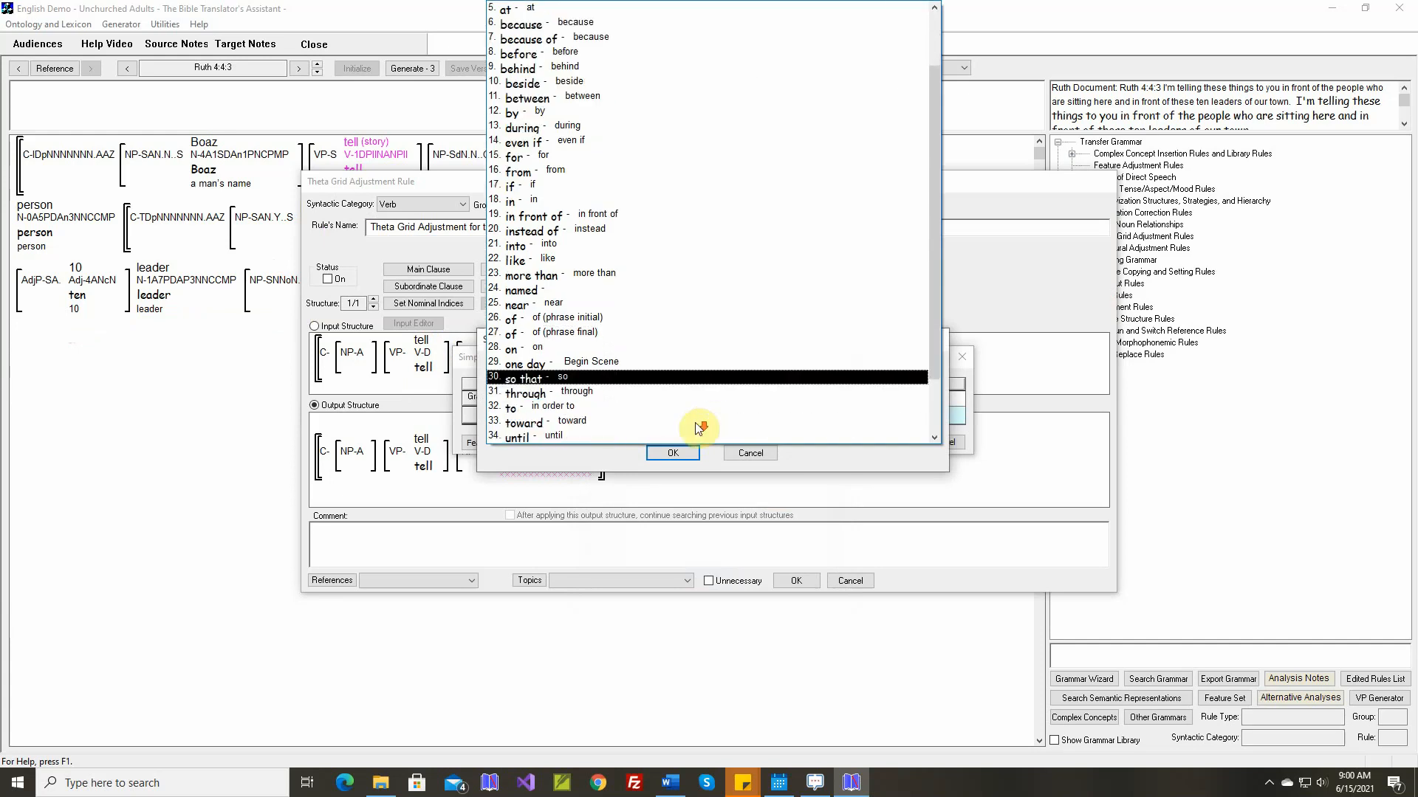
pyautogui.click(649, 408)
pyautogui.click(663, 451)
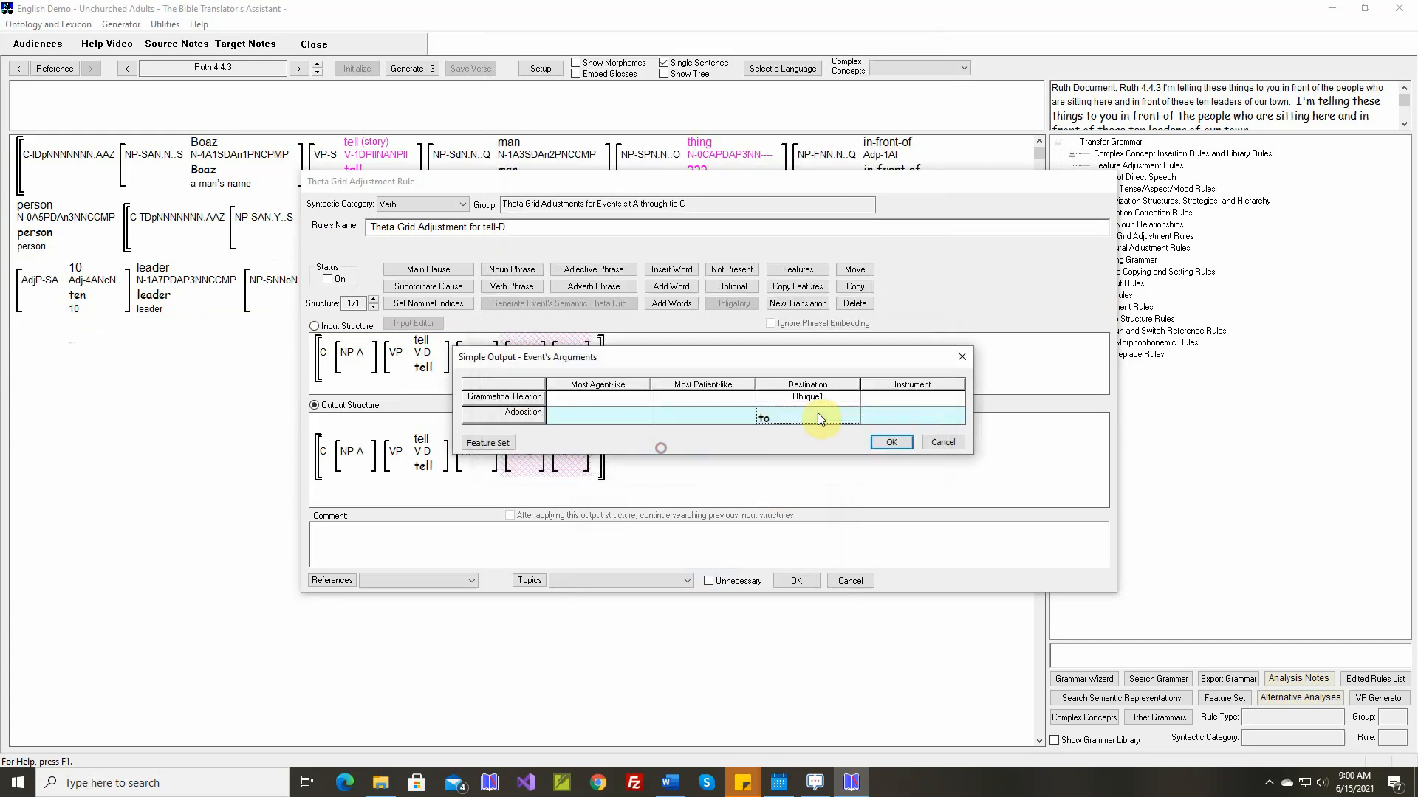
# Give the Instrument argument of tell-D the relation Oblique2 and the adposition "with", and turn the rule on
pyautogui.click(879, 397)
pyautogui.click(623, 339)
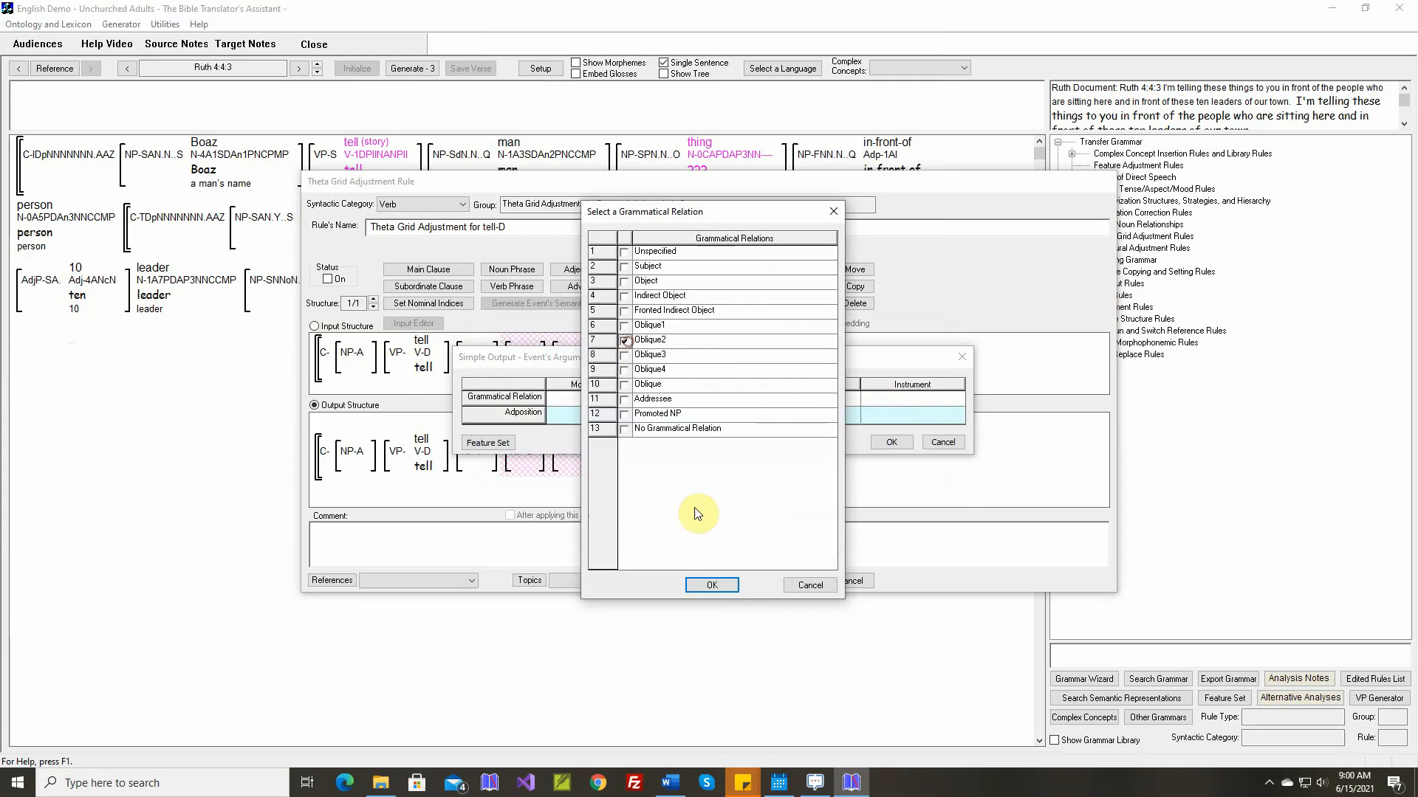
pyautogui.click(711, 585)
pyautogui.click(900, 418)
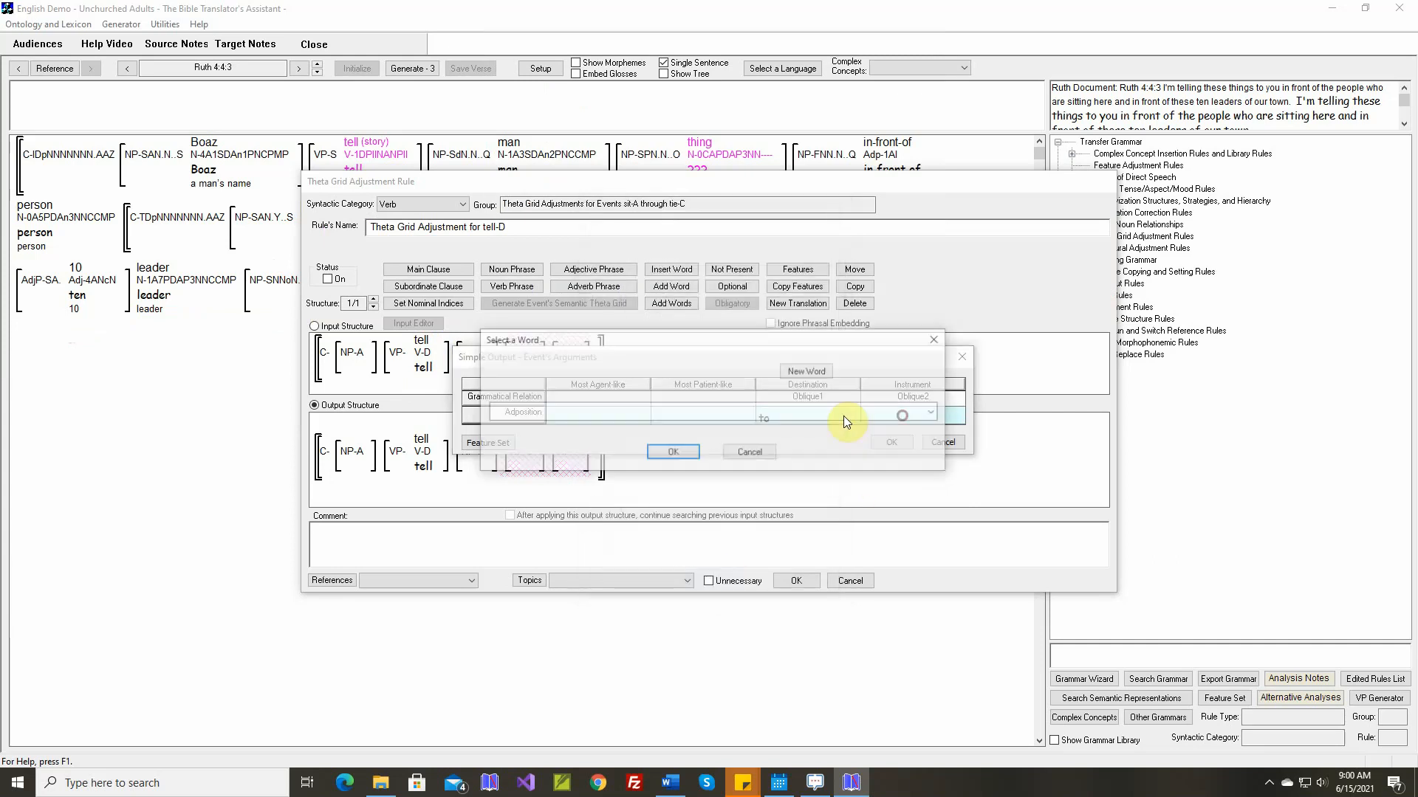
pyautogui.scroll(-5, 732, 415)
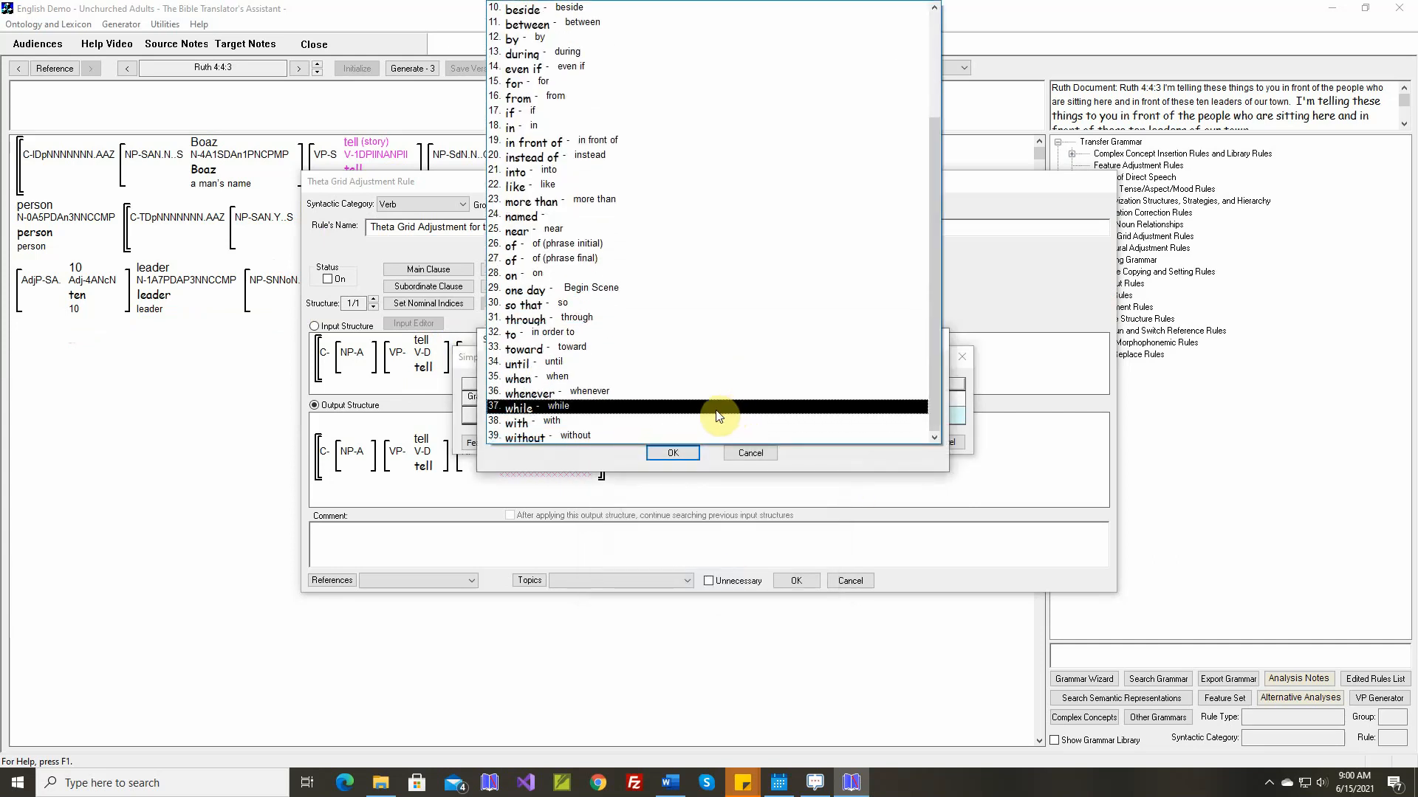
pyautogui.click(708, 415)
pyautogui.click(673, 453)
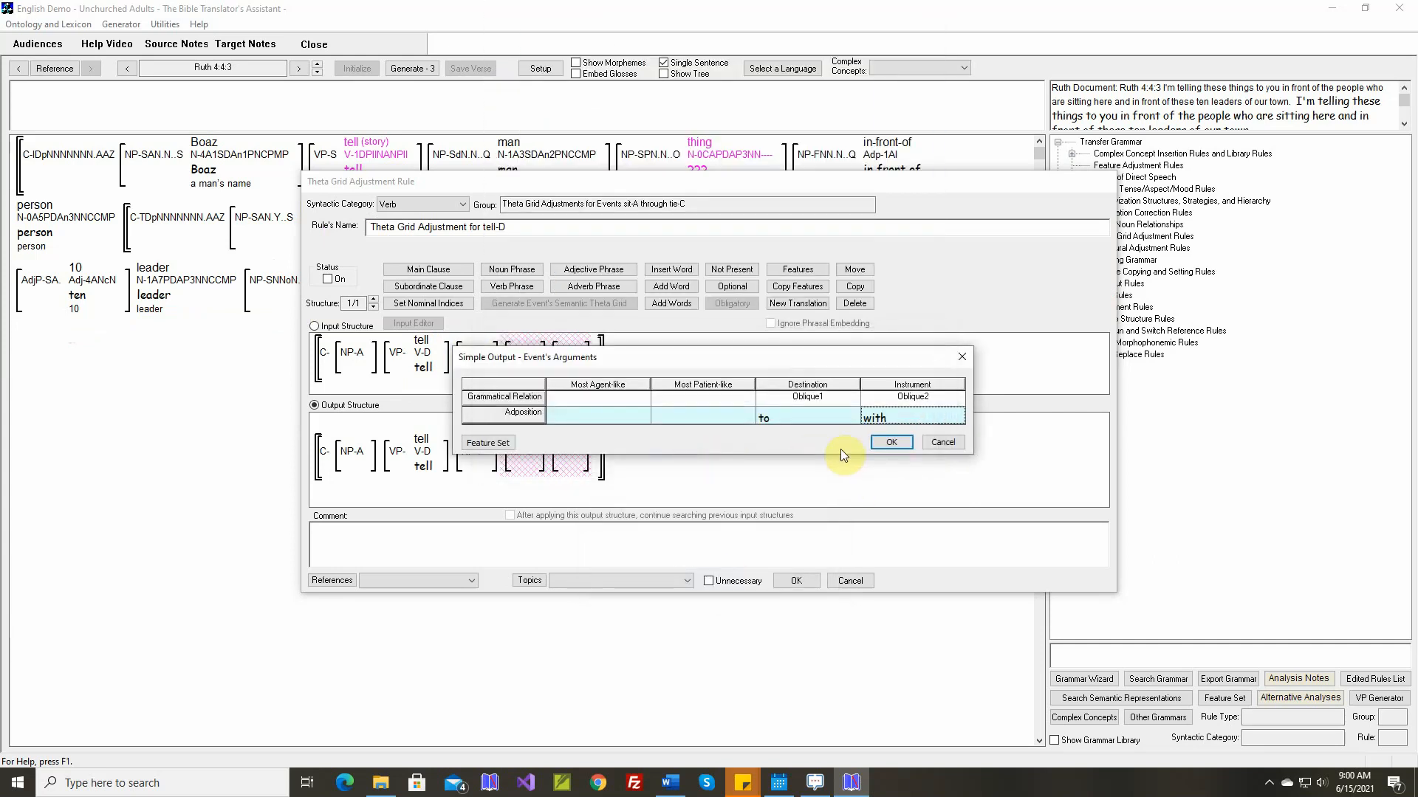
pyautogui.click(893, 443)
pyautogui.click(328, 279)
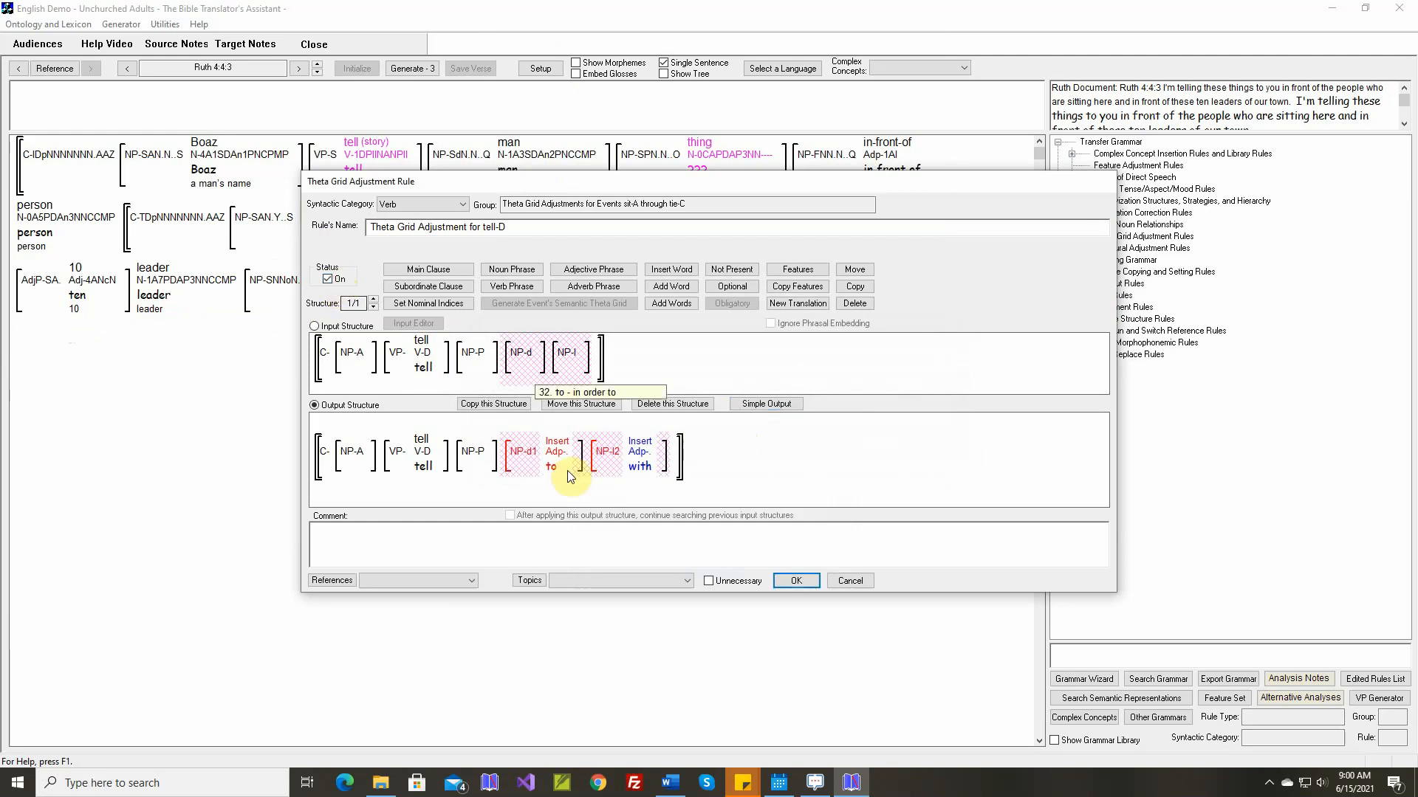
# Insert the Ruth 4:4:3 text as the tell-D rule's comment, replace everything after "people" in both sentences with an ellipsis, and save the rule
pyautogui.rightClick(669, 525)
pyautogui.click(689, 538)
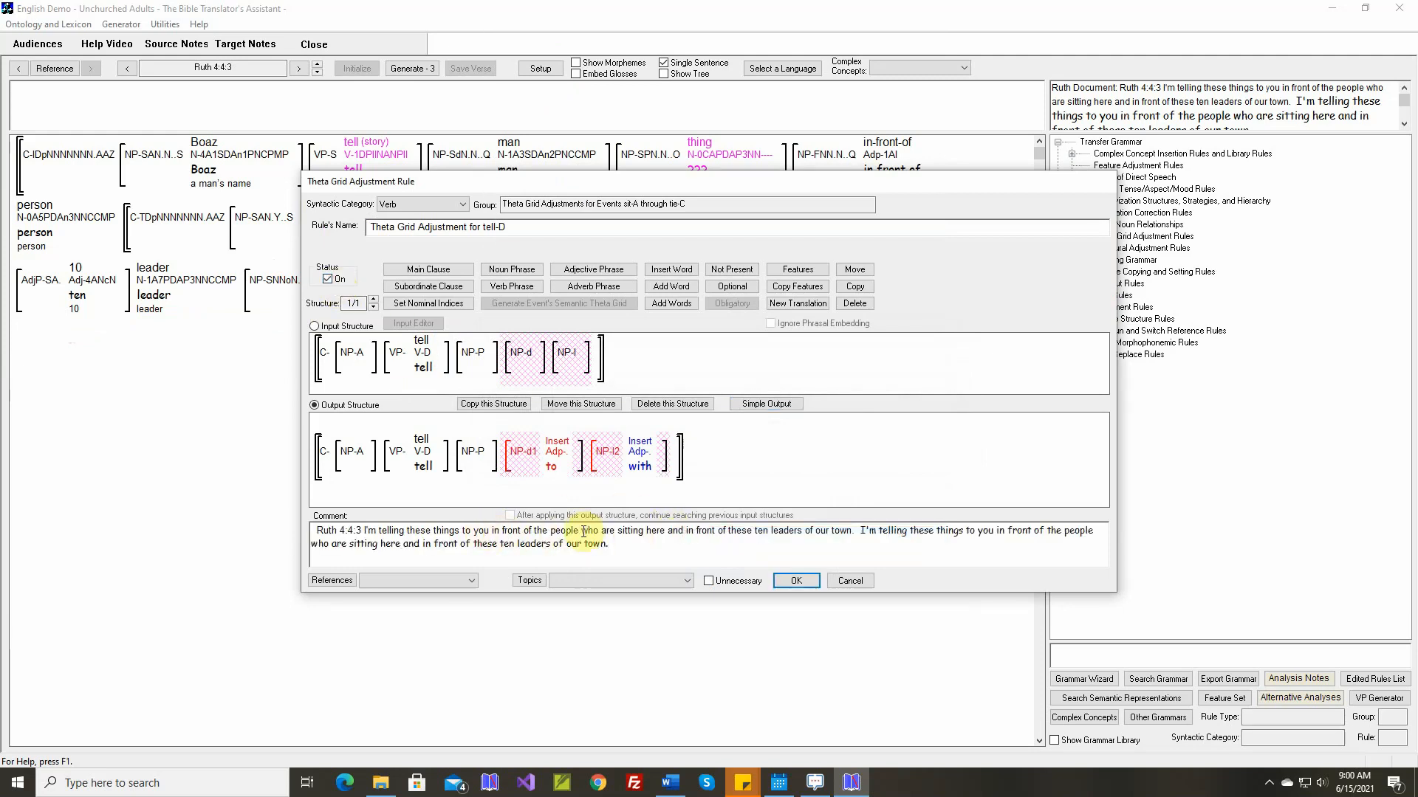
pyautogui.moveTo(583, 530); pyautogui.dragTo(851, 531)
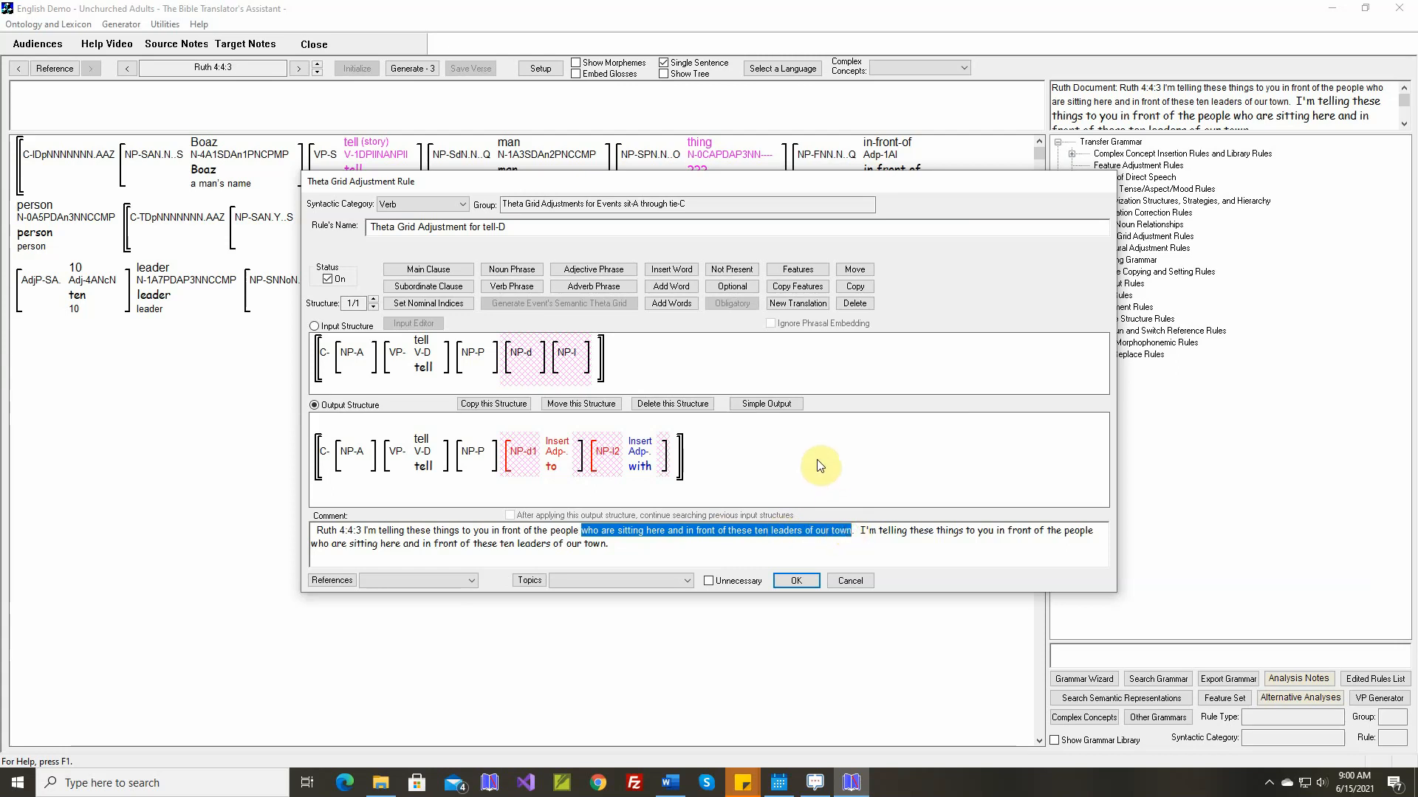
pyautogui.write('...')
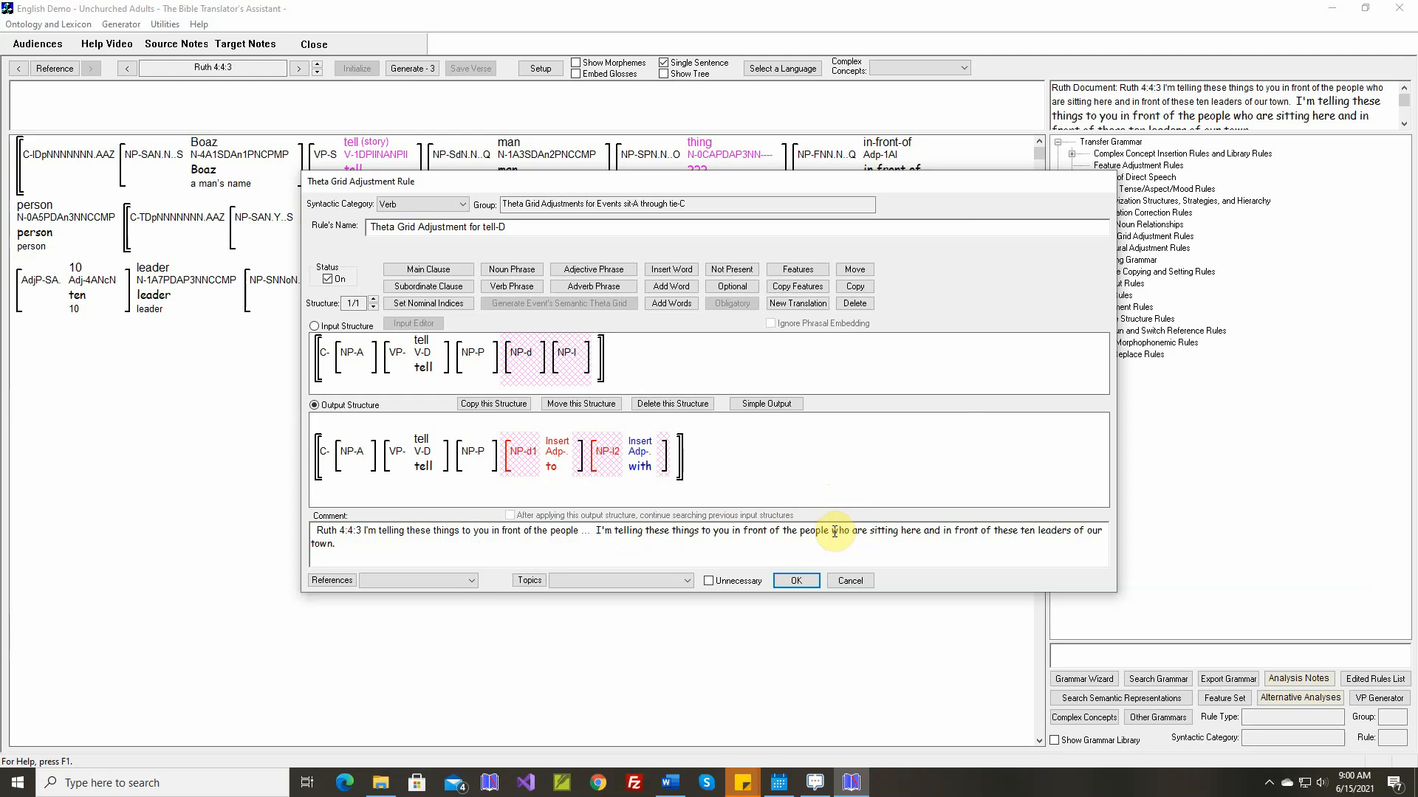
pyautogui.moveTo(833, 532); pyautogui.dragTo(330, 542)
pyautogui.press('Delete')
pyautogui.click(796, 584)
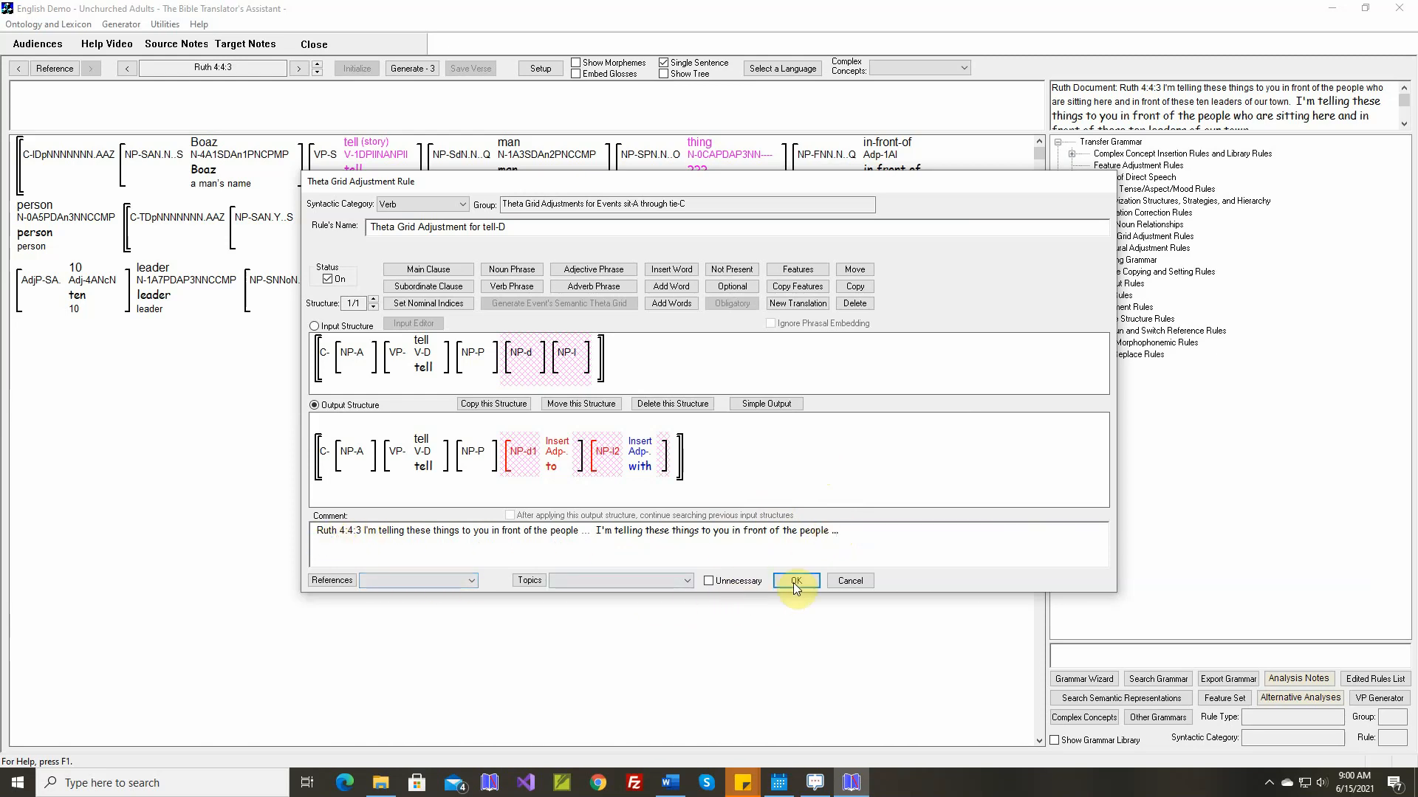
pyautogui.click(796, 583)
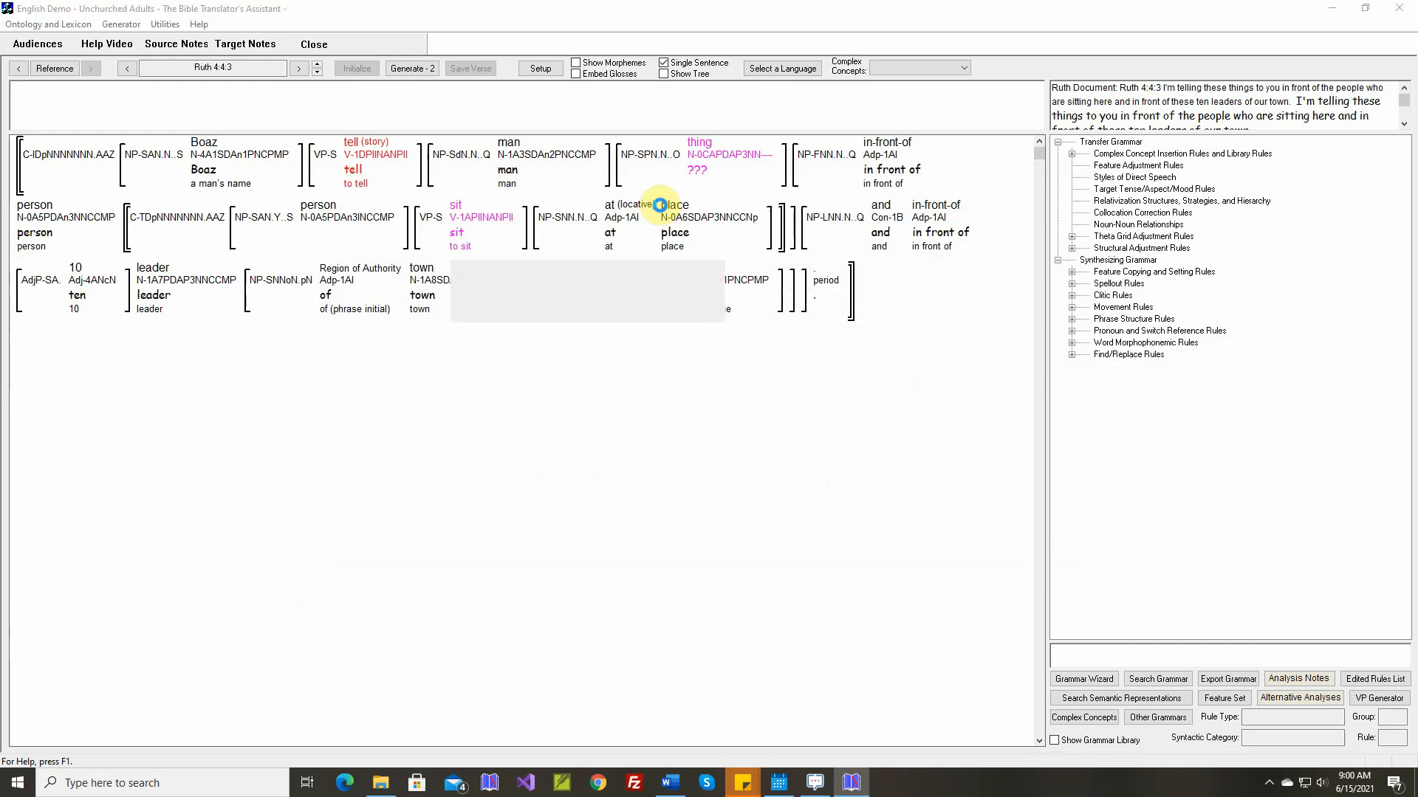
# Map the noun concept thing-C (generic term for speech) to the existing target stem "thing"
pyautogui.click(703, 157)
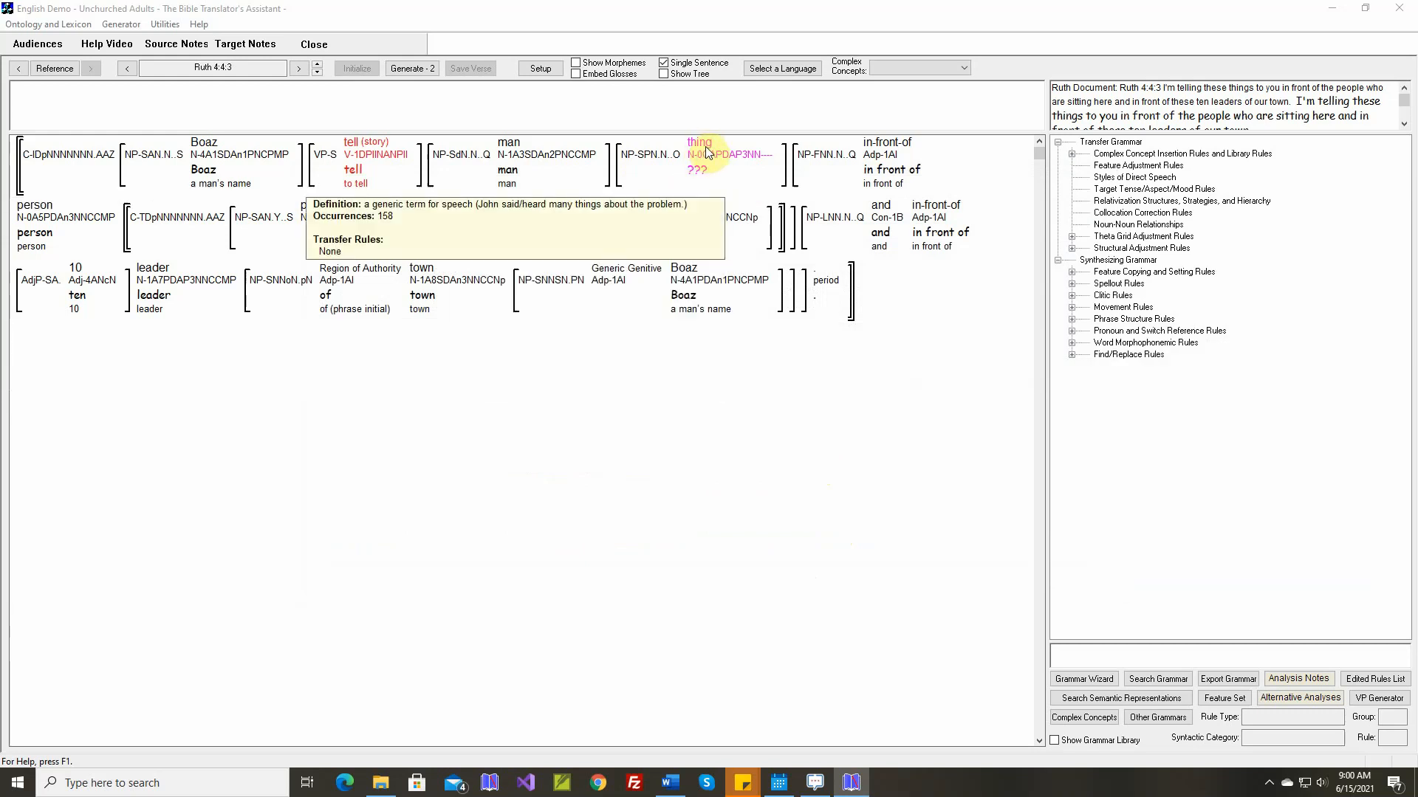
pyautogui.rightClick(706, 153)
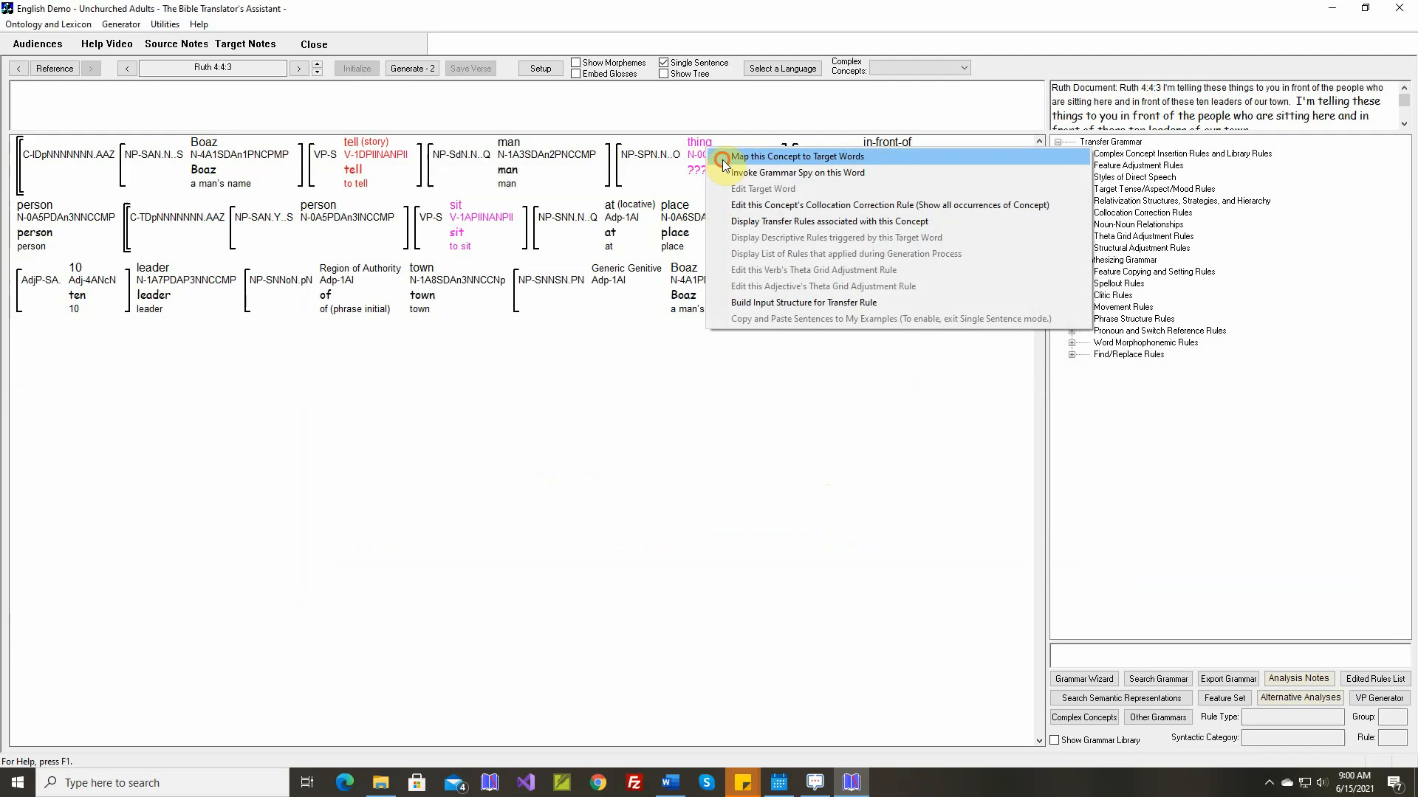
pyautogui.click(717, 153)
pyautogui.click(457, 563)
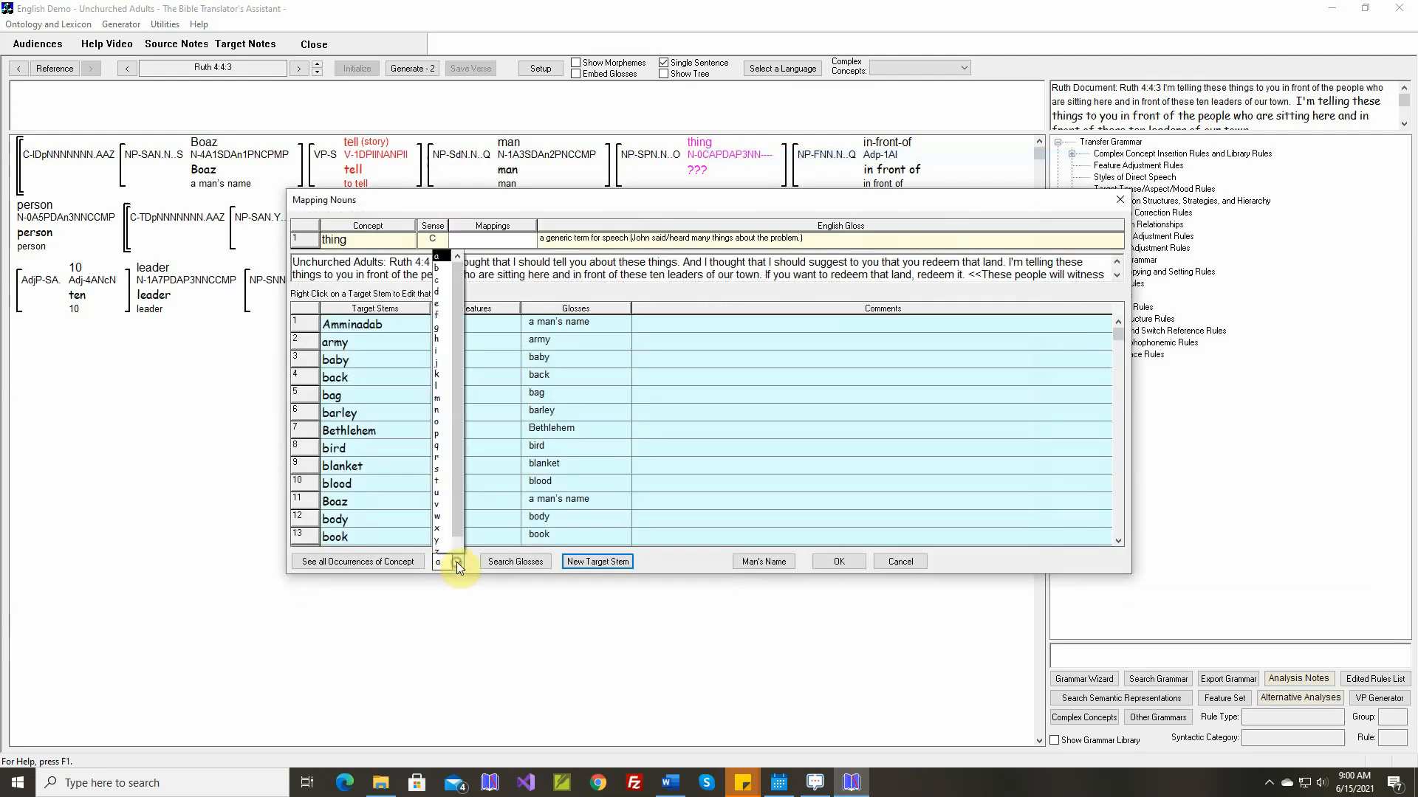
pyautogui.click(444, 430)
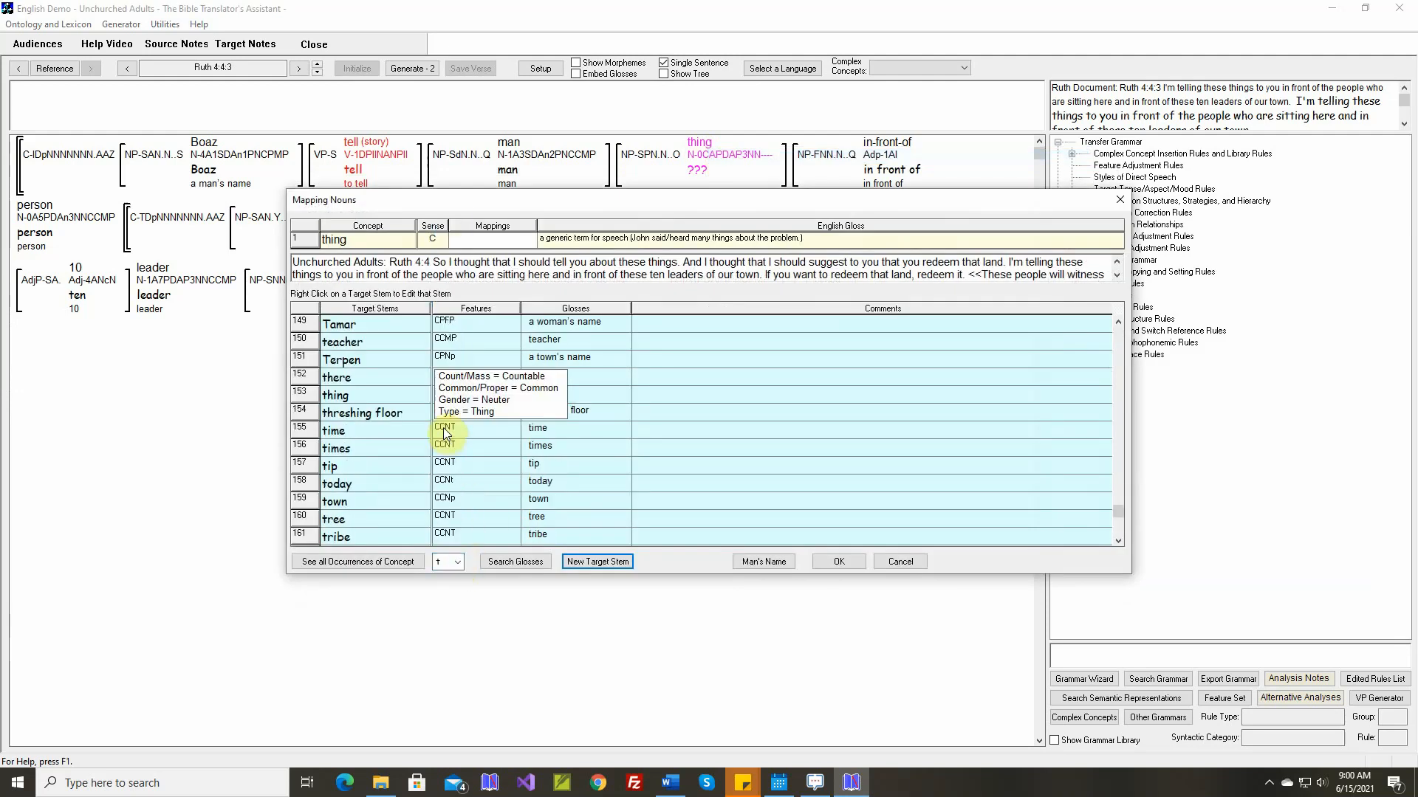
pyautogui.click(369, 397)
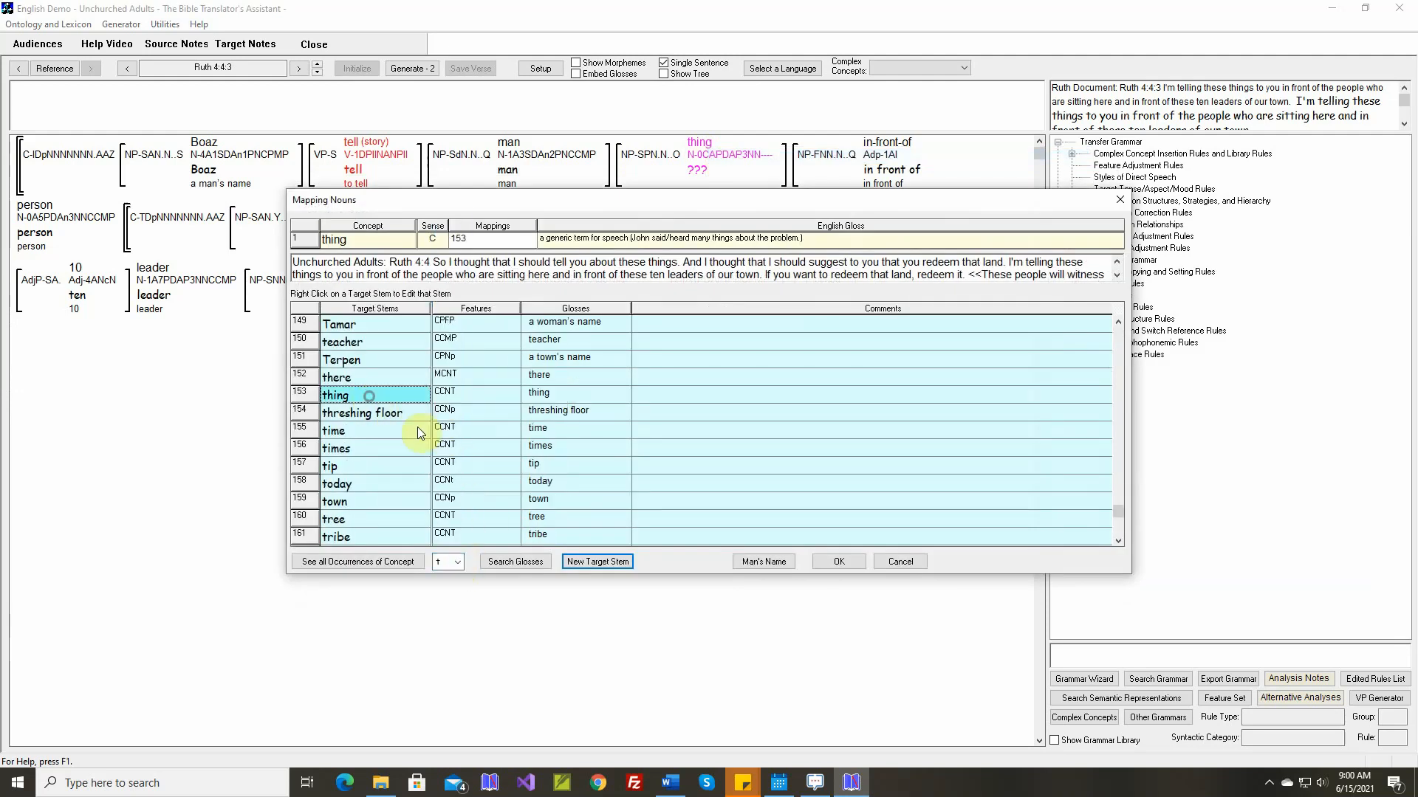
pyautogui.click(832, 561)
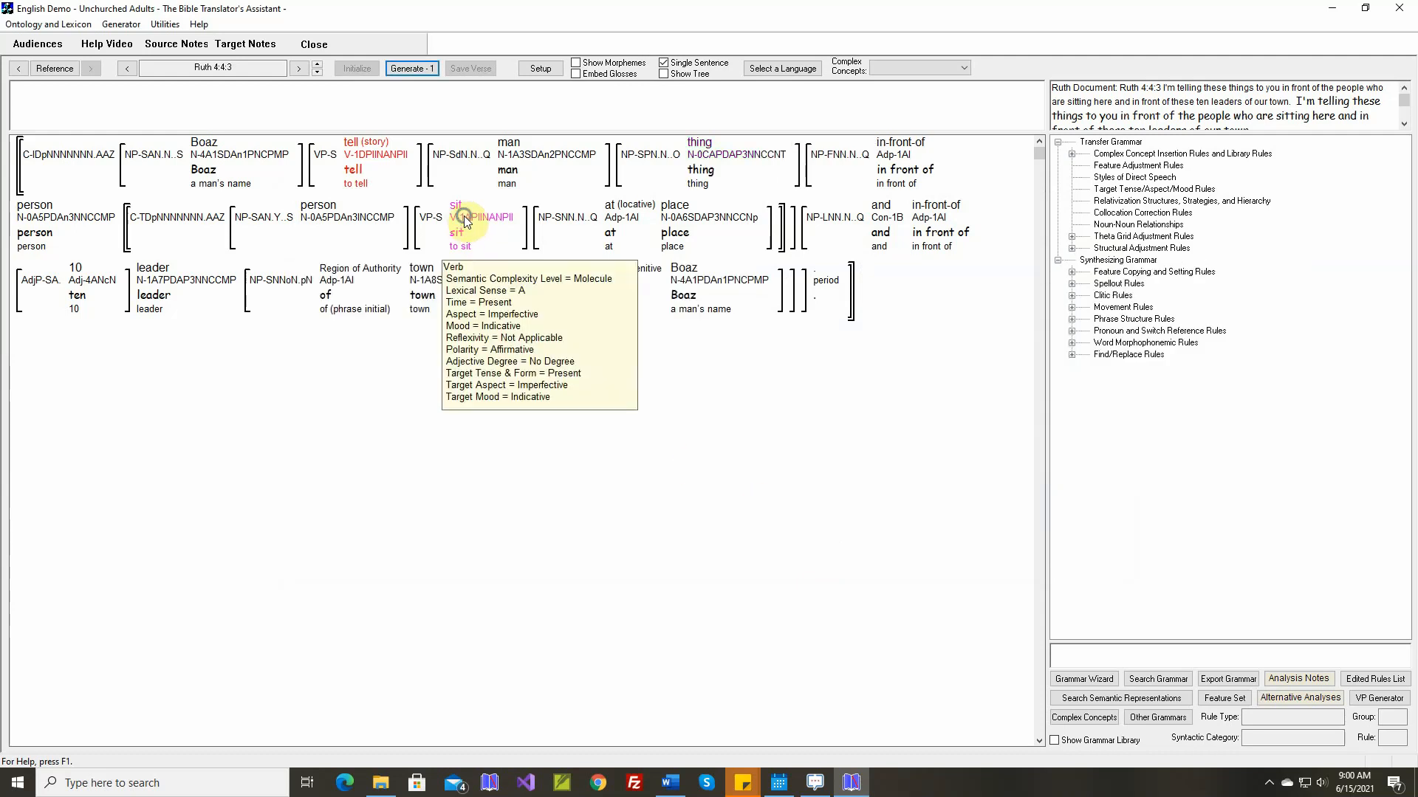
# Accept the theta grid adjustment rule for sit-A as unnecessary and generate the text of Ruth 4:4:3
pyautogui.rightClick(464, 223)
pyautogui.click(519, 338)
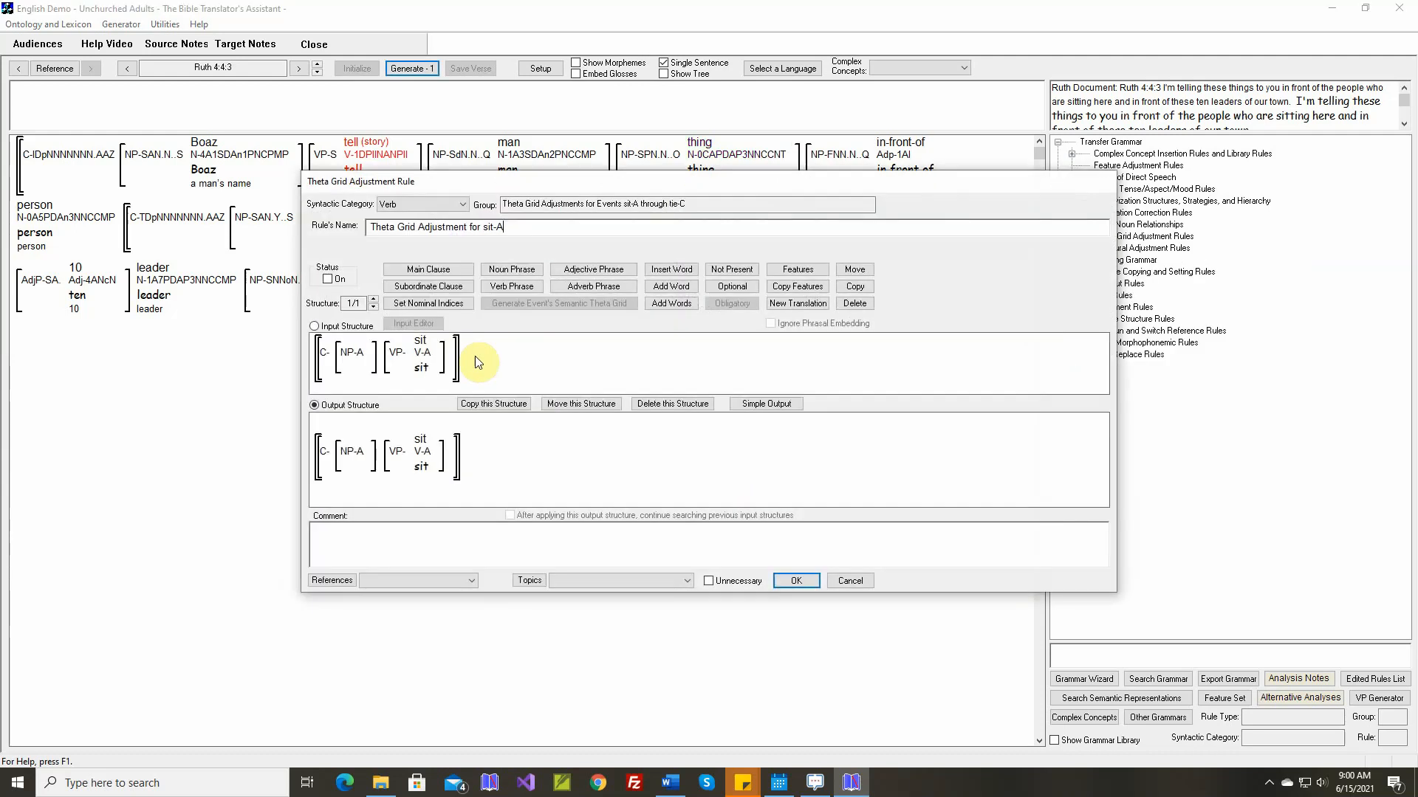
pyautogui.click(801, 580)
pyautogui.click(428, 70)
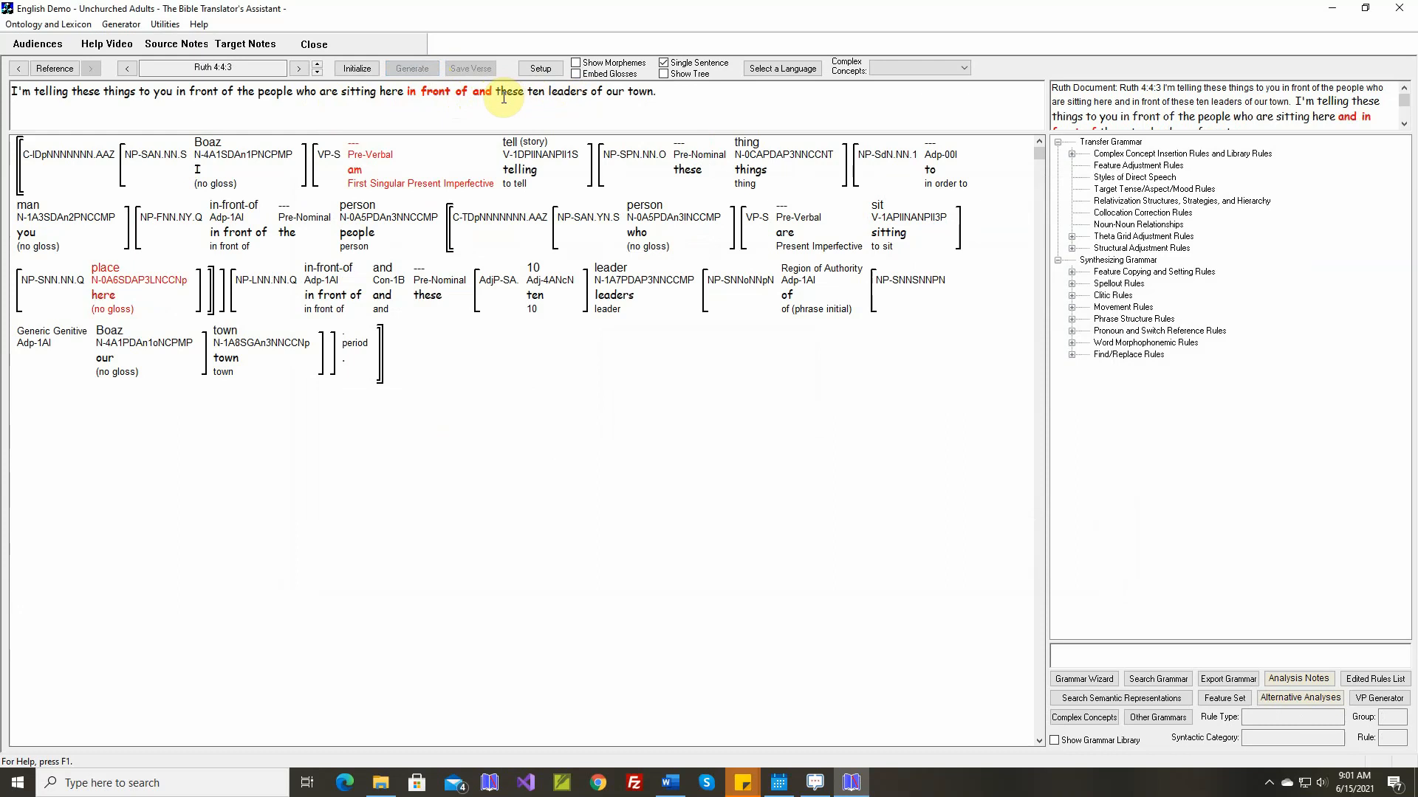
# In the General Purpose NP Phrase Structure Rule, move Conjunction ahead of Adposition - Phrase Initial within the Conjoiners group and save it
pyautogui.click(546, 176)
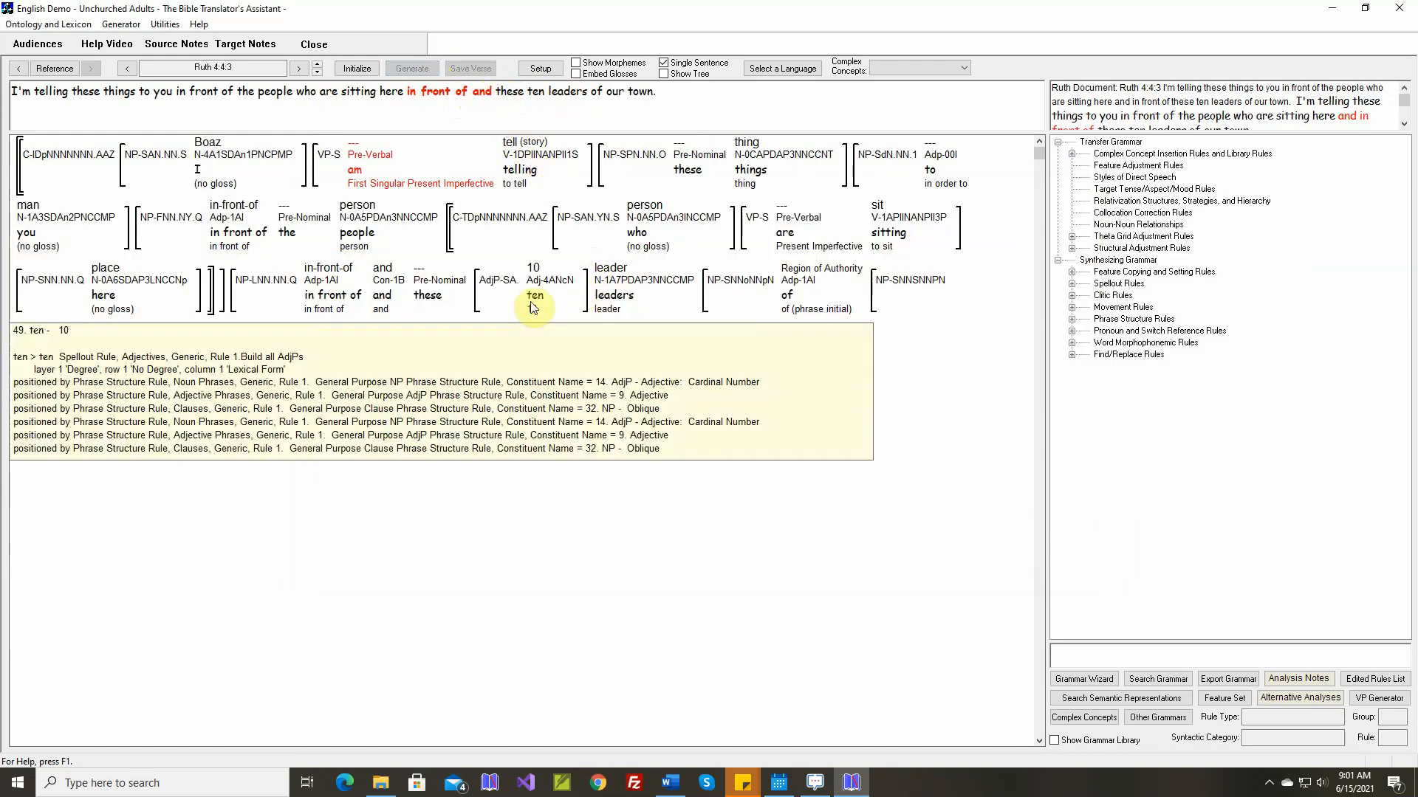
pyautogui.moveTo(326, 303)
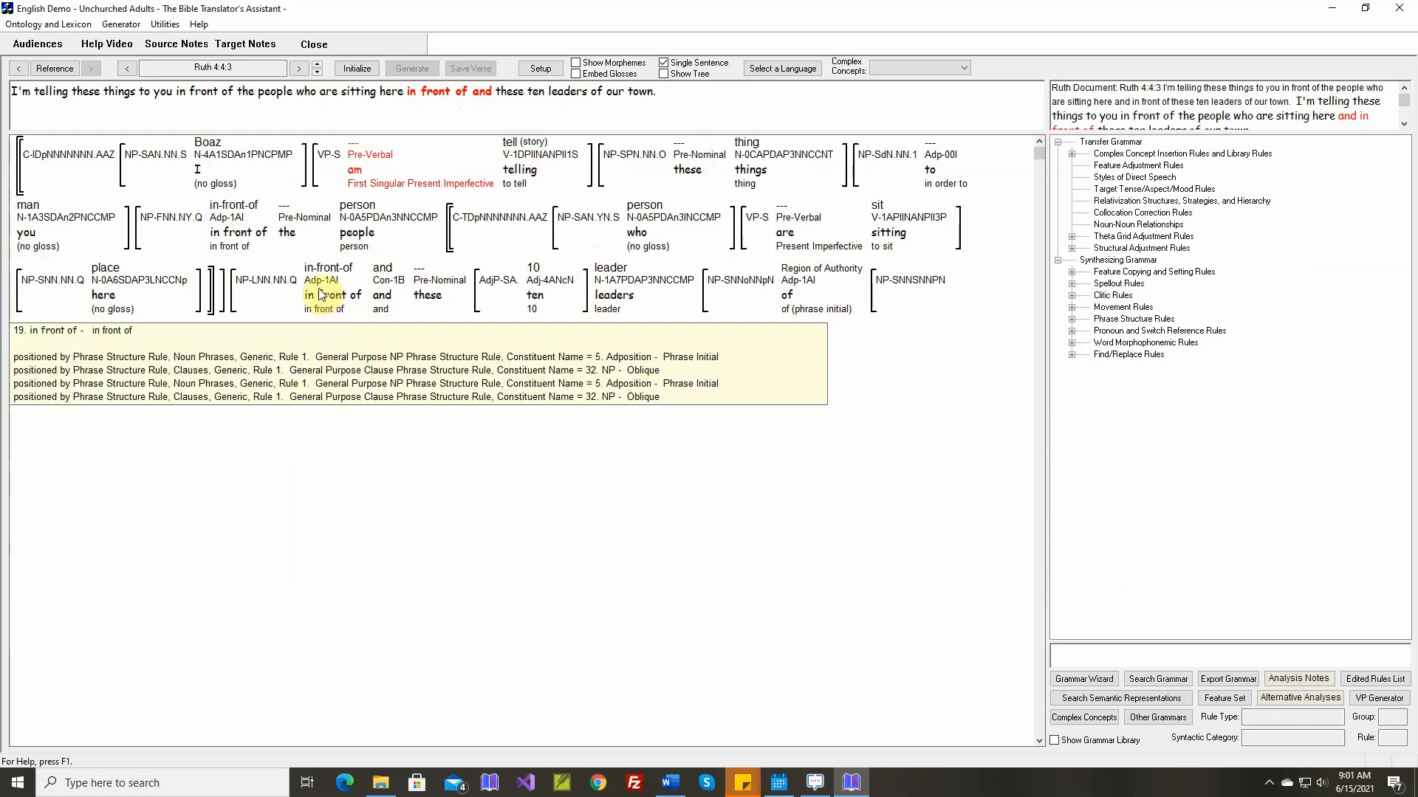
pyautogui.moveTo(381, 297)
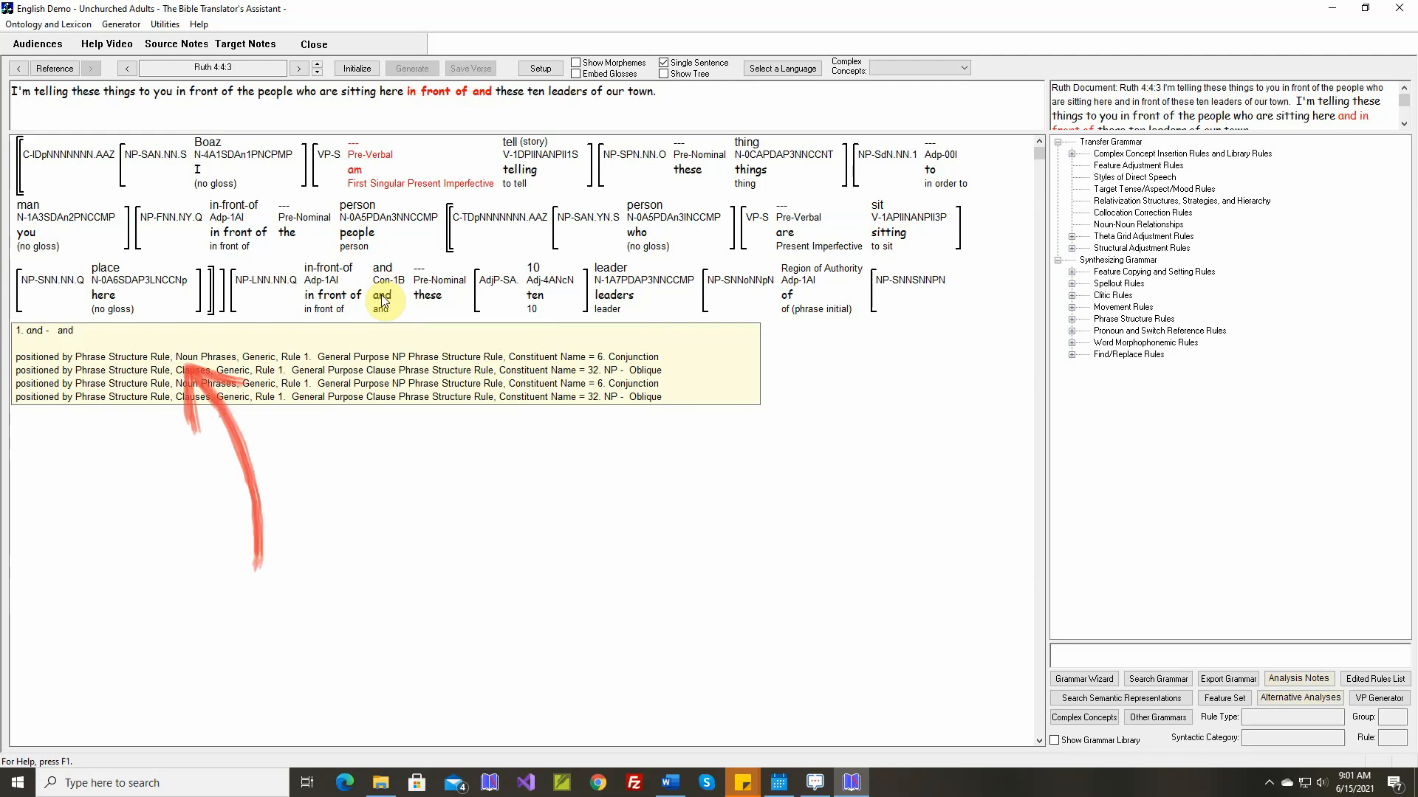
pyautogui.click(1073, 321)
pyautogui.click(1086, 331)
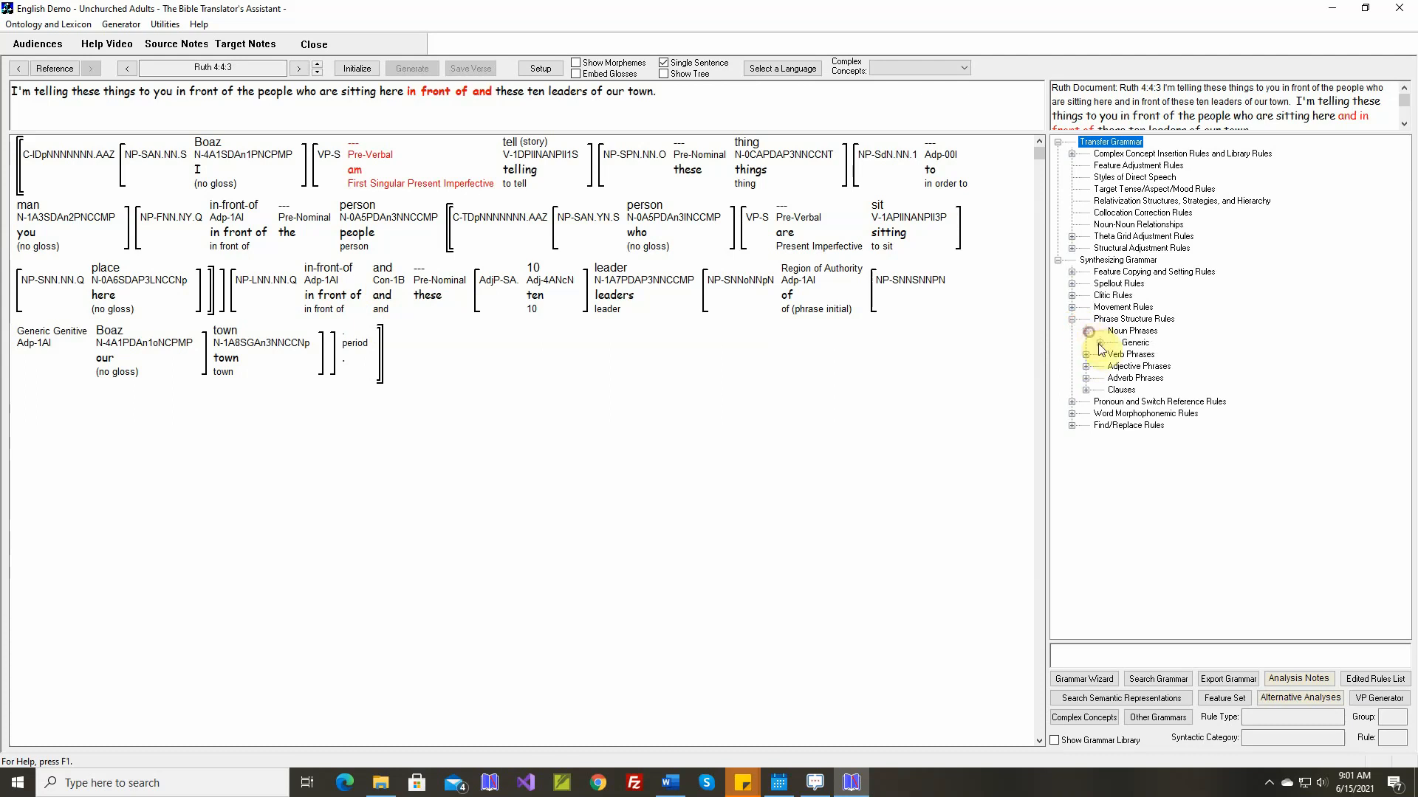
pyautogui.click(1099, 342)
pyautogui.doubleClick(1154, 355)
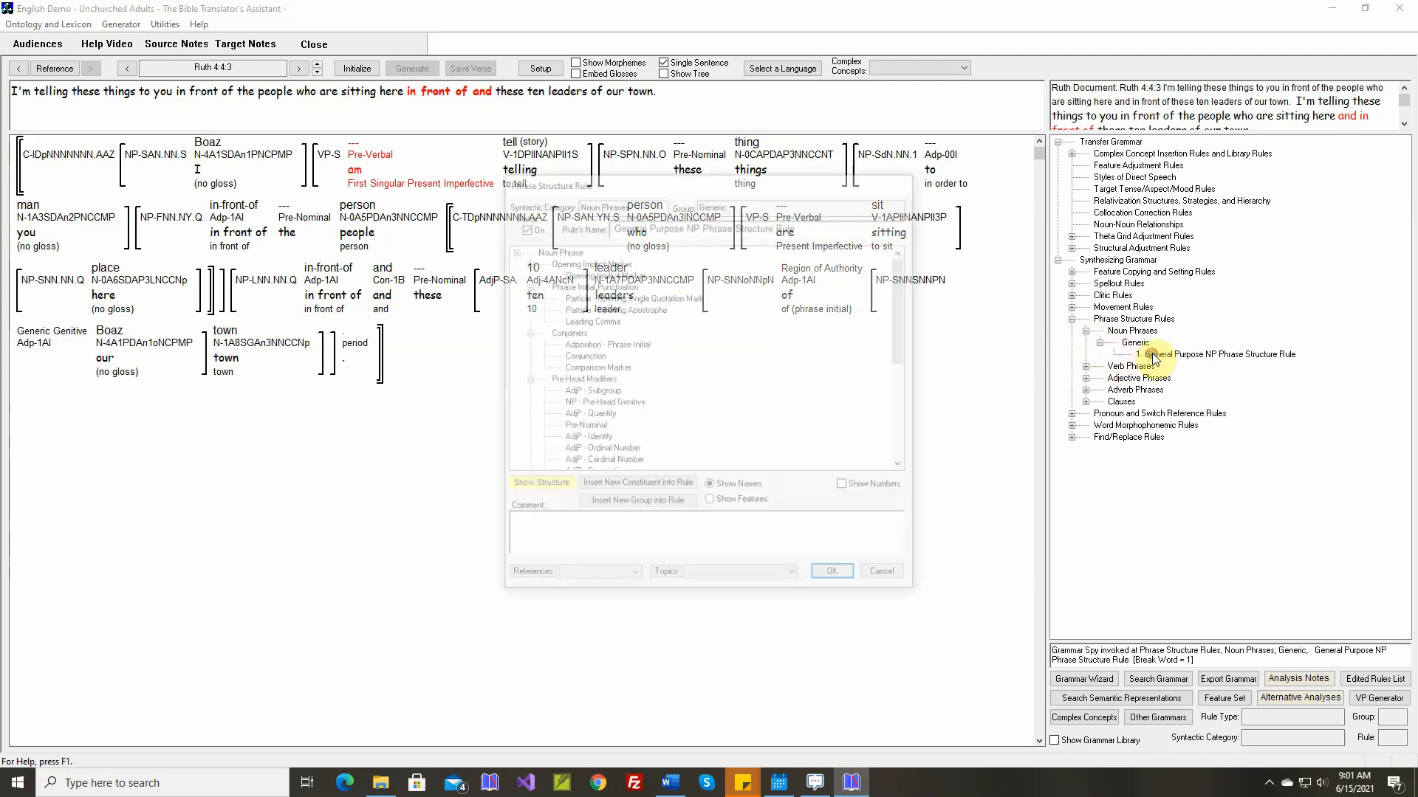
pyautogui.click(588, 357)
pyautogui.moveTo(589, 359); pyautogui.dragTo(602, 345)
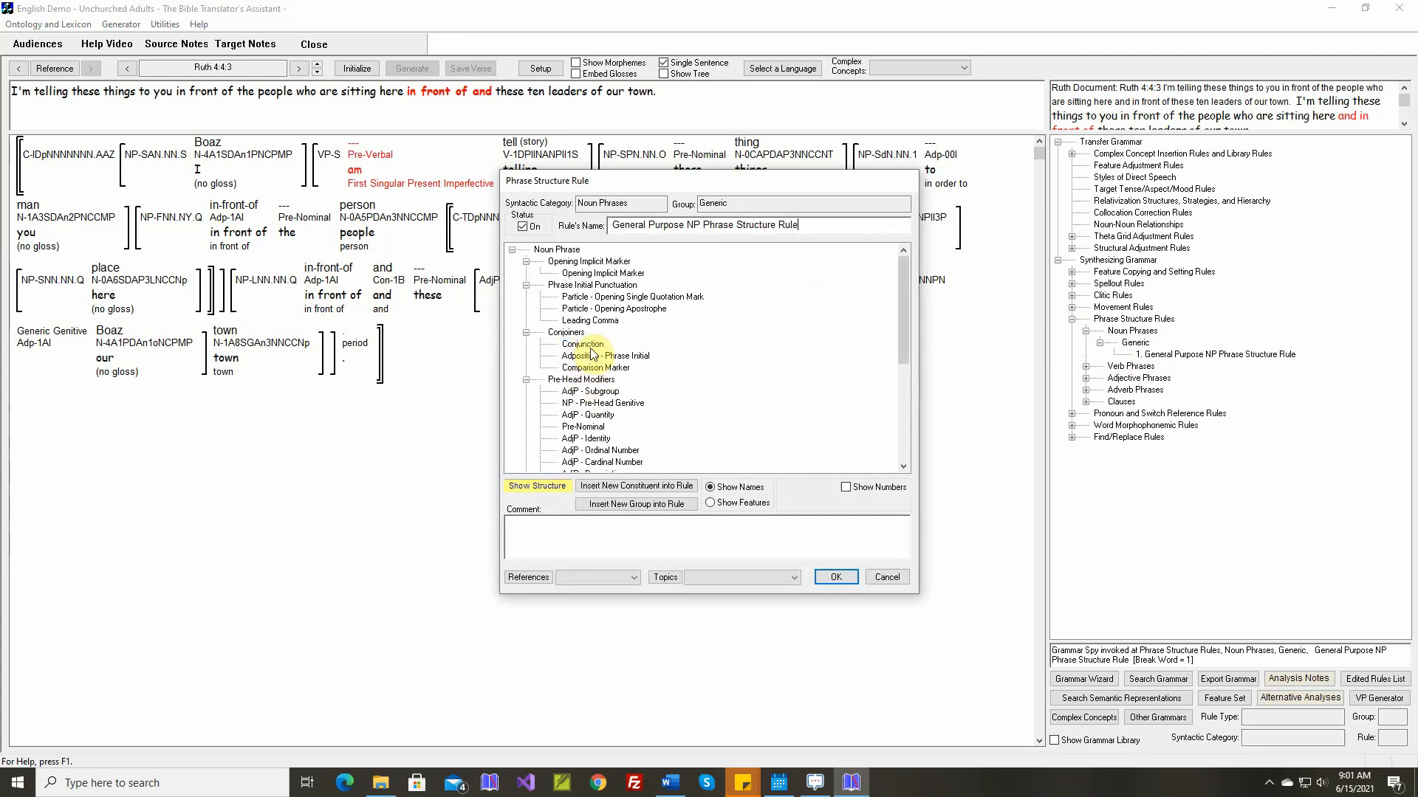
pyautogui.click(834, 577)
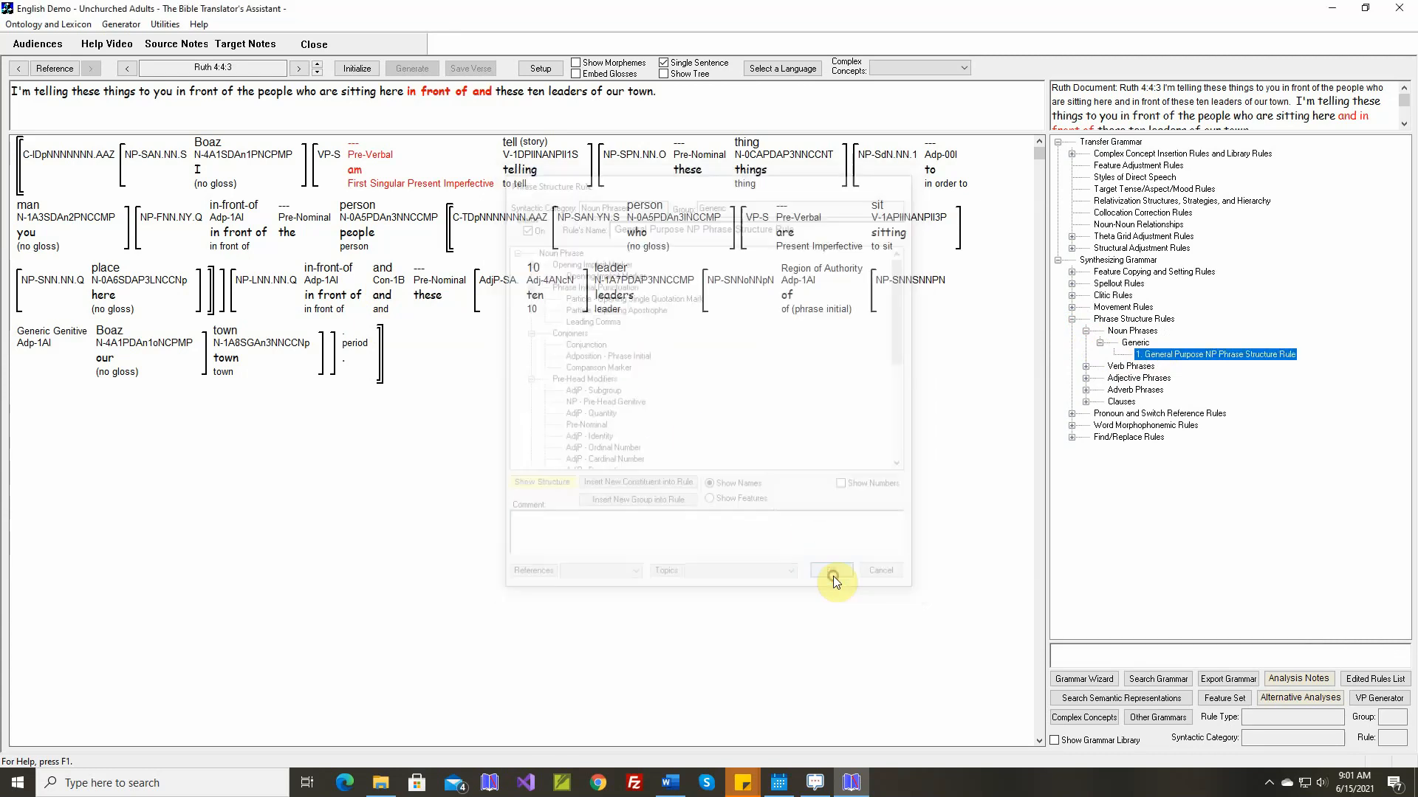
# Reinitialize and regenerate Ruth 4:4:3, and check the generated text against the document's text
pyautogui.click(357, 69)
pyautogui.click(412, 68)
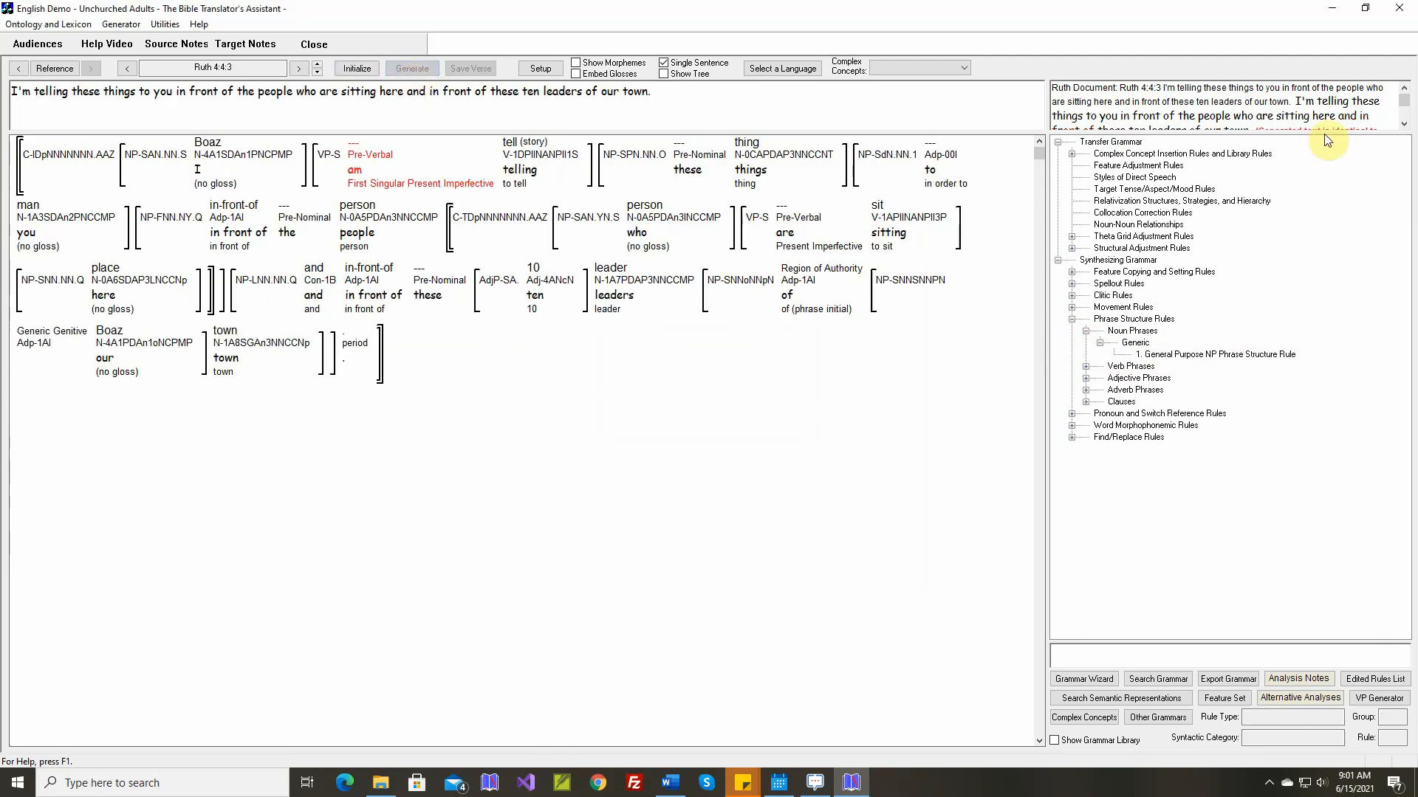
pyautogui.click(1403, 125)
pyautogui.click(1404, 125)
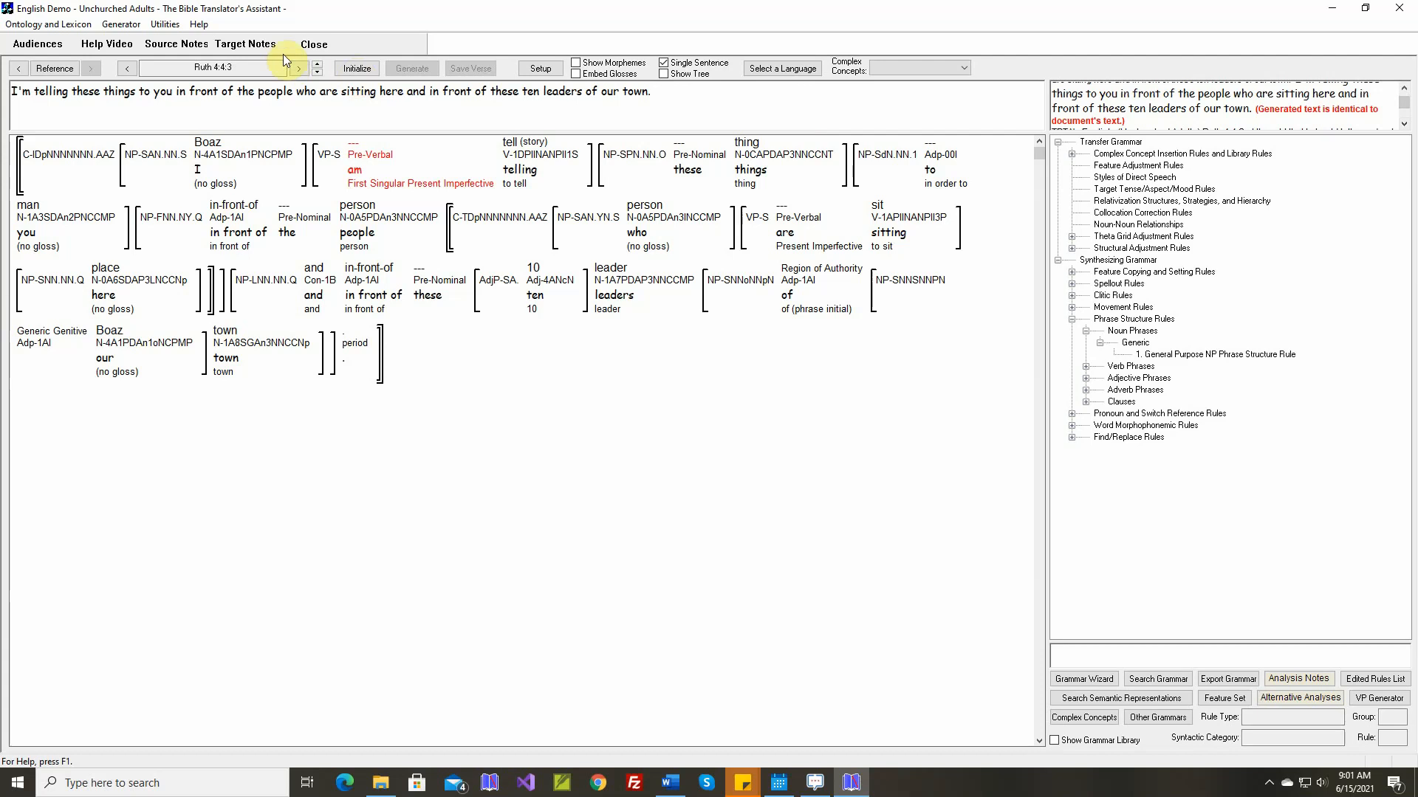
# Go to Ruth 4:4:4, generate its text and examine which rules produced the word "there"
pyautogui.click(318, 65)
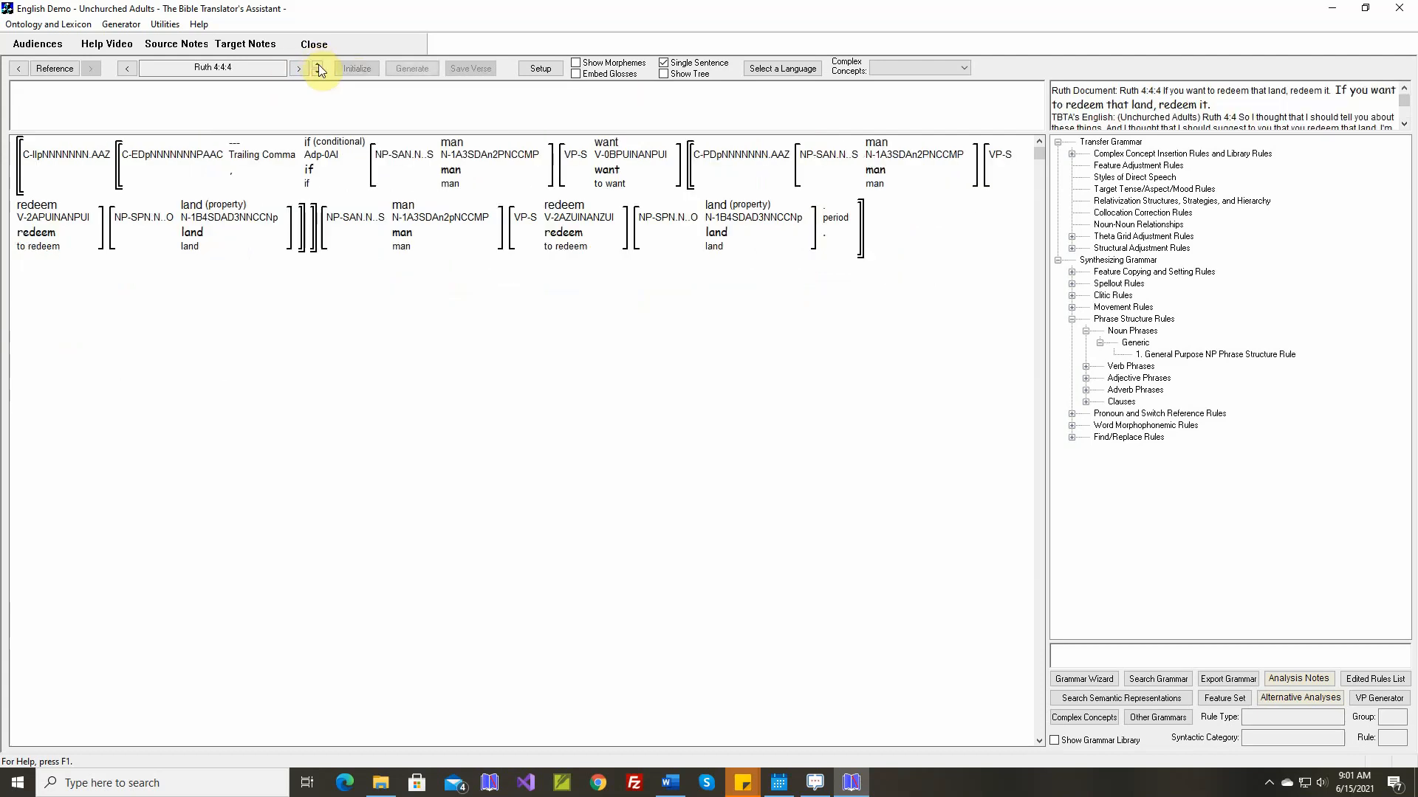
pyautogui.click(412, 68)
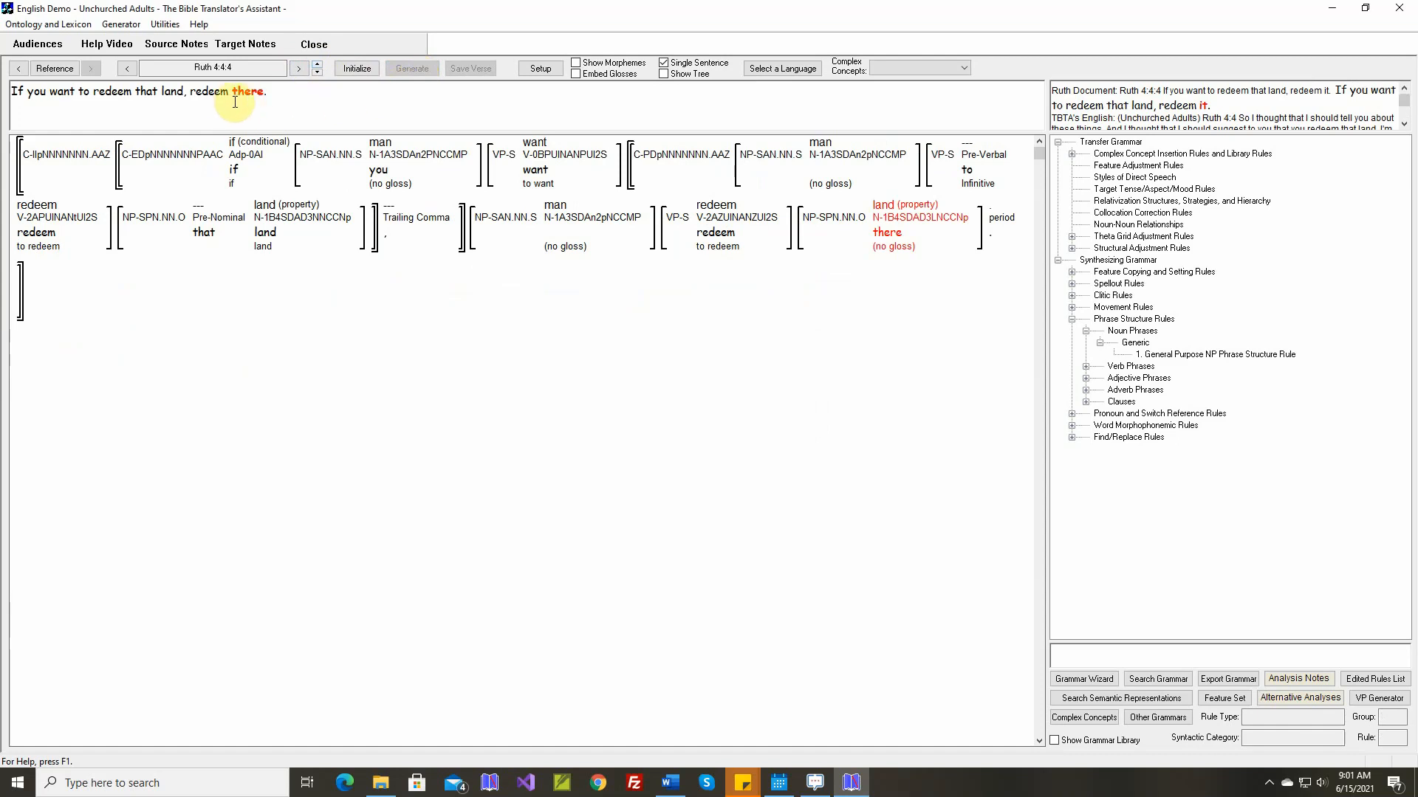
pyautogui.moveTo(857, 235)
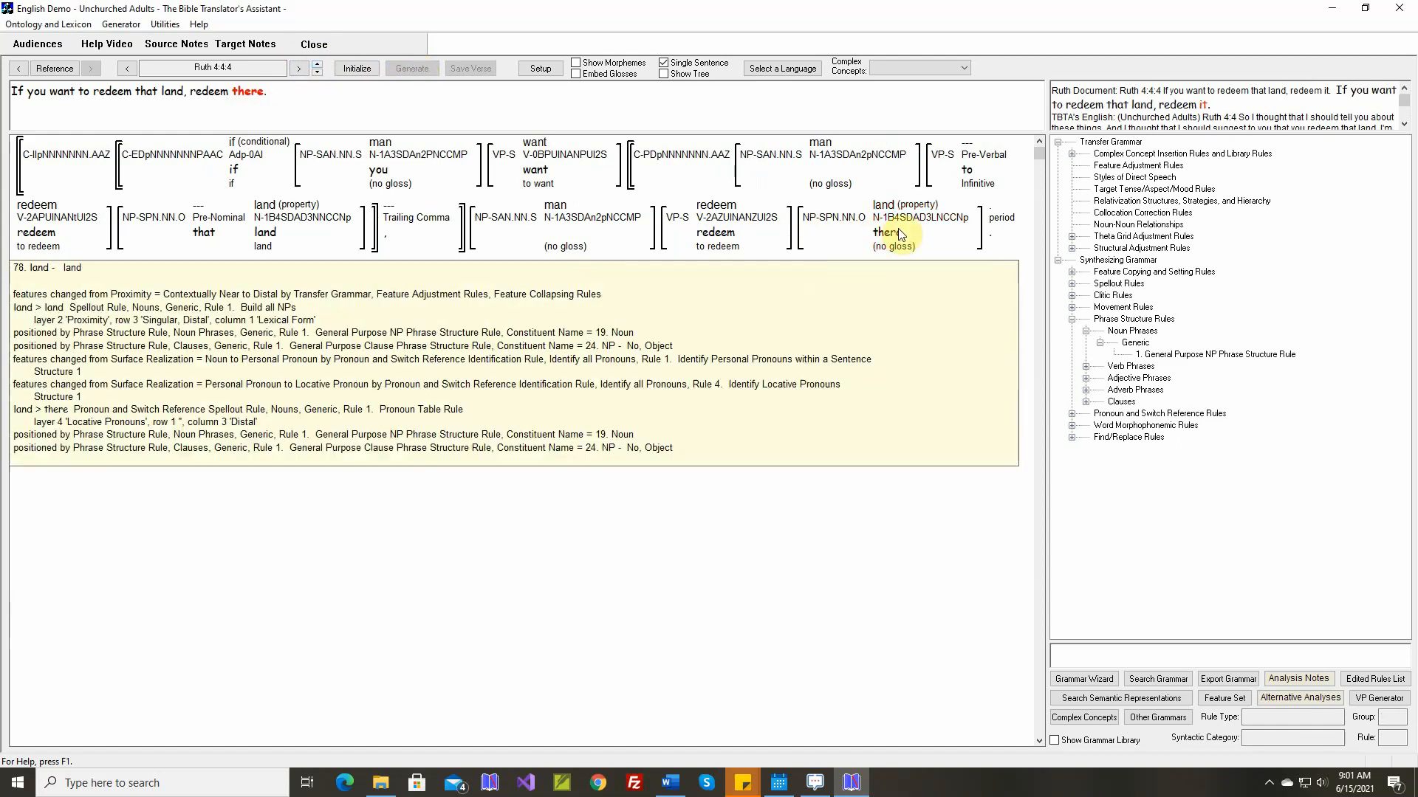
pyautogui.moveTo(905, 240)
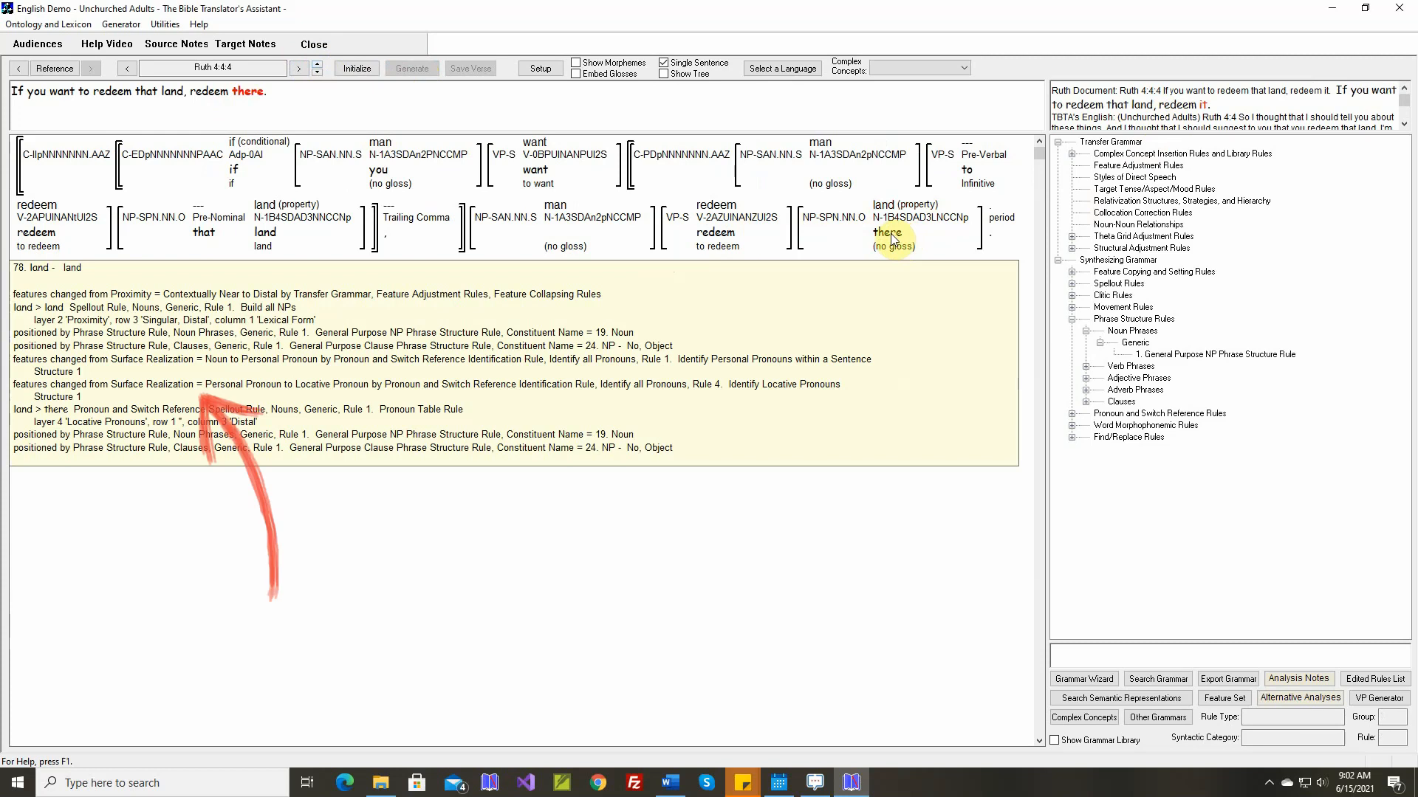
# Open the Identify Locative Pronouns rule applied to "there" and make the adposition in structure 1 obligatory instead of optional
pyautogui.rightClick(892, 238)
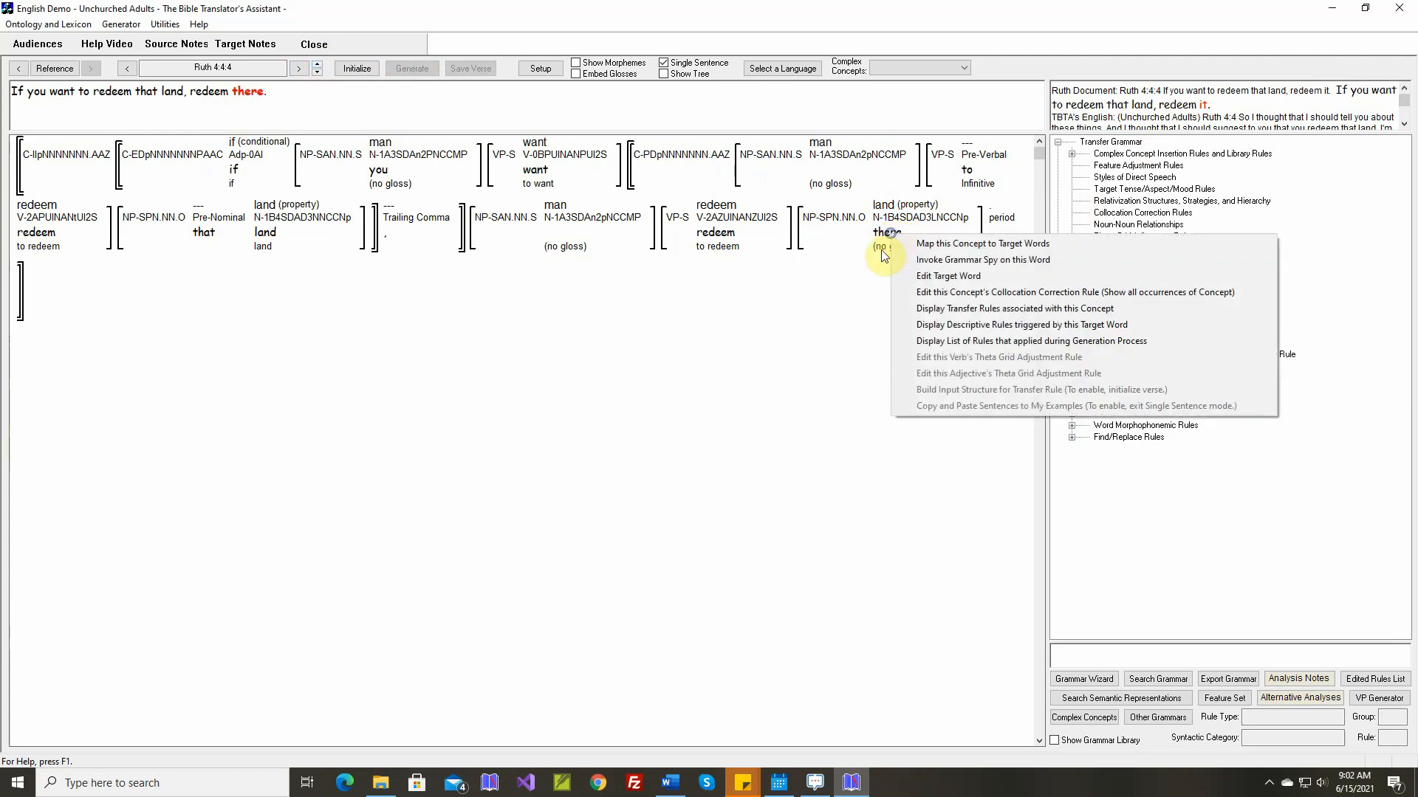
pyautogui.click(928, 343)
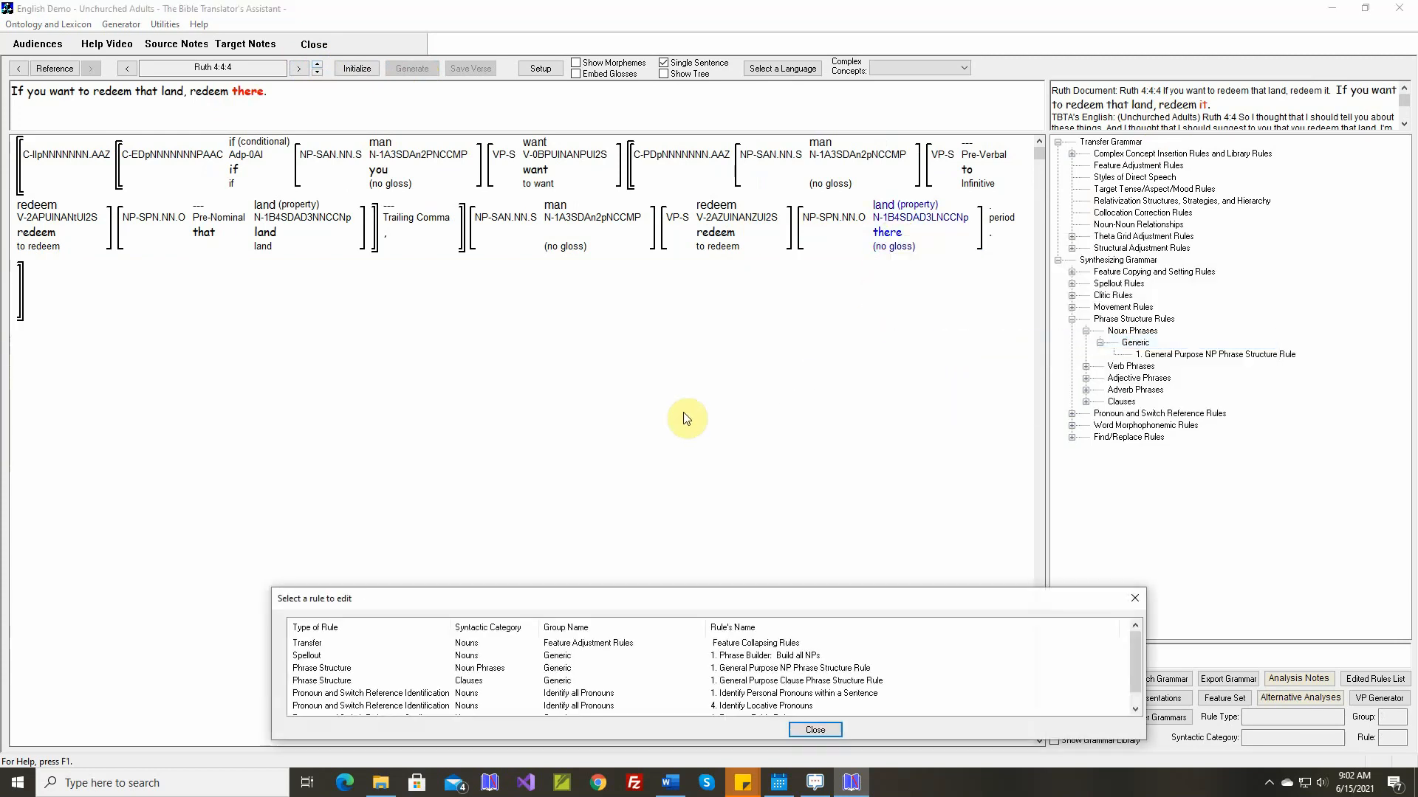
pyautogui.doubleClick(361, 707)
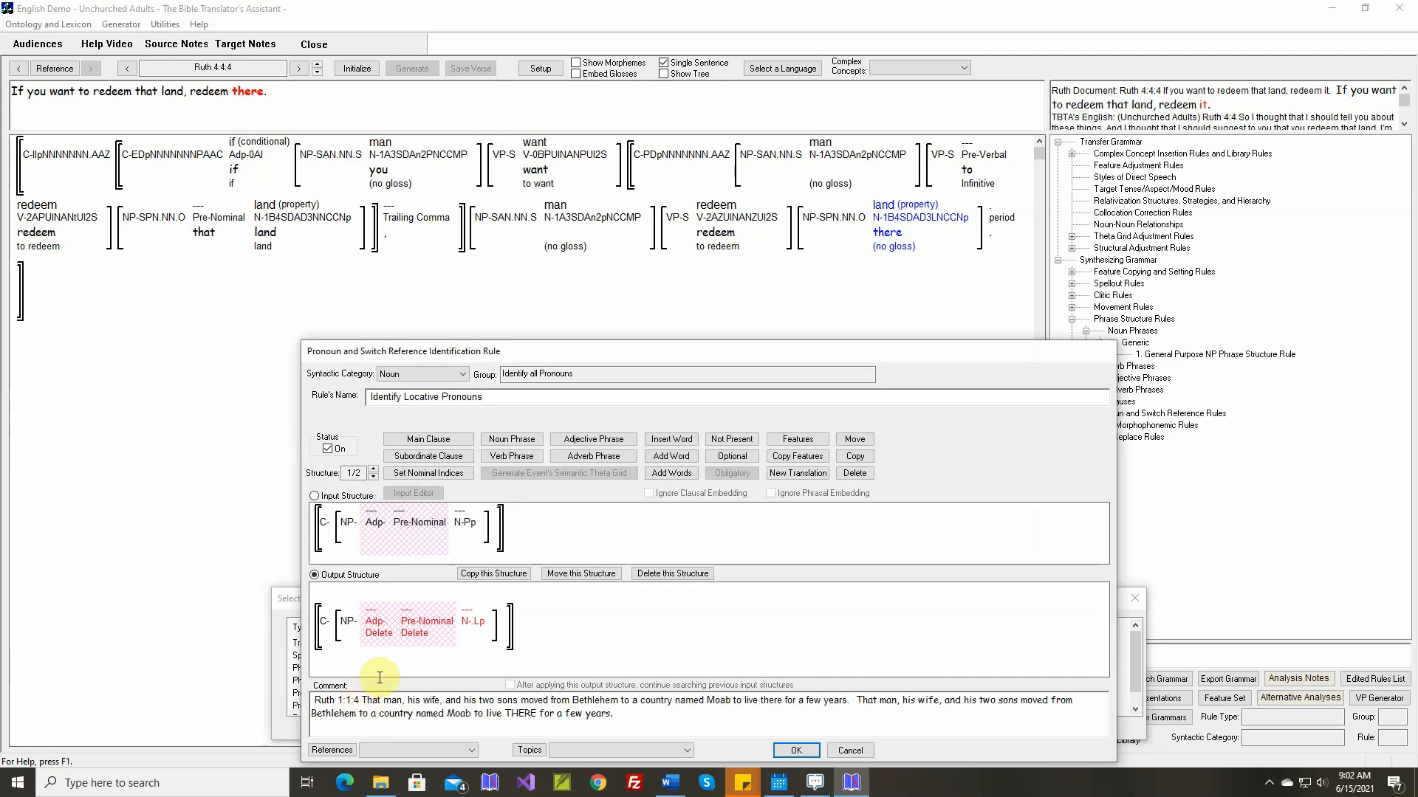
pyautogui.moveTo(474, 529)
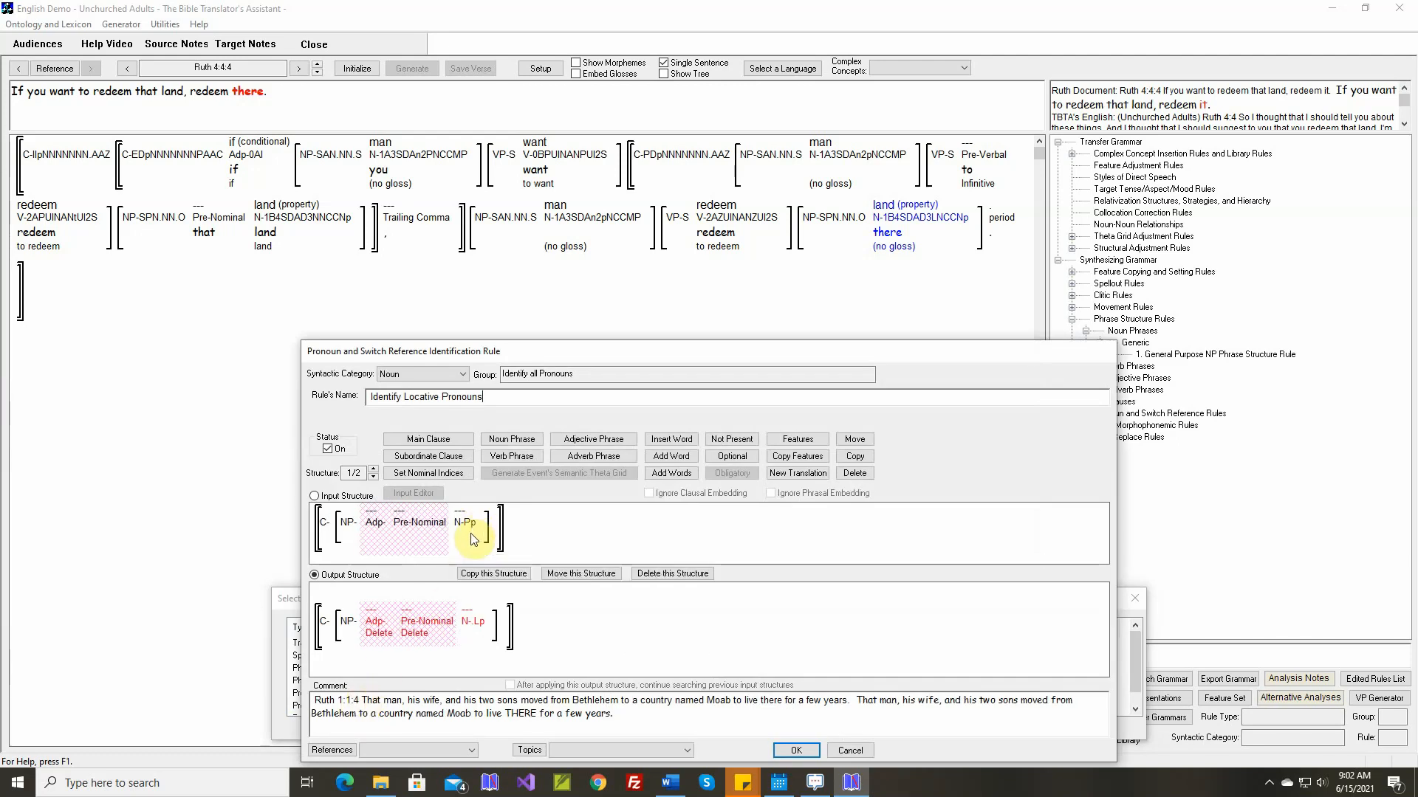
pyautogui.moveTo(478, 622)
pyautogui.click(731, 456)
pyautogui.click(373, 526)
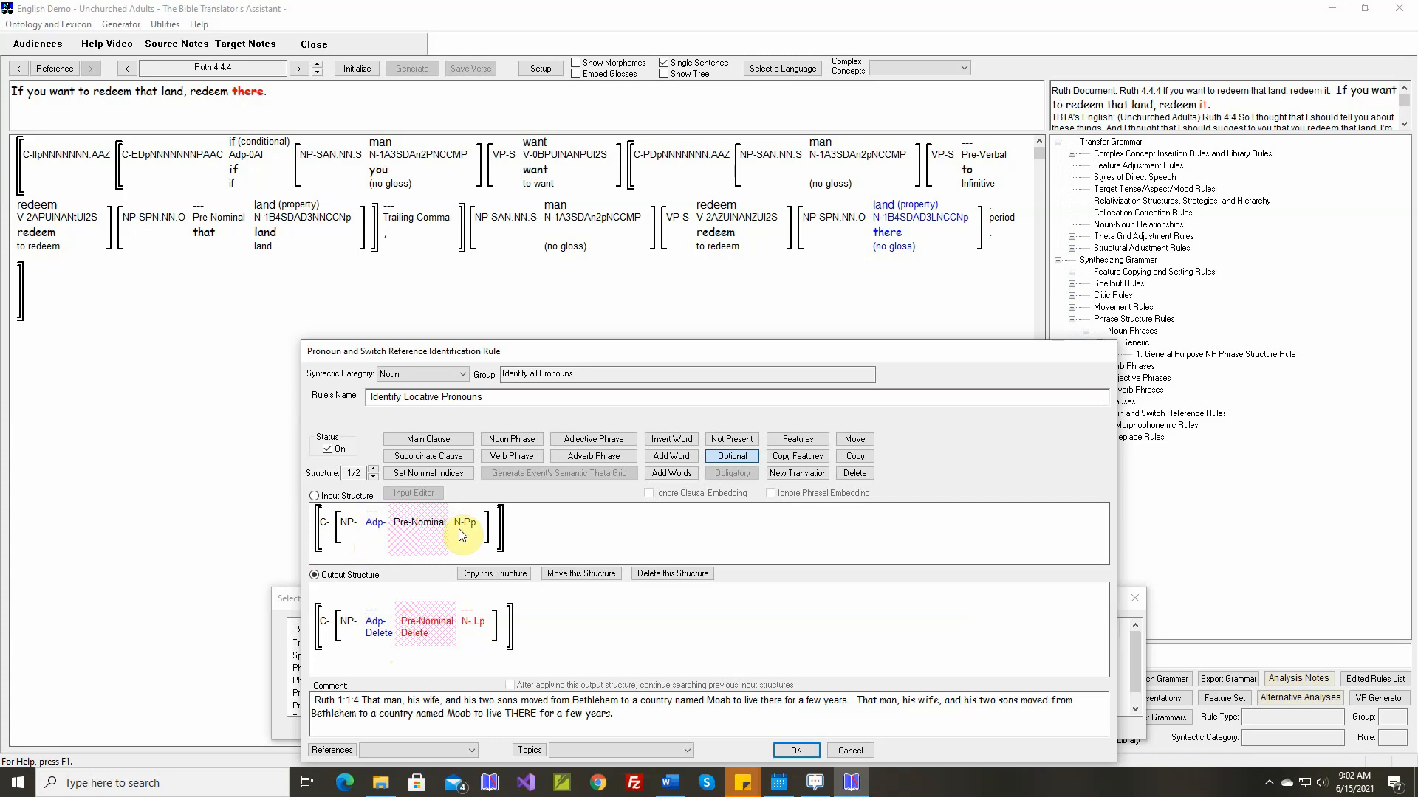
# Make the adposition obligatory in structure 2 of the Identify Locative Pronouns rule (the "place" structure) and save the rule
pyautogui.moveTo(470, 530)
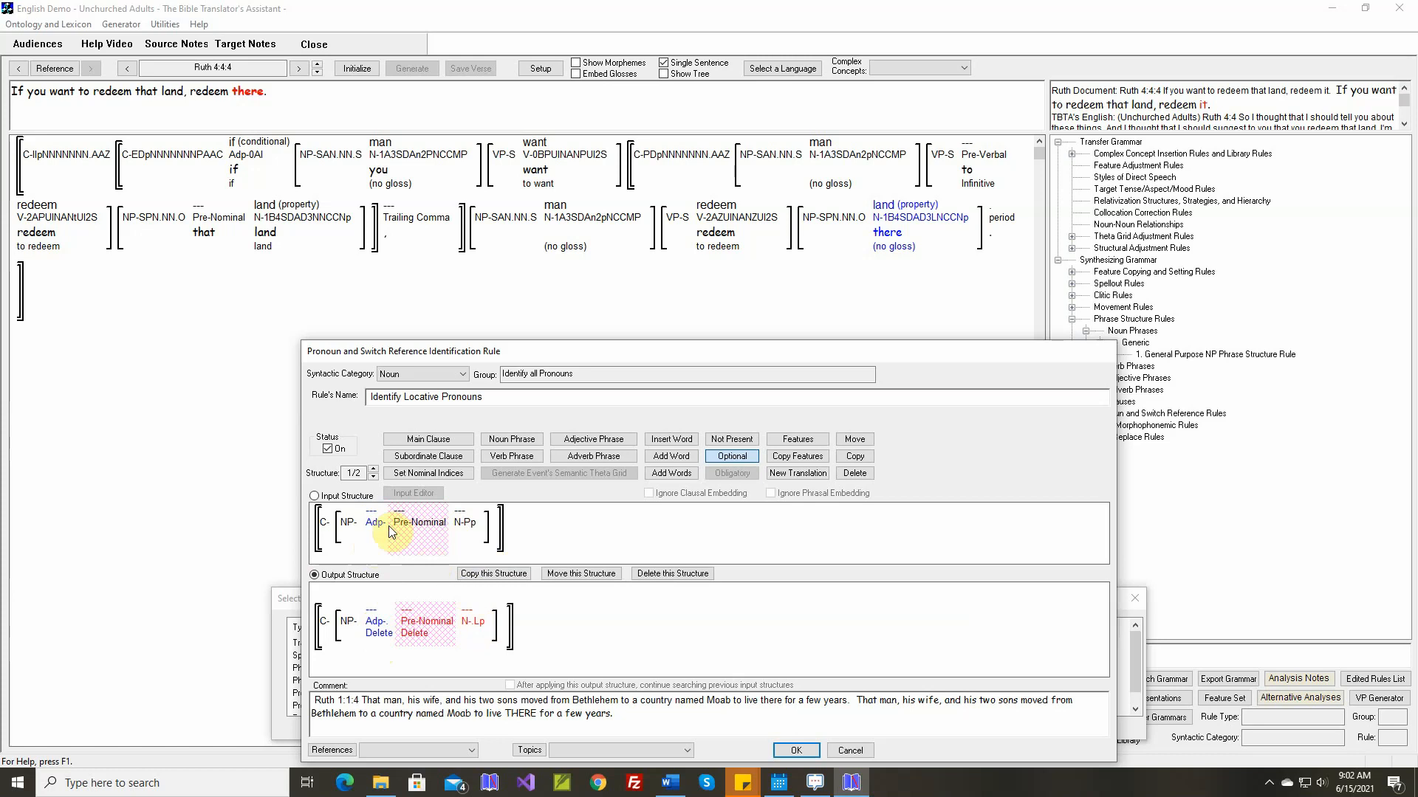
pyautogui.click(373, 469)
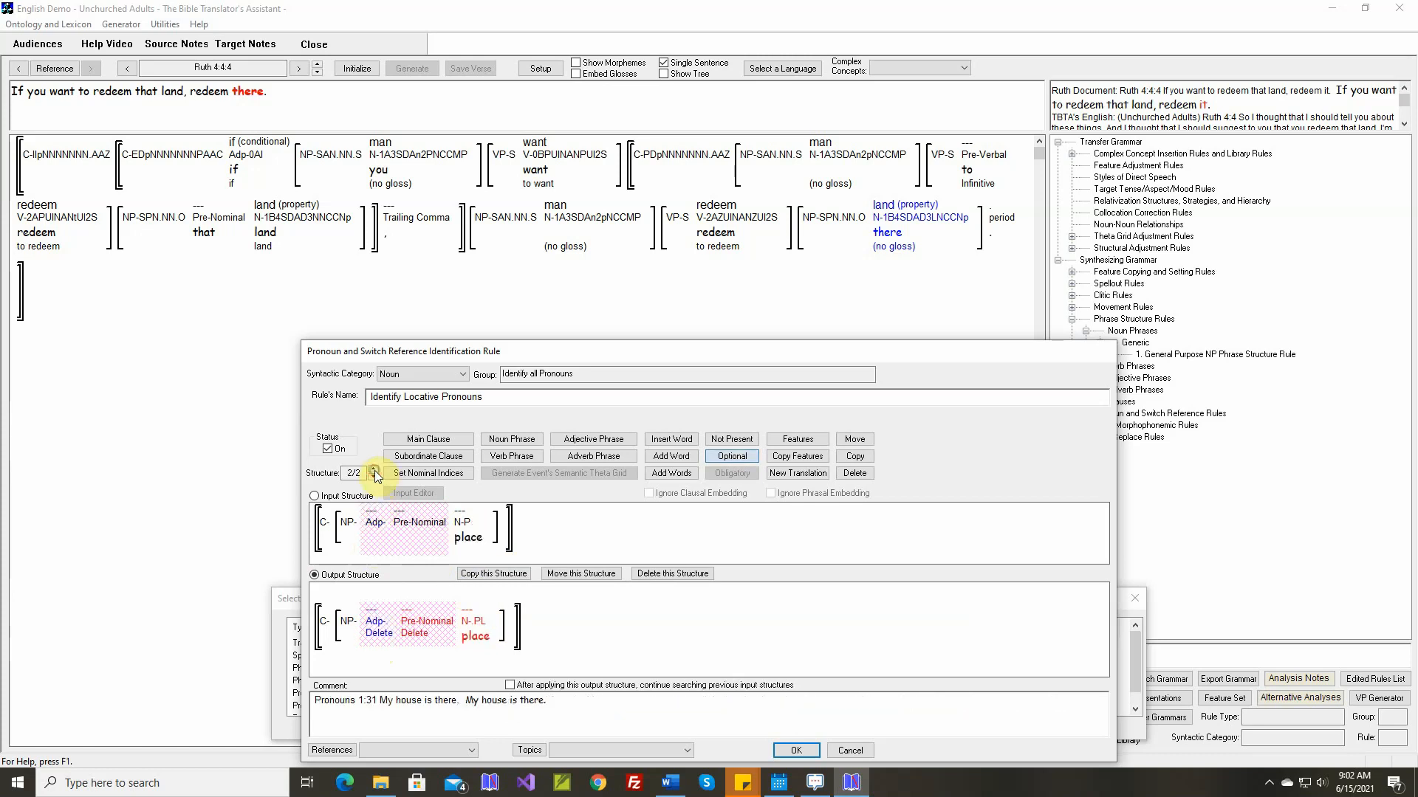
pyautogui.click(720, 463)
pyautogui.click(374, 524)
pyautogui.click(375, 524)
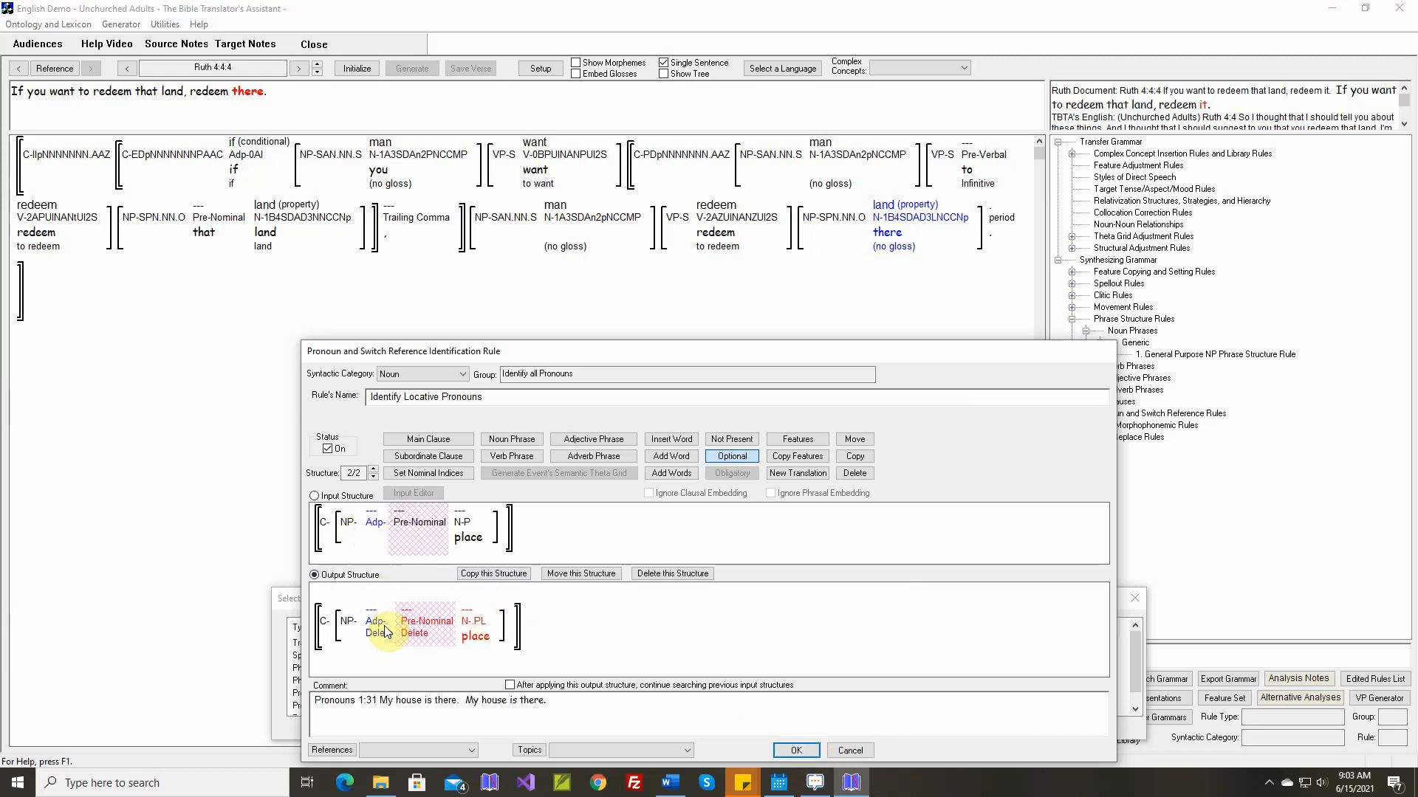
pyautogui.click(799, 749)
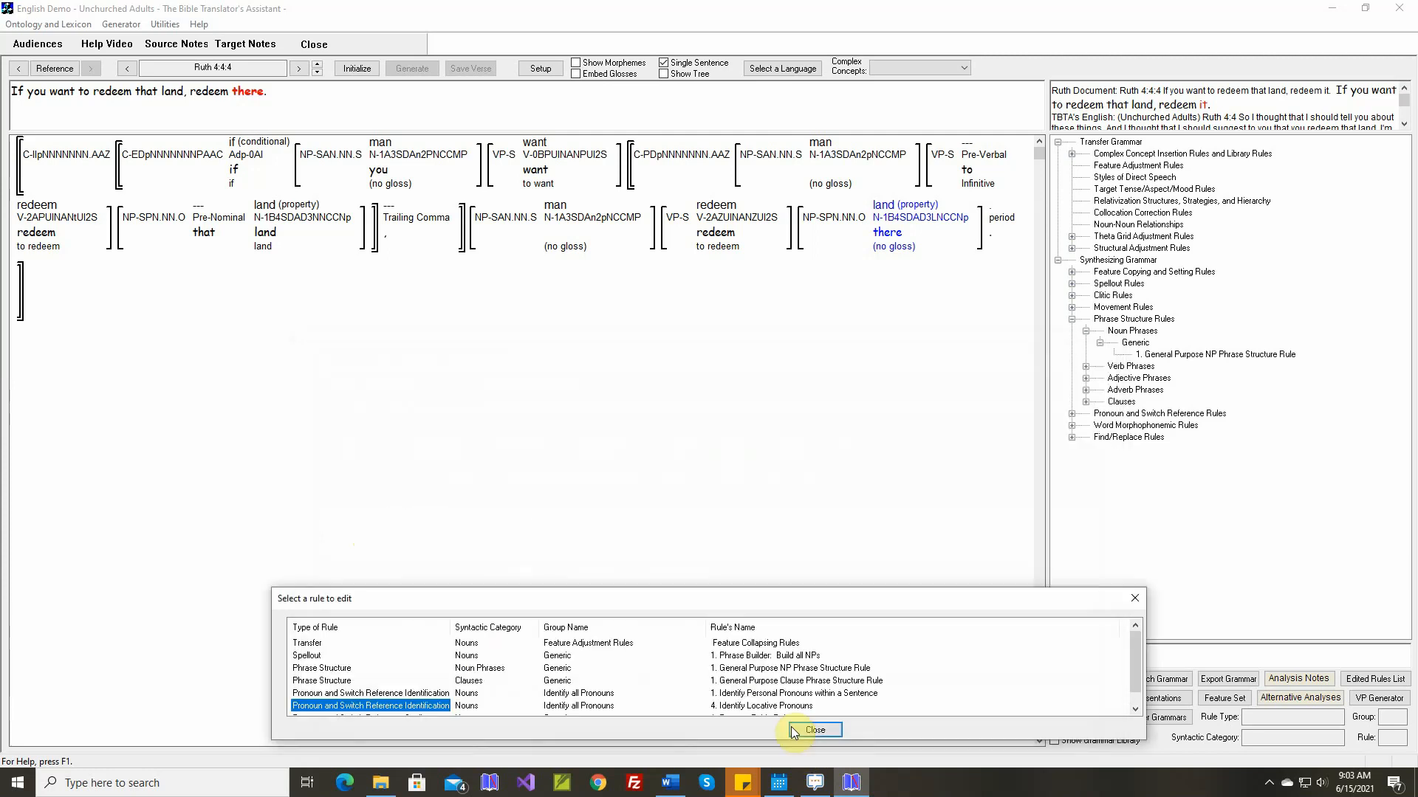
# Close the list of applied rules, then reinitialize and regenerate Ruth 4:4:4
pyautogui.click(807, 733)
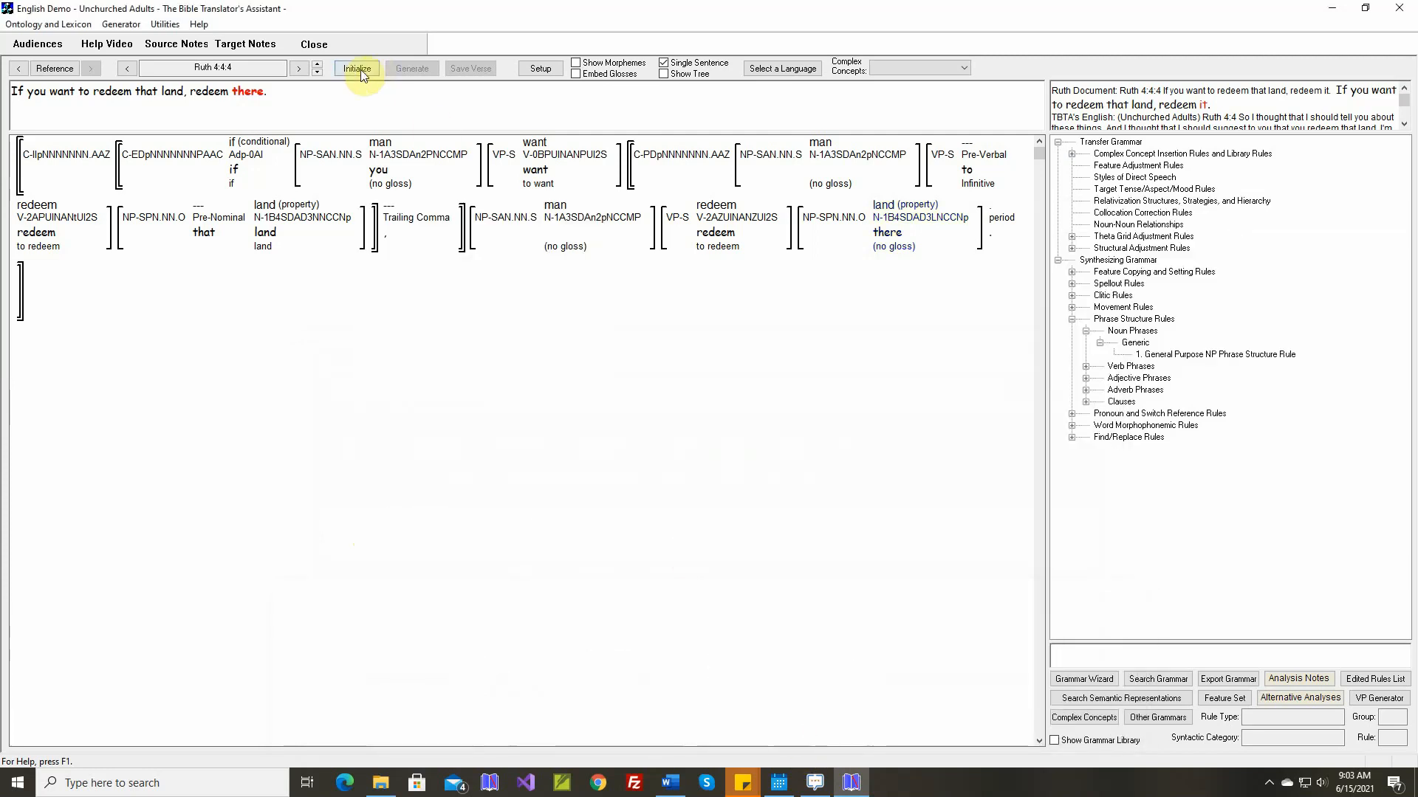
pyautogui.click(360, 69)
pyautogui.click(412, 69)
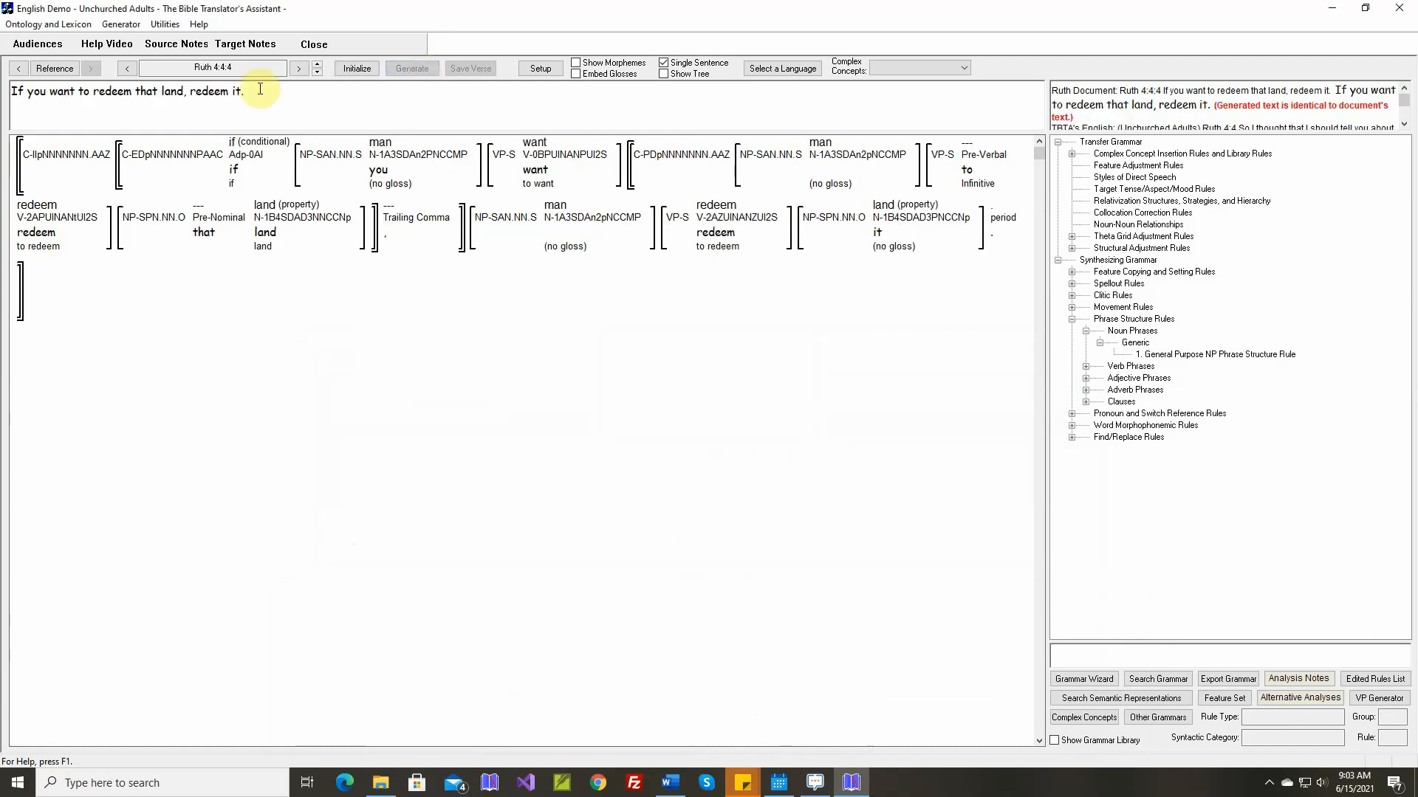
# Go to Ruth 4:4:5 and map the concept "witness" to a new target stem "witness", accepting its proposed forms
pyautogui.click(318, 65)
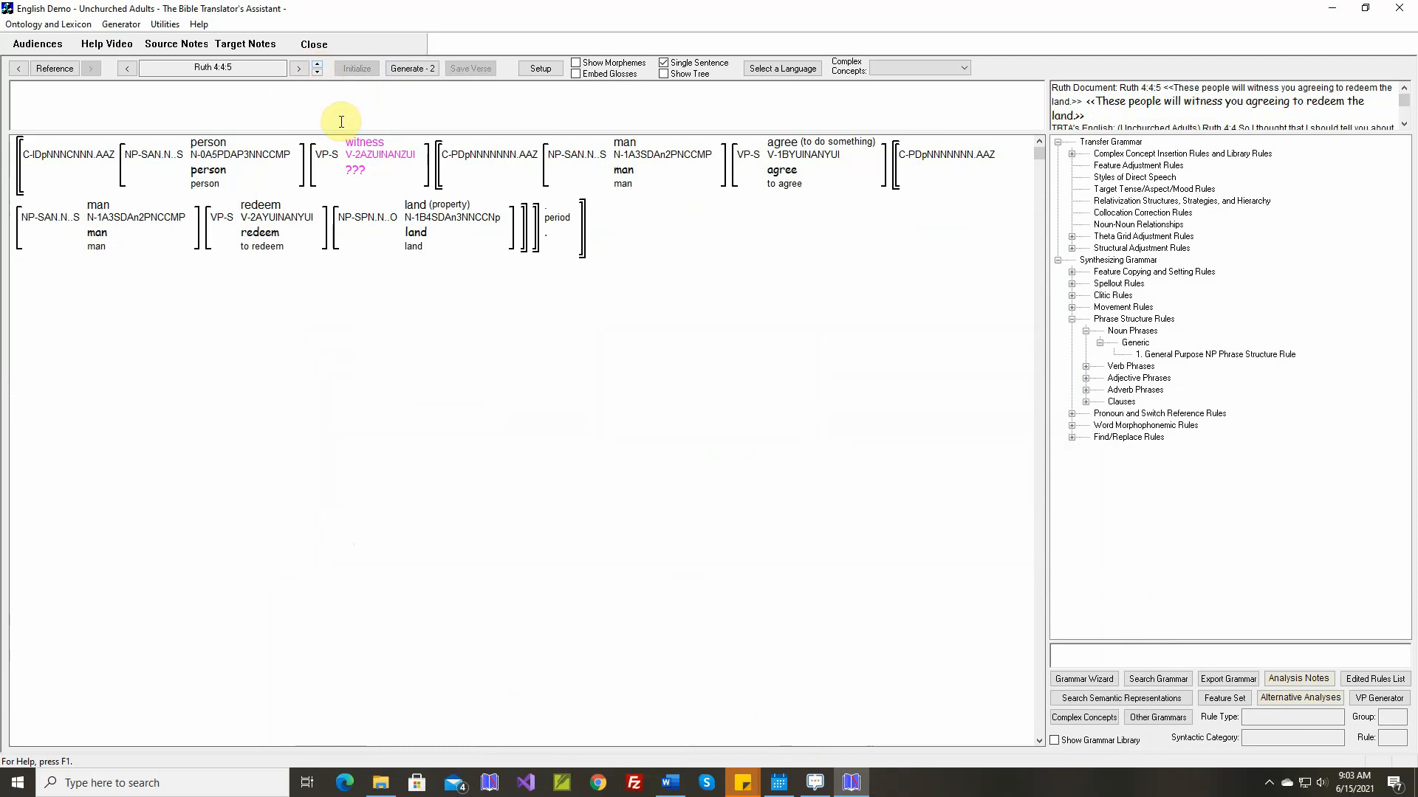
pyautogui.rightClick(361, 147)
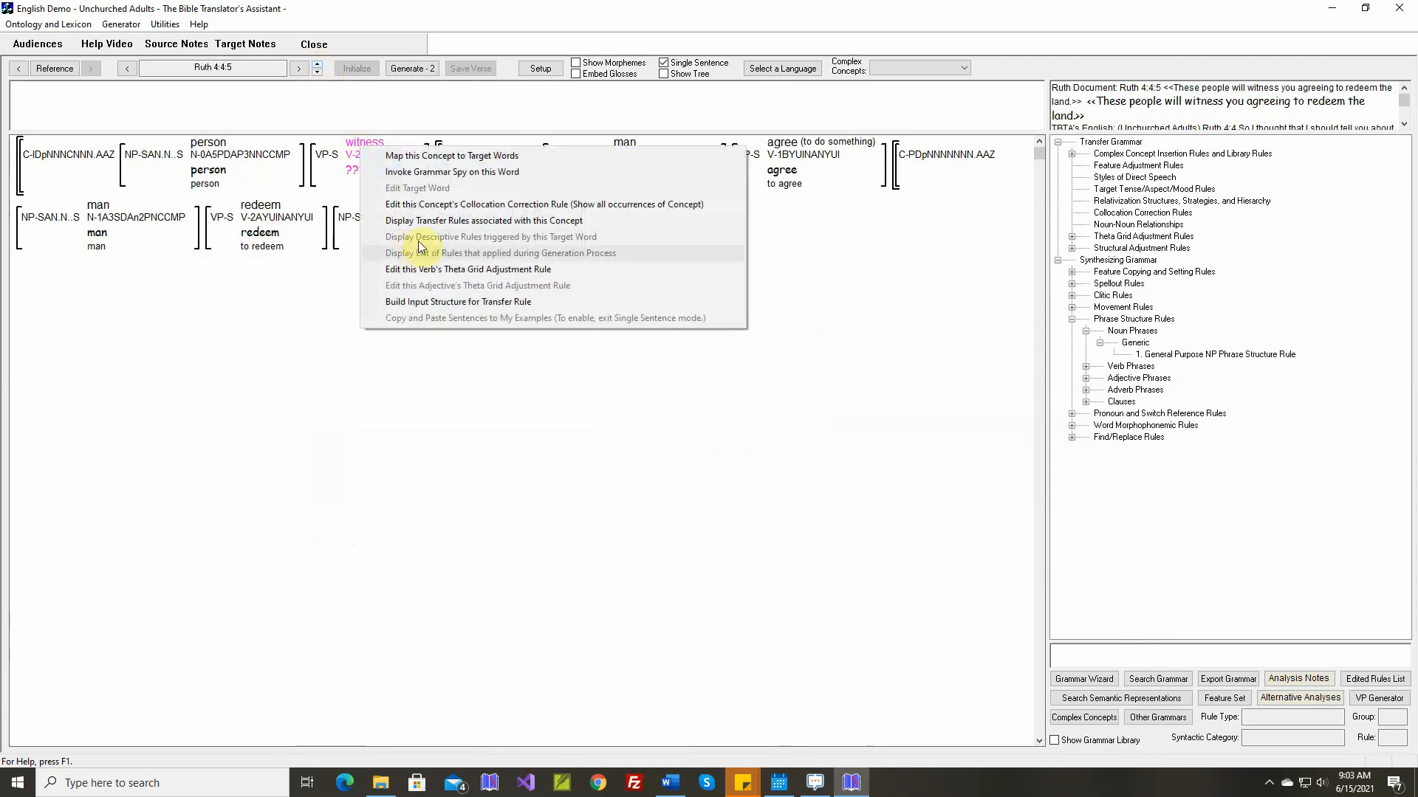
pyautogui.click(436, 157)
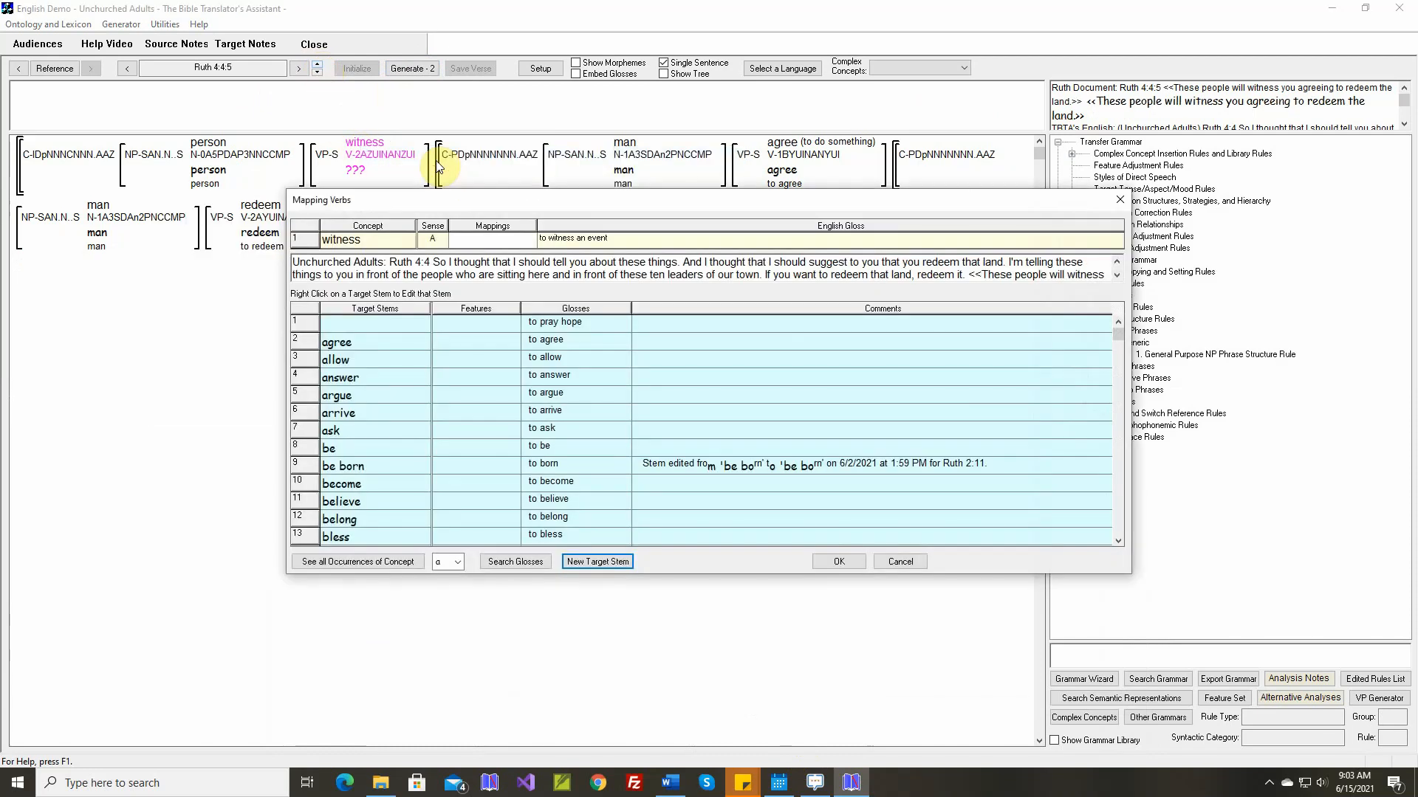
pyautogui.press('Return')
pyautogui.write('witness')
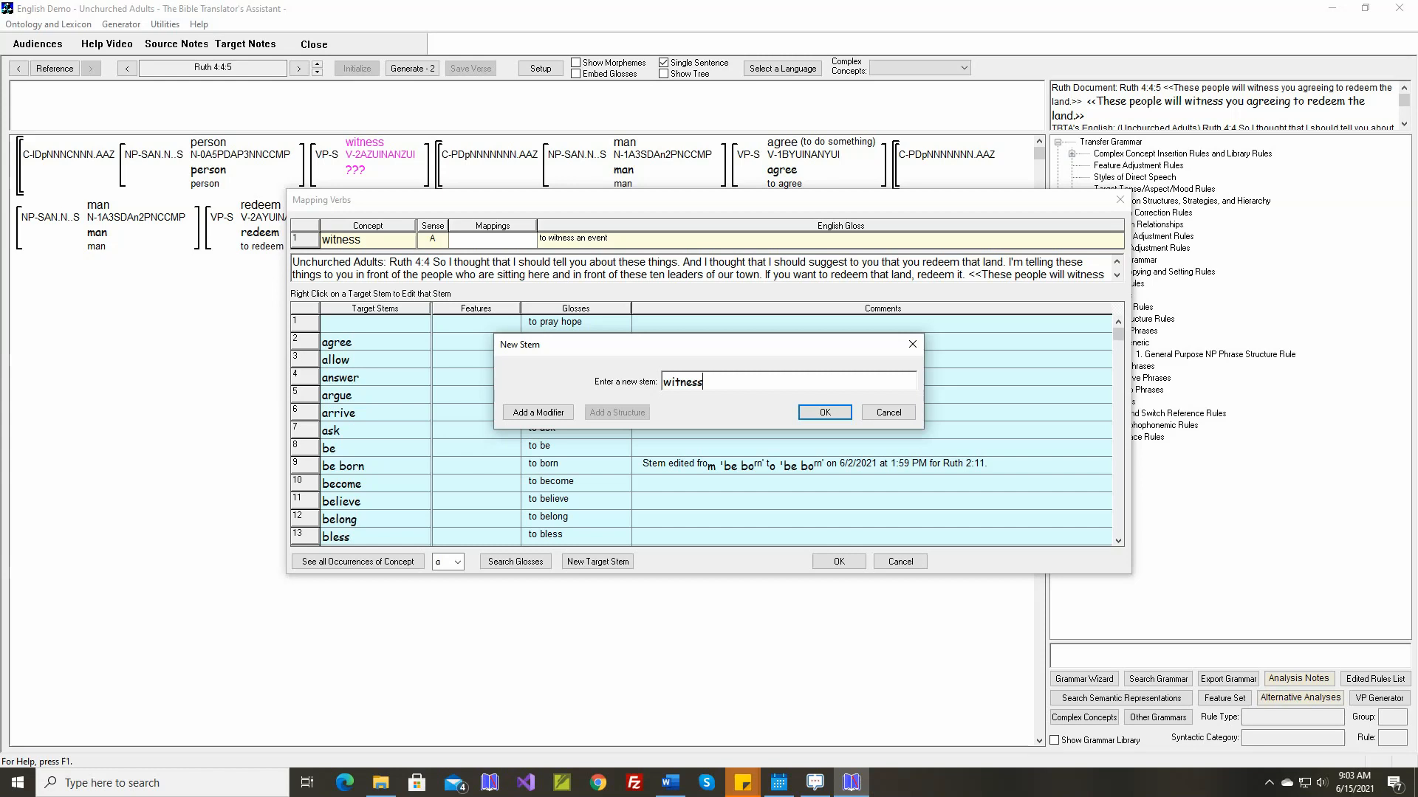
pyautogui.press('Return')
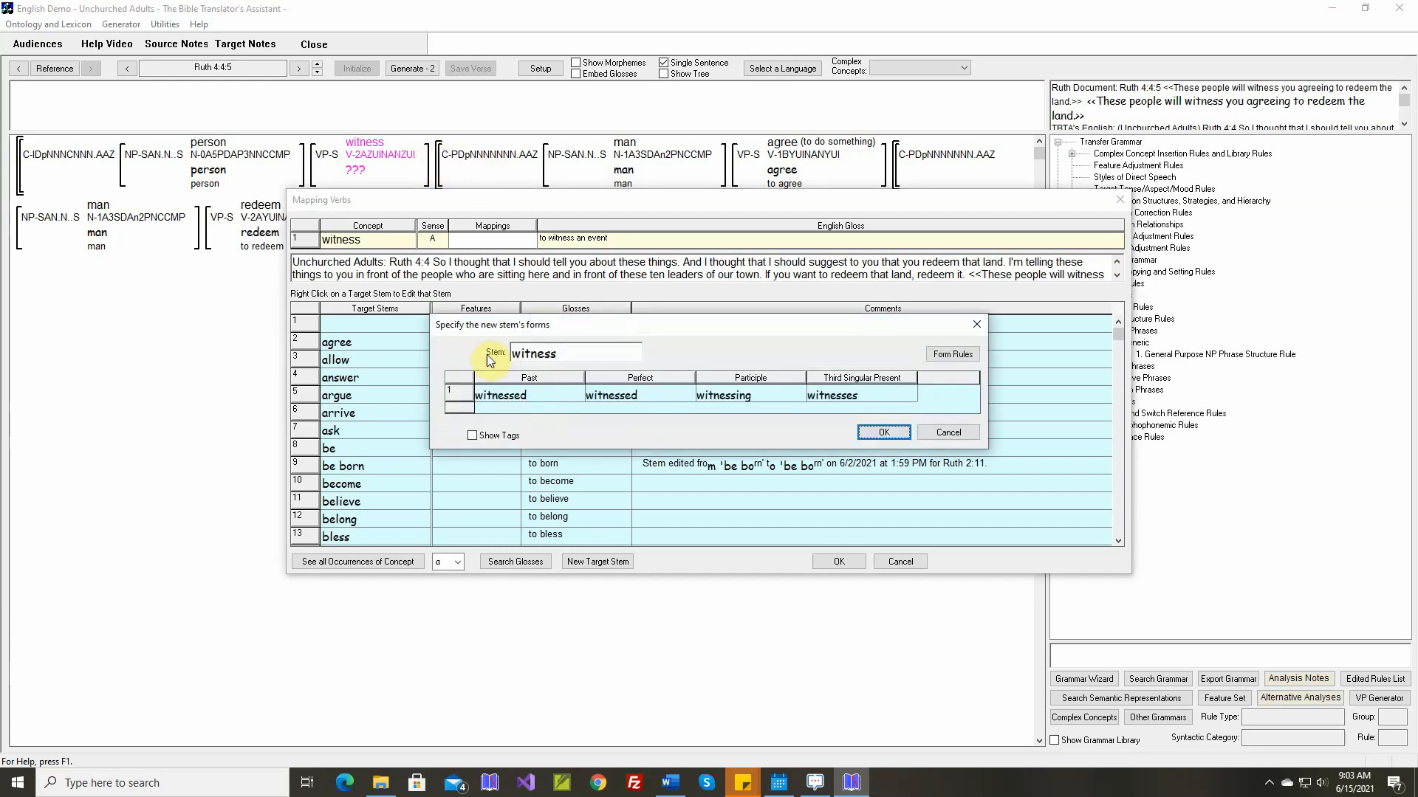
pyautogui.click(867, 432)
pyautogui.click(719, 489)
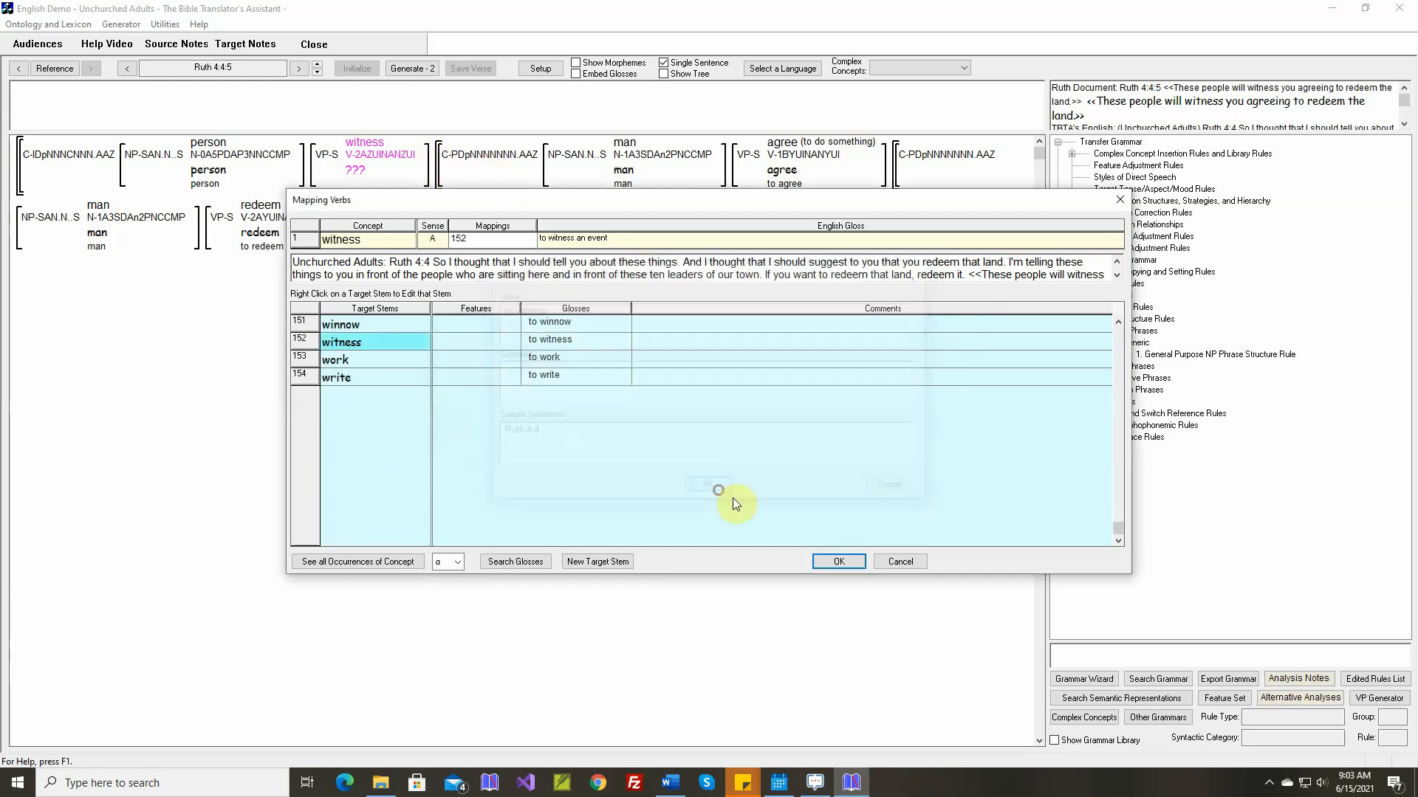
pyautogui.click(838, 561)
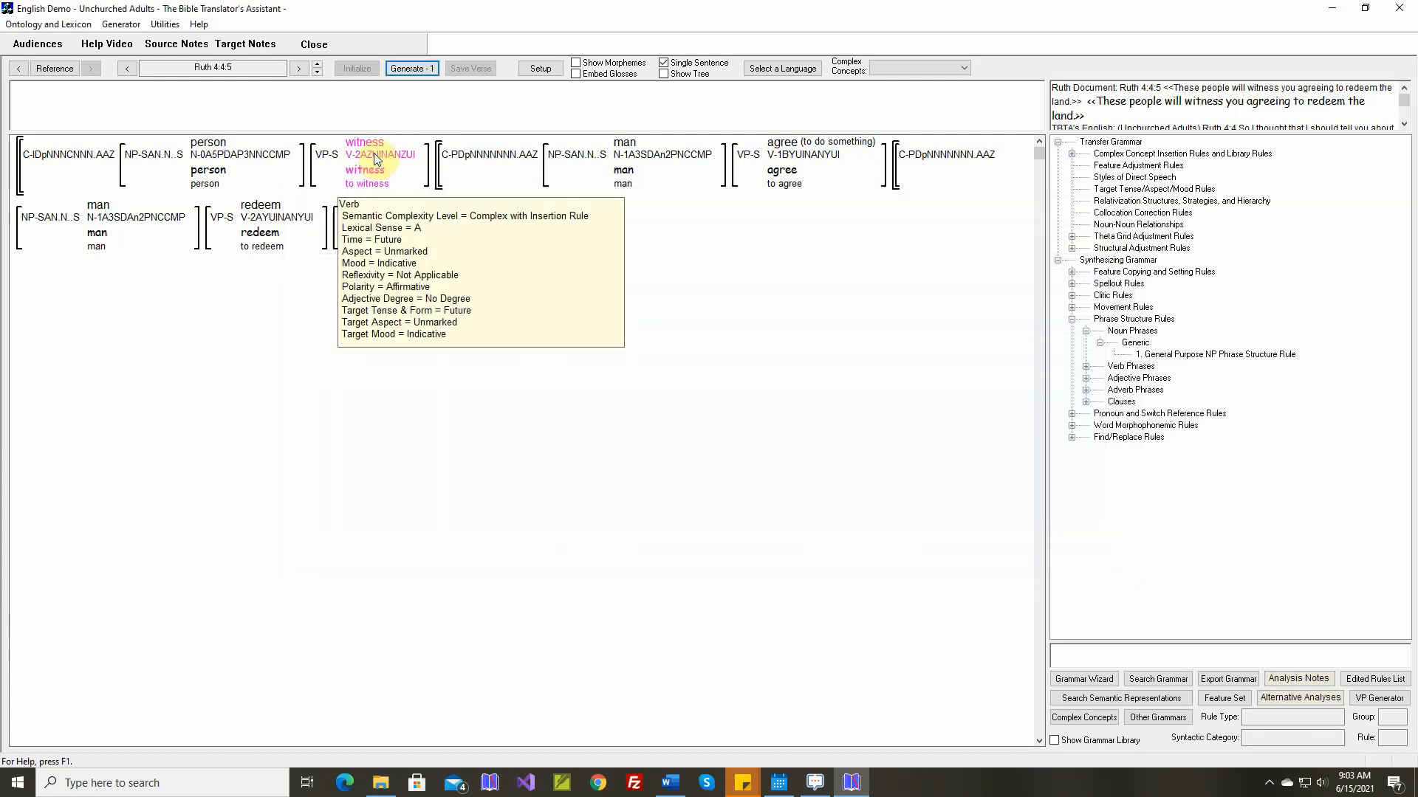
# In the theta grid adjustment rule for witness-A, raise the complement clause's subject to object and set its verb's target form to Participle
pyautogui.rightClick(373, 153)
pyautogui.click(428, 276)
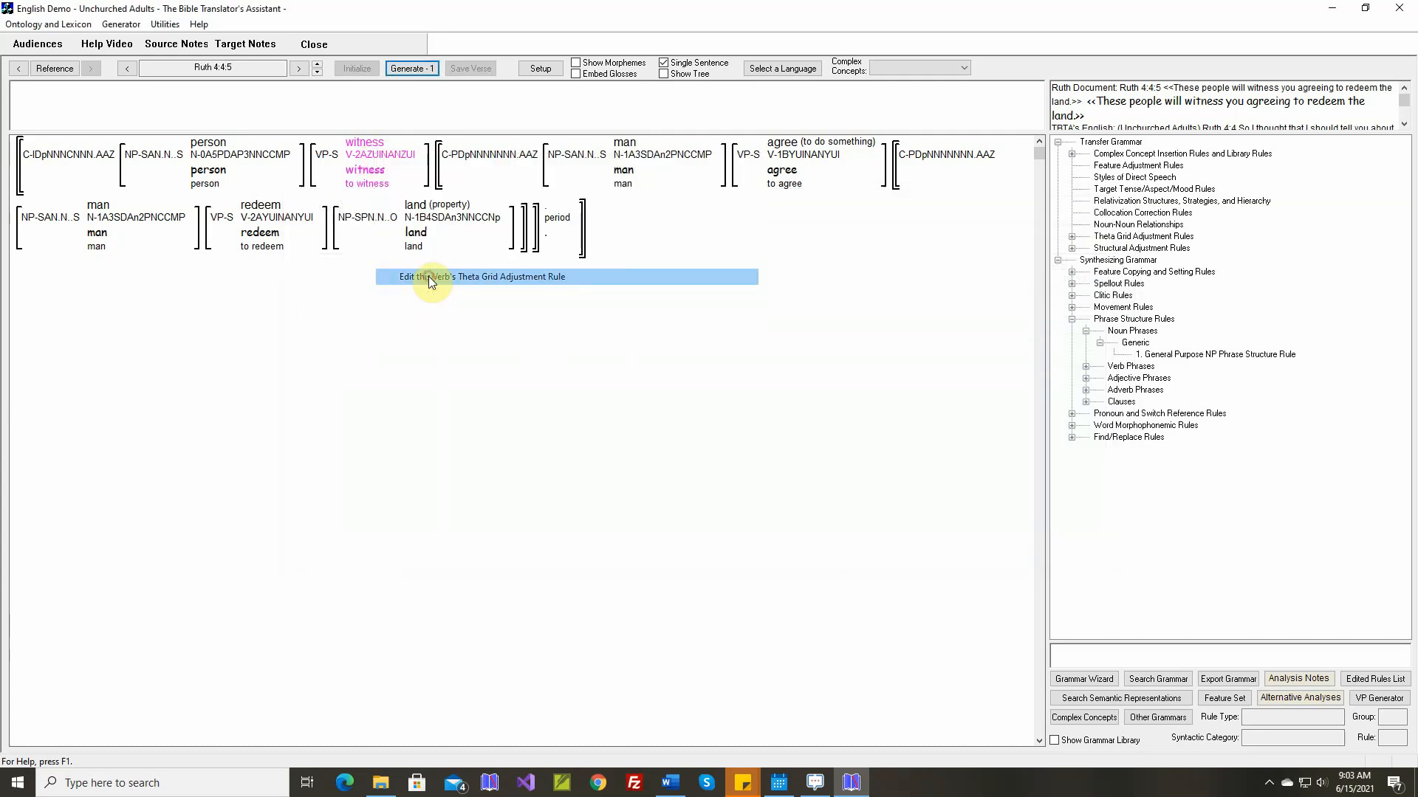
pyautogui.moveTo(418, 346)
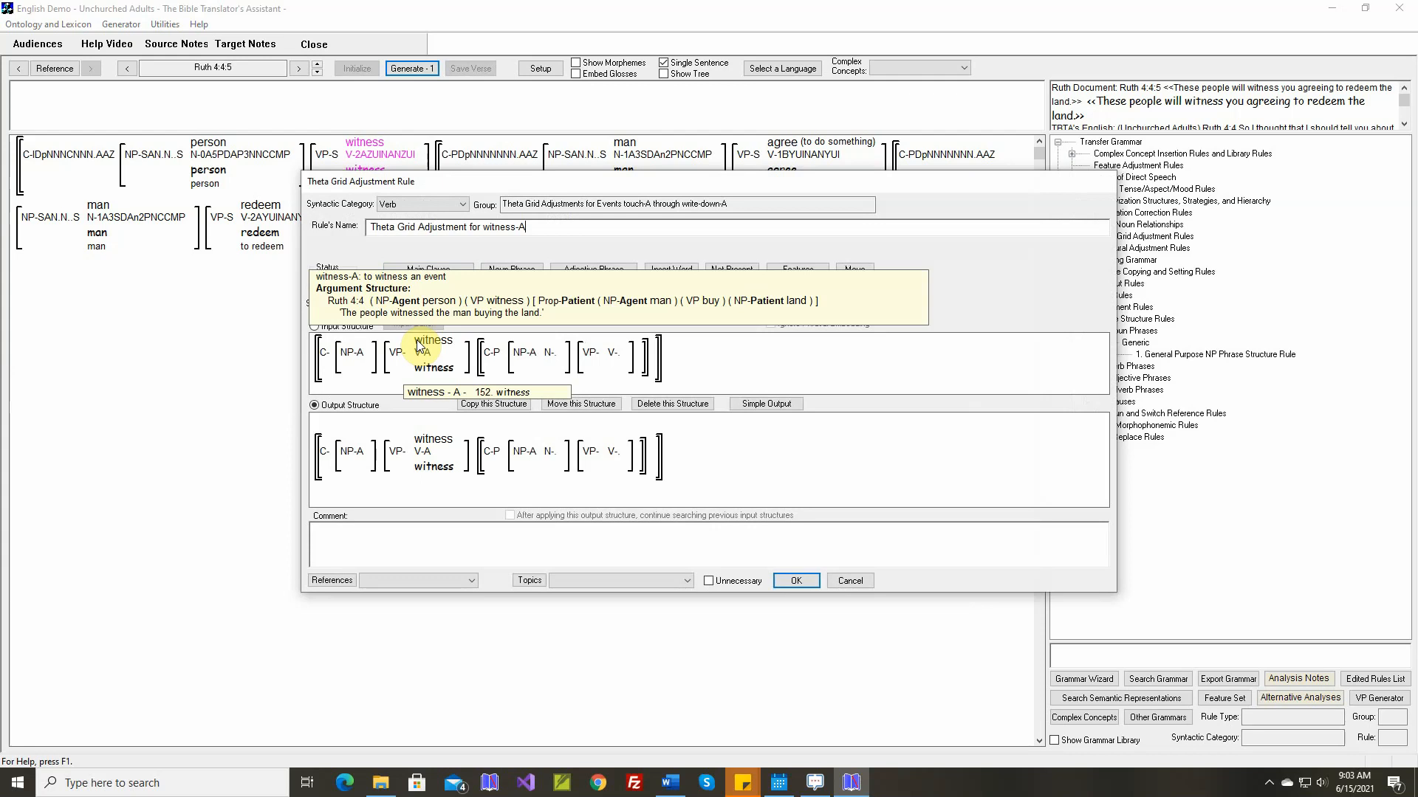
pyautogui.click(770, 405)
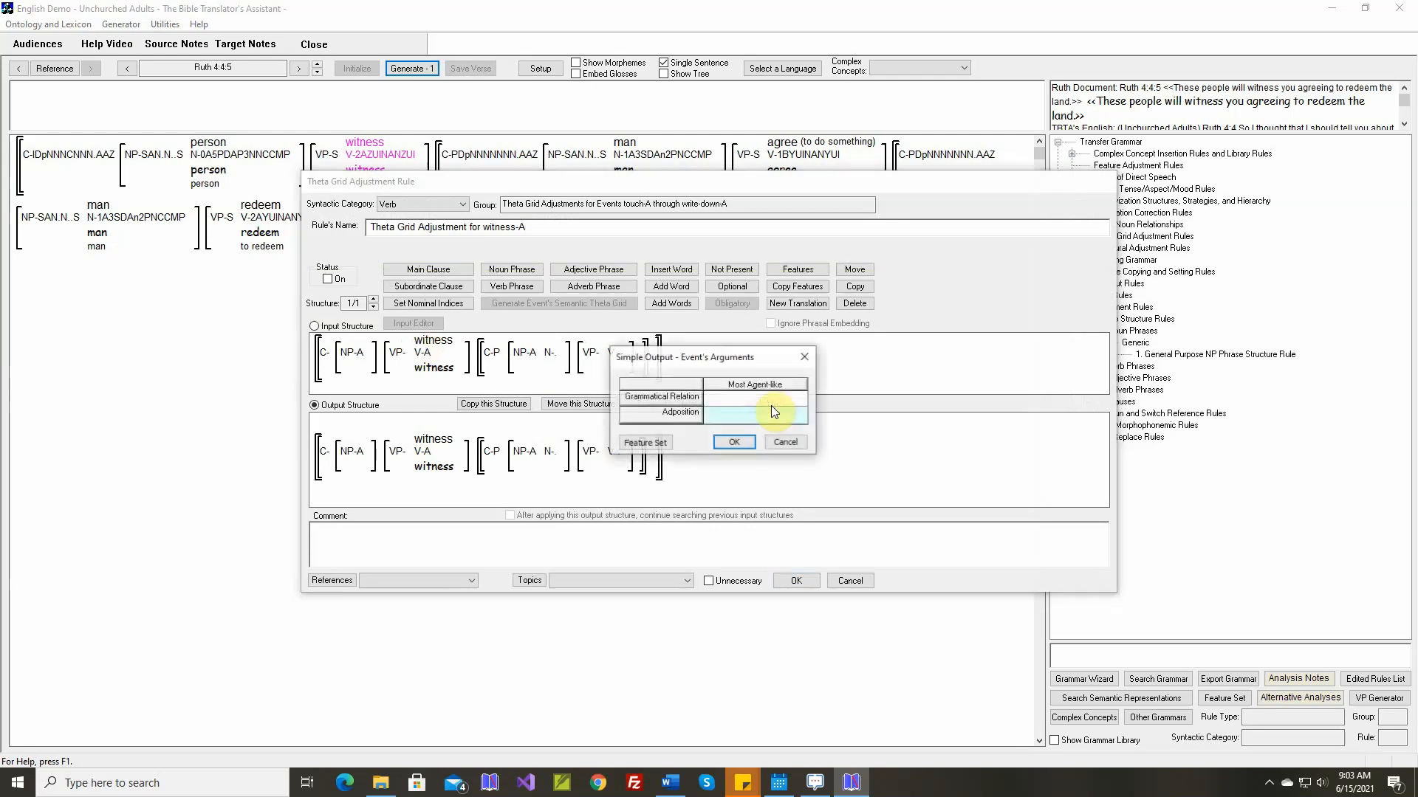
pyautogui.click(737, 443)
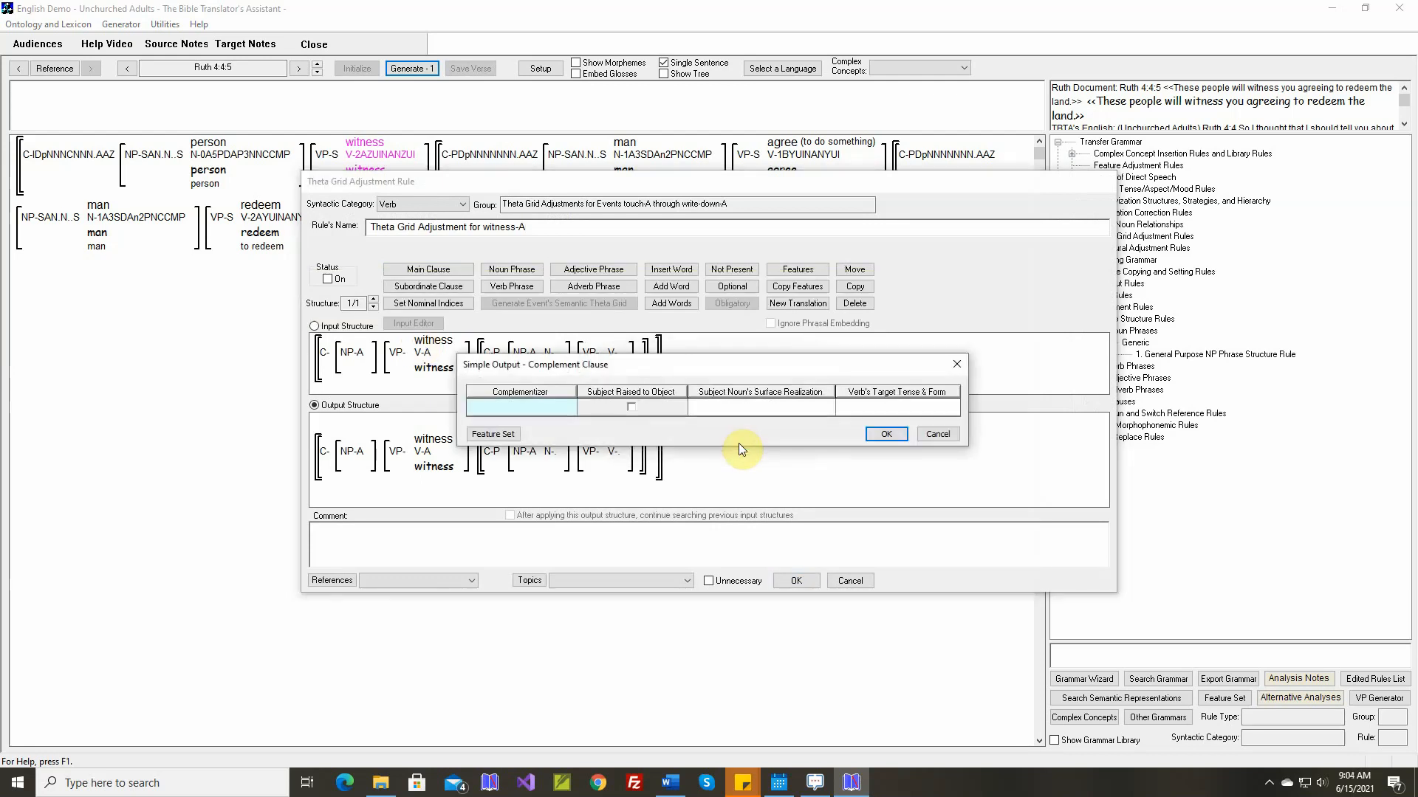
pyautogui.click(630, 407)
pyautogui.click(869, 411)
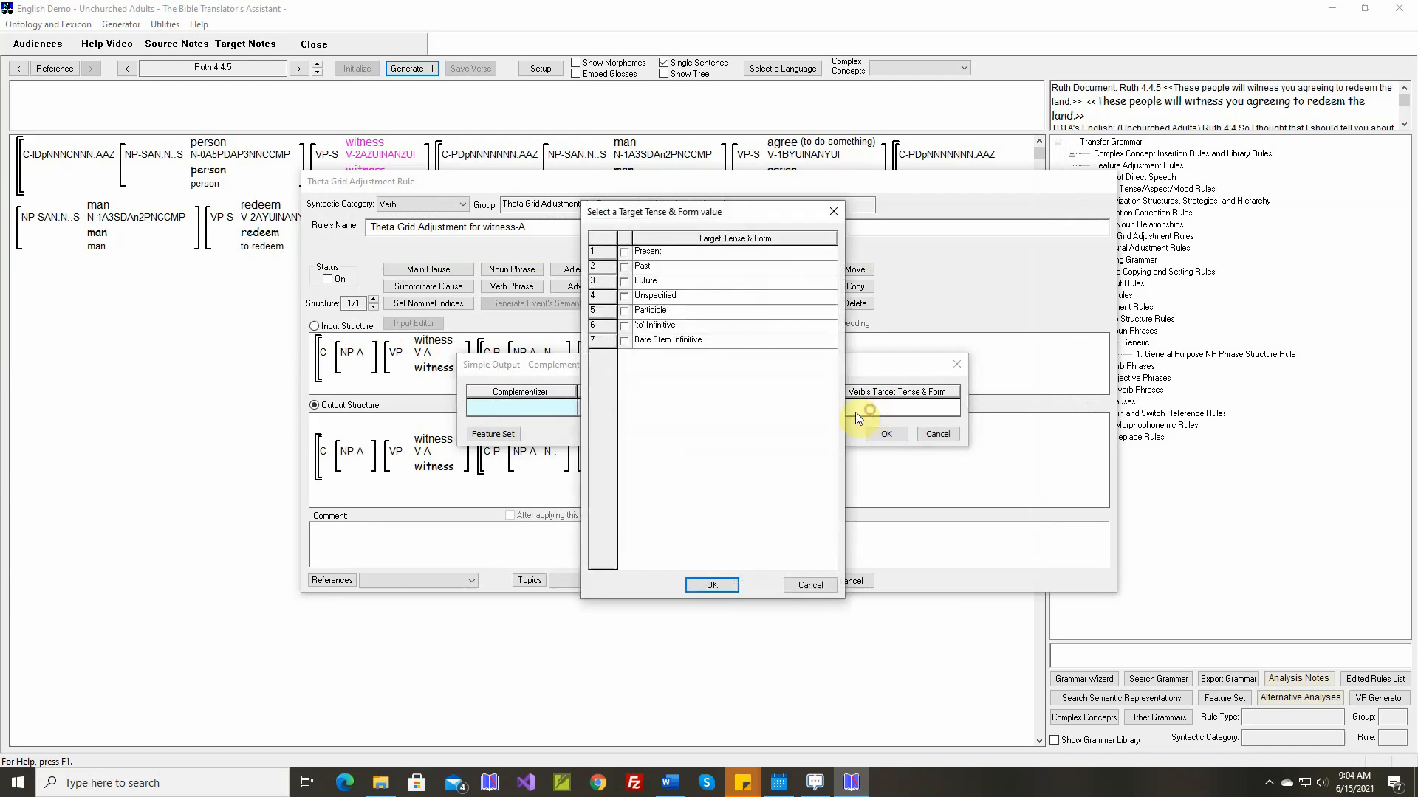
pyautogui.click(625, 311)
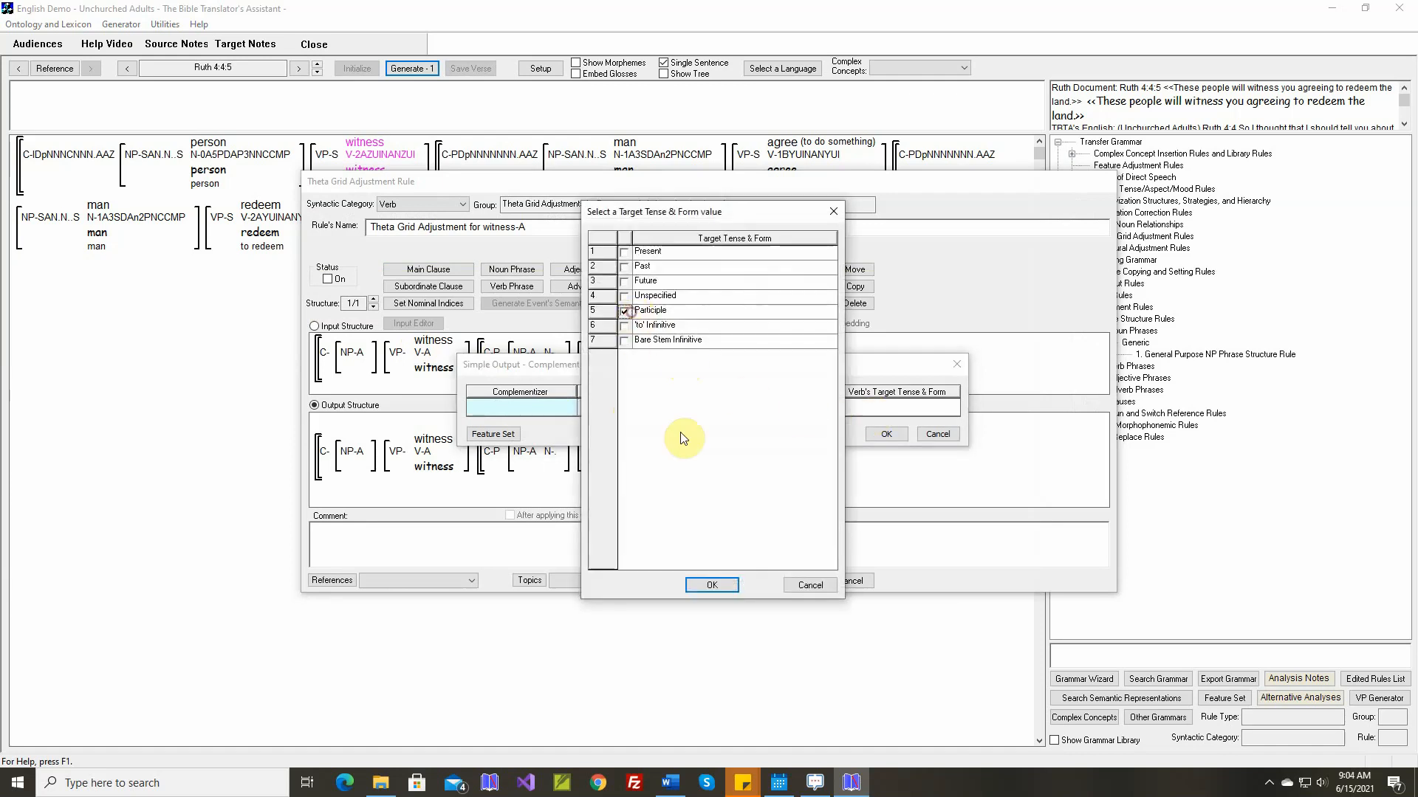
pyautogui.click(713, 585)
pyautogui.click(881, 434)
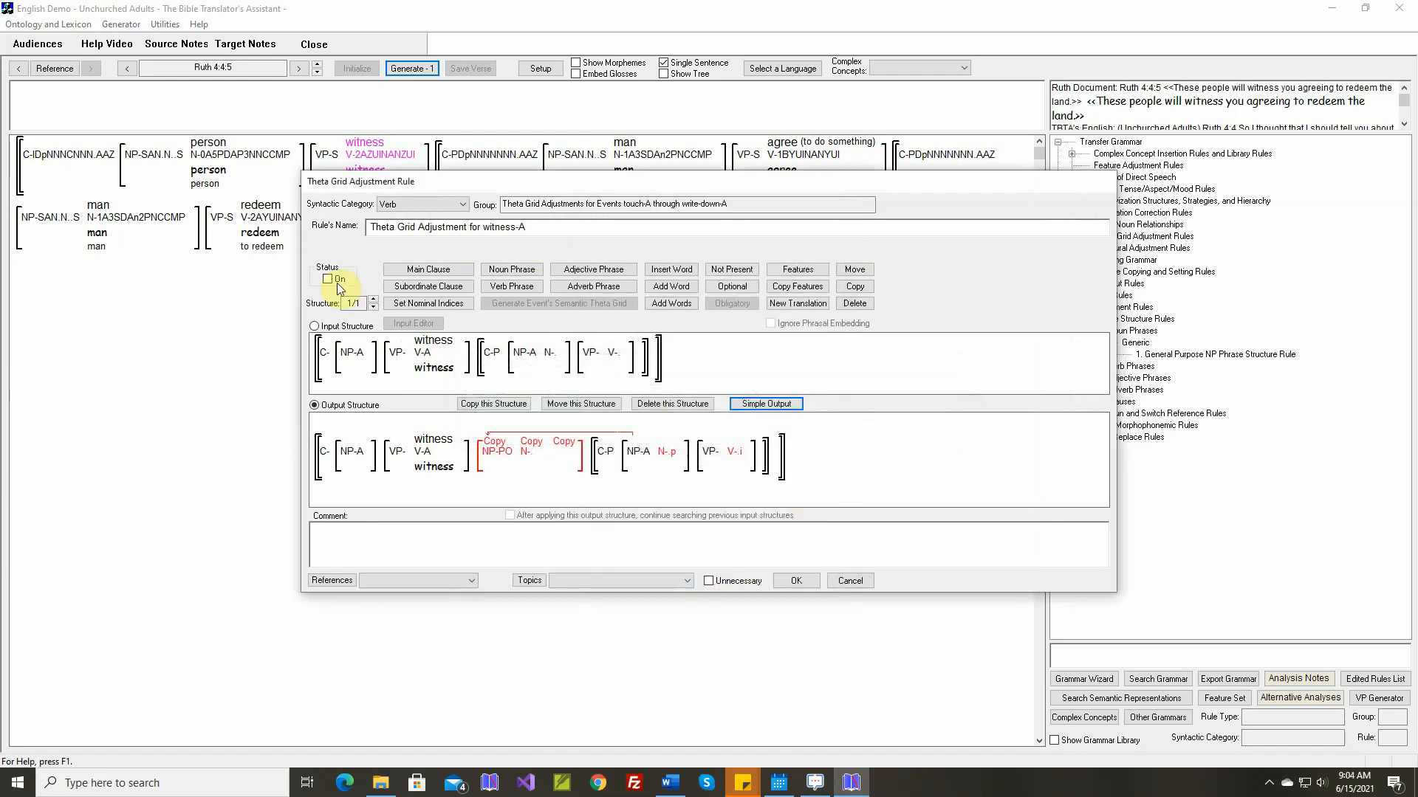
# Turn on the witness-A rule with a comment inserted from the selected Word document, save it and generate Ruth 4:4:5
pyautogui.click(327, 279)
pyautogui.rightClick(641, 537)
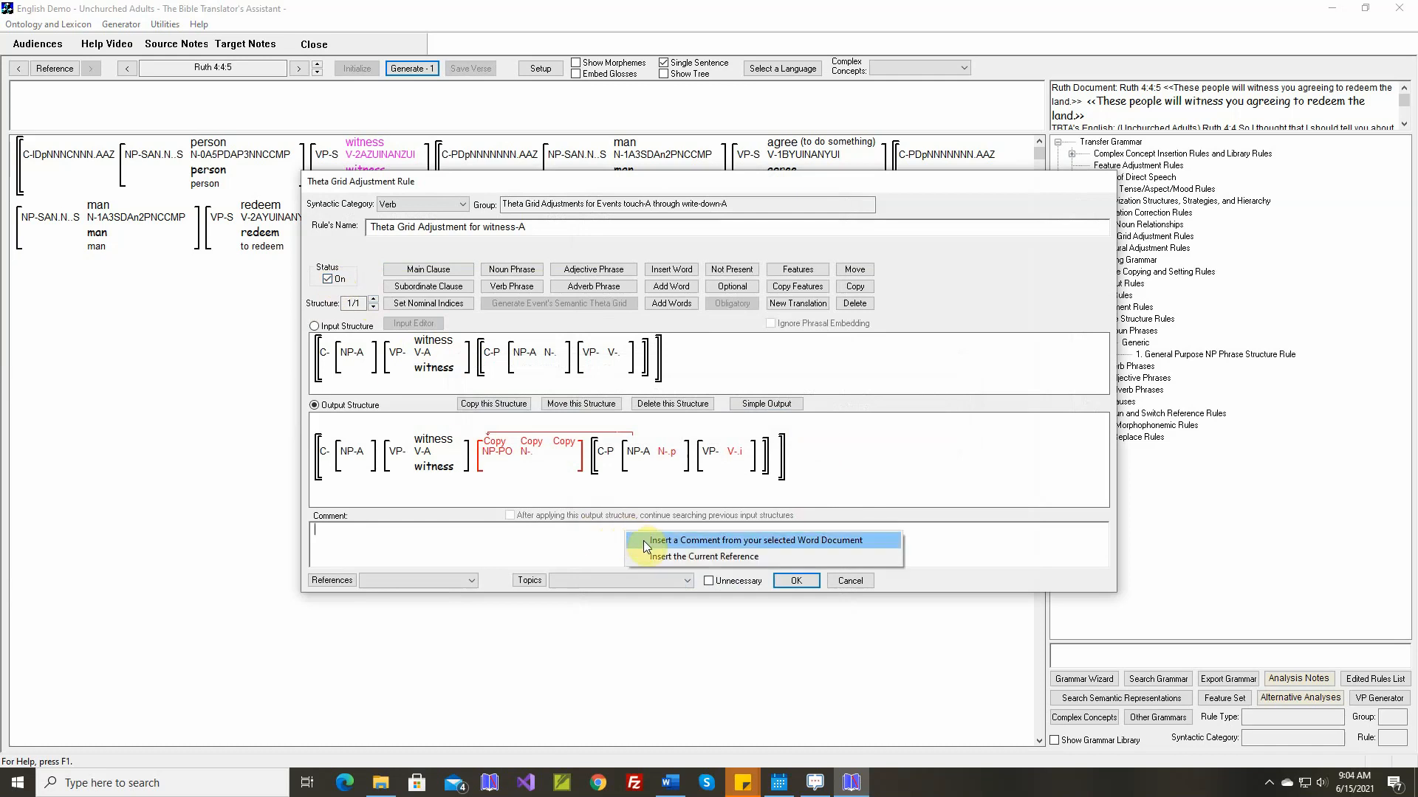
pyautogui.click(664, 536)
pyautogui.click(784, 580)
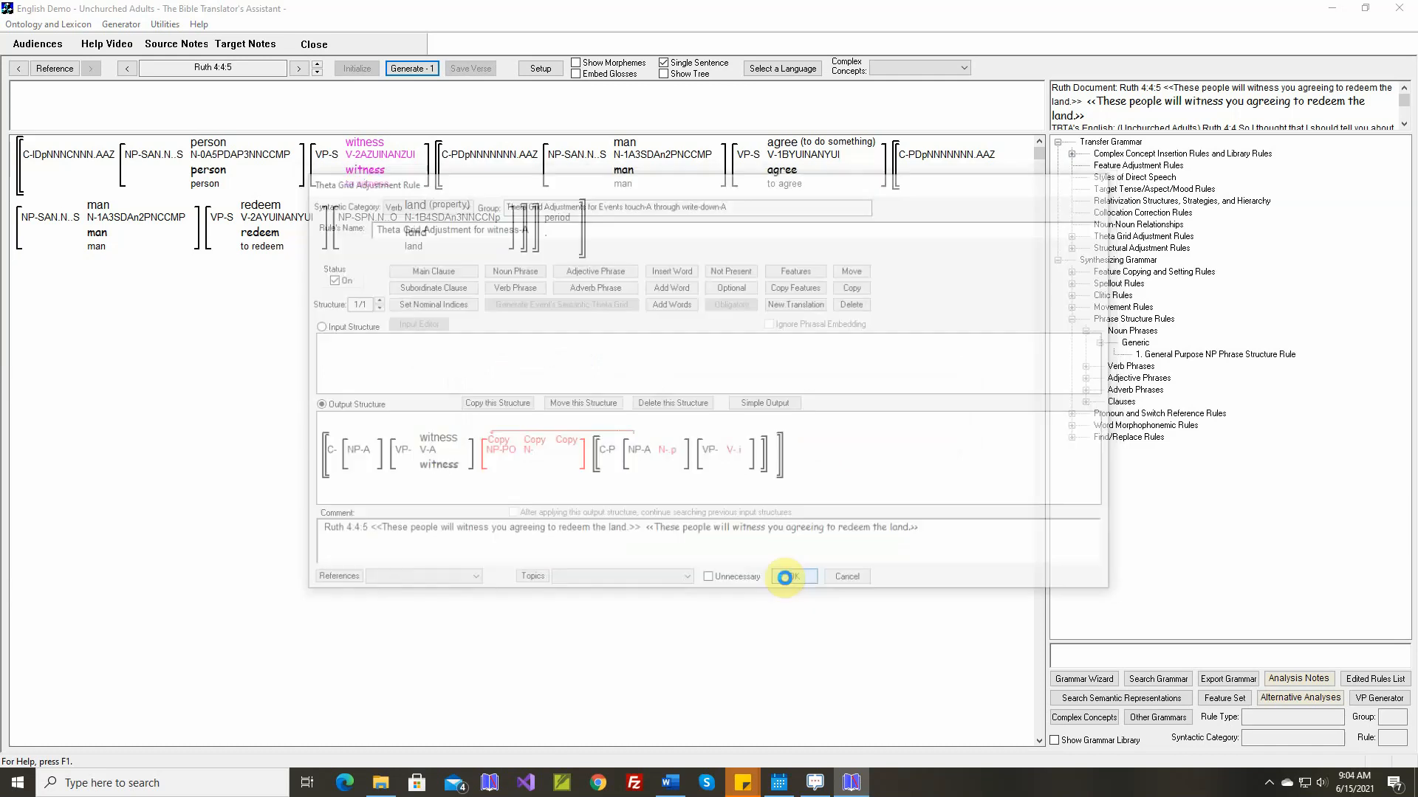
pyautogui.click(406, 68)
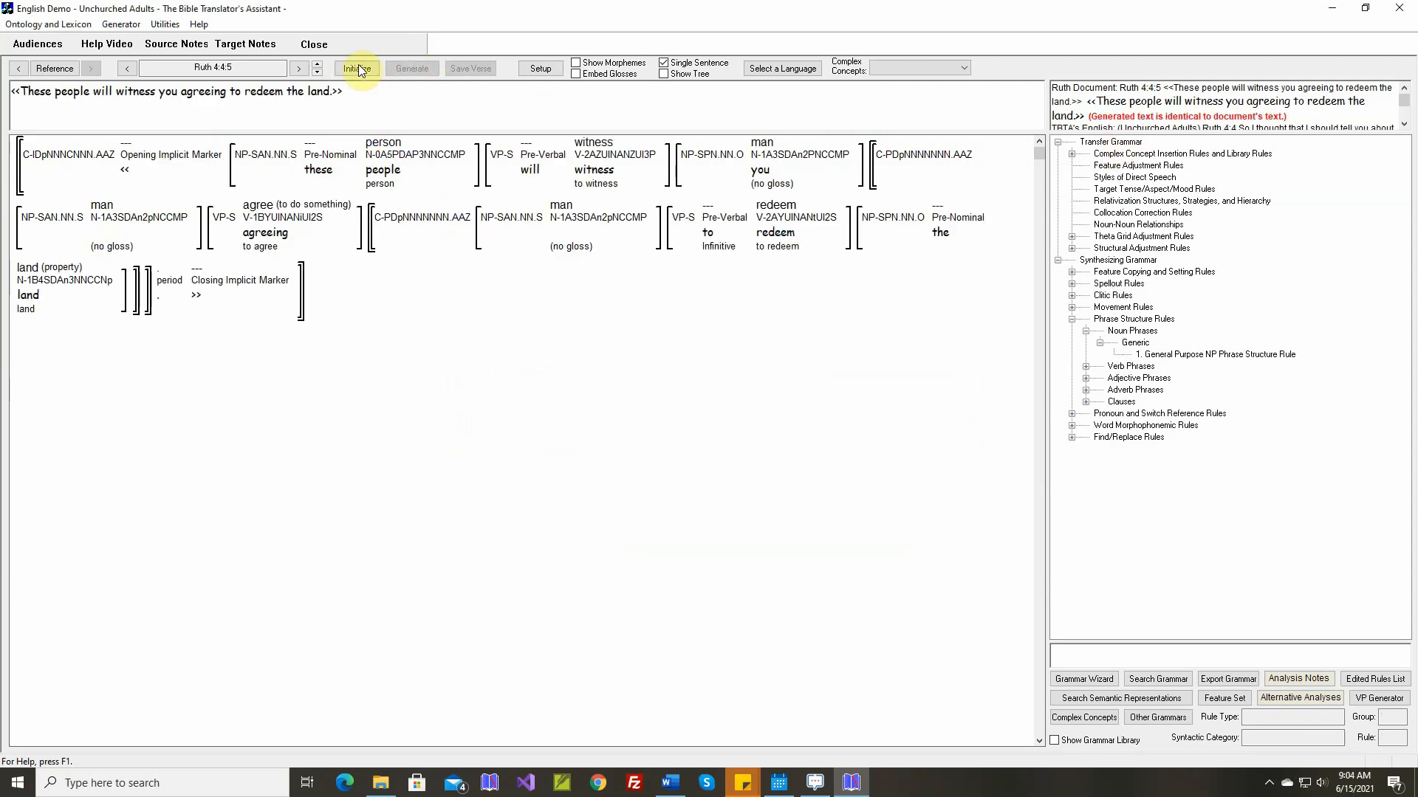
# Go to Ruth 4:4:6 and map the concept "tell" (indirect speech) to the existing target stem "tell"
pyautogui.click(320, 65)
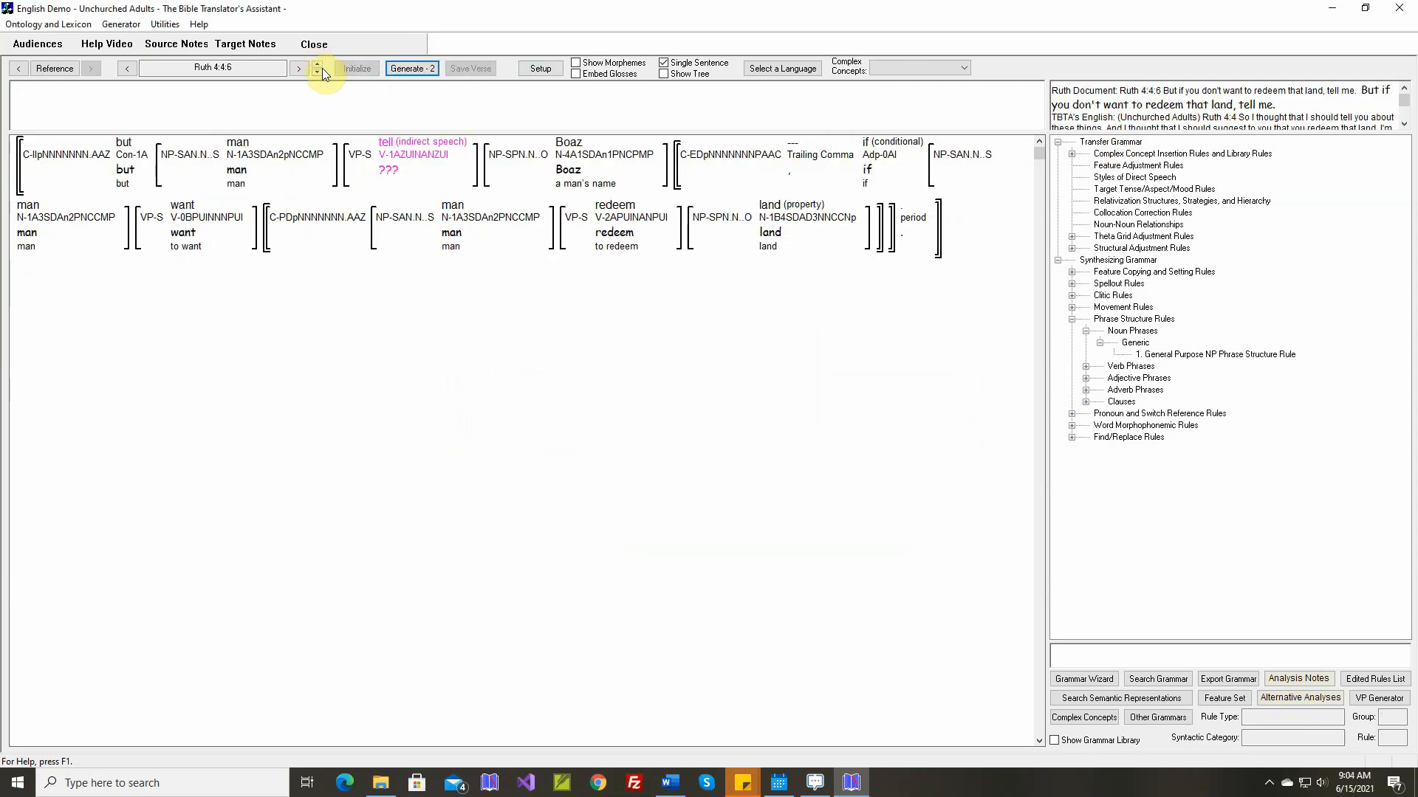
pyautogui.rightClick(397, 143)
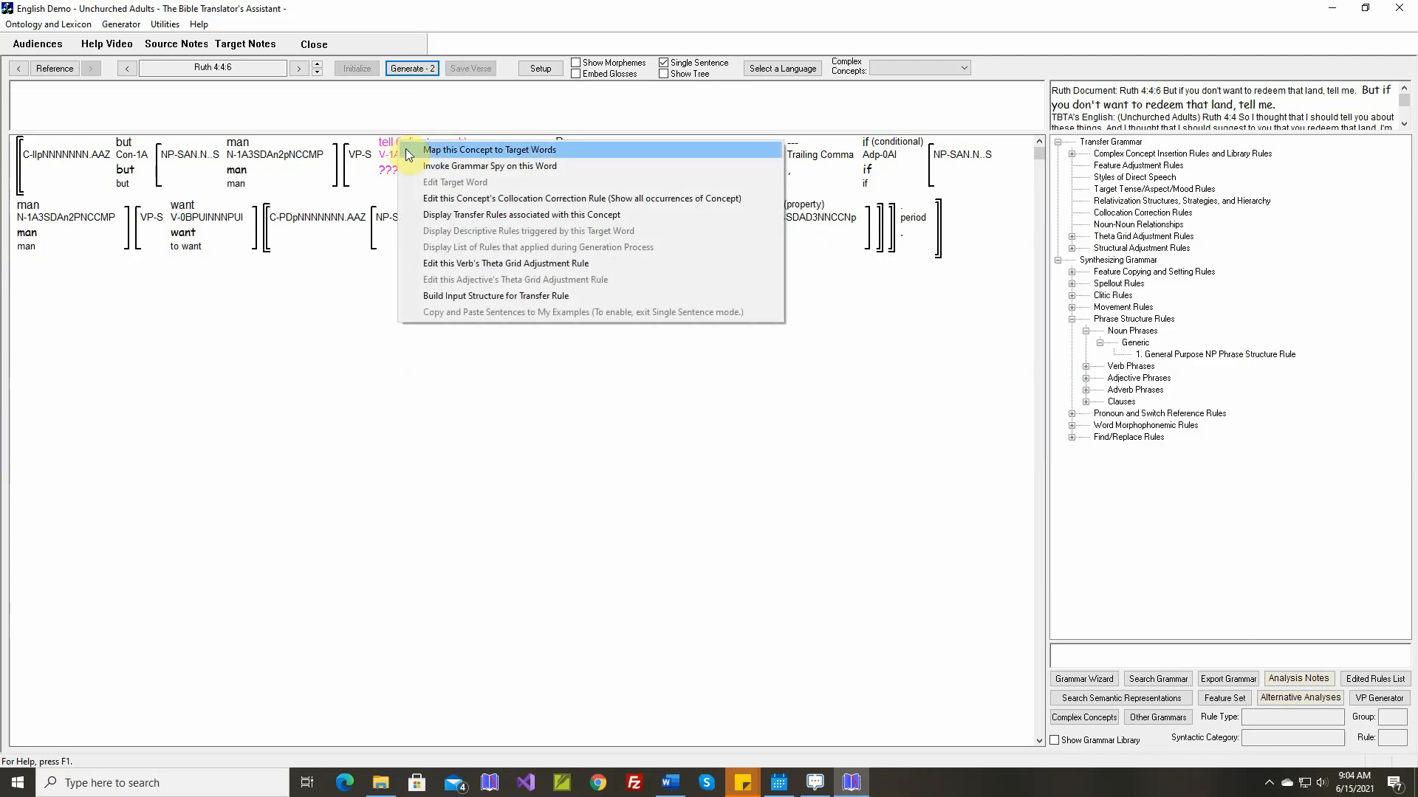
pyautogui.click(406, 149)
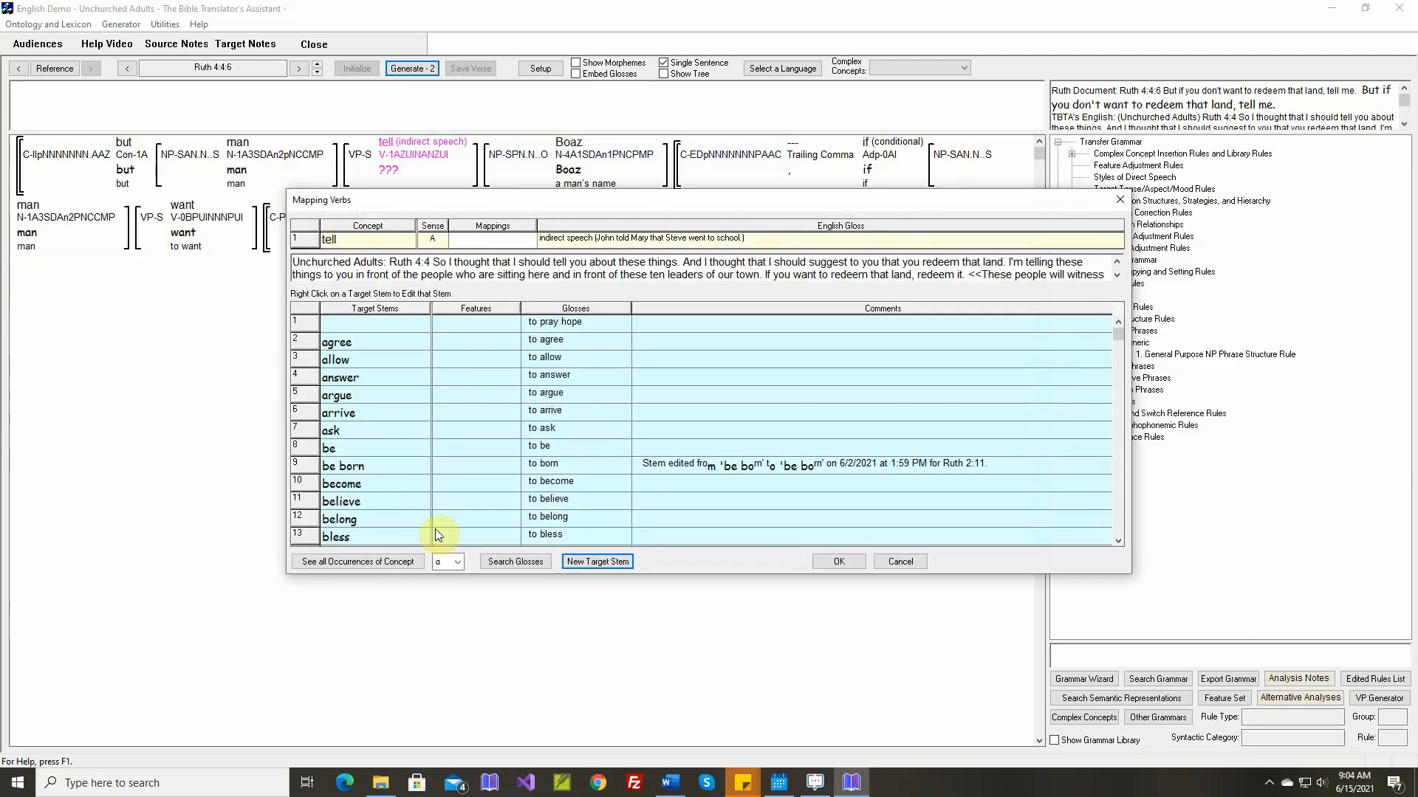
pyautogui.click(457, 562)
pyautogui.click(446, 428)
pyautogui.click(373, 395)
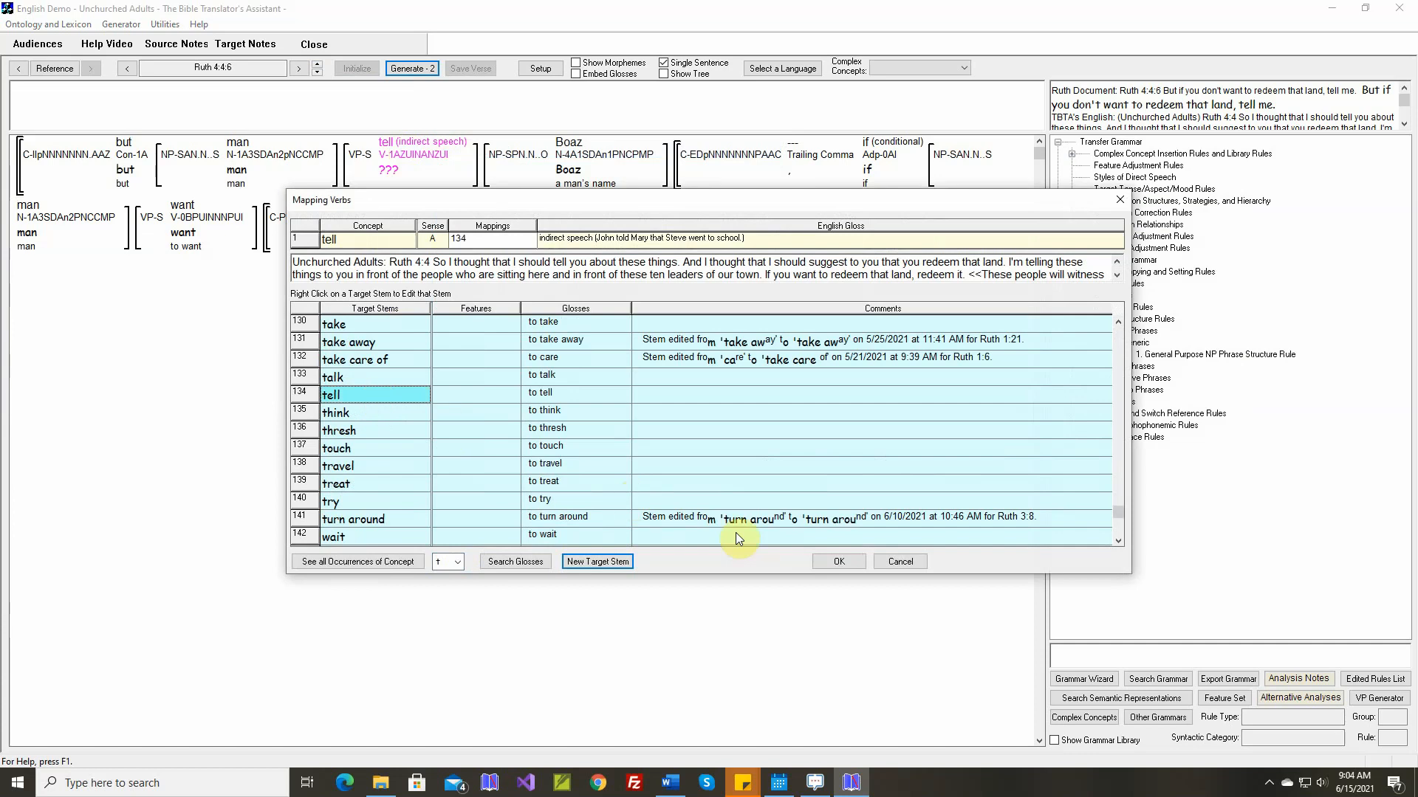
pyautogui.click(829, 564)
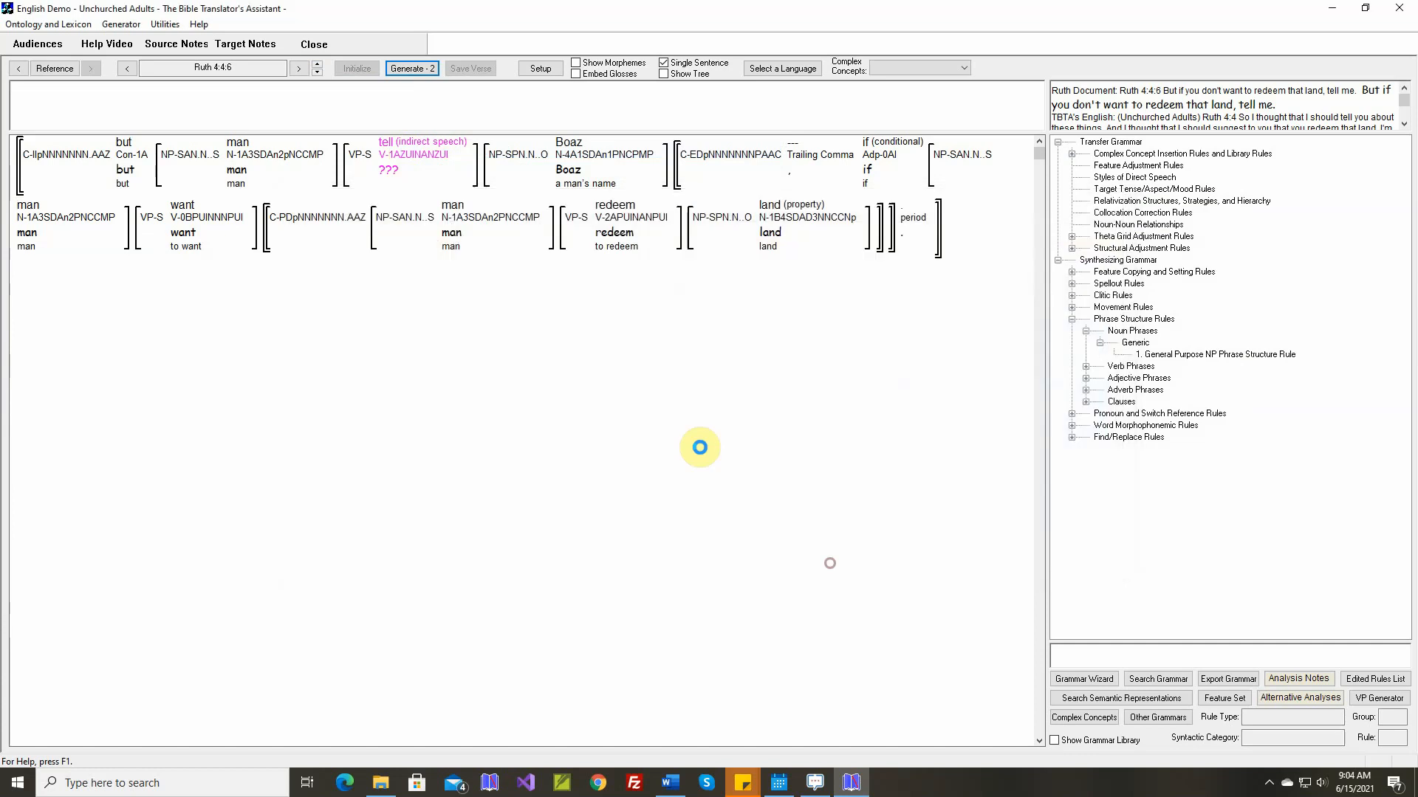
# In the theta grid adjustment rule for tell-A, set the instrument's grammatical relation to Oblique1 and its adposition to "with"
pyautogui.rightClick(395, 154)
pyautogui.click(452, 274)
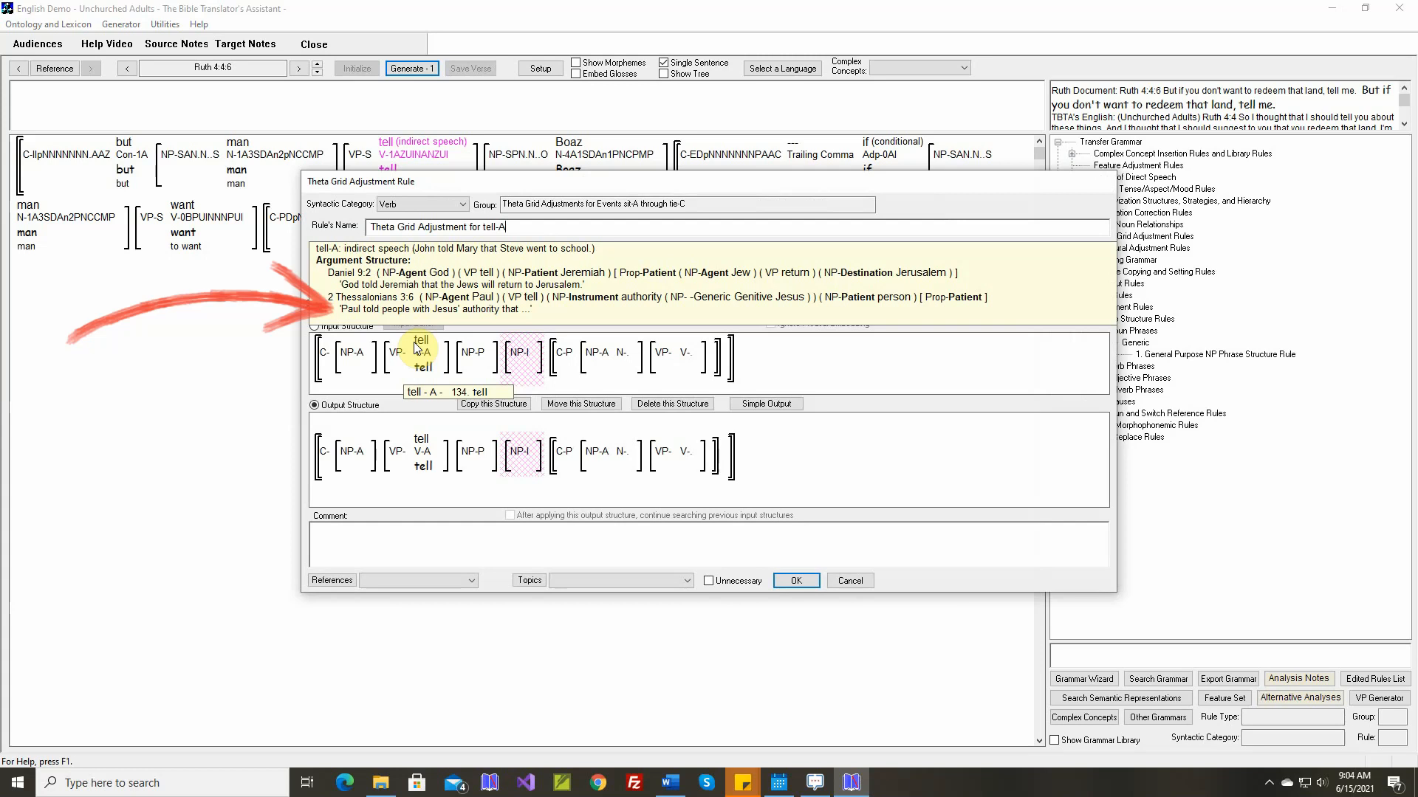
pyautogui.click(745, 403)
pyautogui.click(830, 399)
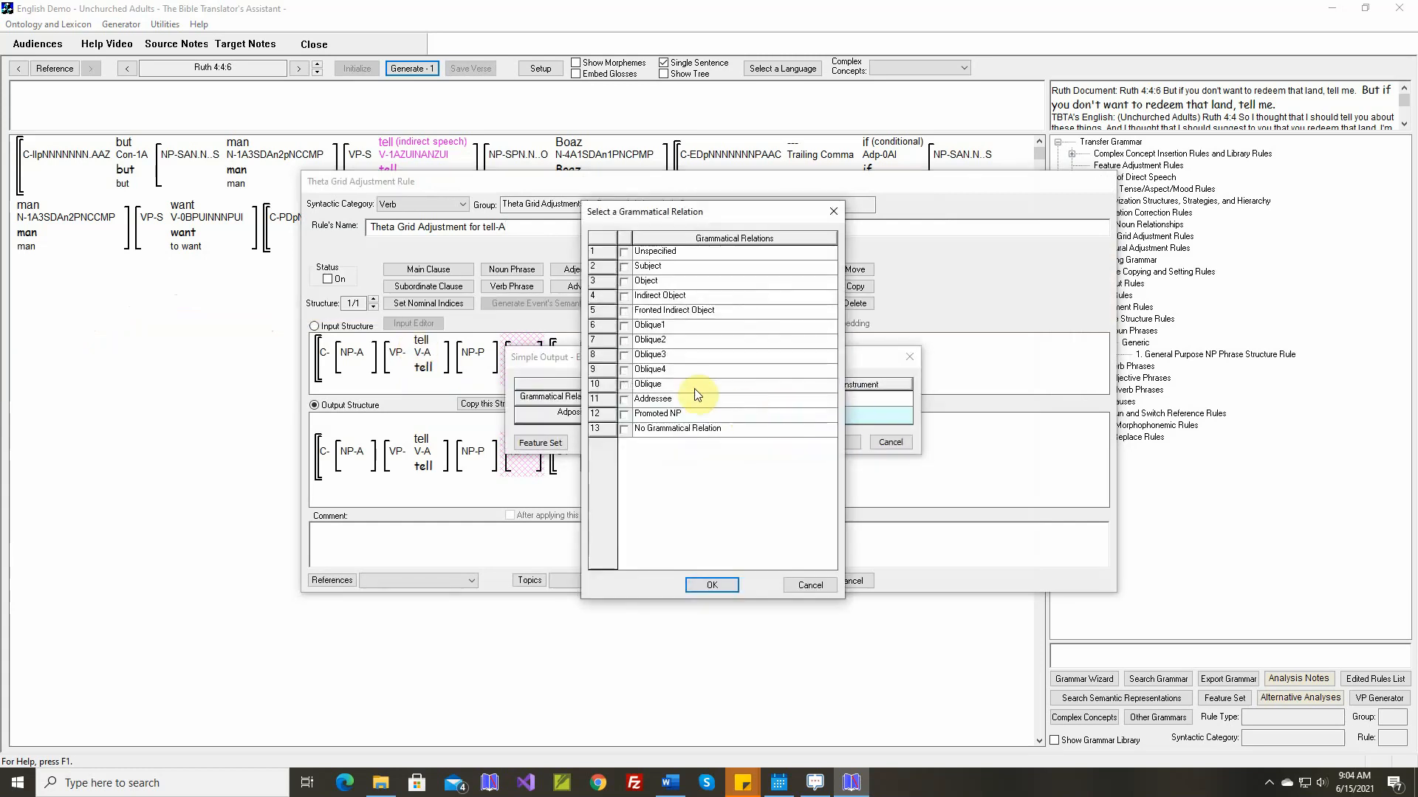
pyautogui.click(625, 326)
pyautogui.click(710, 584)
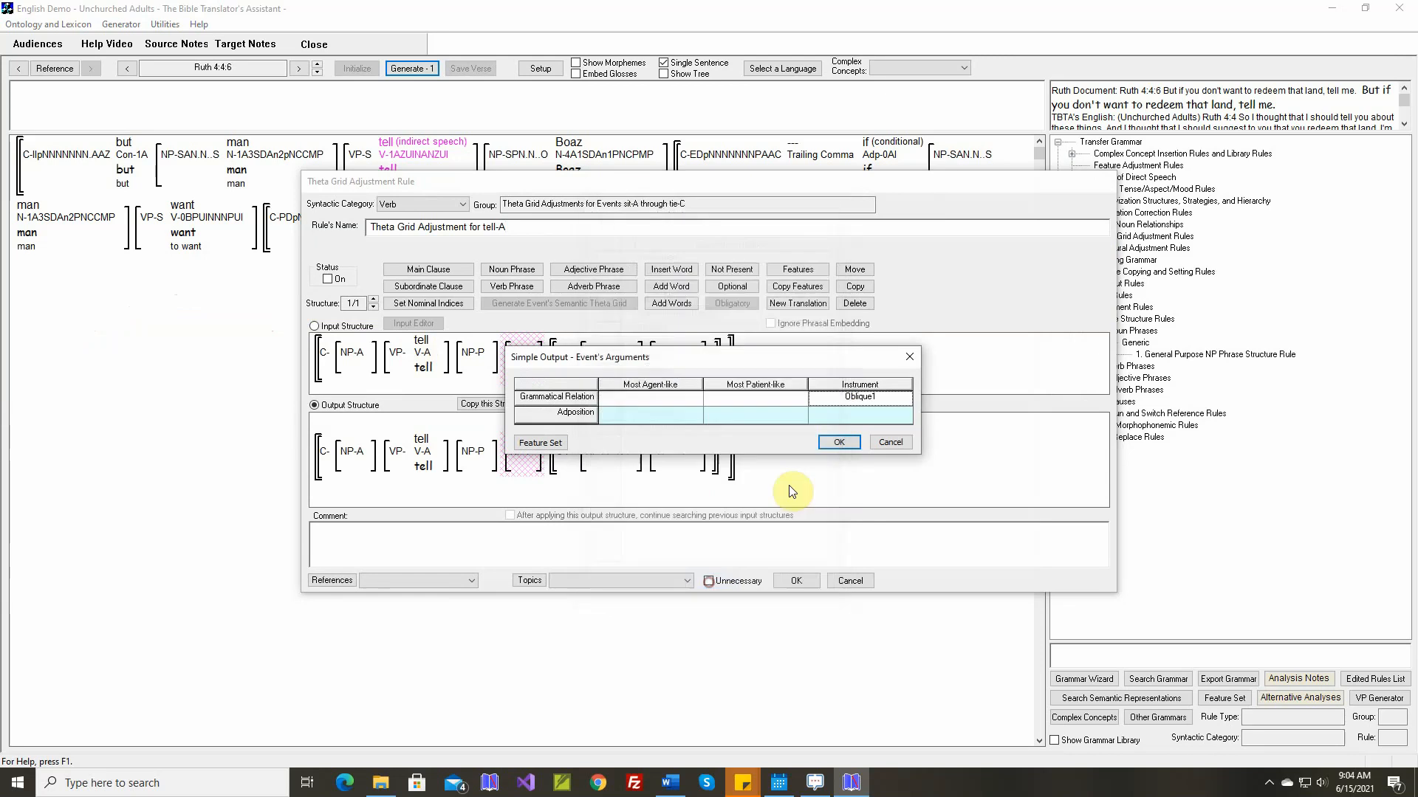
pyautogui.click(843, 420)
pyautogui.click(697, 406)
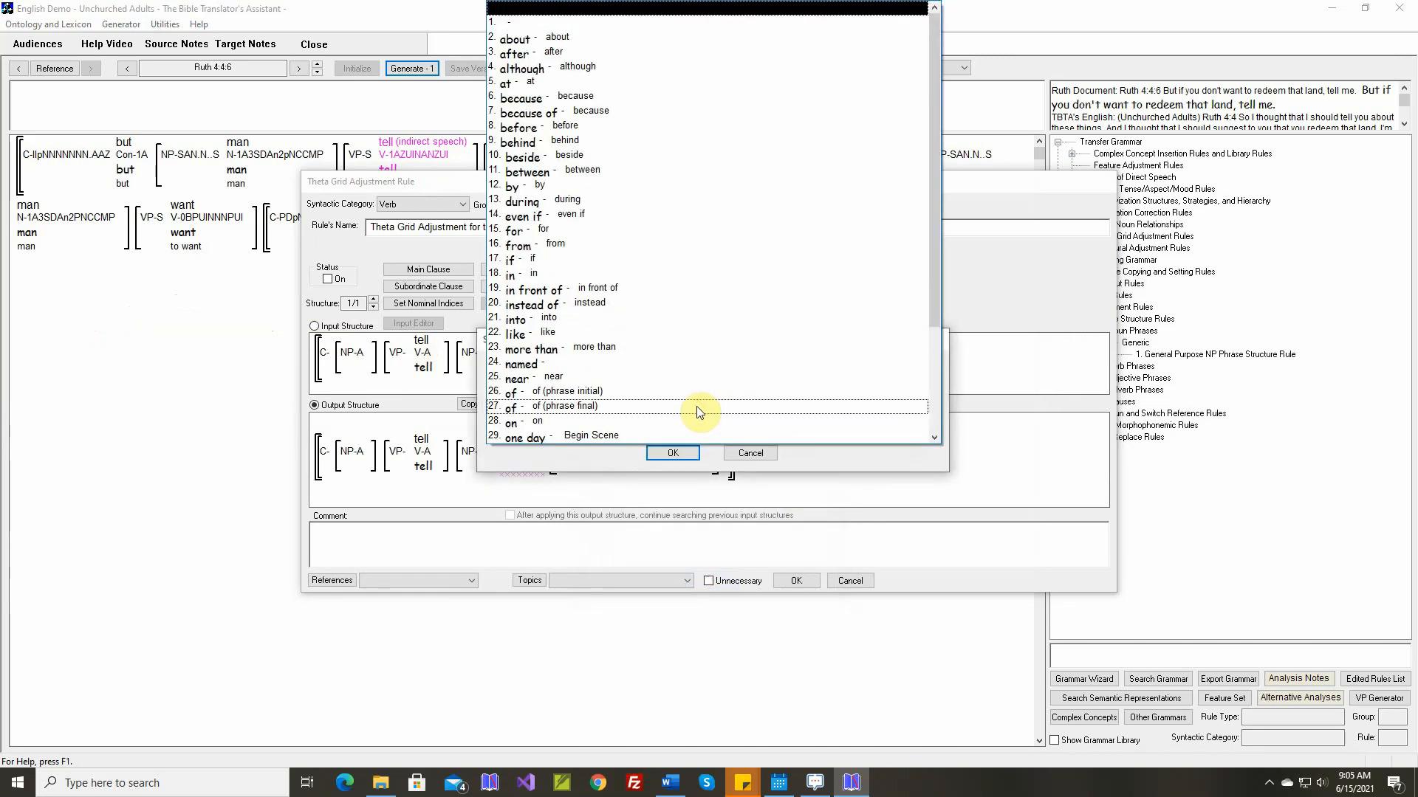
pyautogui.scroll(-1, 691, 413)
pyautogui.click(662, 432)
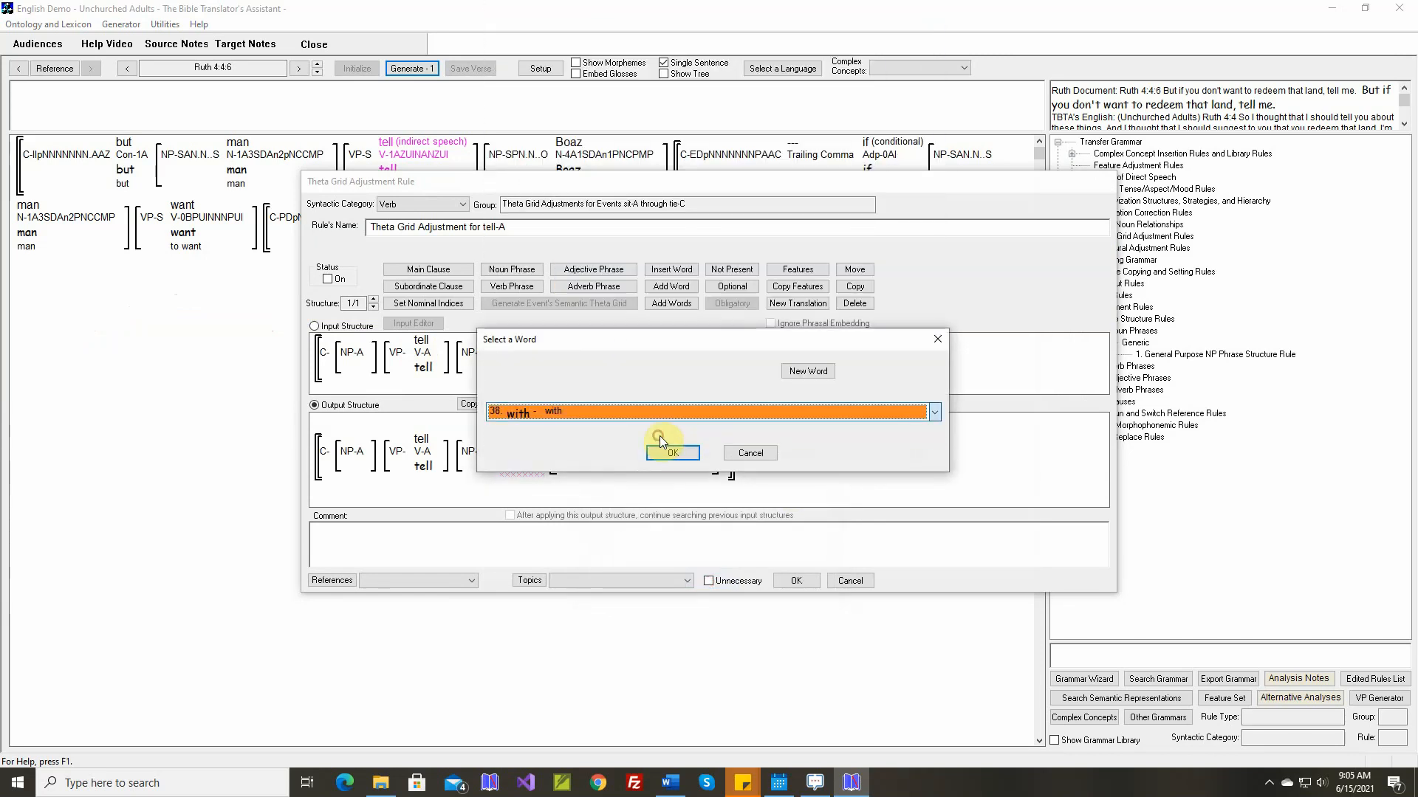
pyautogui.click(671, 452)
pyautogui.click(841, 443)
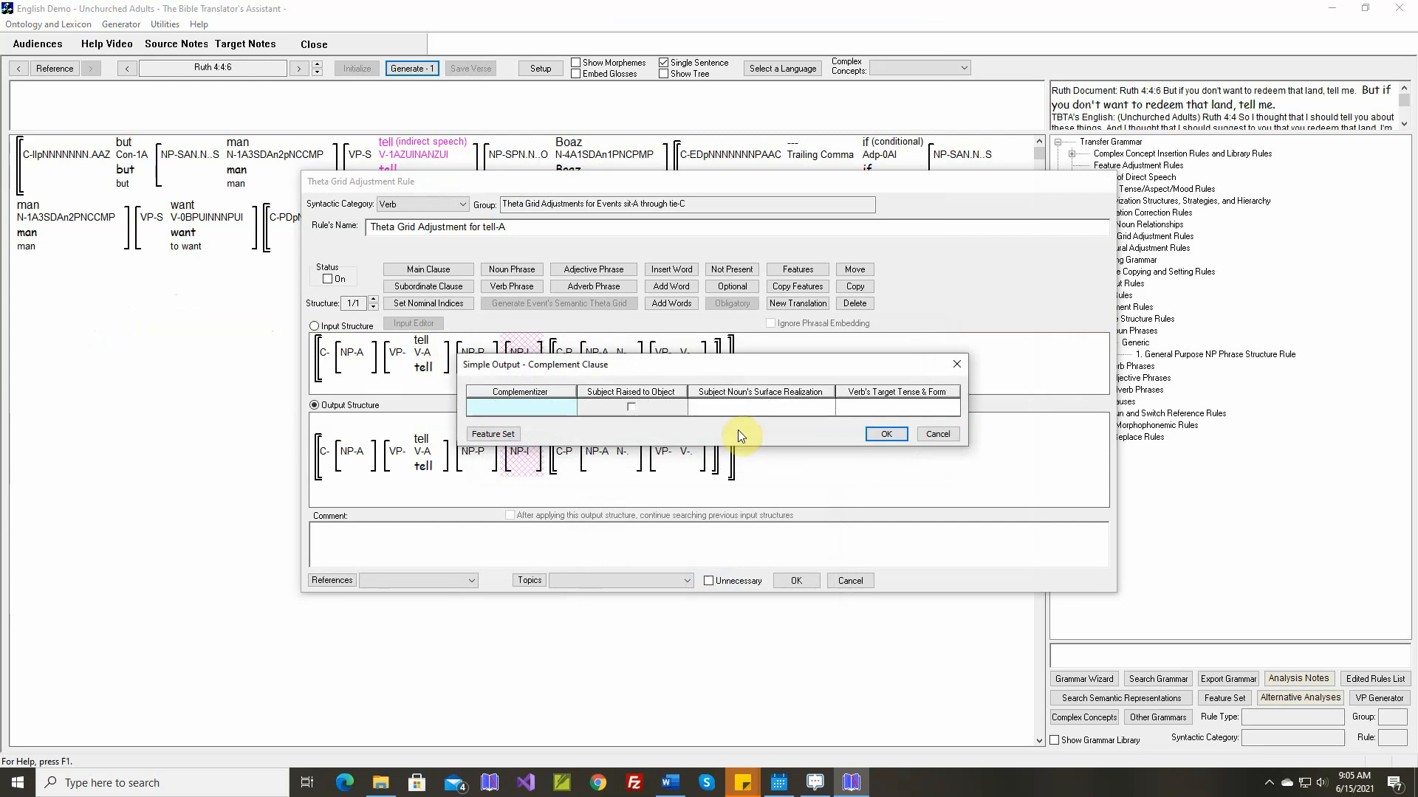
# Add "that" as the complementizer of the complement clause in the tell-A rule's output
pyautogui.click(548, 406)
pyautogui.write('that')
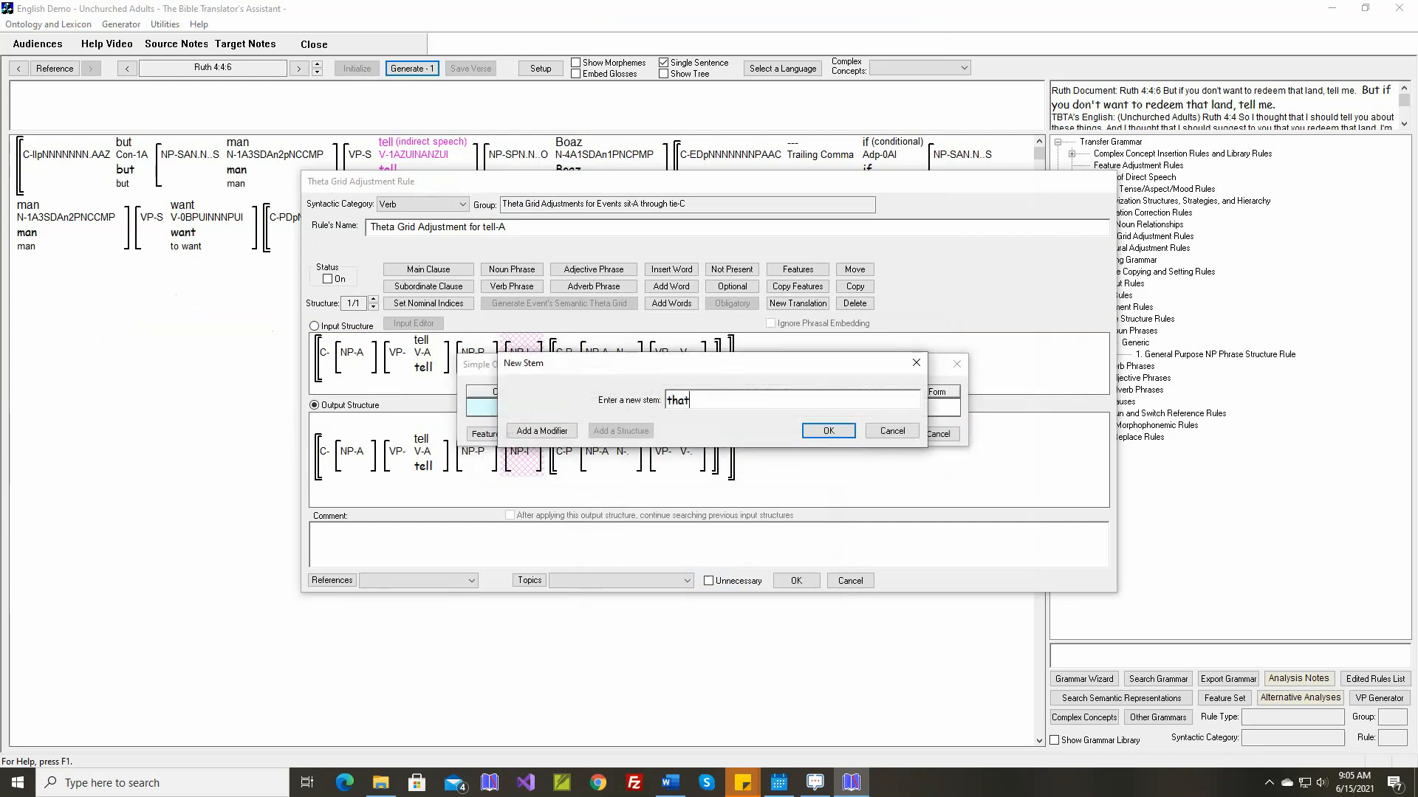
pyautogui.press('Return')
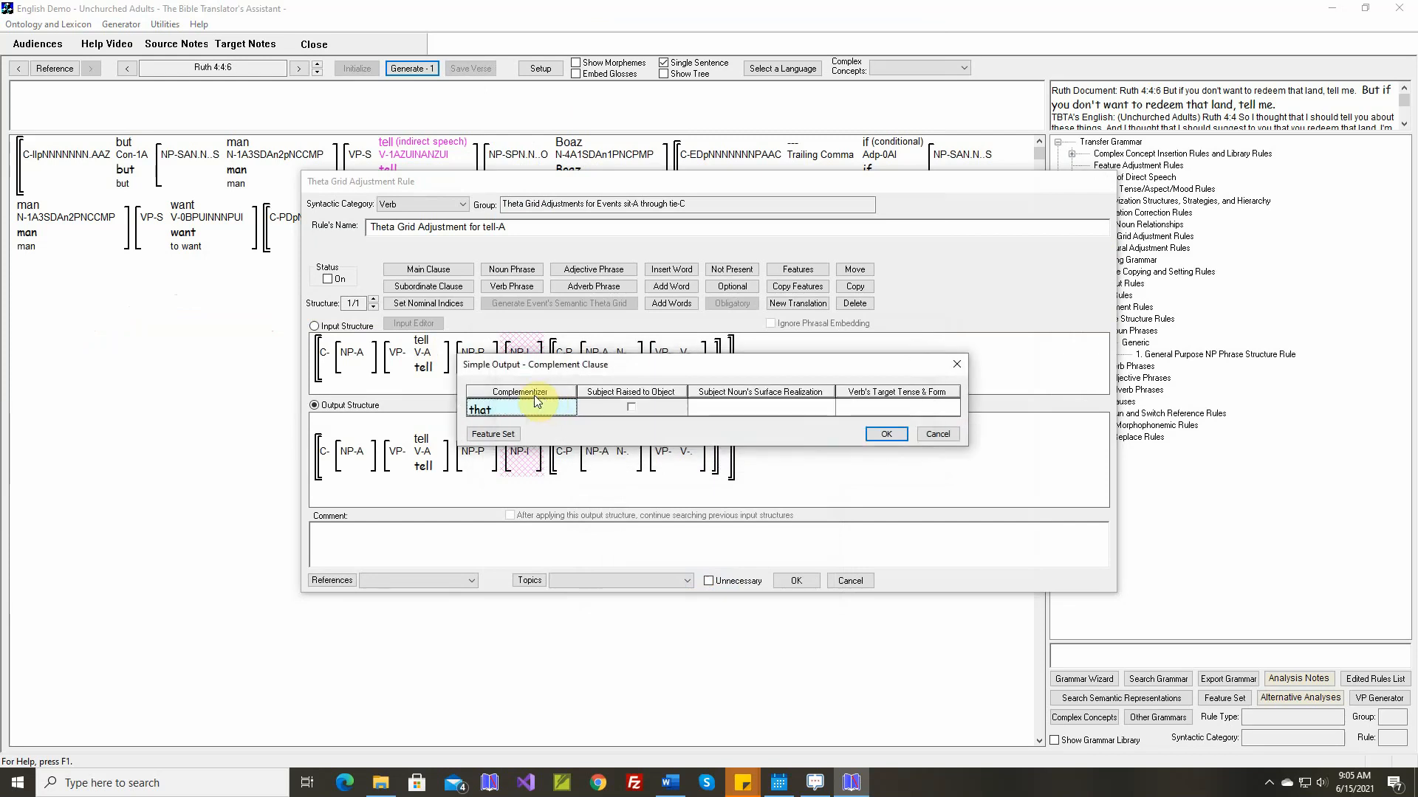
pyautogui.click(886, 433)
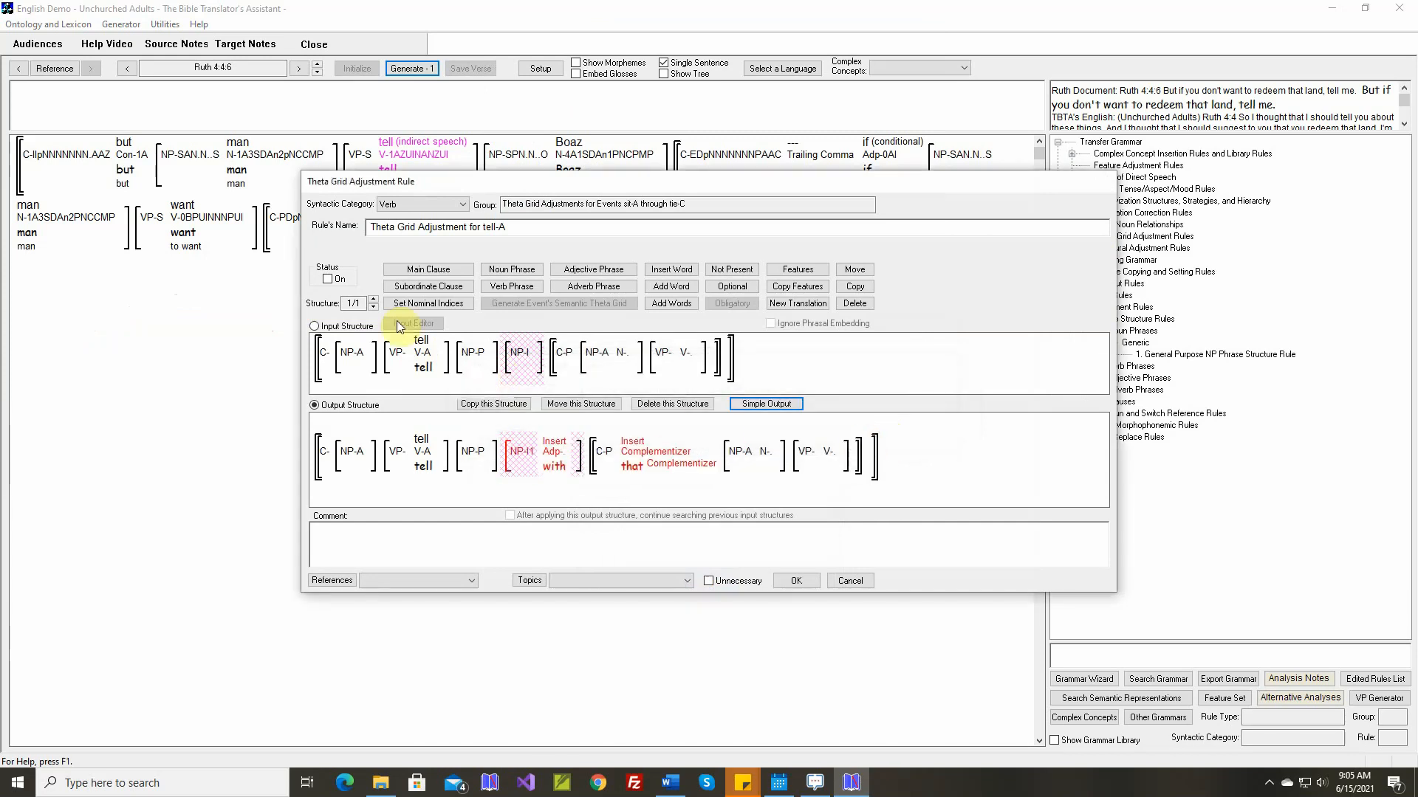
# Turn on the tell-A rule with a comment inserted from the selected Word document, save it and generate Ruth 4:4:6
pyautogui.click(327, 279)
pyautogui.rightClick(579, 527)
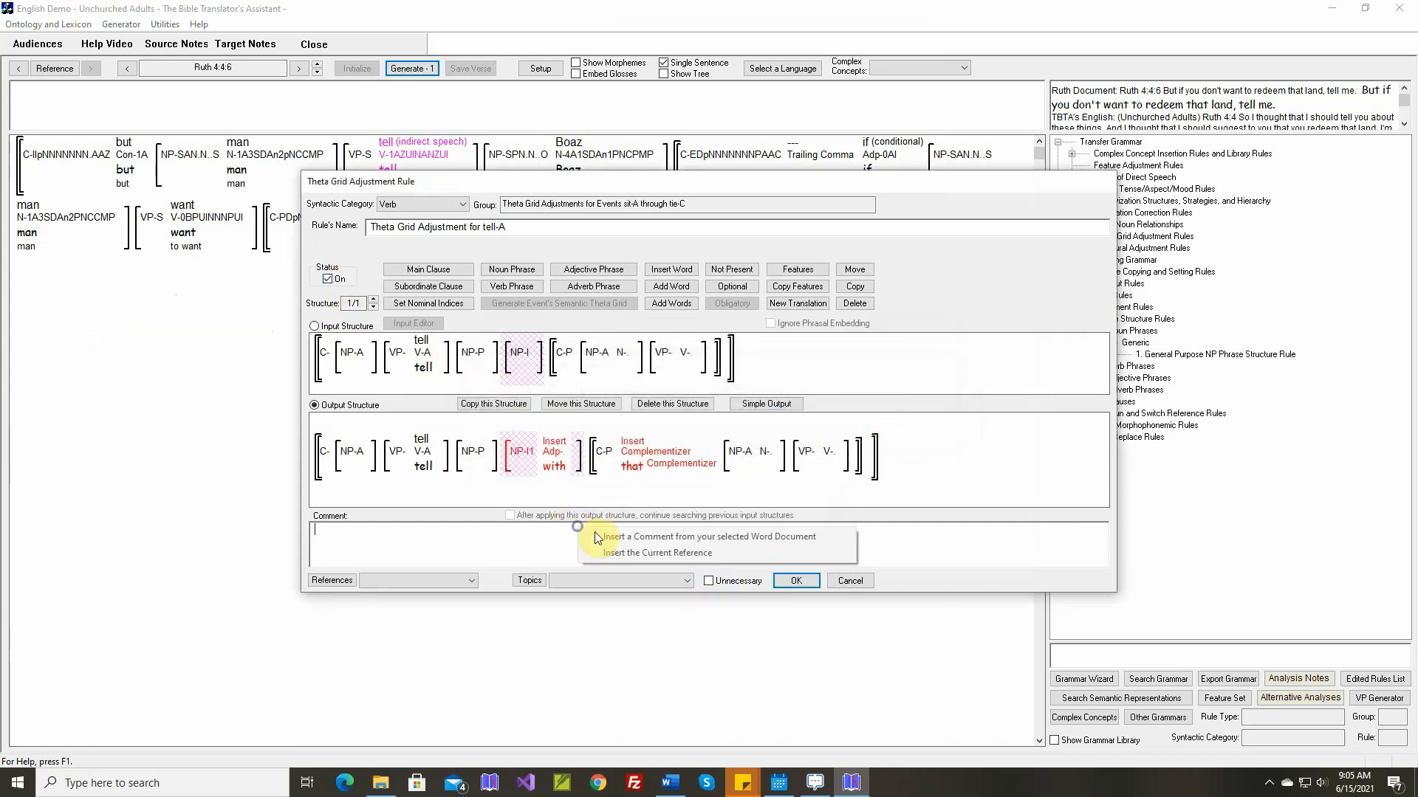
pyautogui.click(602, 538)
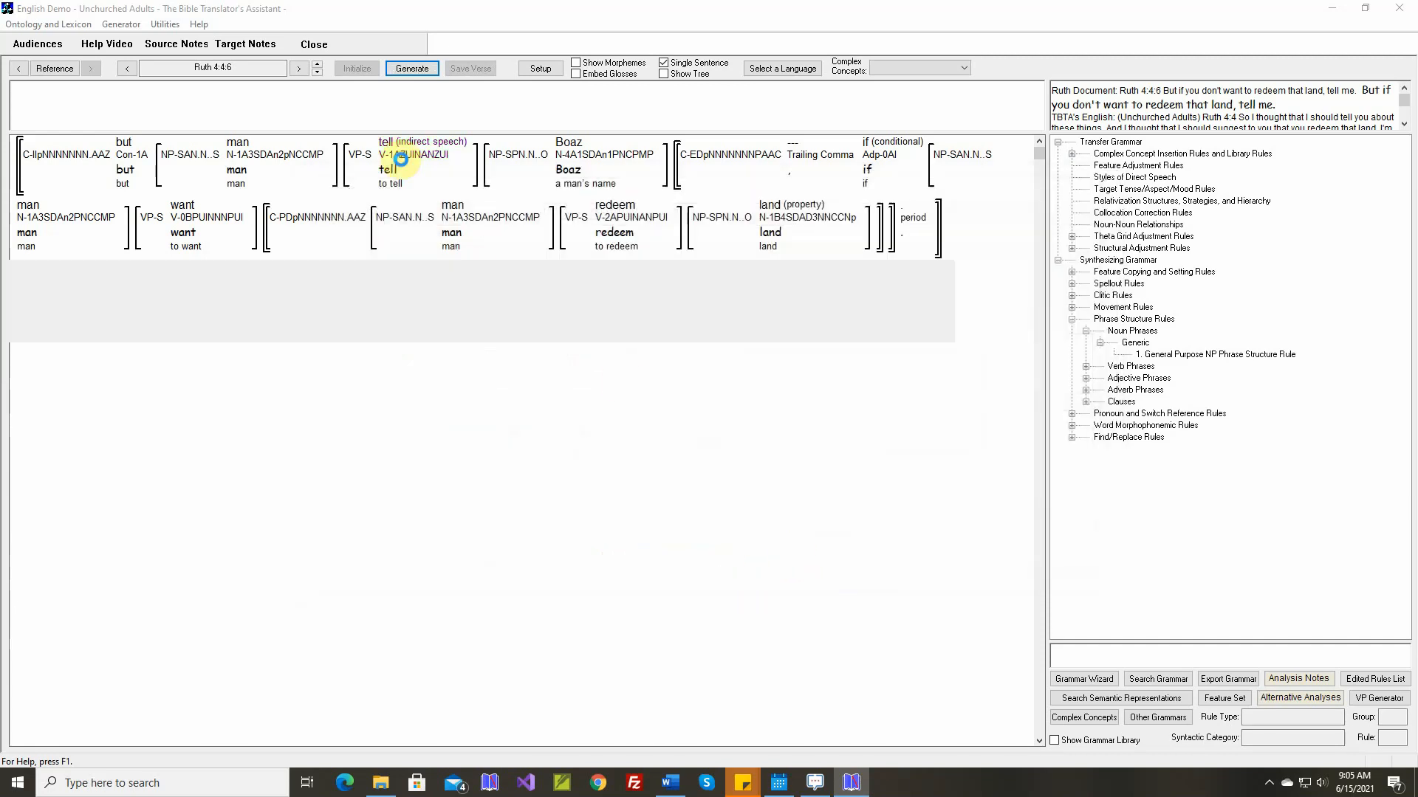
pyautogui.click(420, 68)
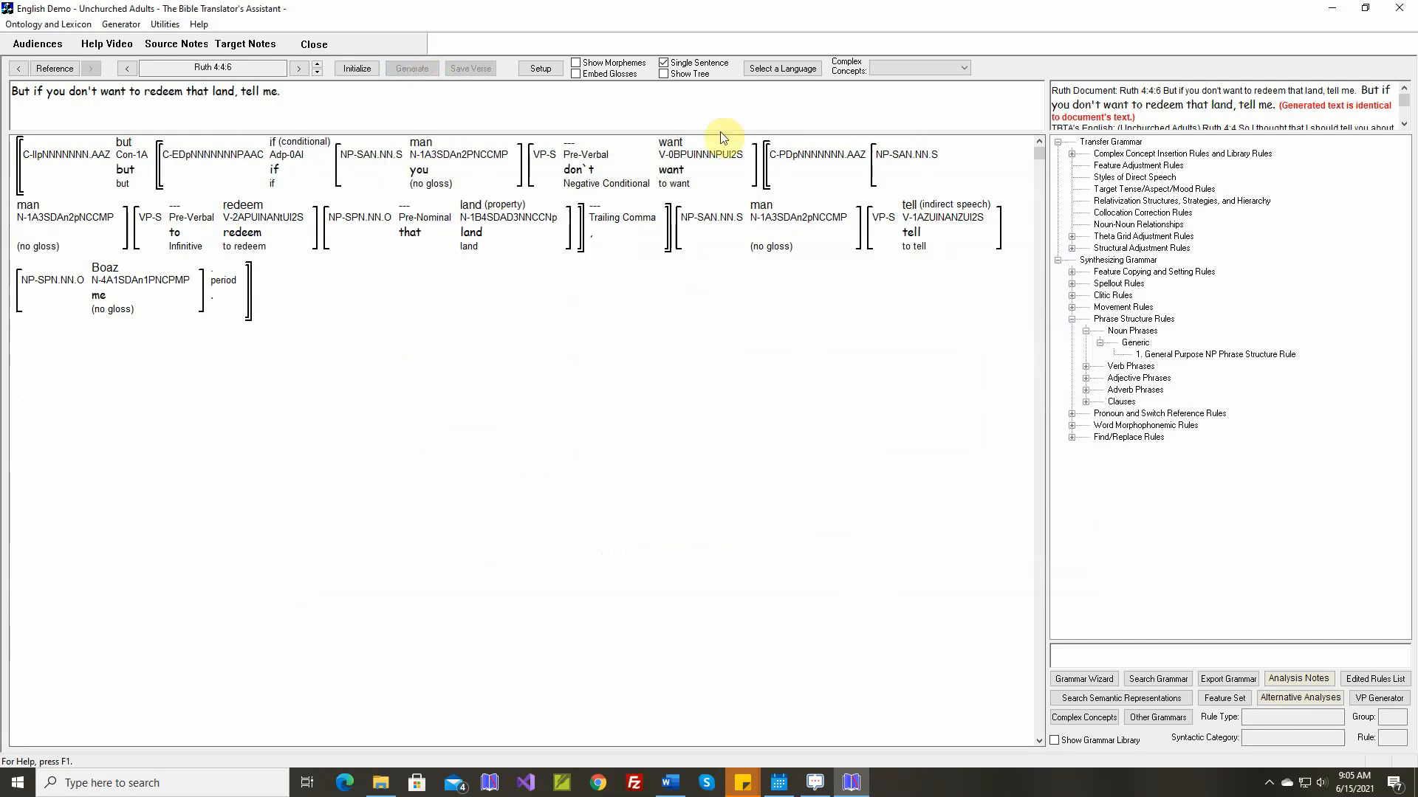
# Go to Ruth 4:4:7 and create a new target stem "only" for the adjective concept "only"
pyautogui.click(318, 64)
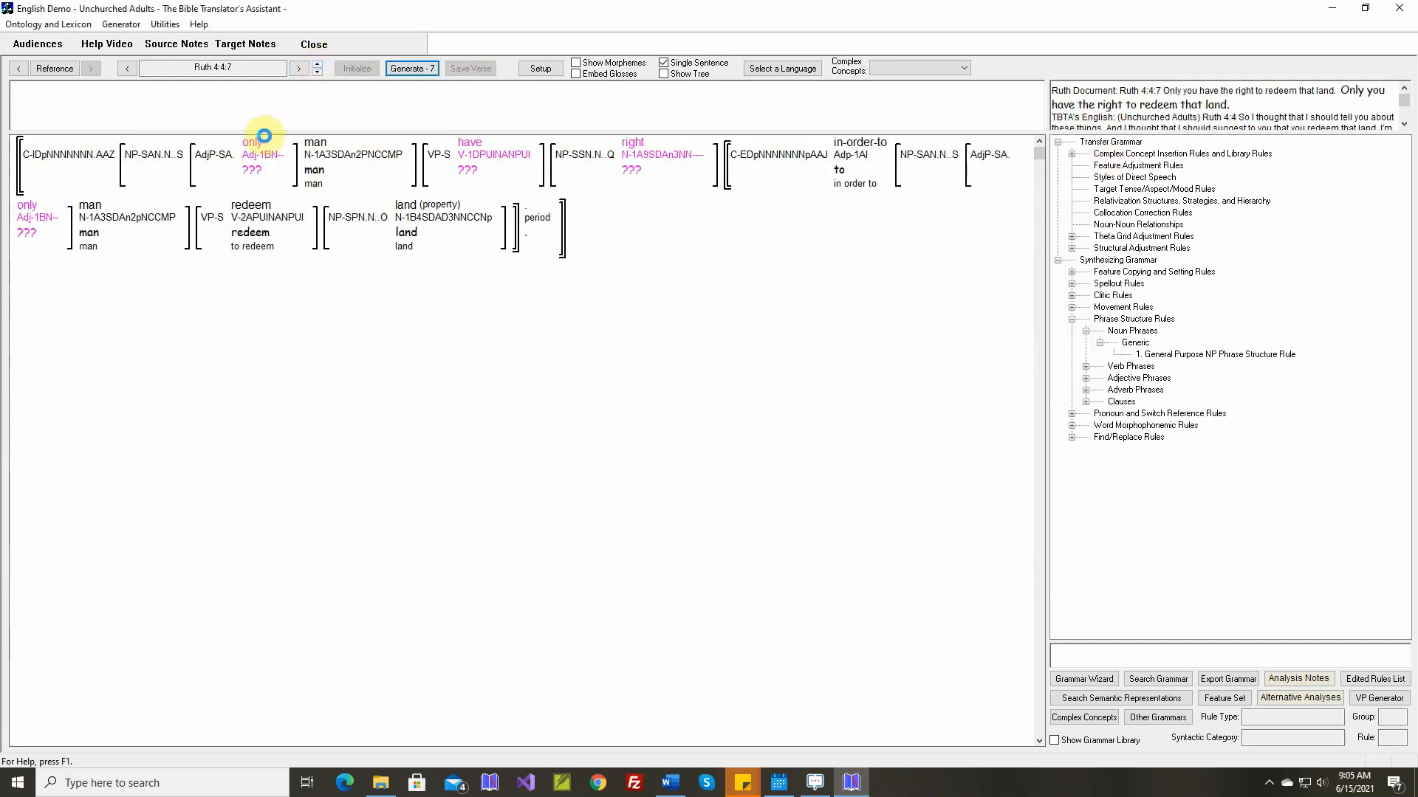
pyautogui.moveTo(263, 146)
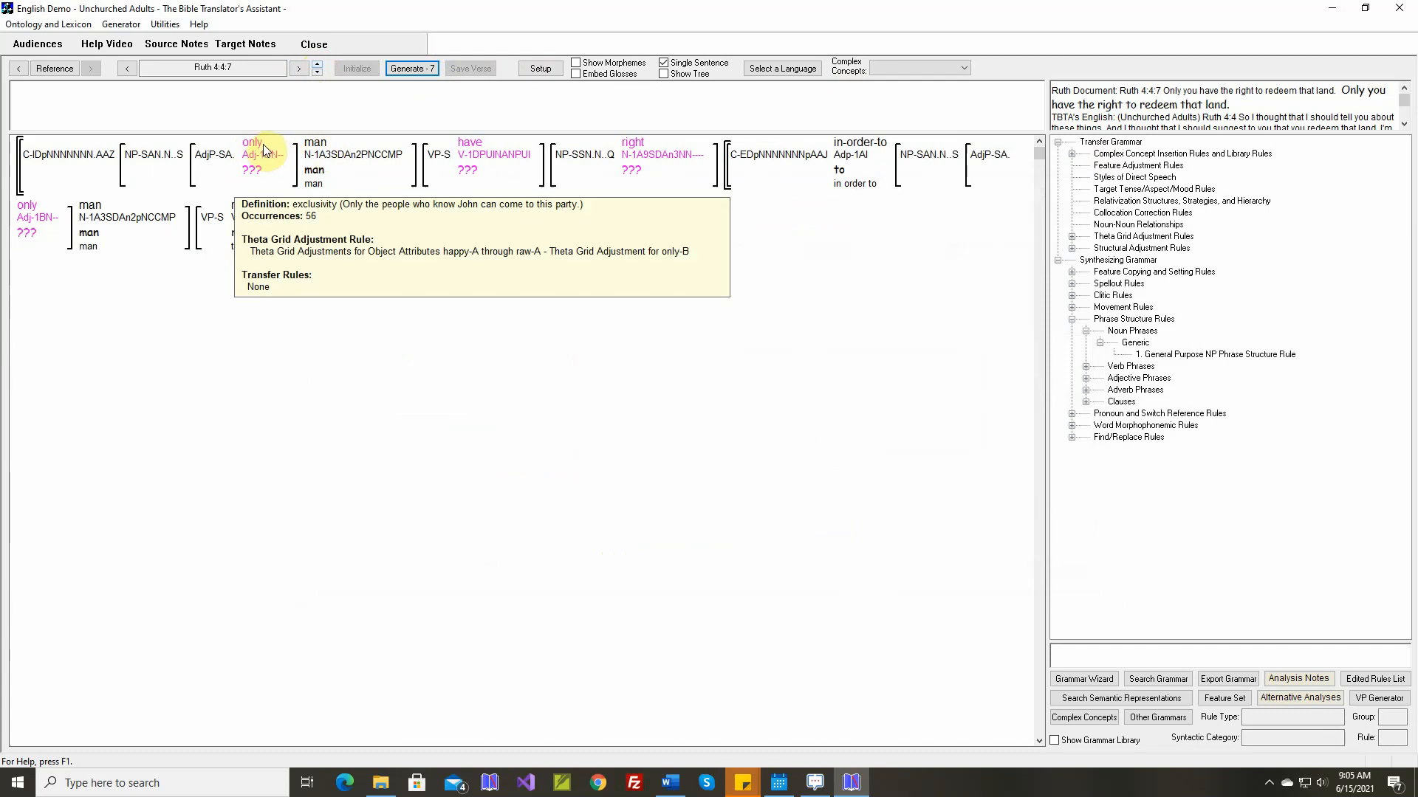
pyautogui.rightClick(263, 146)
pyautogui.click(291, 158)
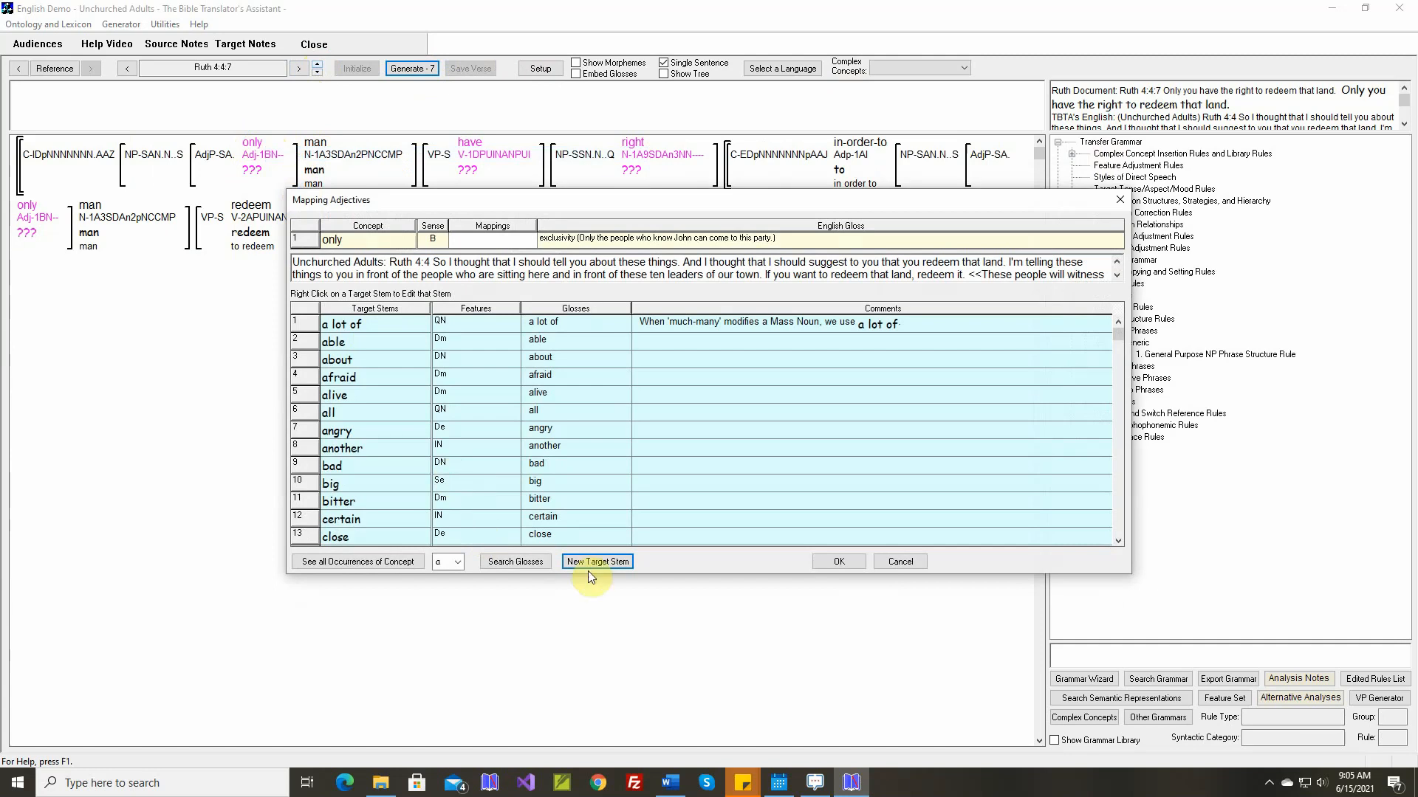
pyautogui.click(590, 567)
pyautogui.write('only')
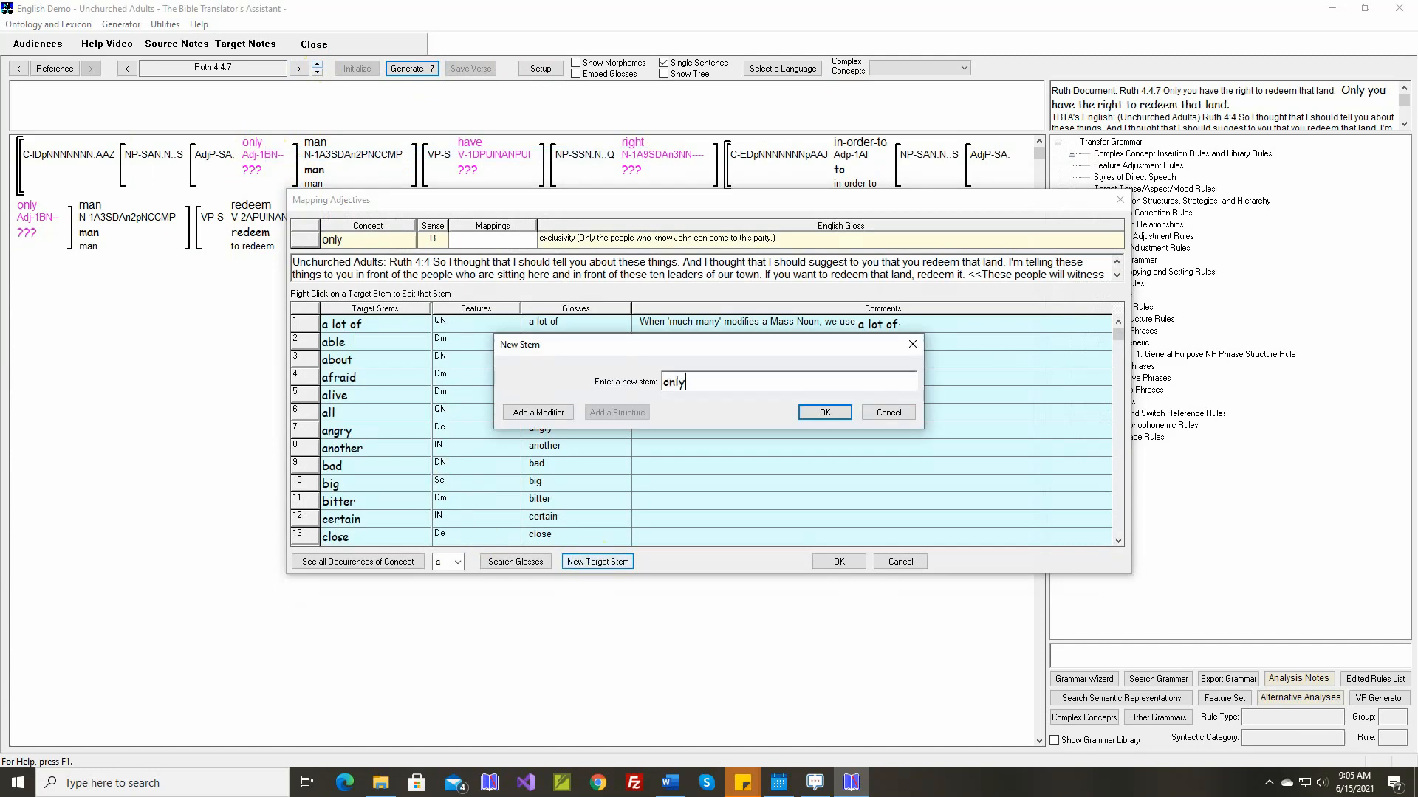
pyautogui.press('Return')
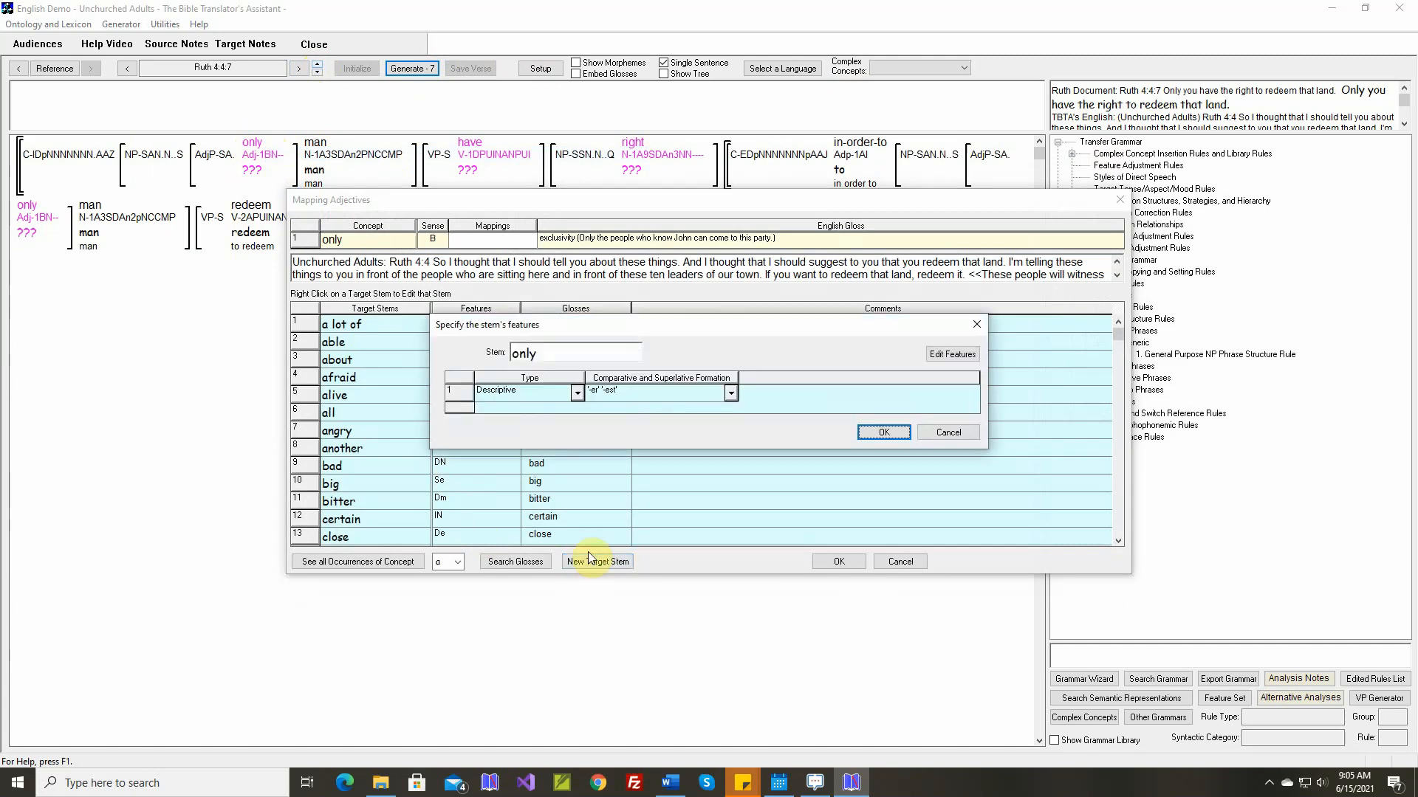
# Set the new stem's type to Identity and its comparative and superlative formation to Not Applicable, keep the gloss "only" and save the mapping
pyautogui.click(578, 393)
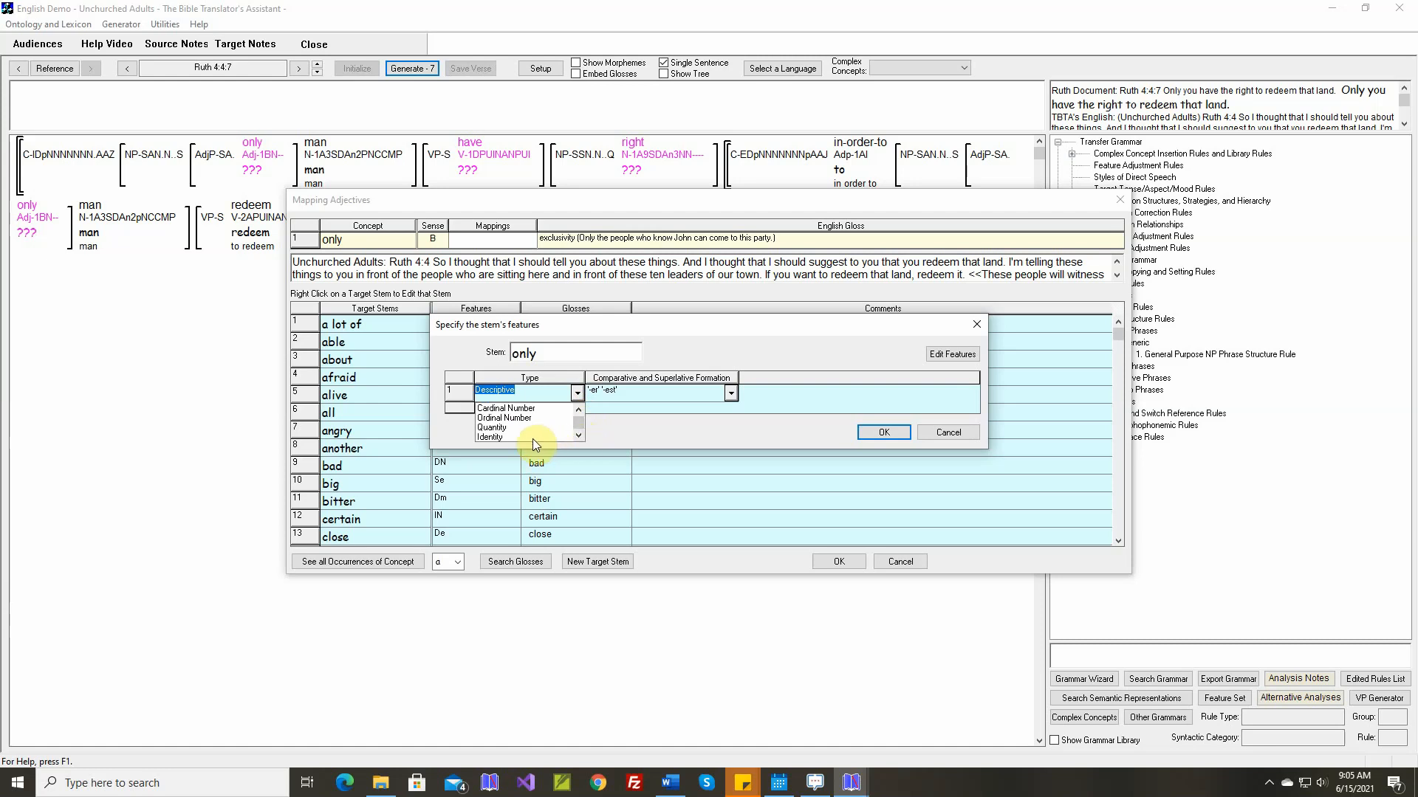
pyautogui.click(533, 437)
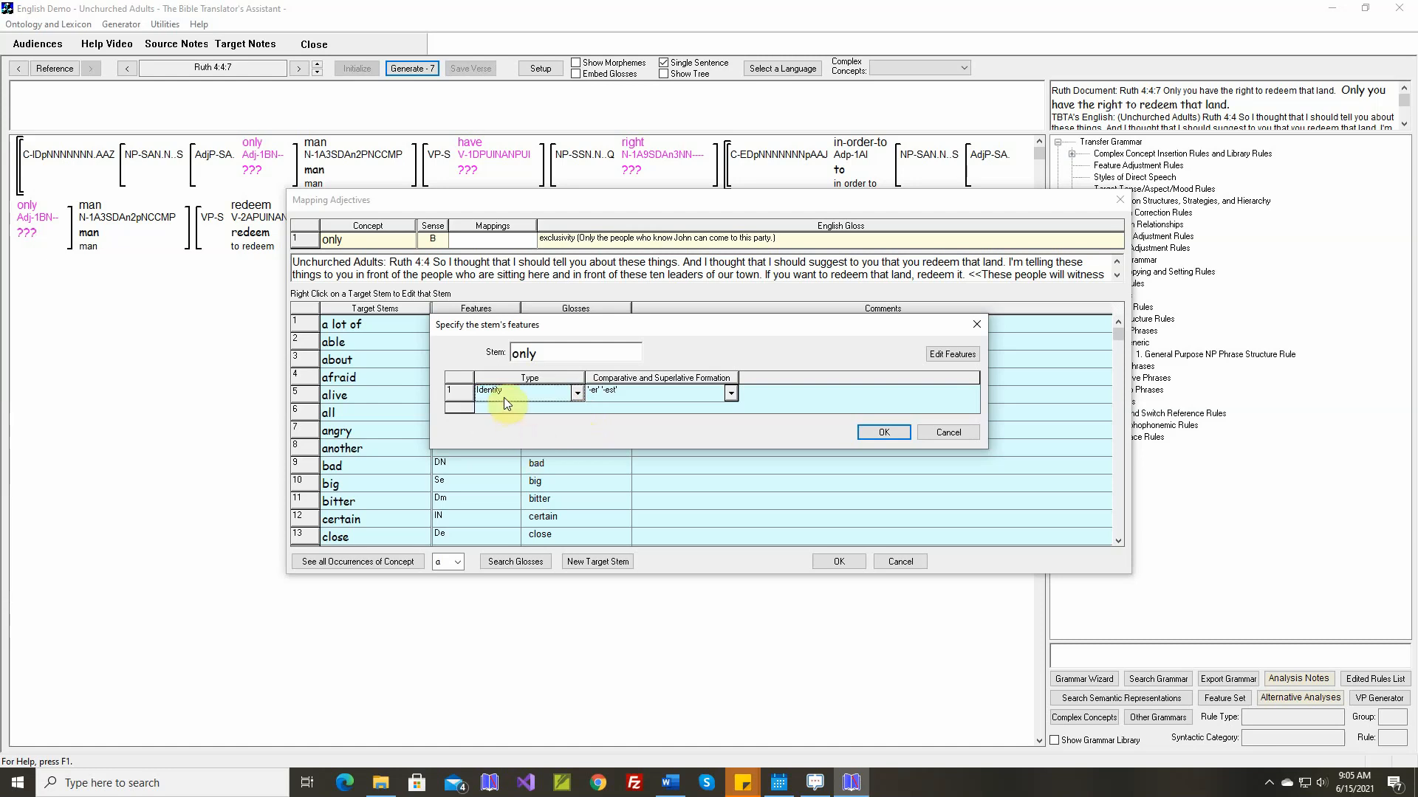
pyautogui.click(730, 393)
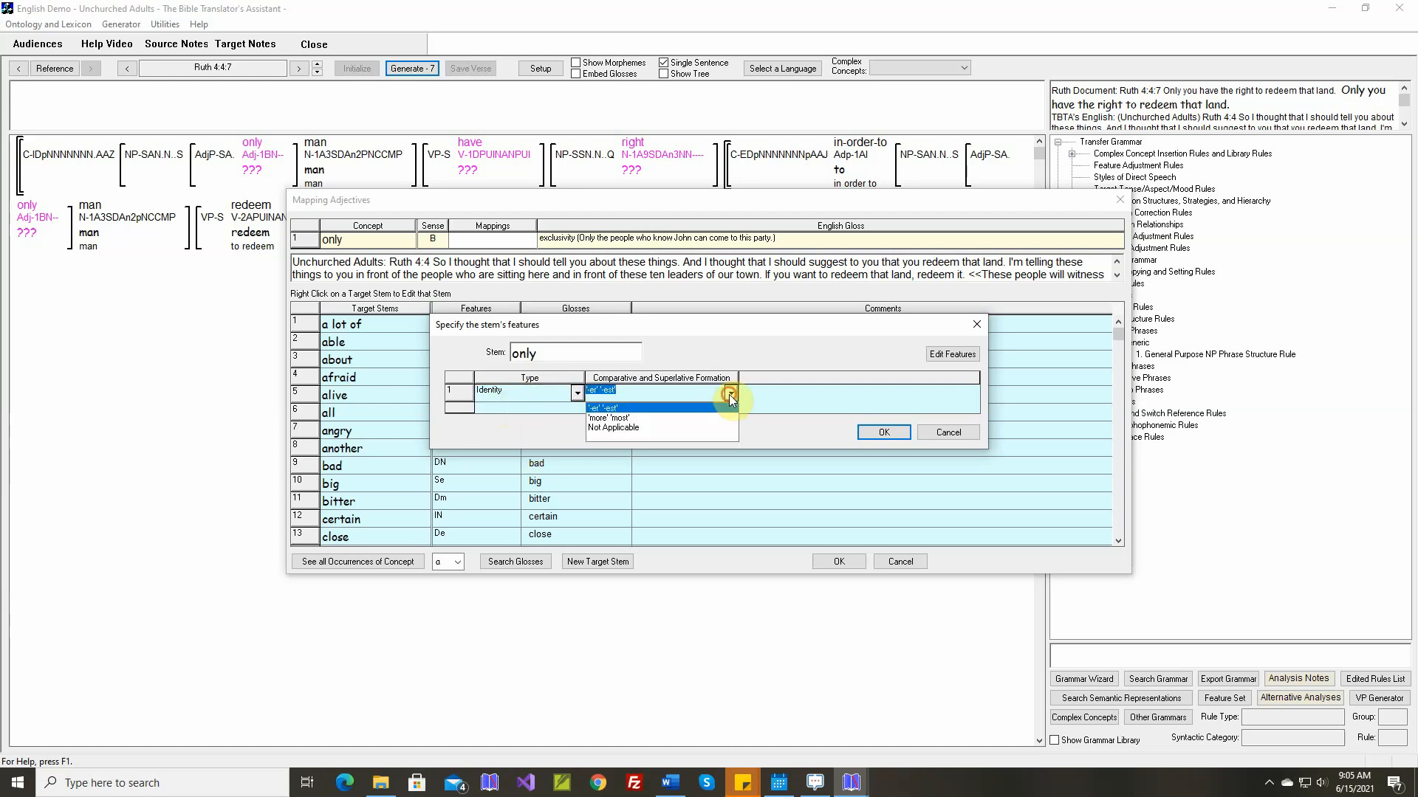
pyautogui.click(662, 430)
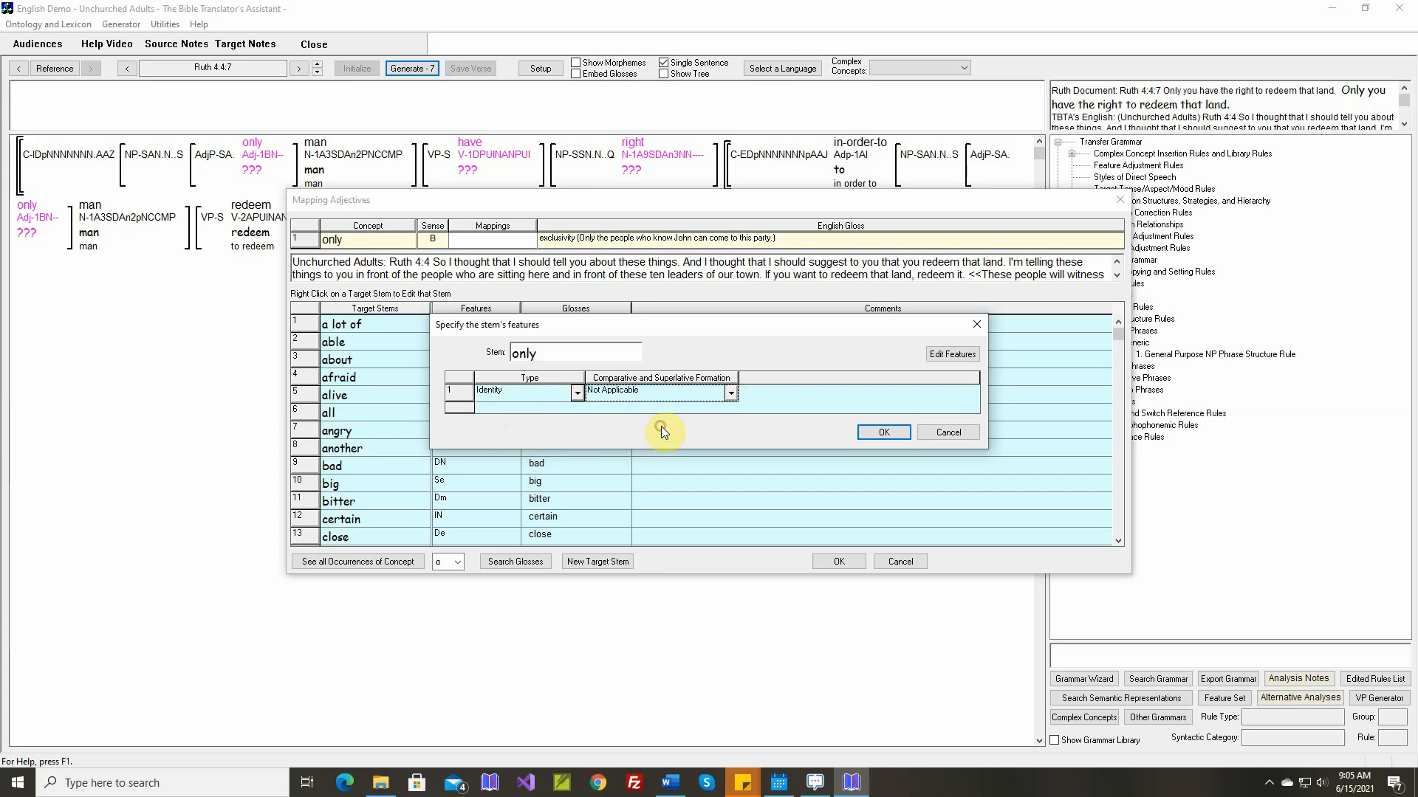
pyautogui.click(883, 438)
pyautogui.click(881, 437)
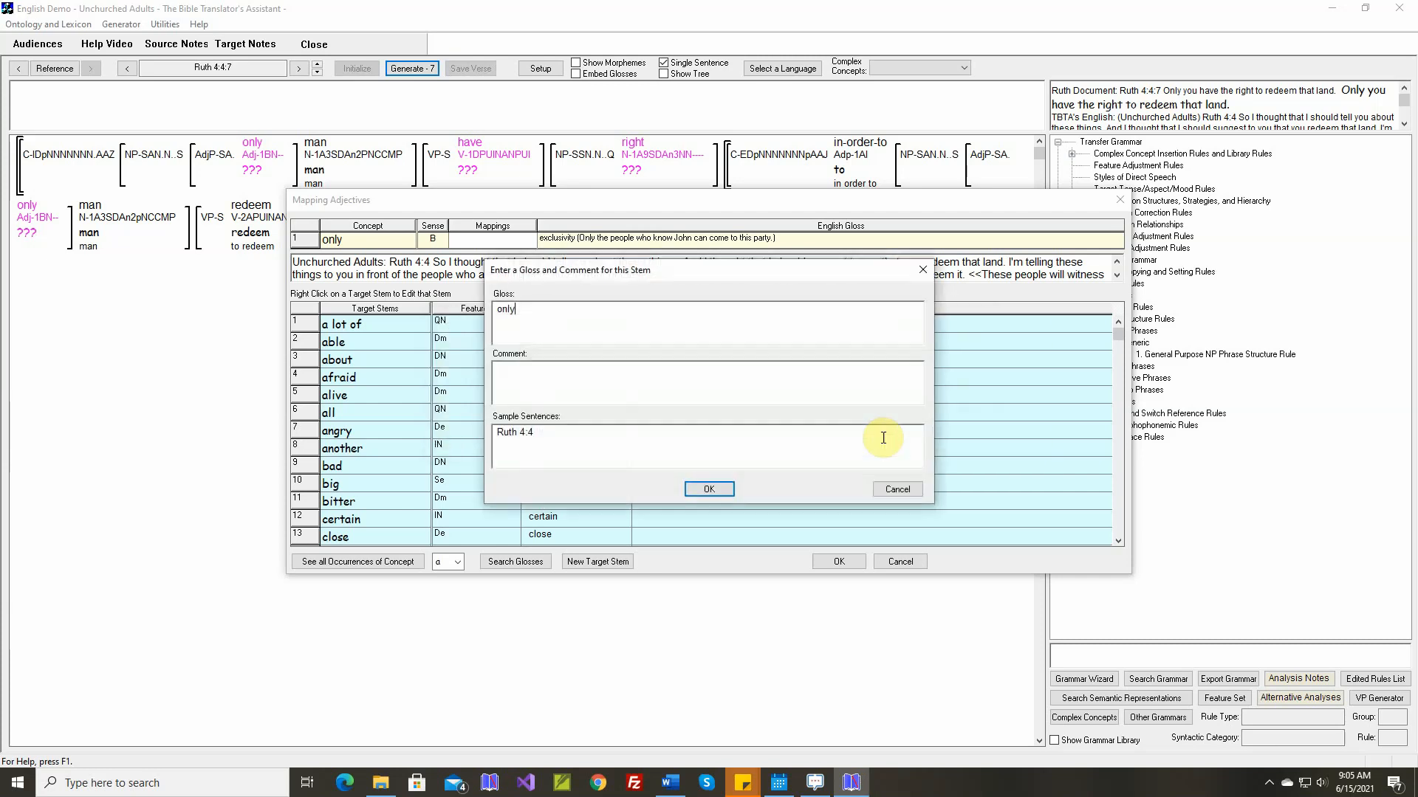
pyautogui.click(710, 489)
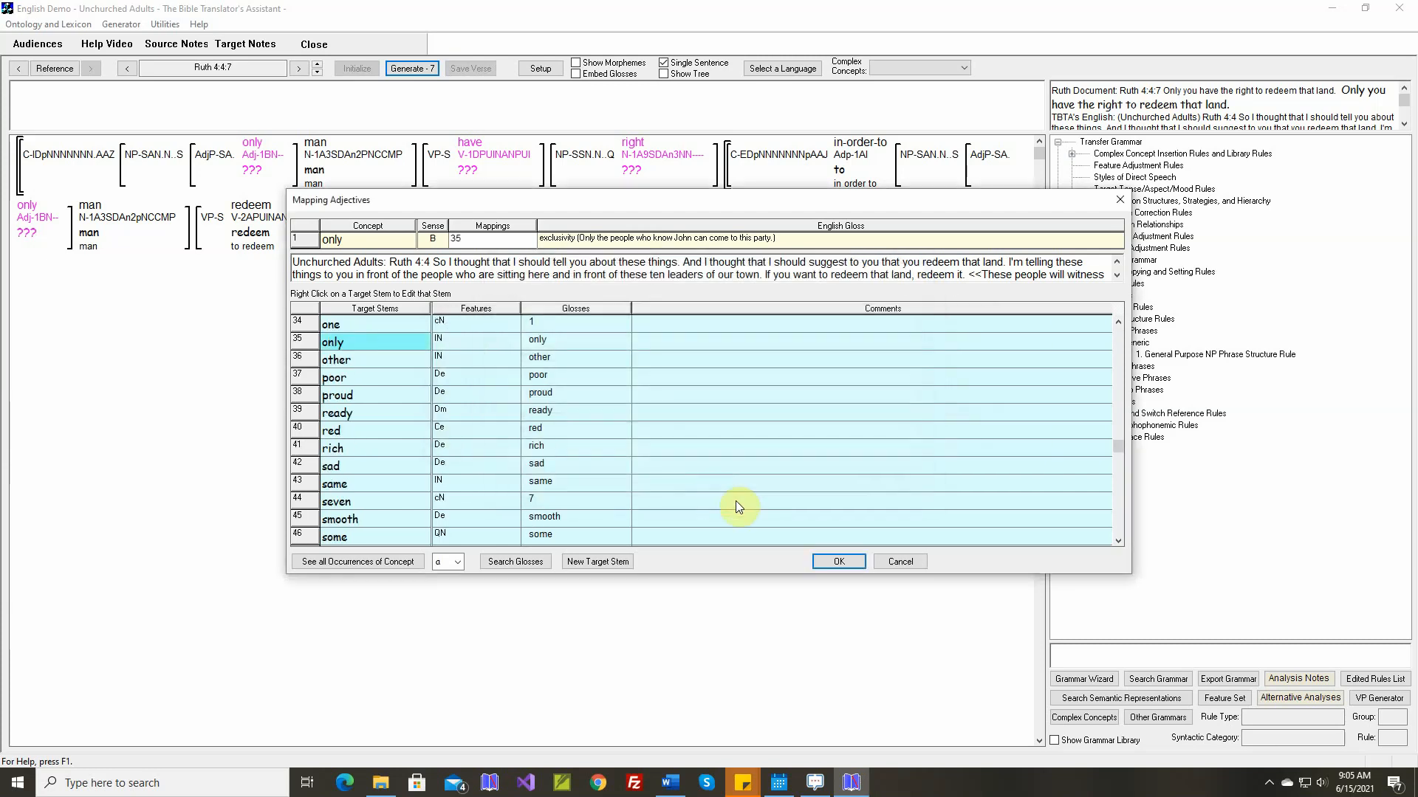
pyautogui.click(839, 560)
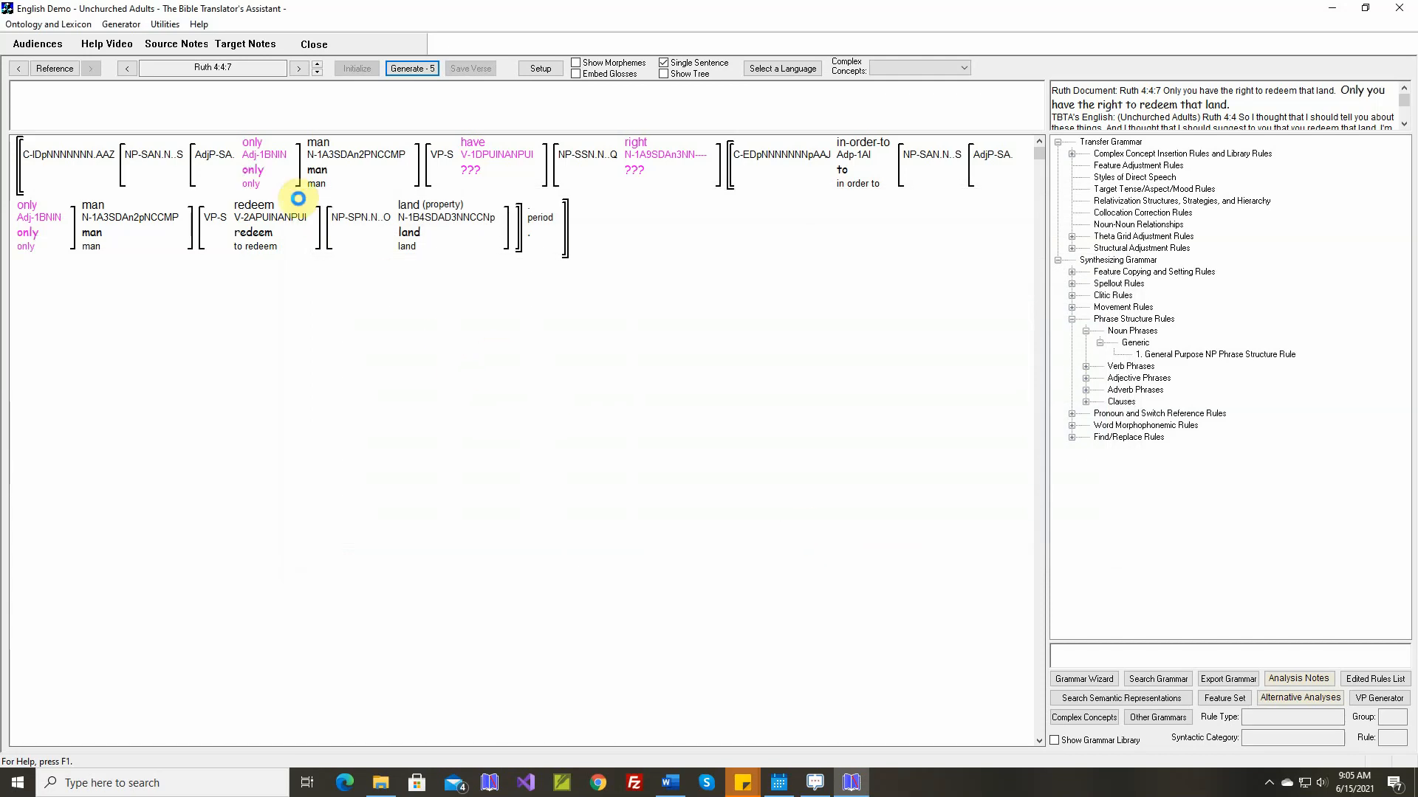
# Mark the theta grid adjustment rule for only-B as unnecessary and save it
pyautogui.rightClick(258, 171)
pyautogui.click(334, 313)
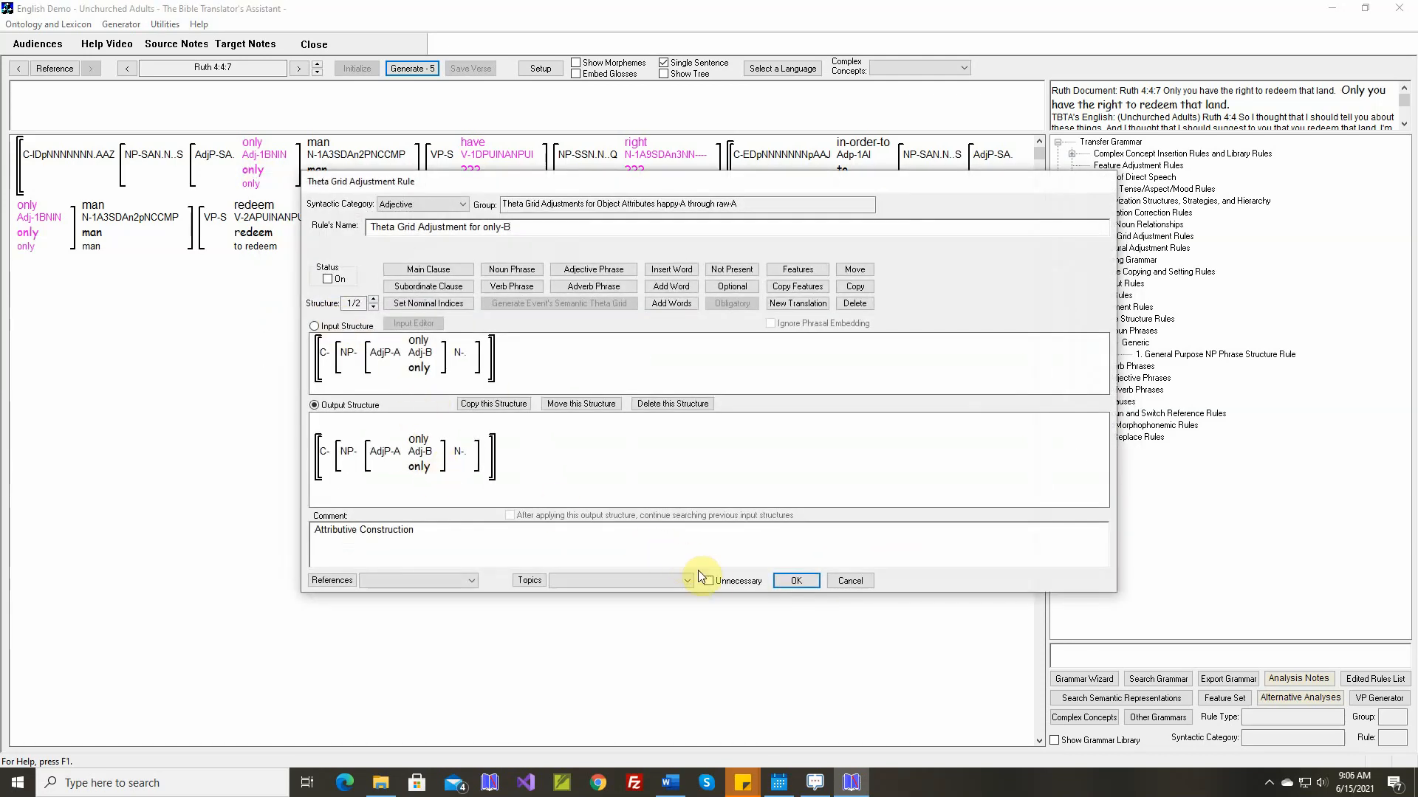
pyautogui.click(793, 581)
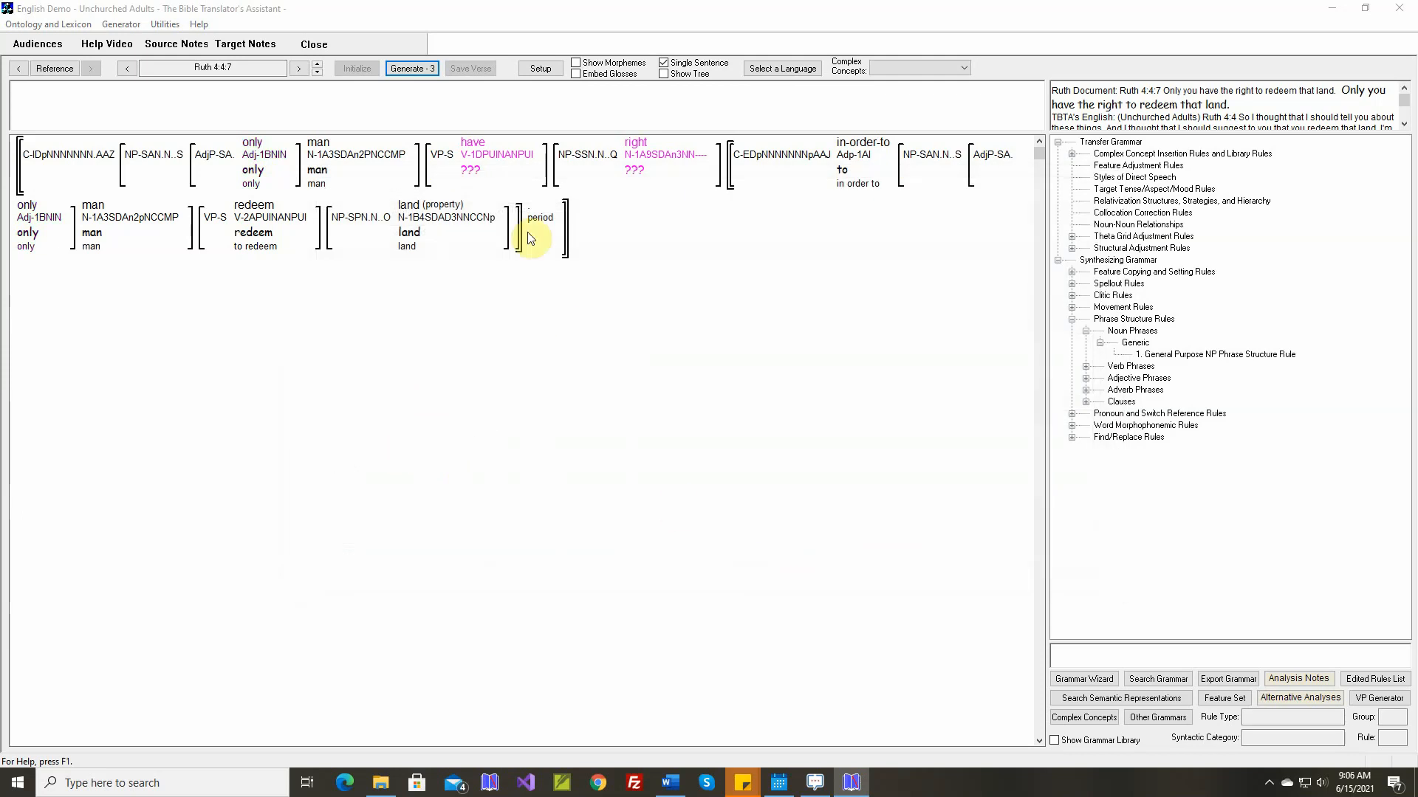
# Map the verb concept "have" (sense D) to the existing target stem "have"
pyautogui.rightClick(482, 151)
pyautogui.click(493, 156)
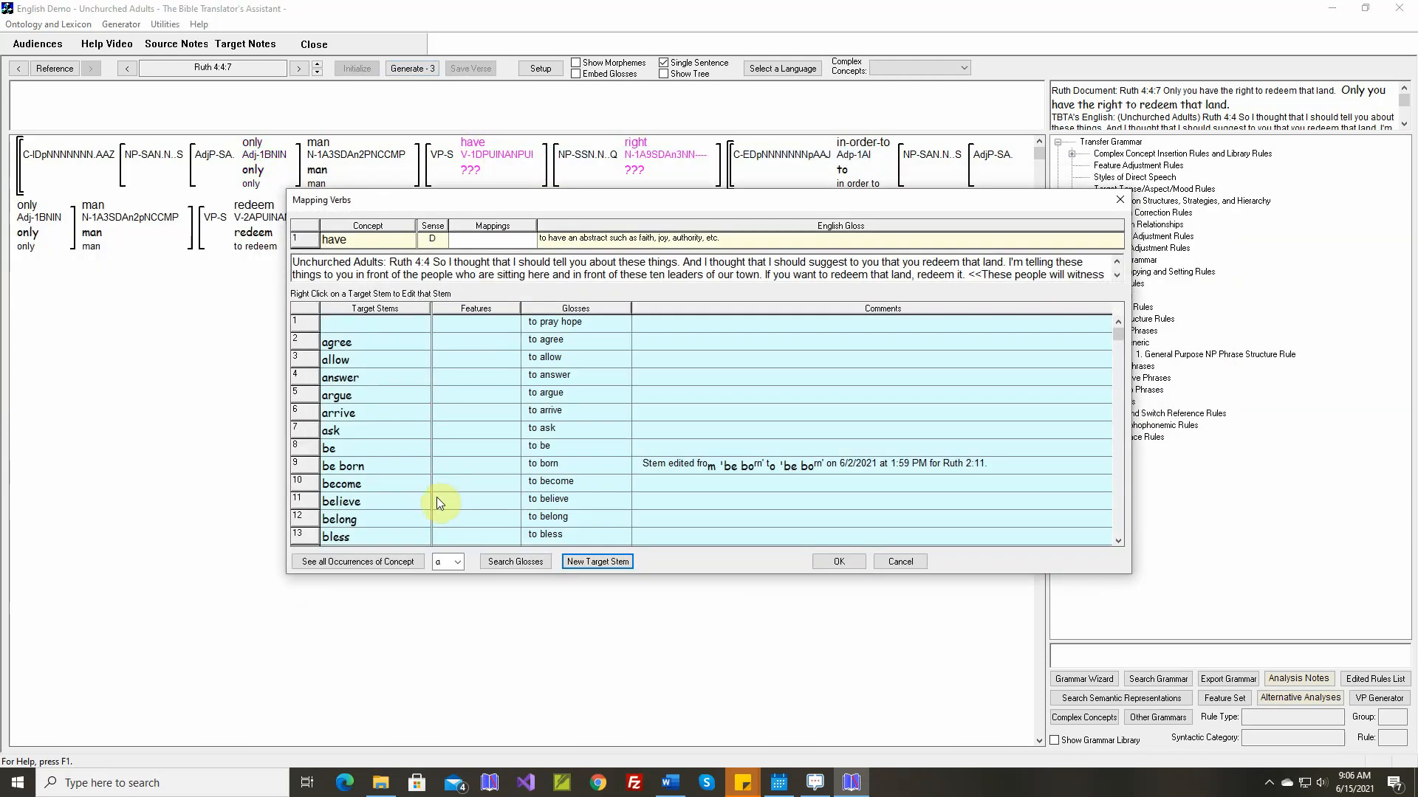
pyautogui.click(456, 561)
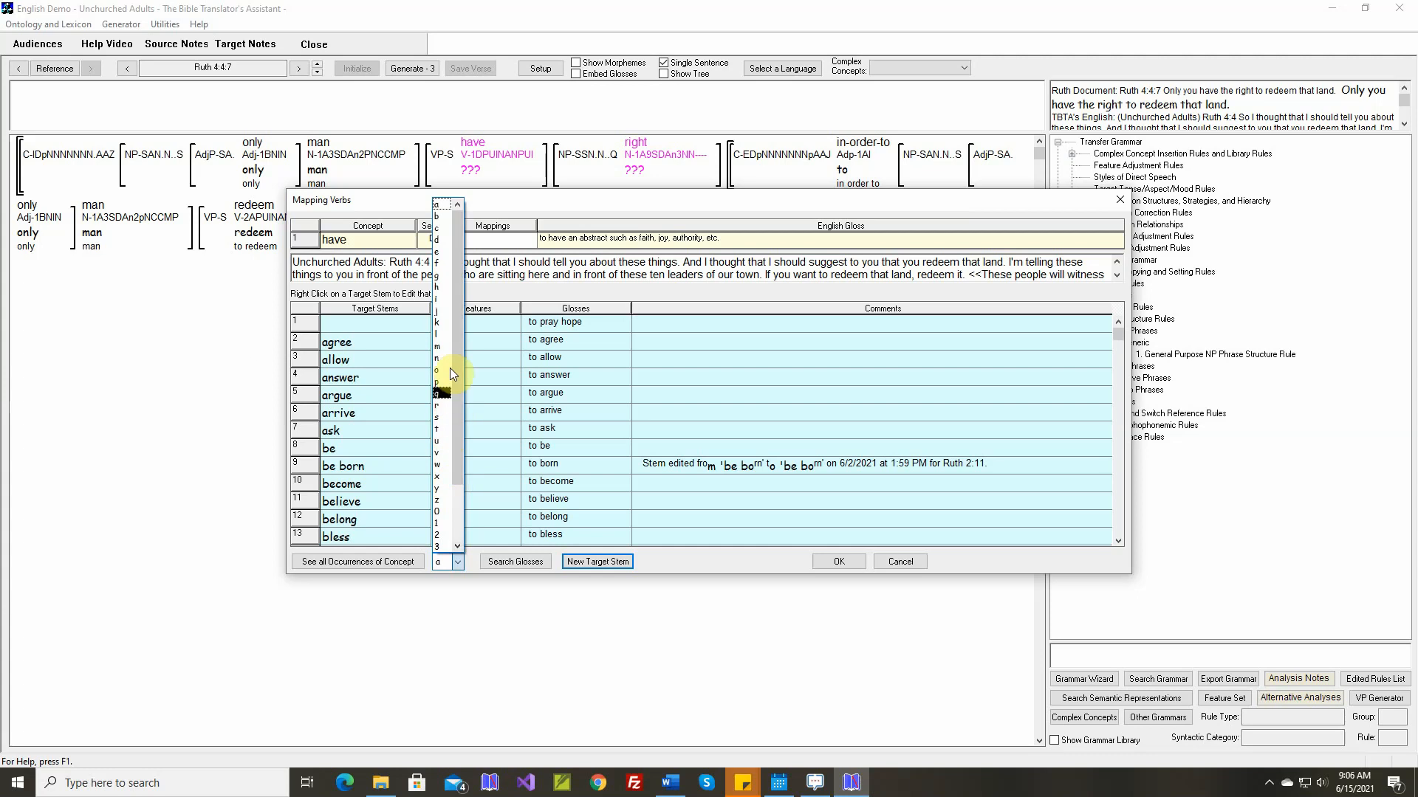
pyautogui.click(442, 287)
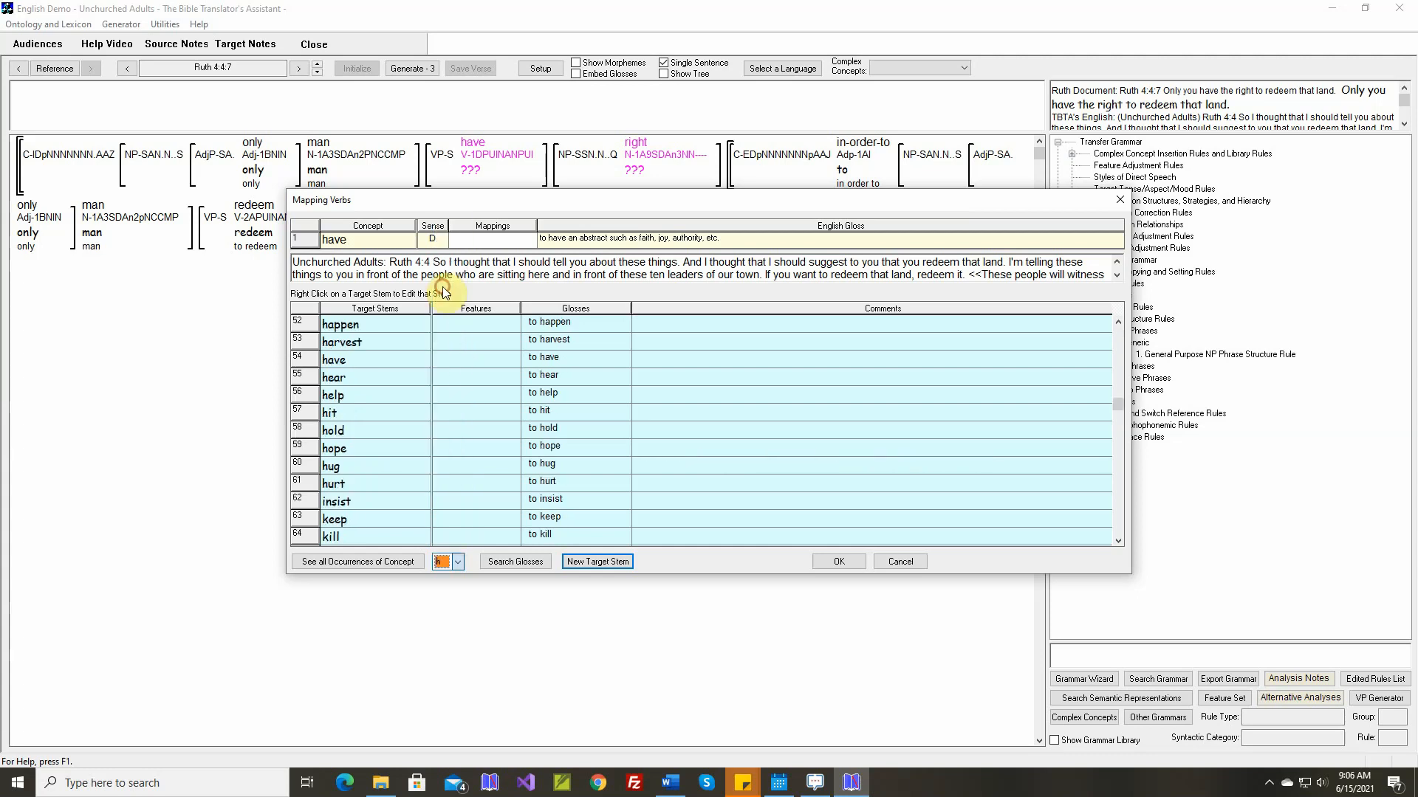
pyautogui.click(378, 361)
pyautogui.click(828, 561)
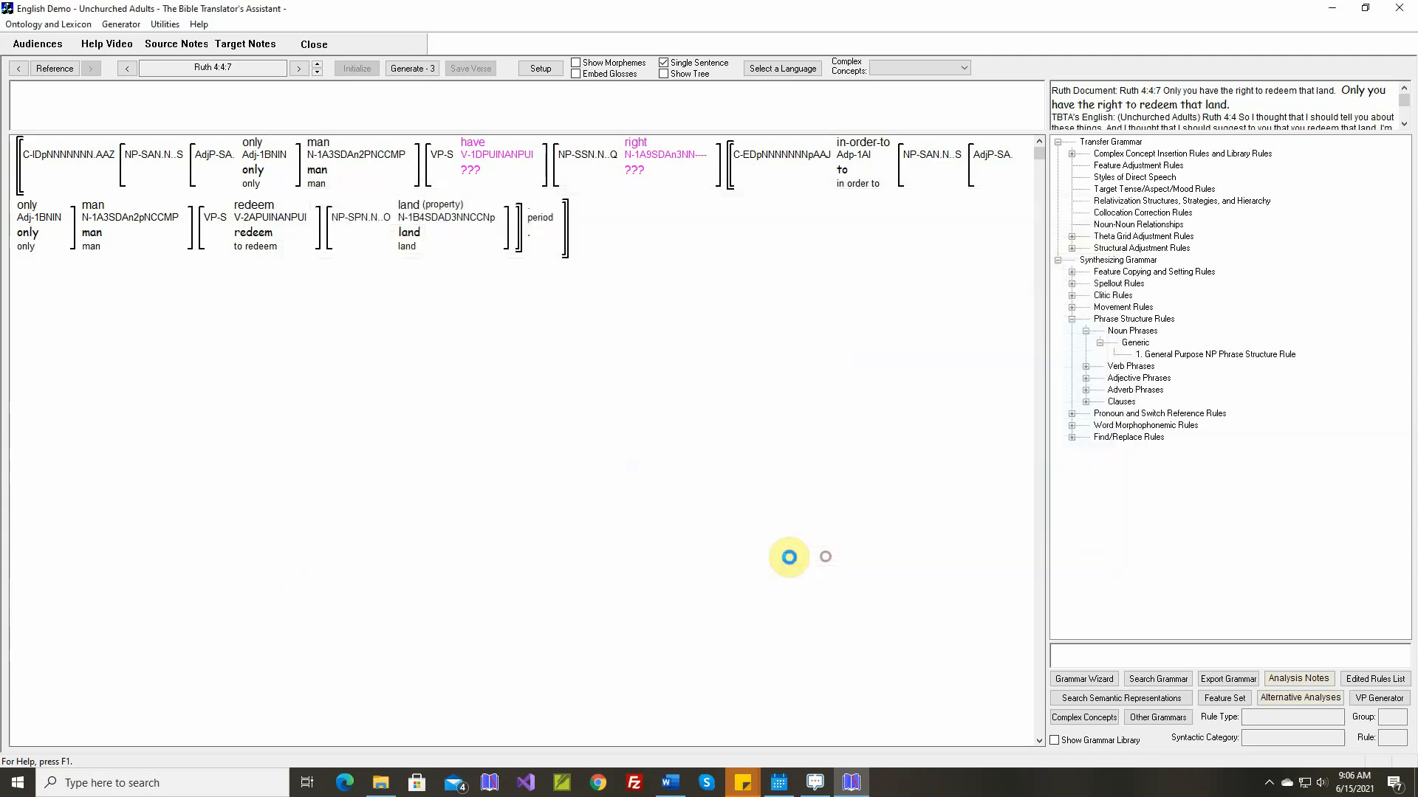
# Mark the theta grid adjustment rule for have-D as unnecessary and save it
pyautogui.rightClick(477, 165)
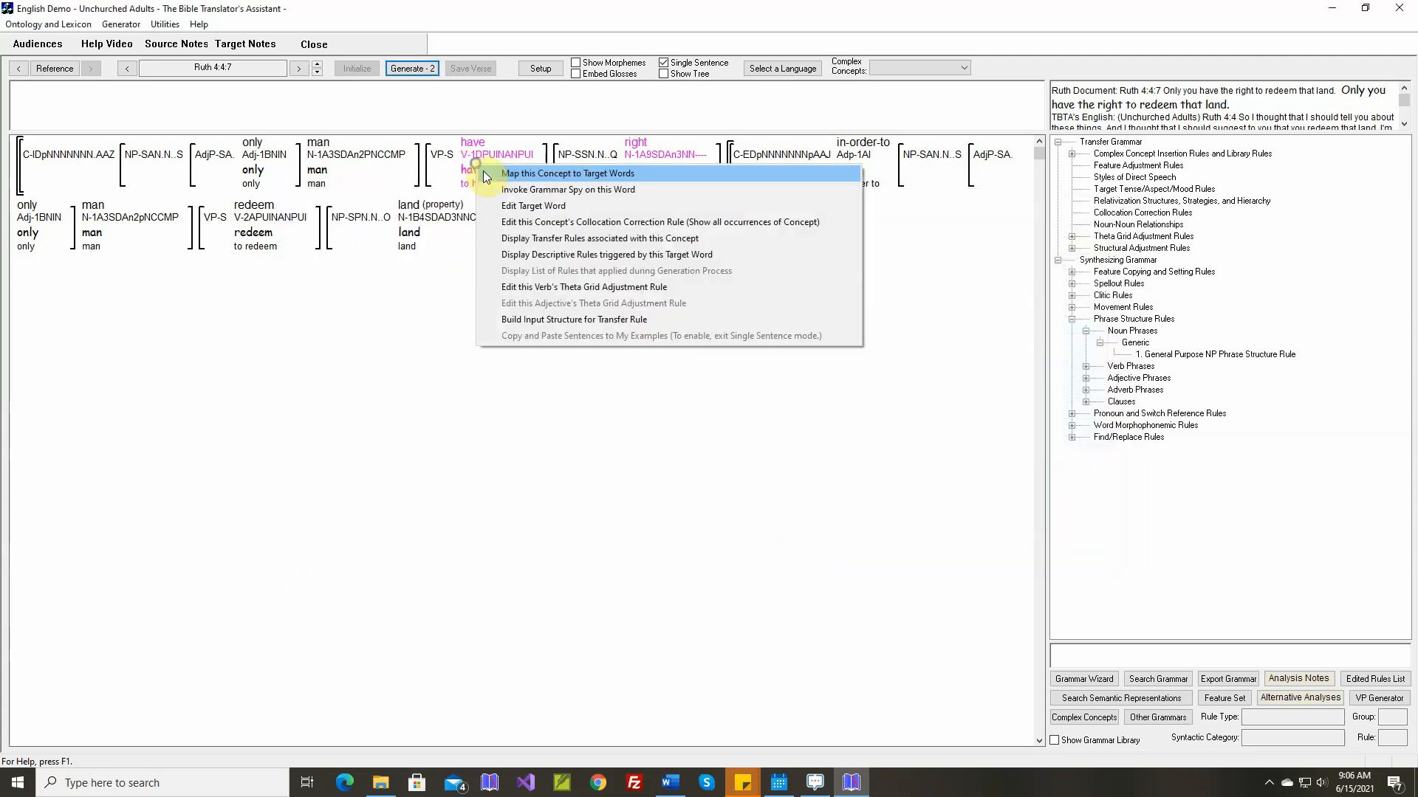
pyautogui.click(534, 287)
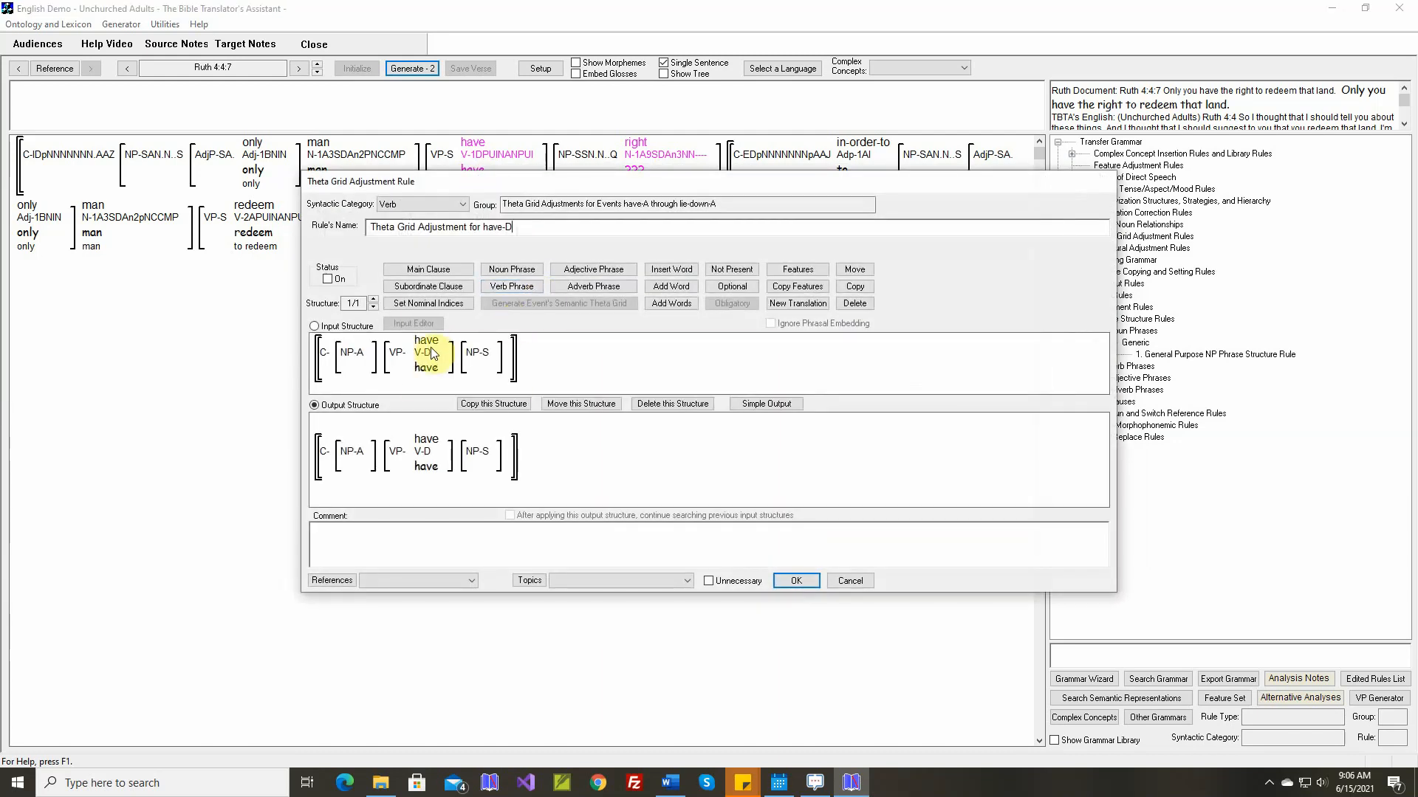
pyautogui.moveTo(431, 348)
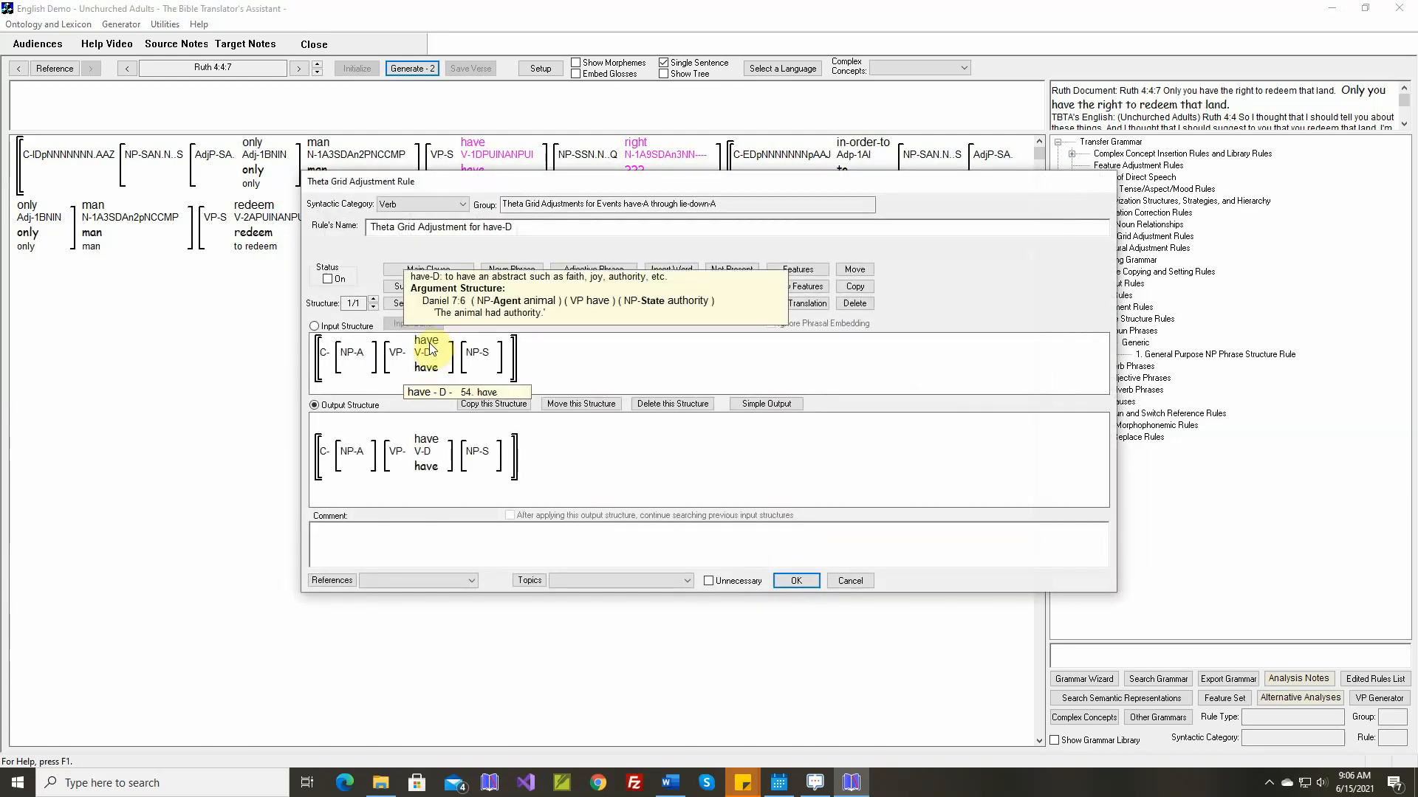
pyautogui.click(709, 582)
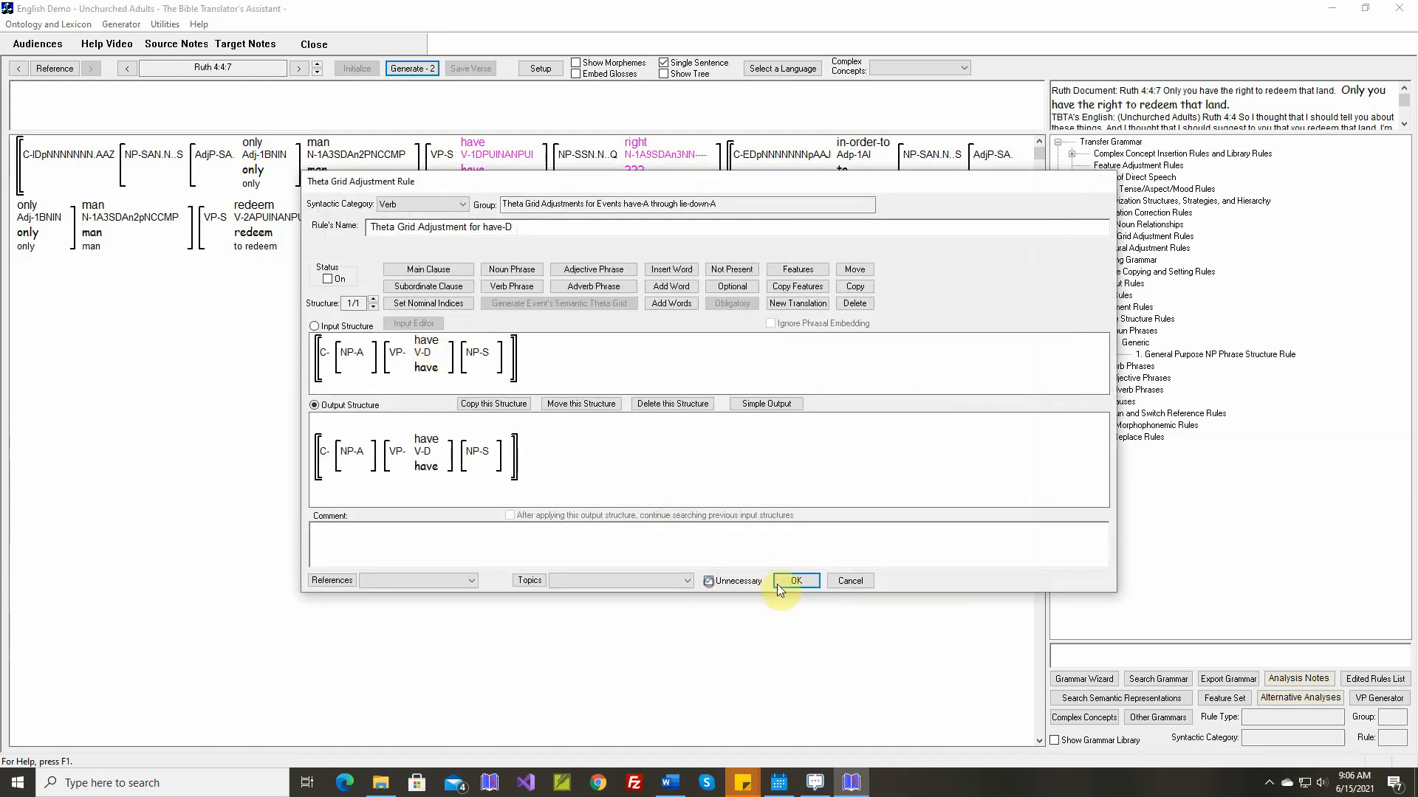
pyautogui.click(786, 582)
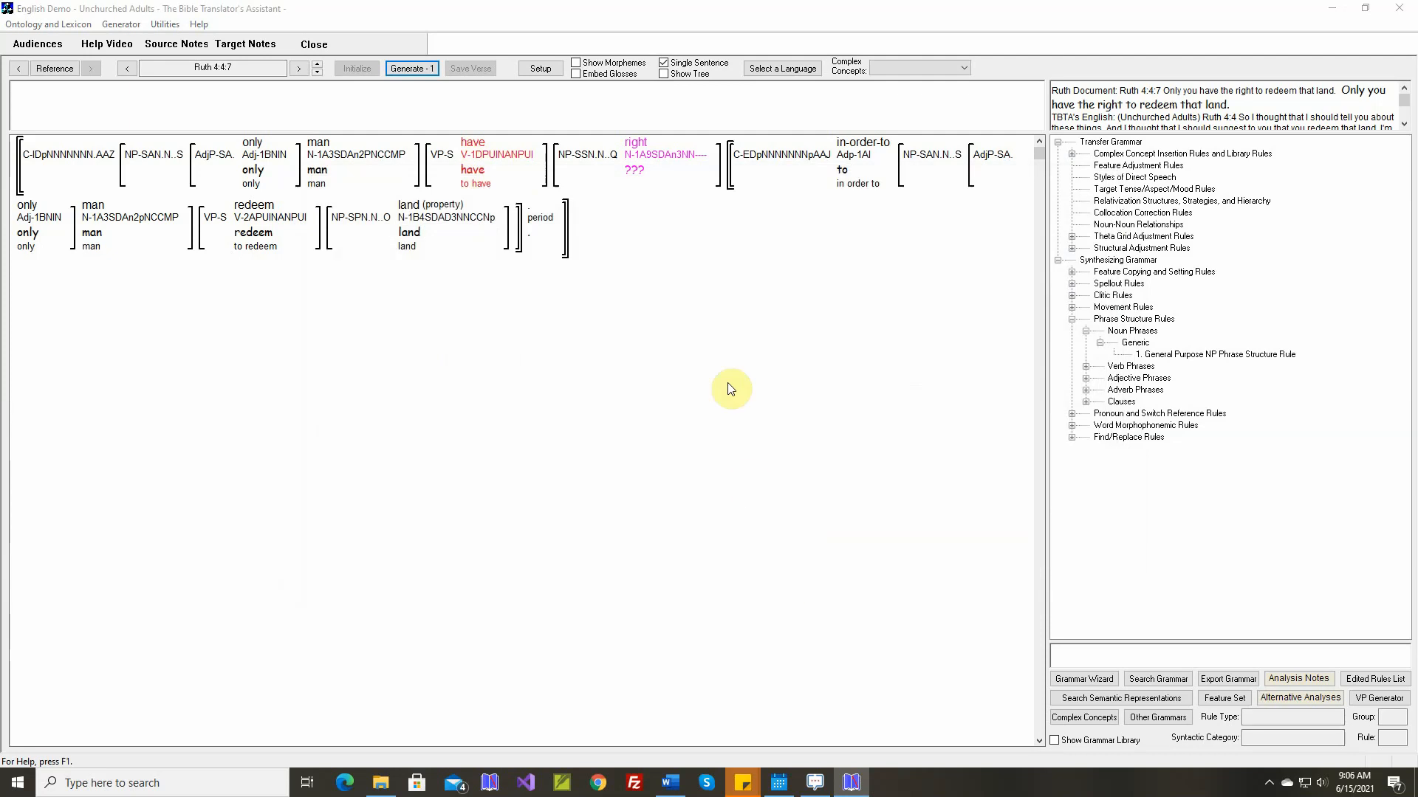
# Create a noun target stem "right" of type Thing with the plural "rights", and map the concept "right" to it
pyautogui.doubleClick(642, 143)
pyautogui.press('Return')
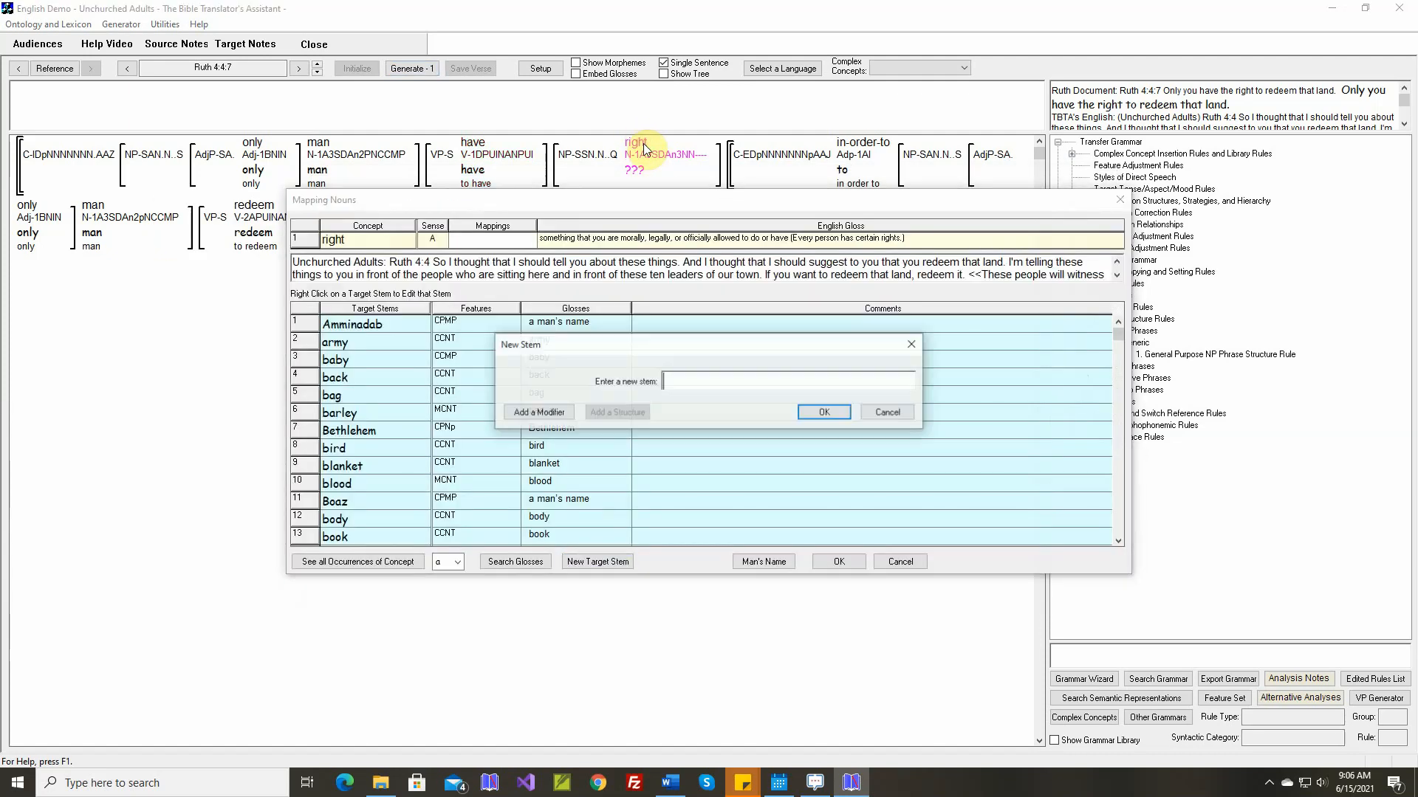
pyautogui.write('right')
pyautogui.press('Return')
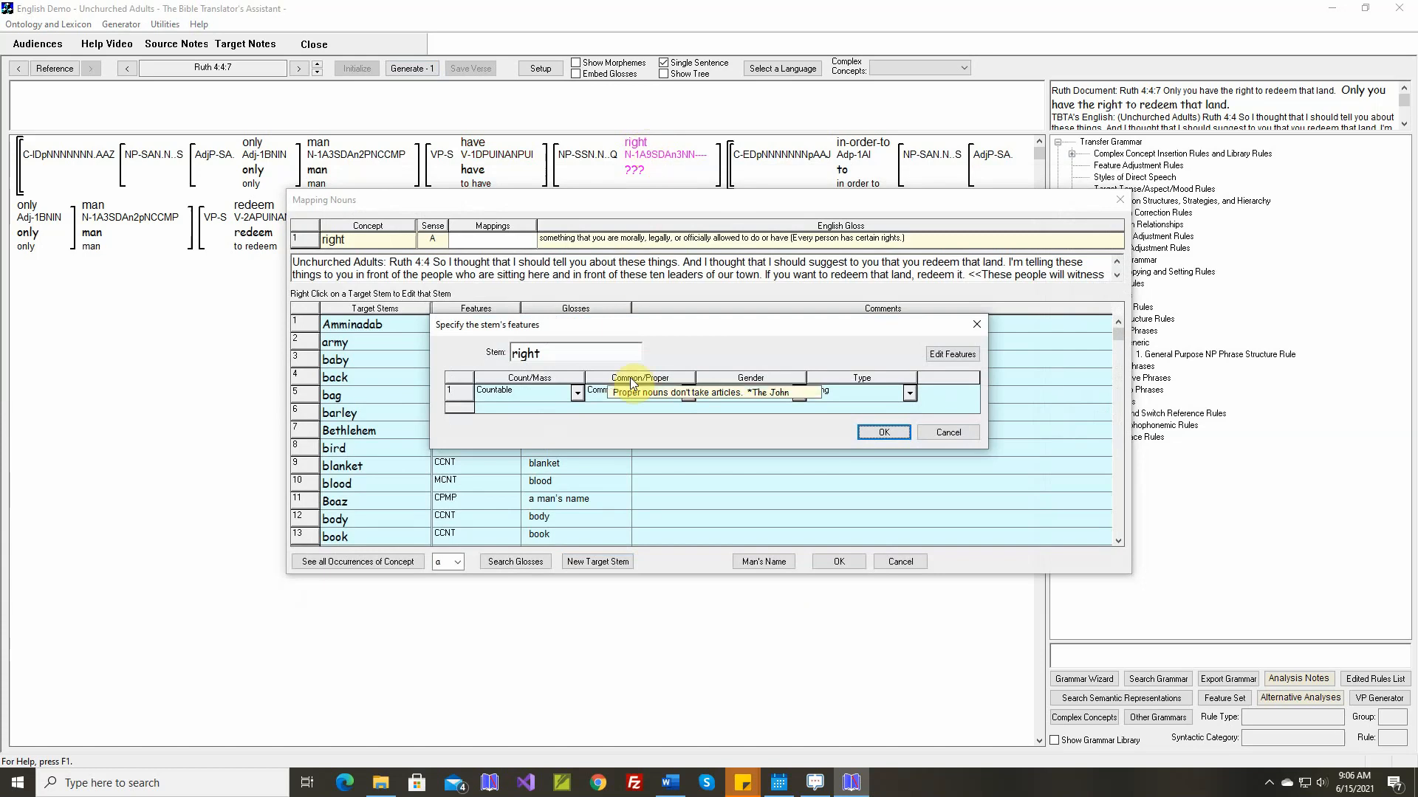
pyautogui.click(910, 395)
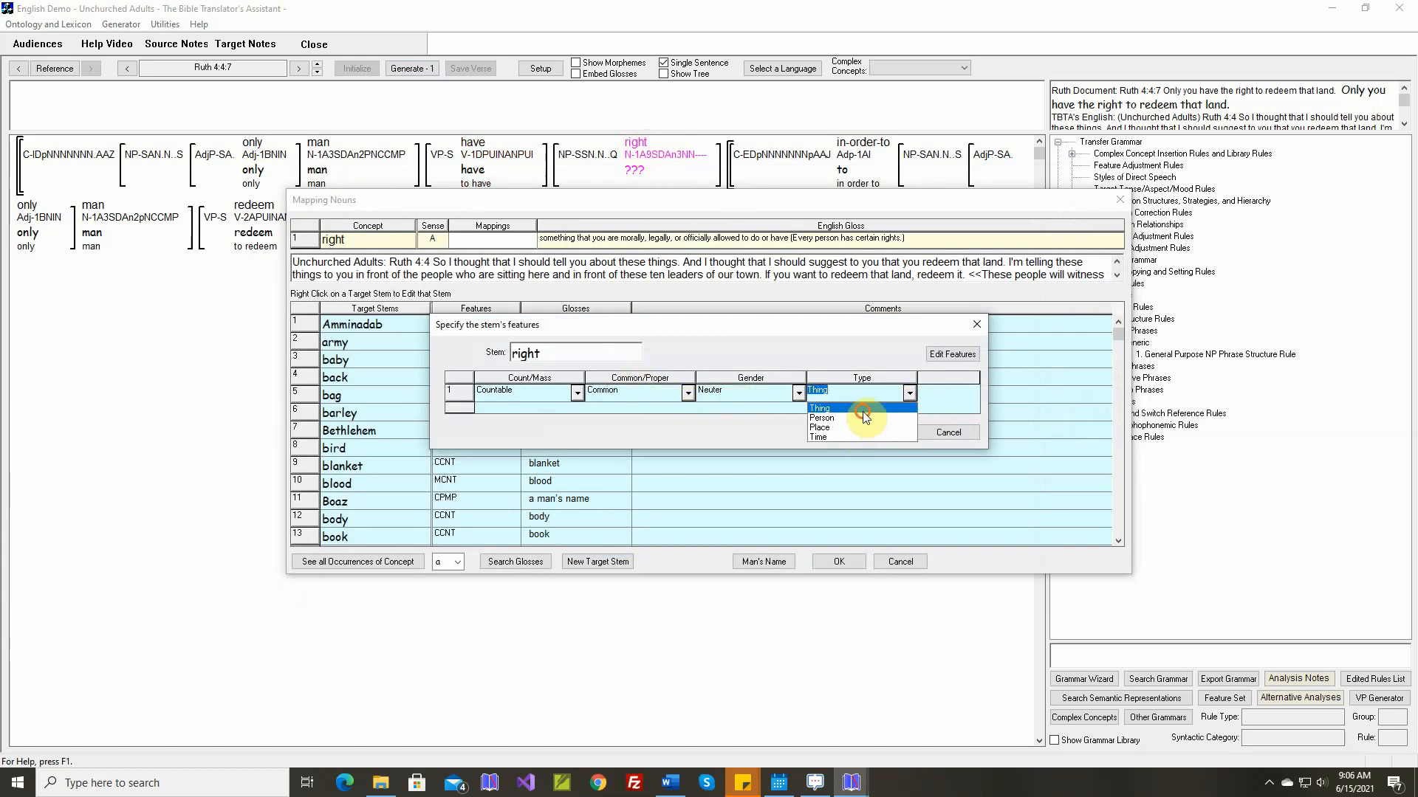
pyautogui.click(862, 409)
pyautogui.click(881, 435)
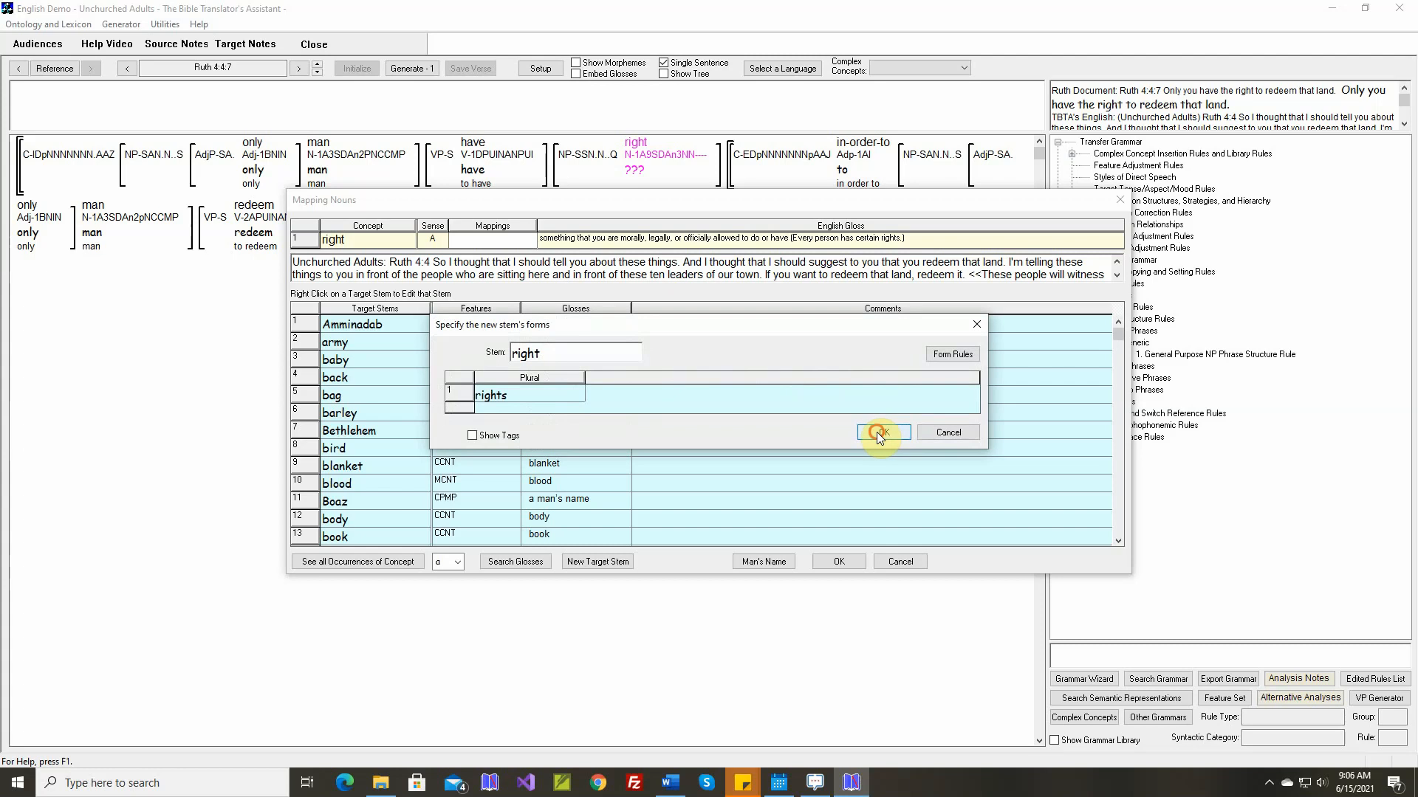
pyautogui.click(880, 434)
pyautogui.click(726, 489)
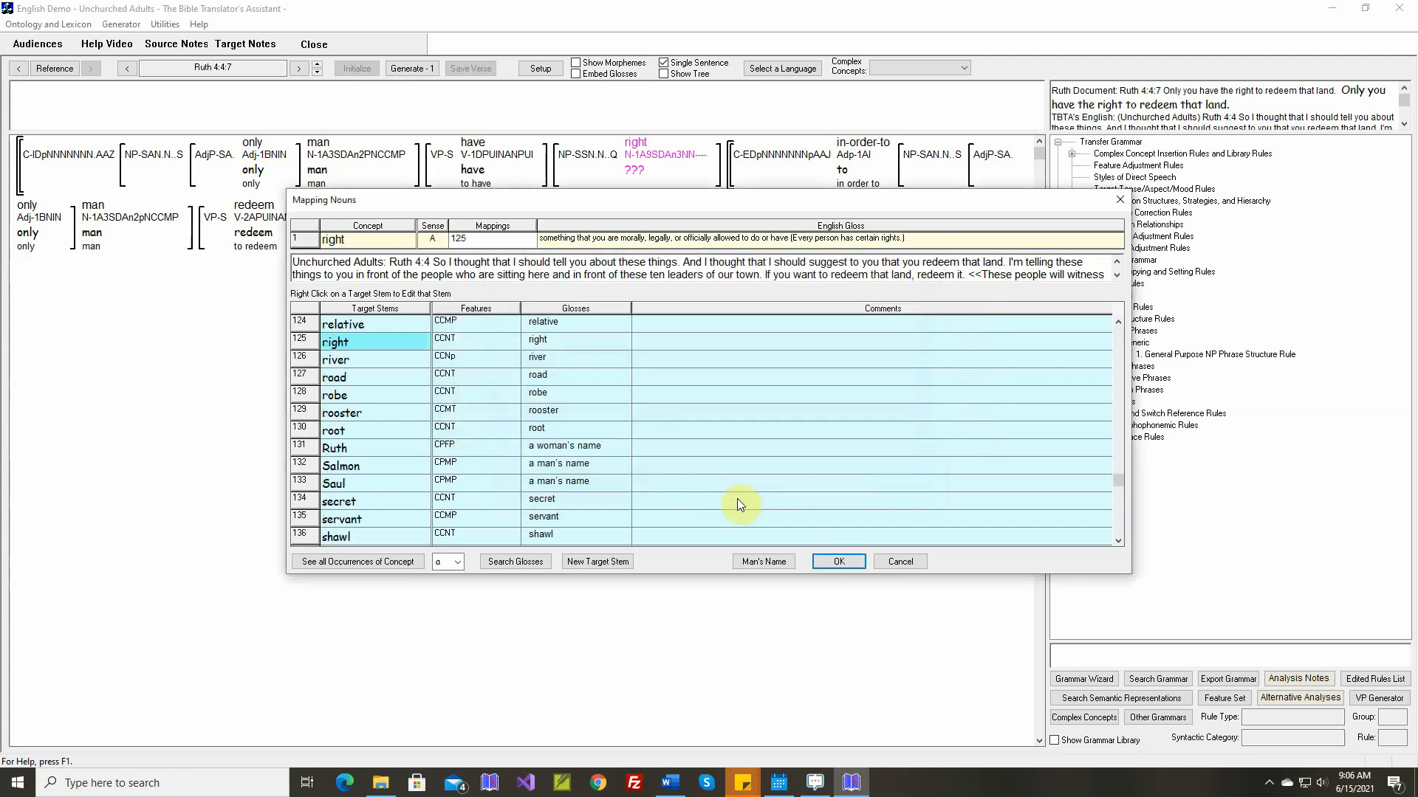
pyautogui.click(835, 563)
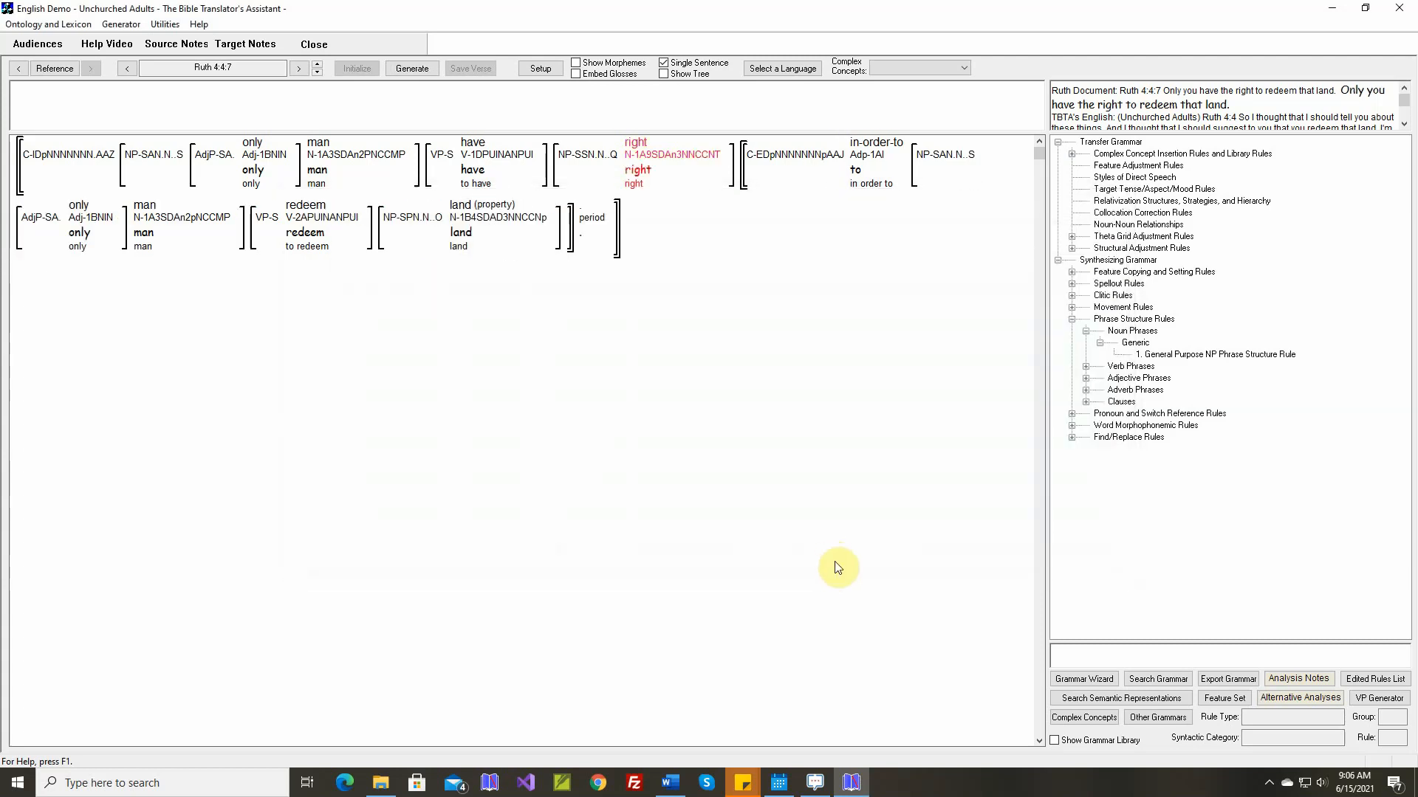
# Generate Ruth 4:4:7 and list the rules applied to its main clause during generation
pyautogui.click(418, 67)
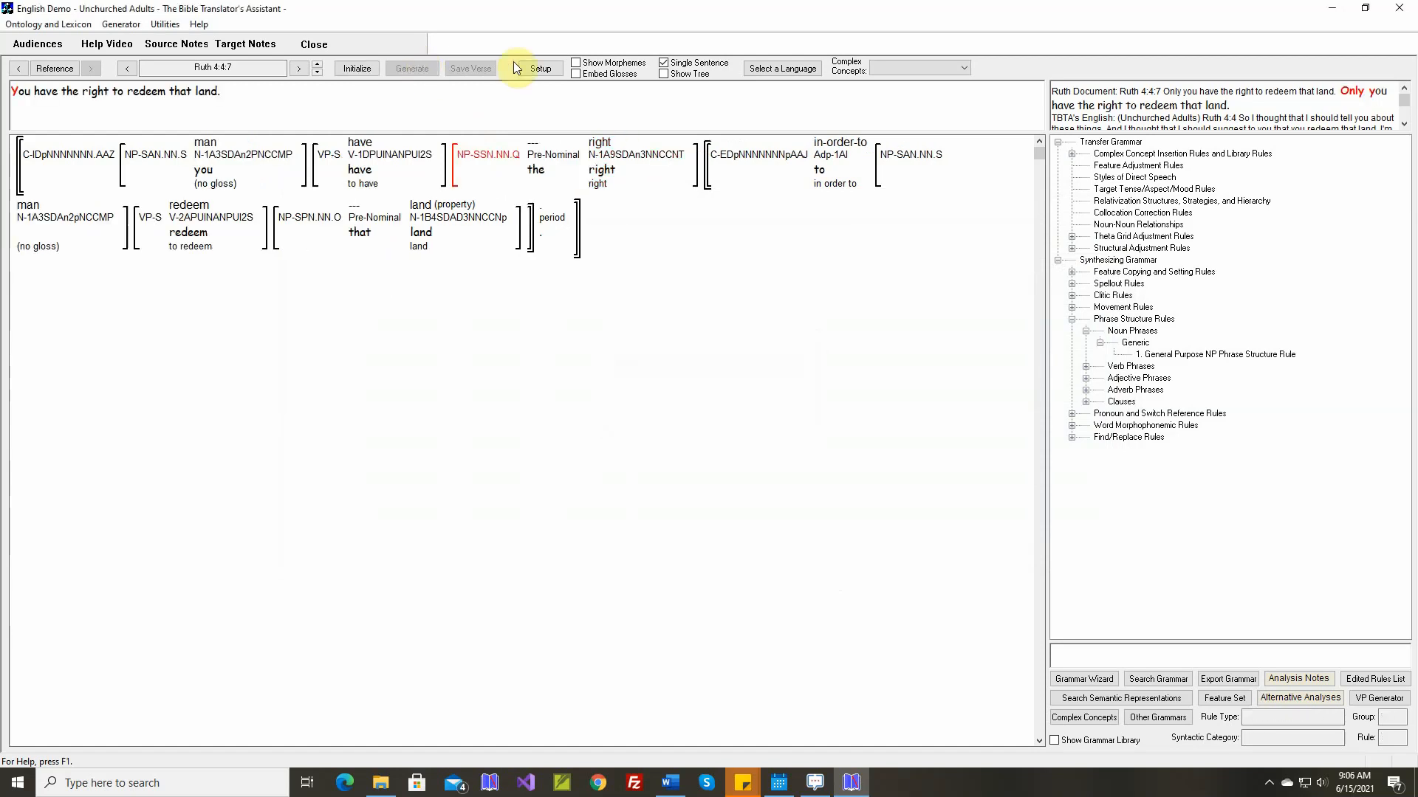
pyautogui.click(267, 165)
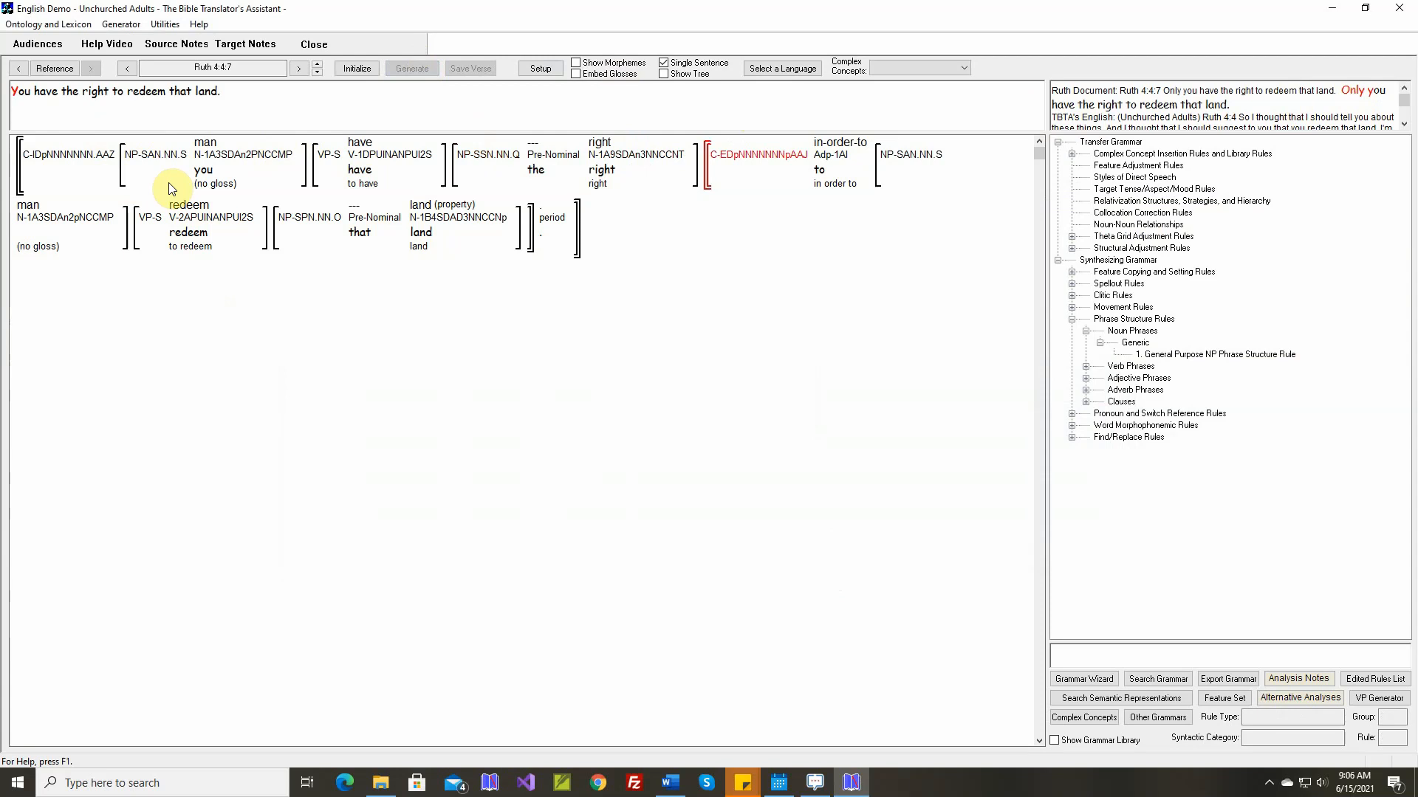
pyautogui.moveTo(189, 180)
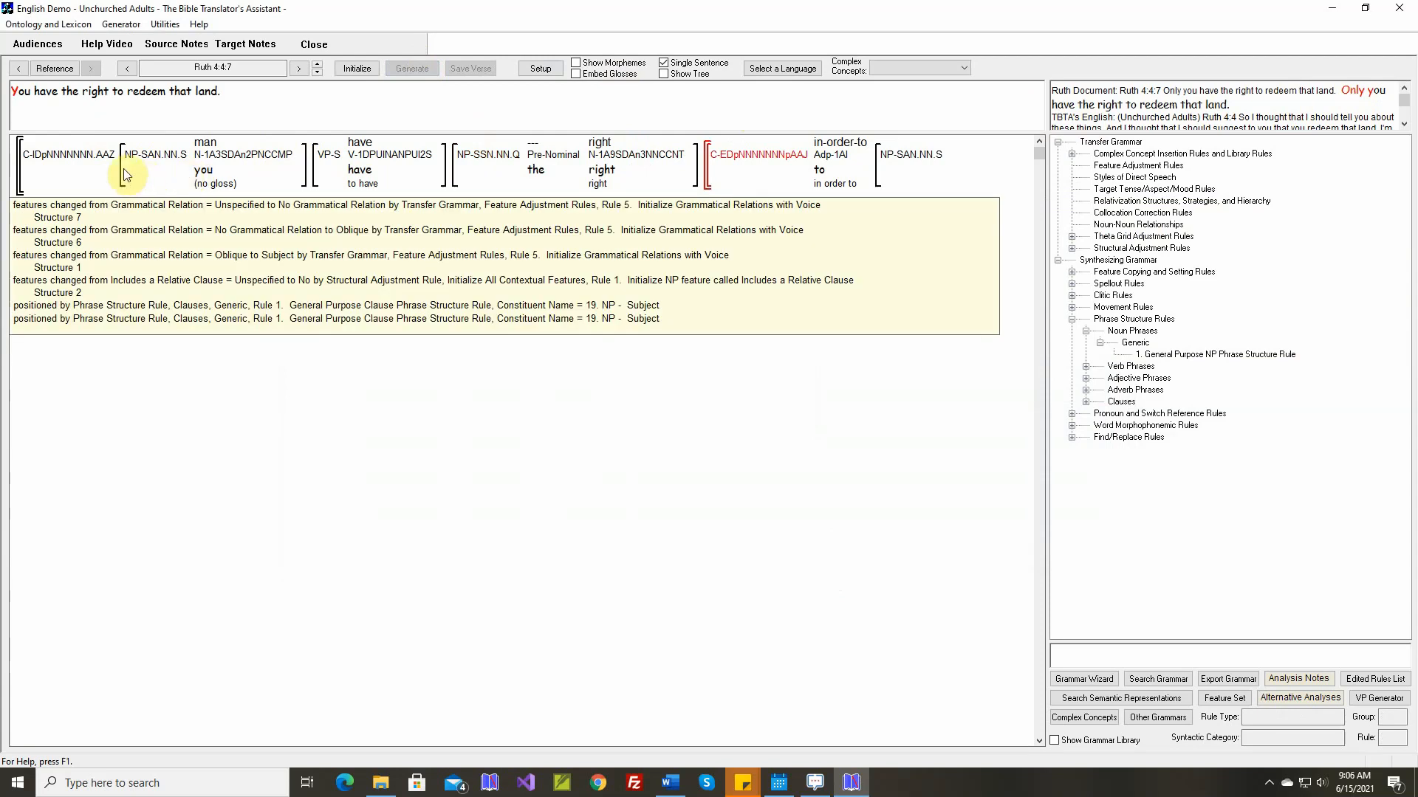
pyautogui.moveTo(53, 176)
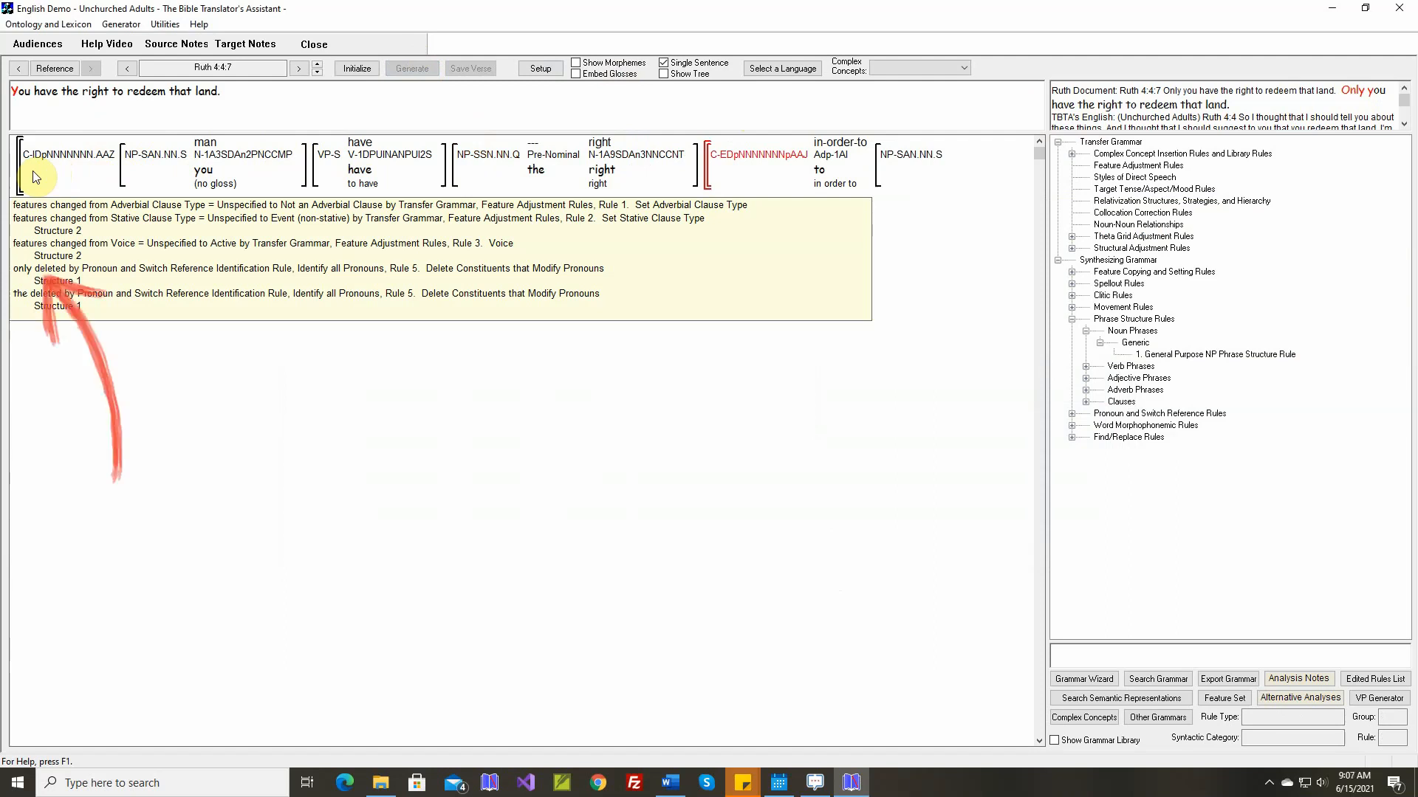
pyautogui.rightClick(32, 174)
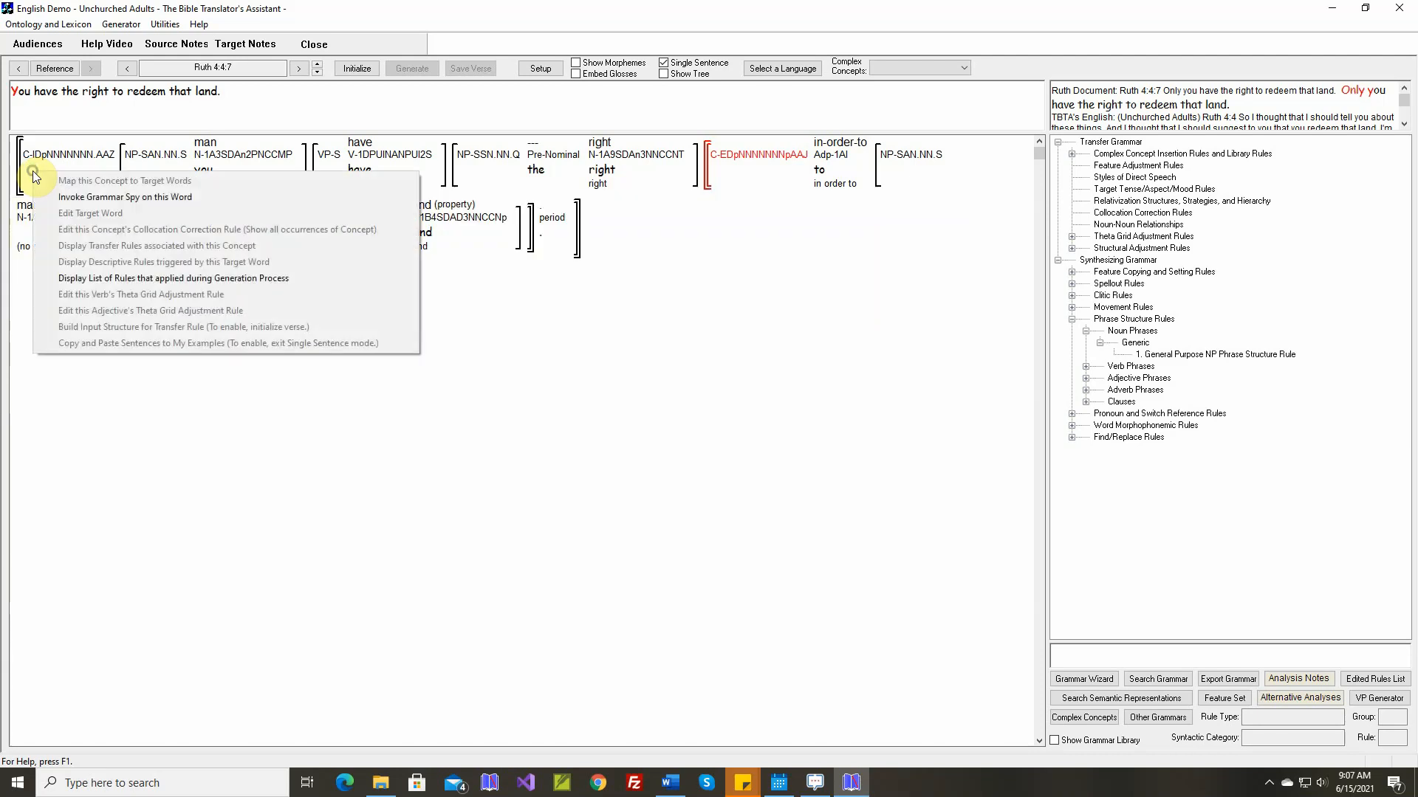
pyautogui.click(77, 278)
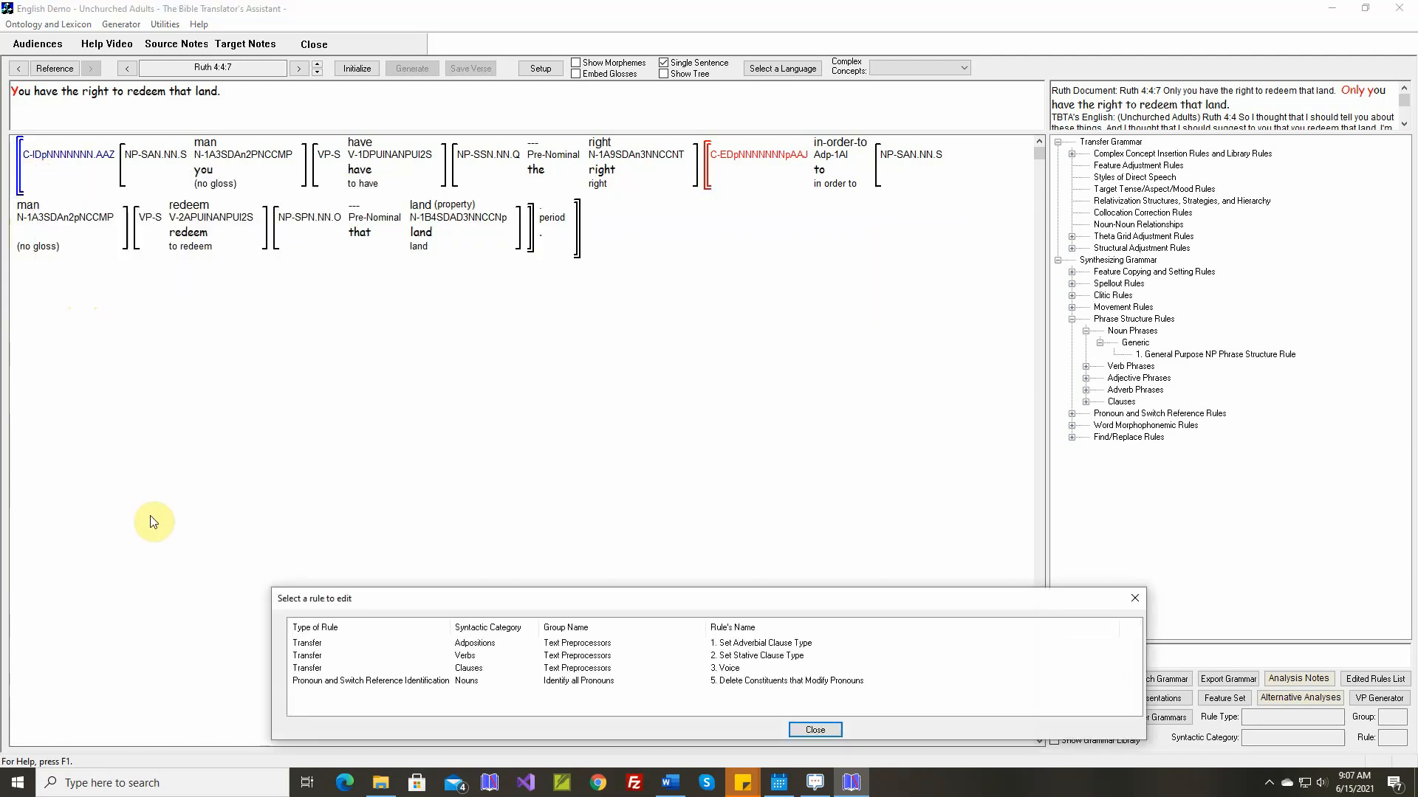
# In the second structure of the "Delete Constituents that Modify Pronouns" rule, add Identity to the adjective's allowed types
pyautogui.doubleClick(310, 681)
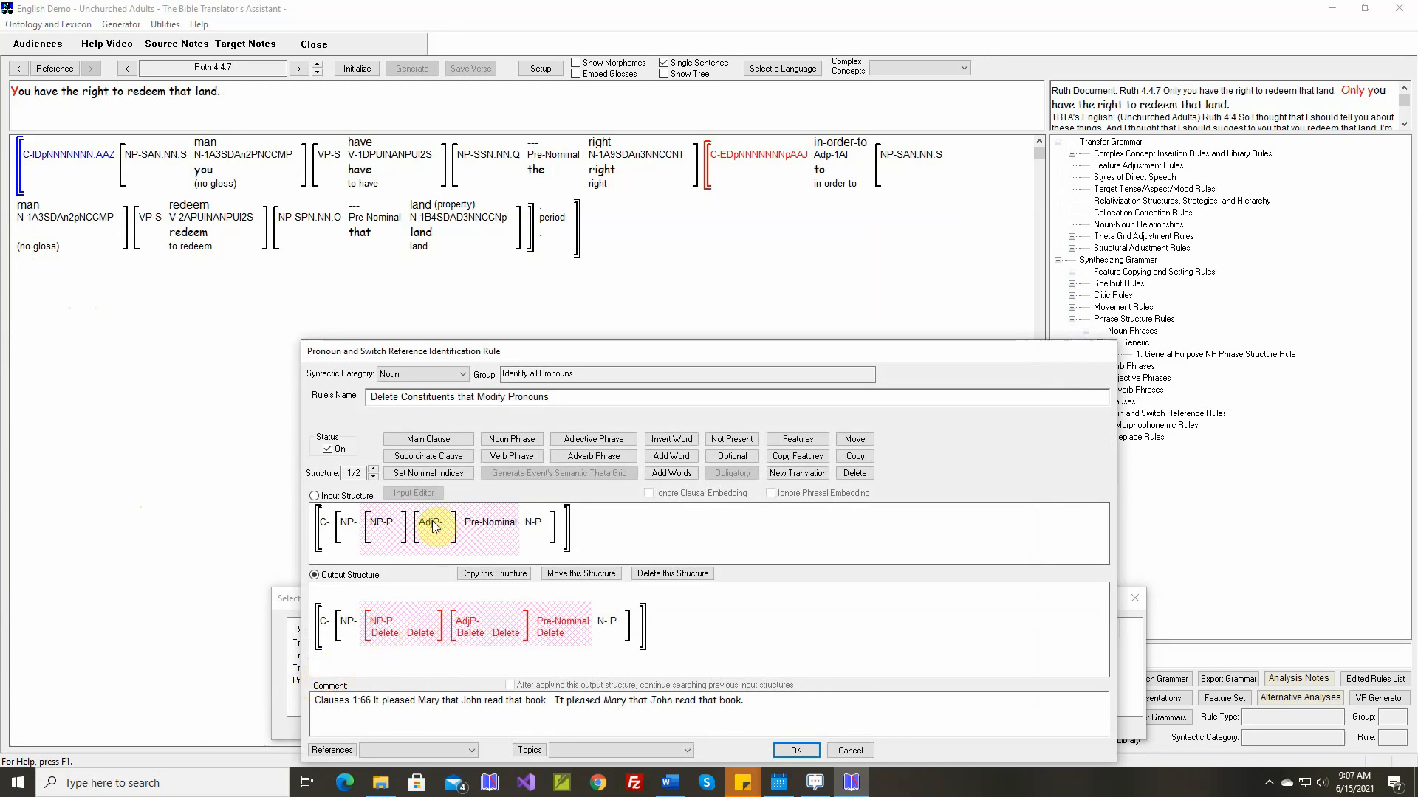
pyautogui.click(374, 471)
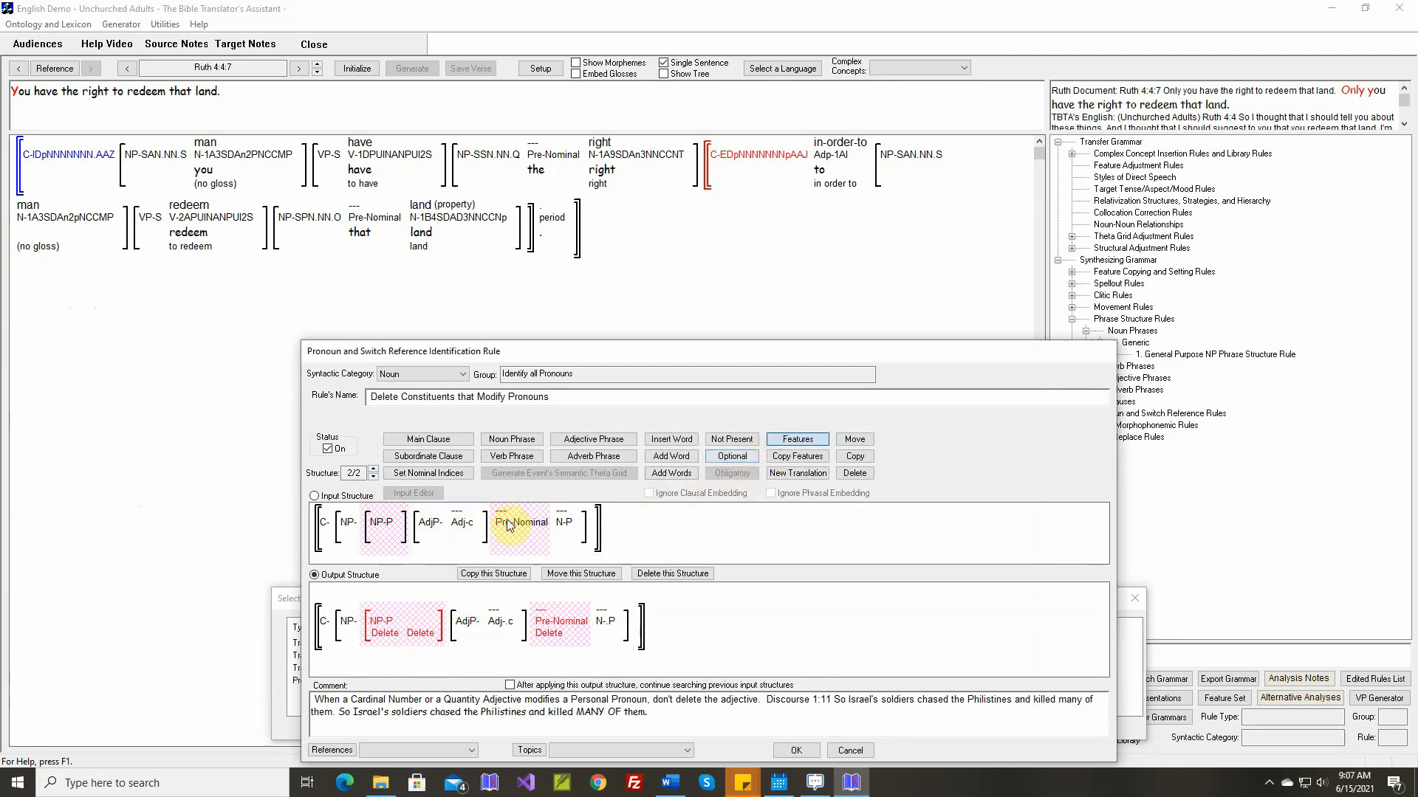
pyautogui.doubleClick(462, 523)
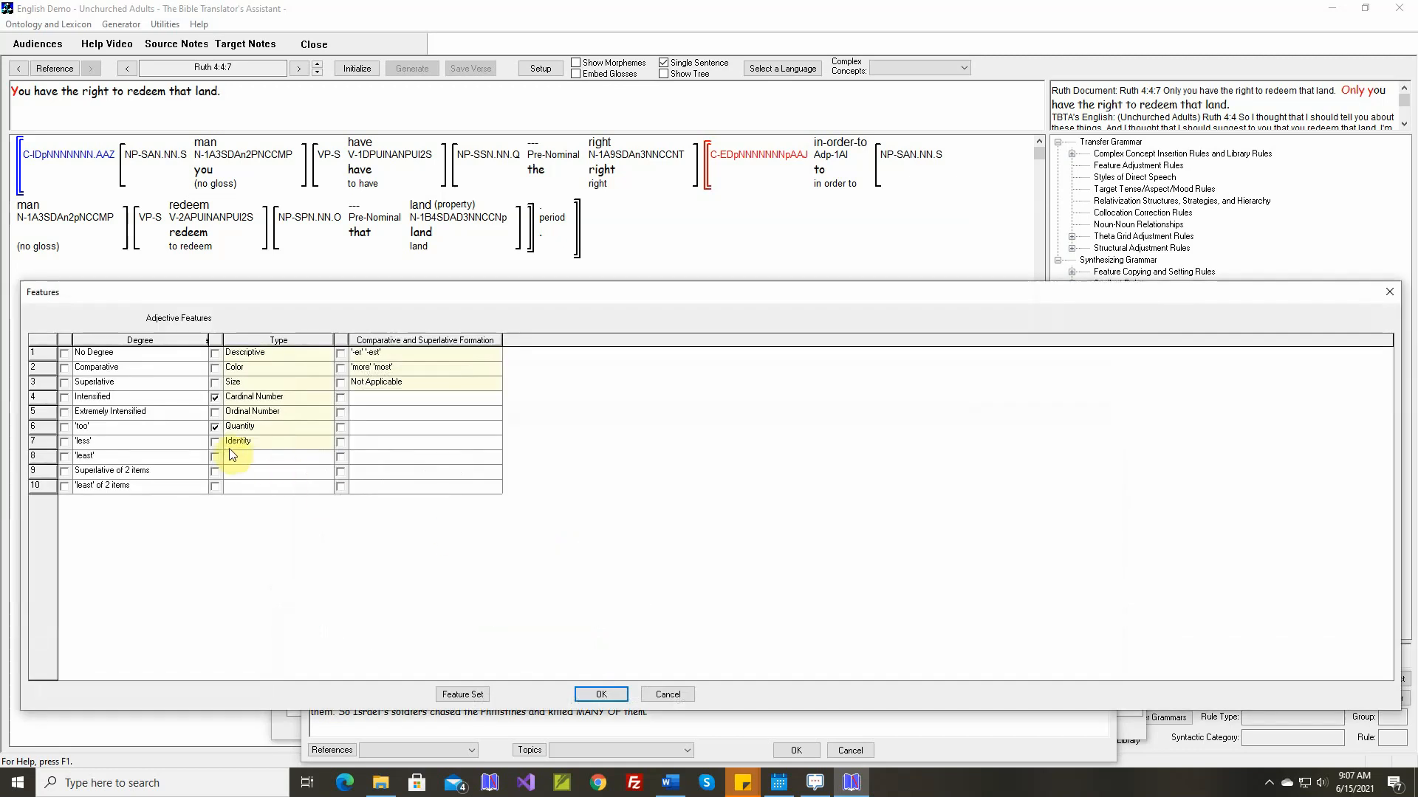
pyautogui.click(593, 694)
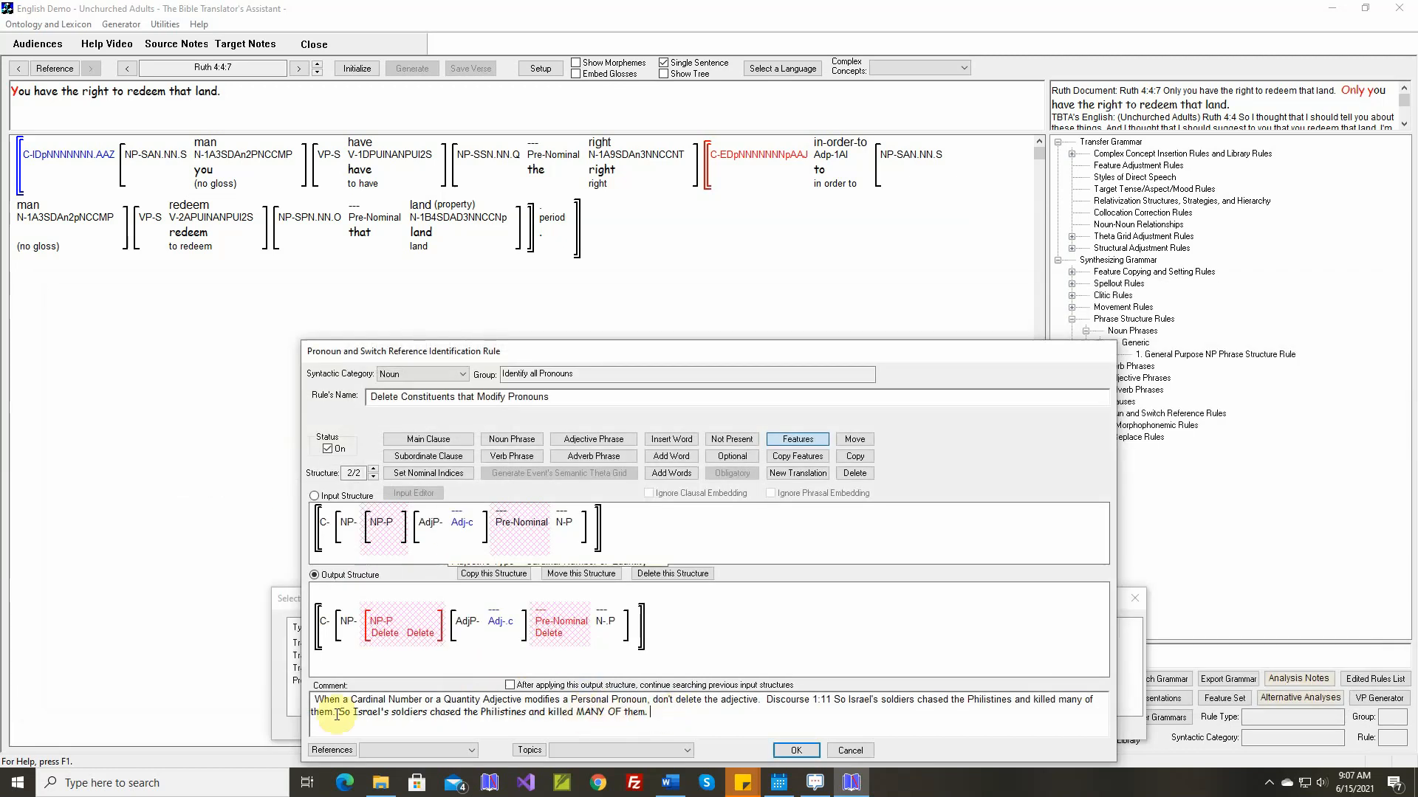
# Append "I added Identity adjectives for" and the Ruth 4:4:7 sentence to the rule's comment, save the rule and close the rule list
pyautogui.write('I added Identity adjectives for')
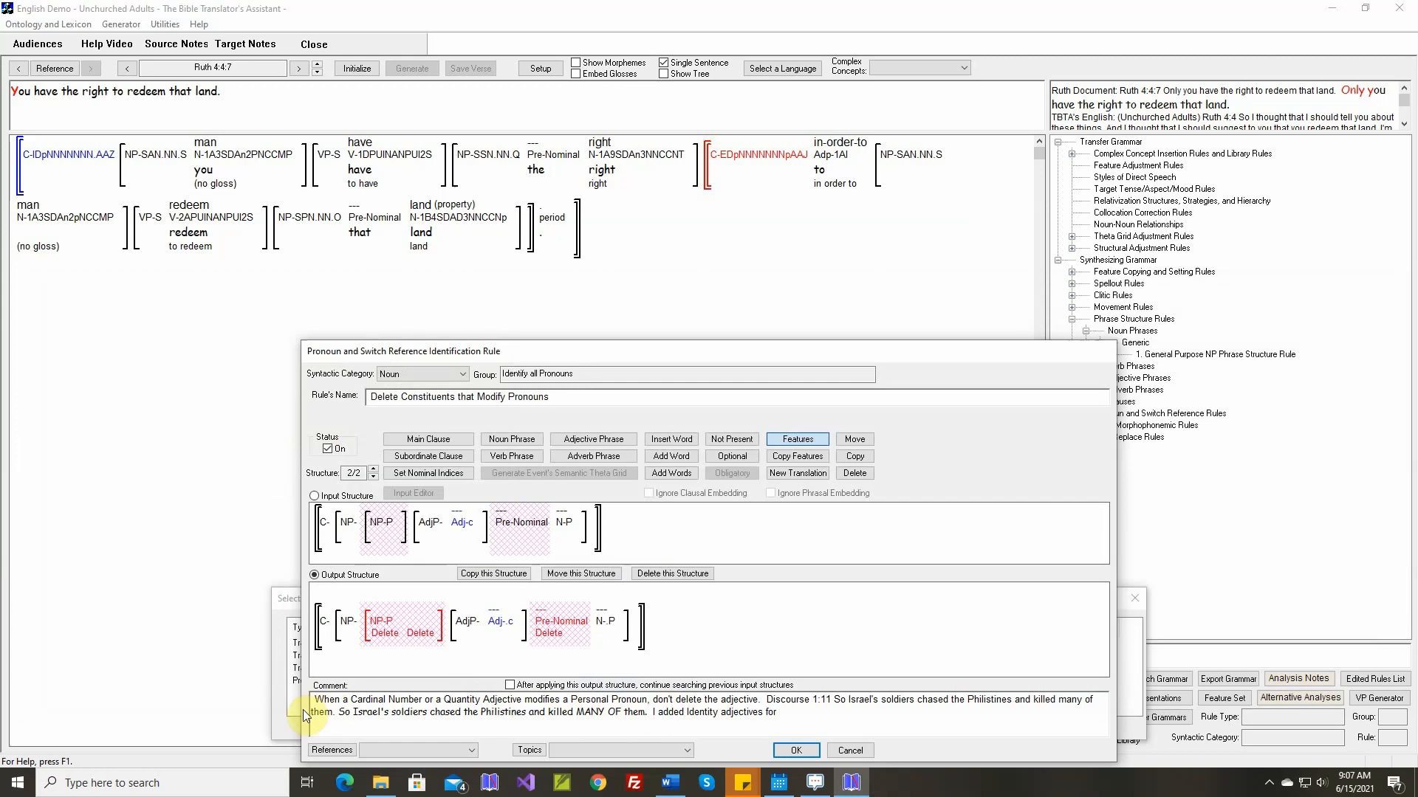
pyautogui.rightClick(781, 713)
pyautogui.click(810, 722)
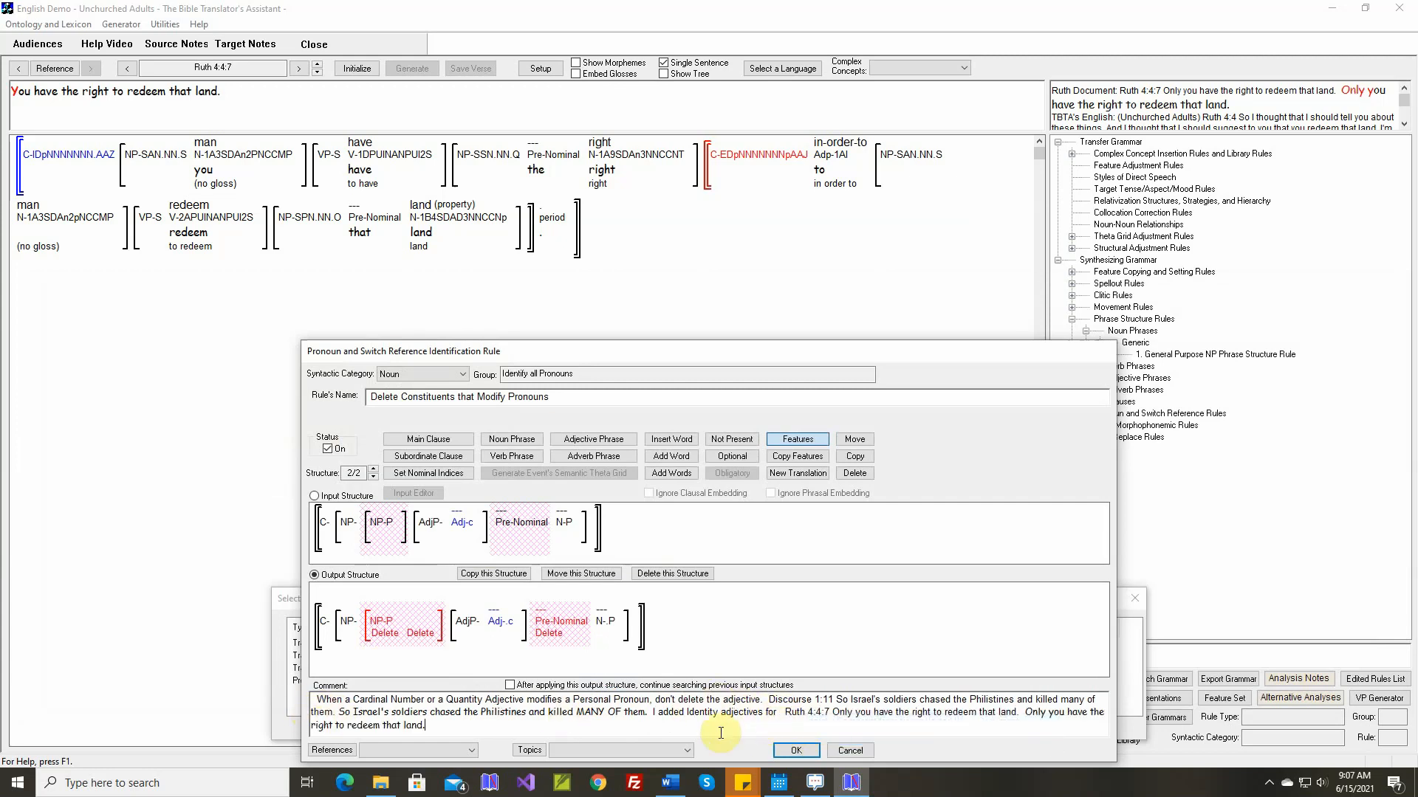
pyautogui.click(795, 752)
pyautogui.click(817, 734)
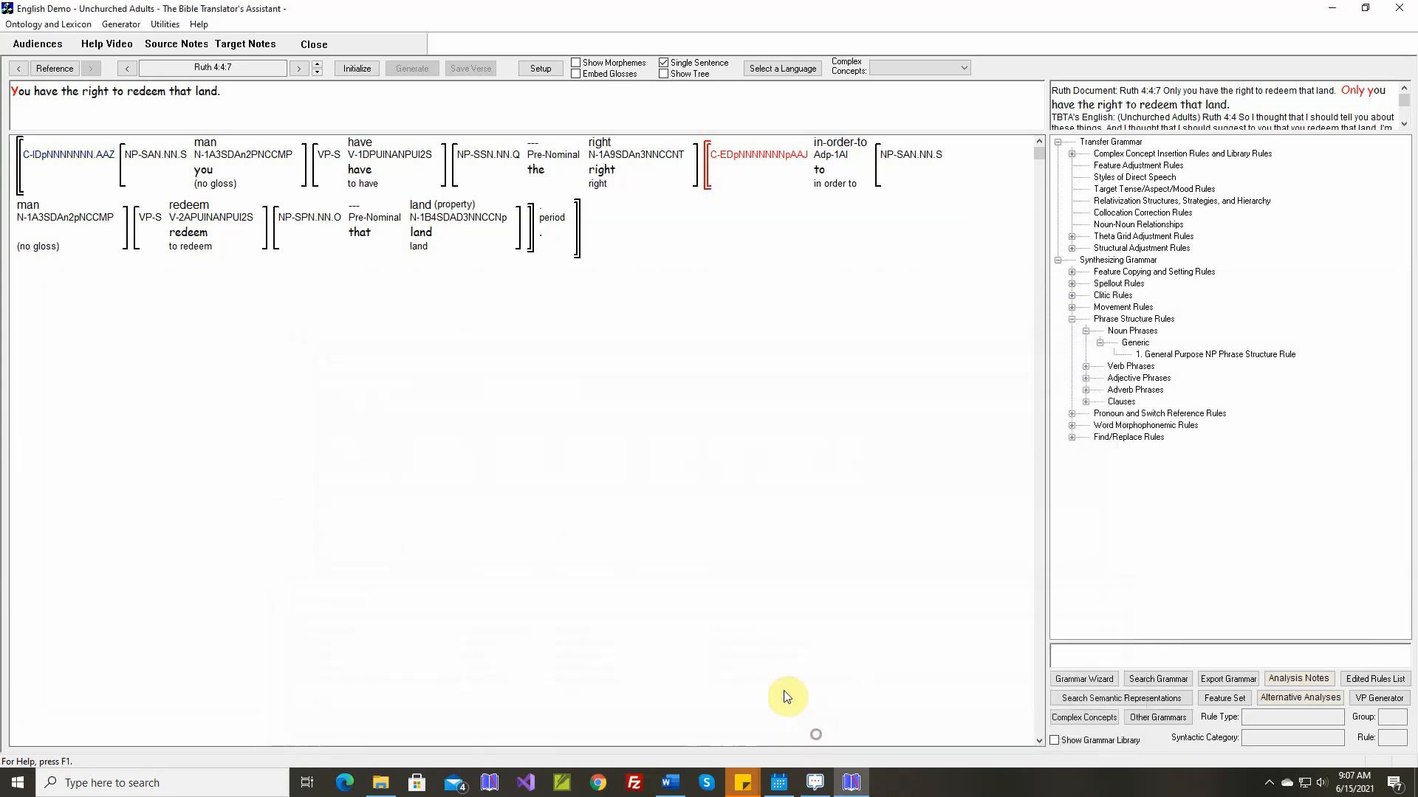
# Reinitialize and regenerate Ruth 4:4:7, and generate sentences 4:4:8 and 4:4:9
pyautogui.click(357, 70)
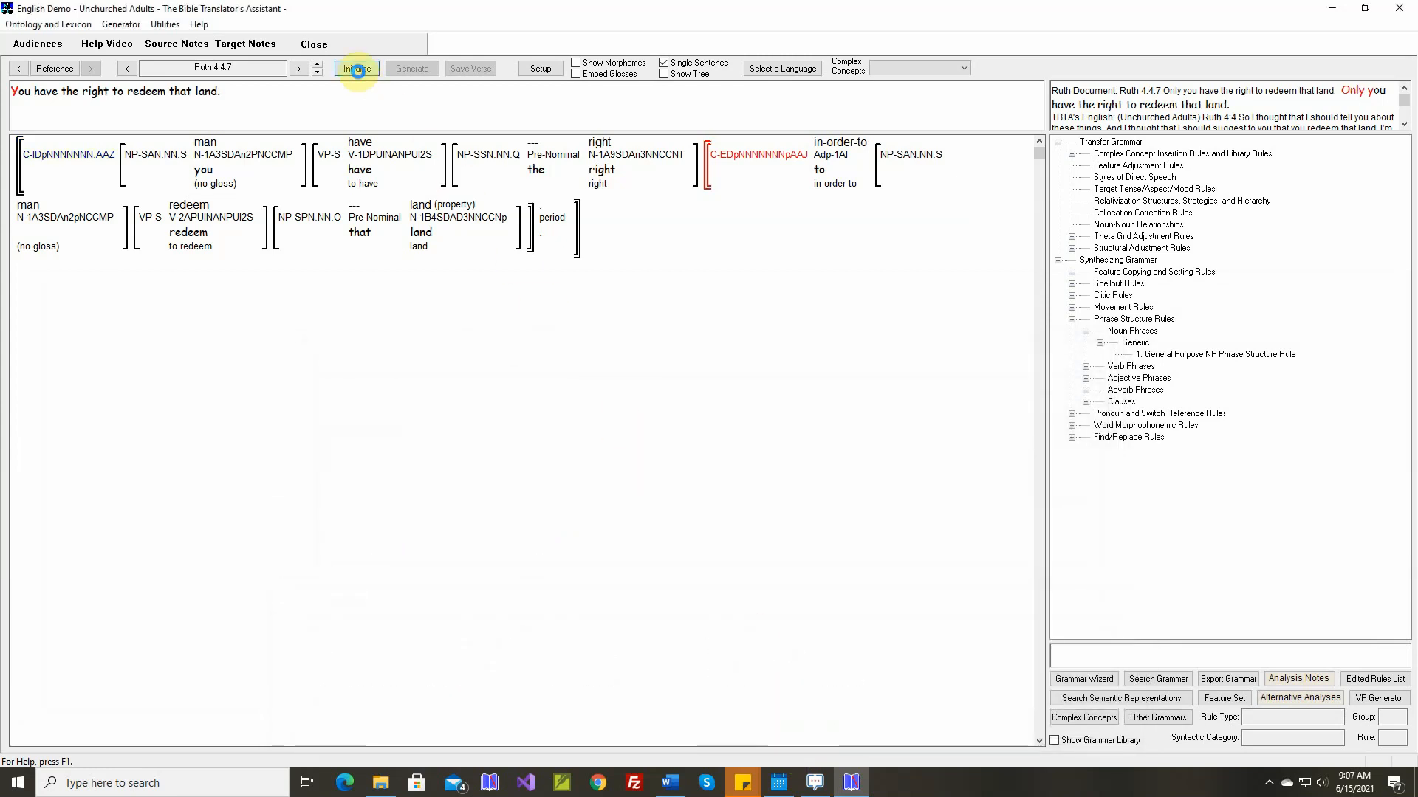
pyautogui.click(416, 70)
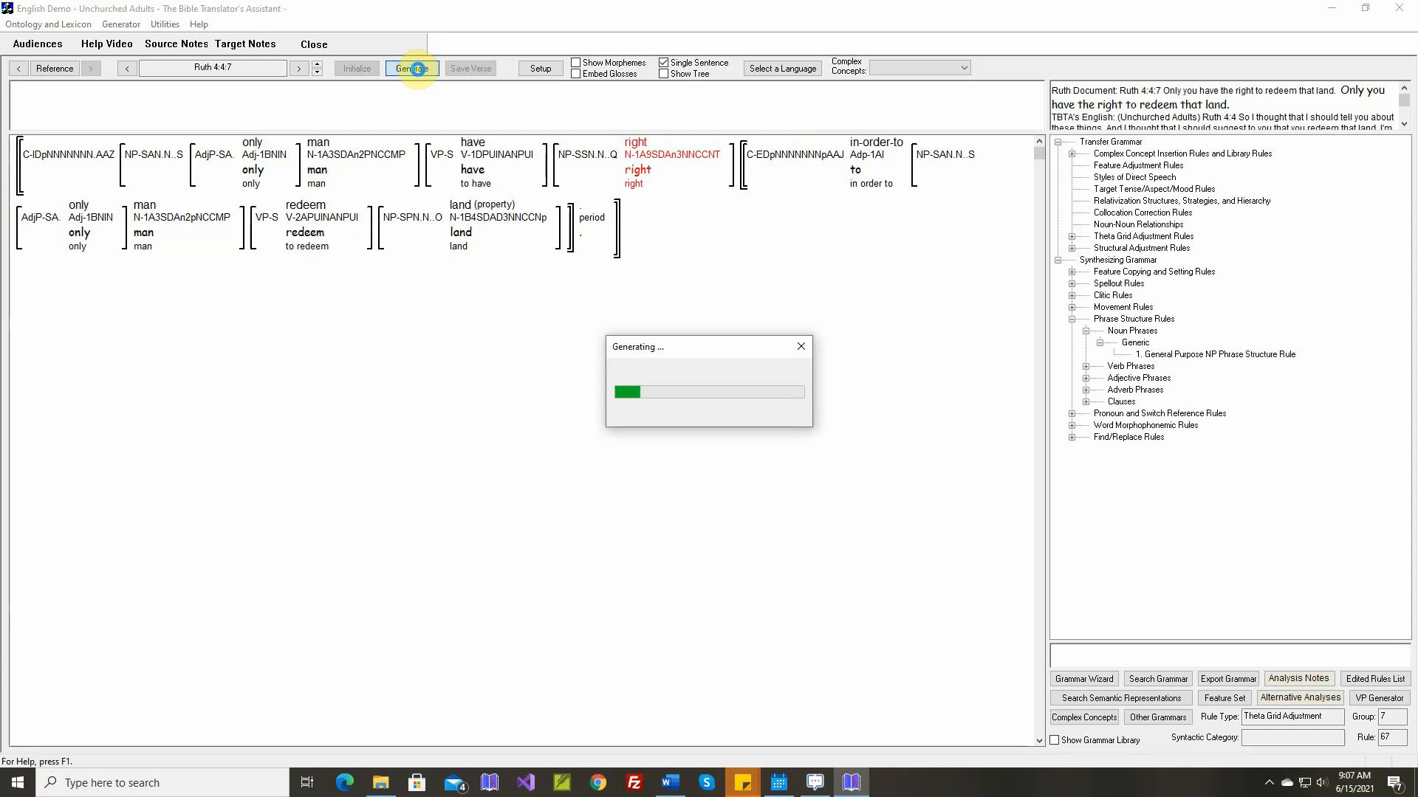
pyautogui.click(320, 69)
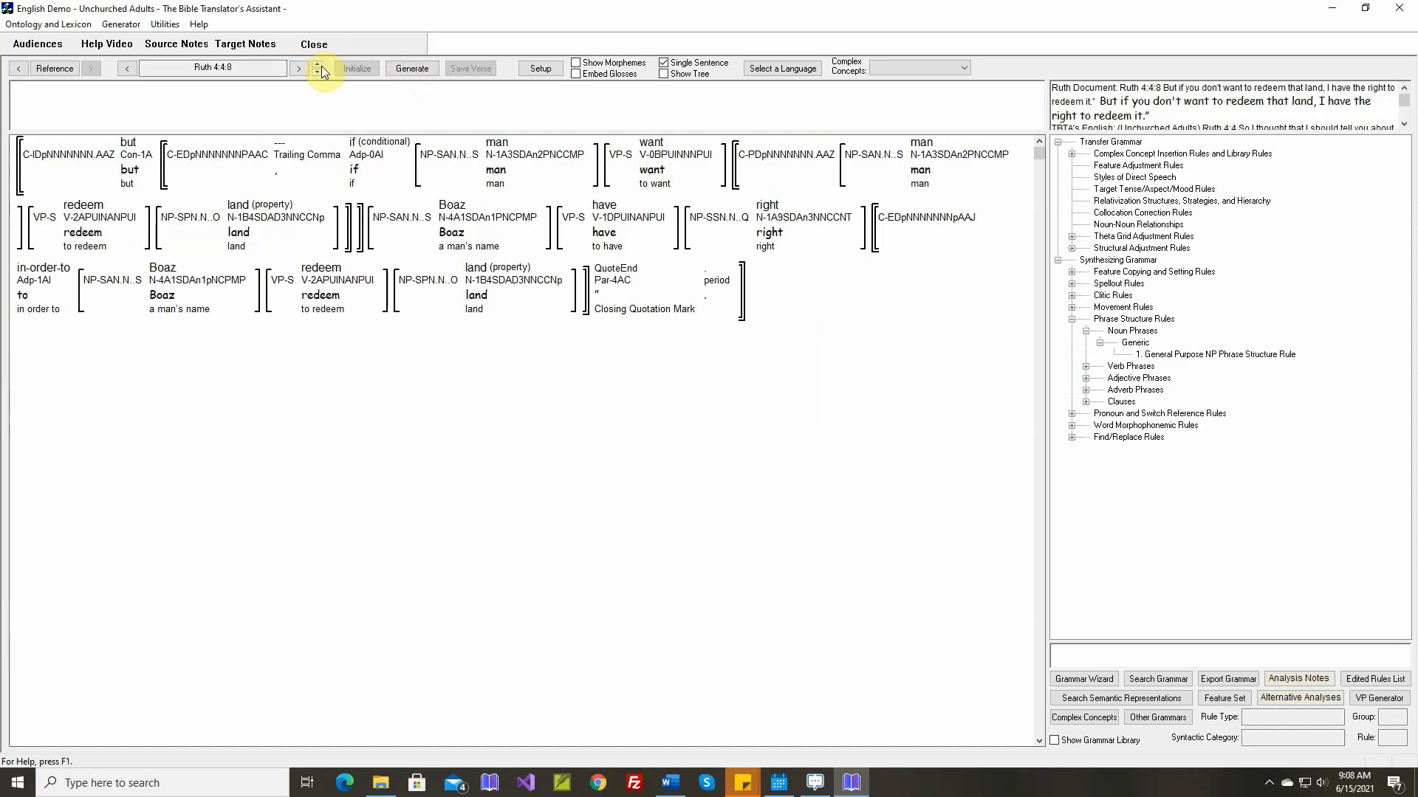
pyautogui.click(413, 69)
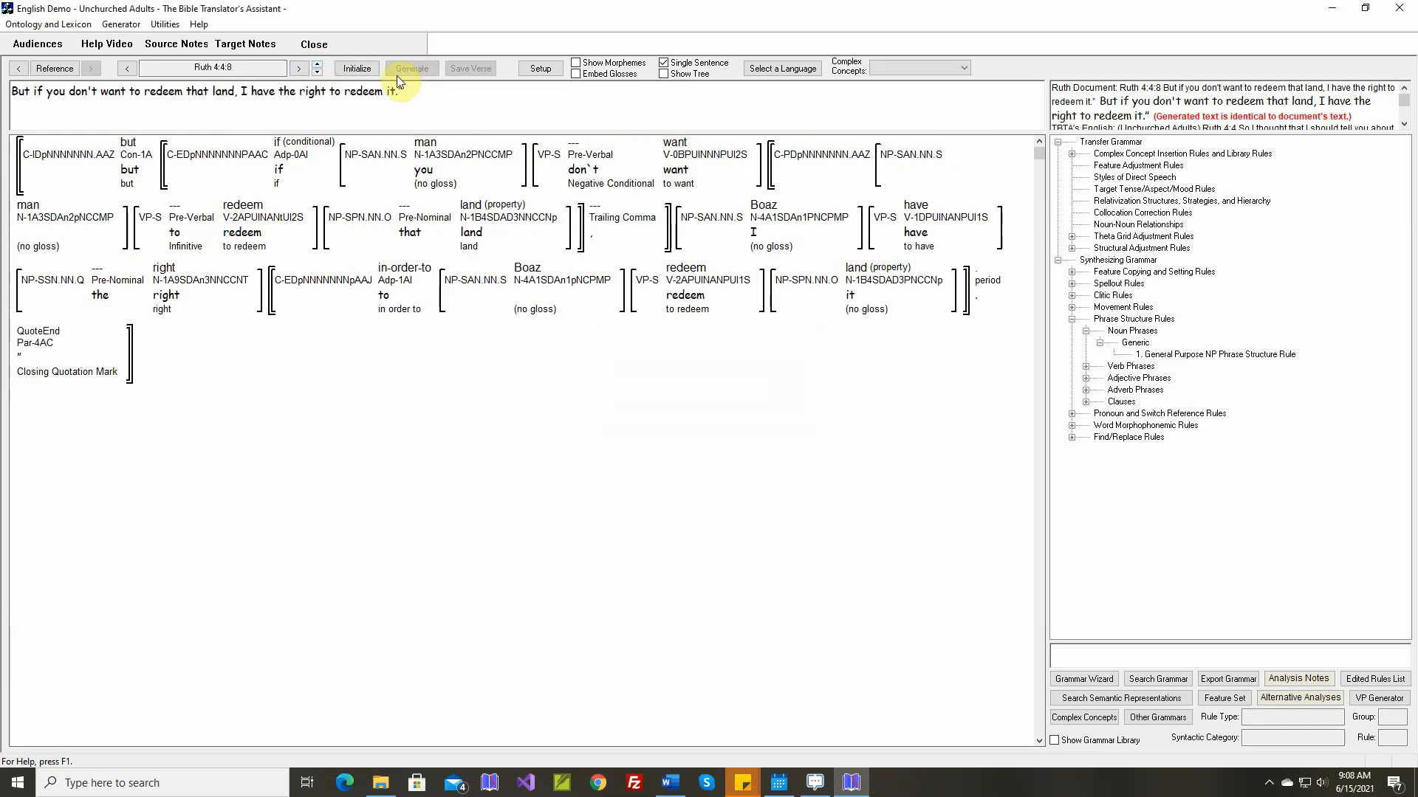
pyautogui.click(316, 64)
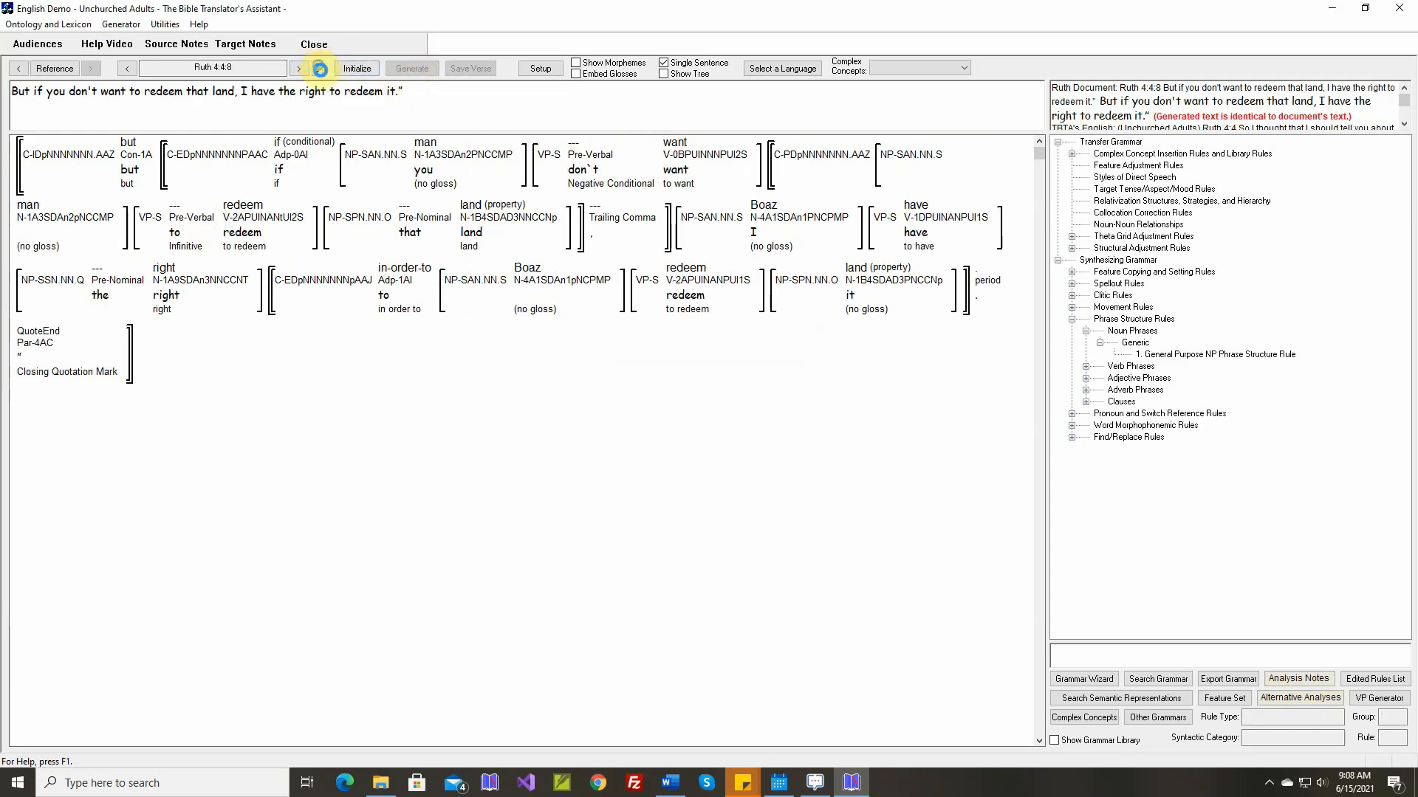
pyautogui.click(418, 68)
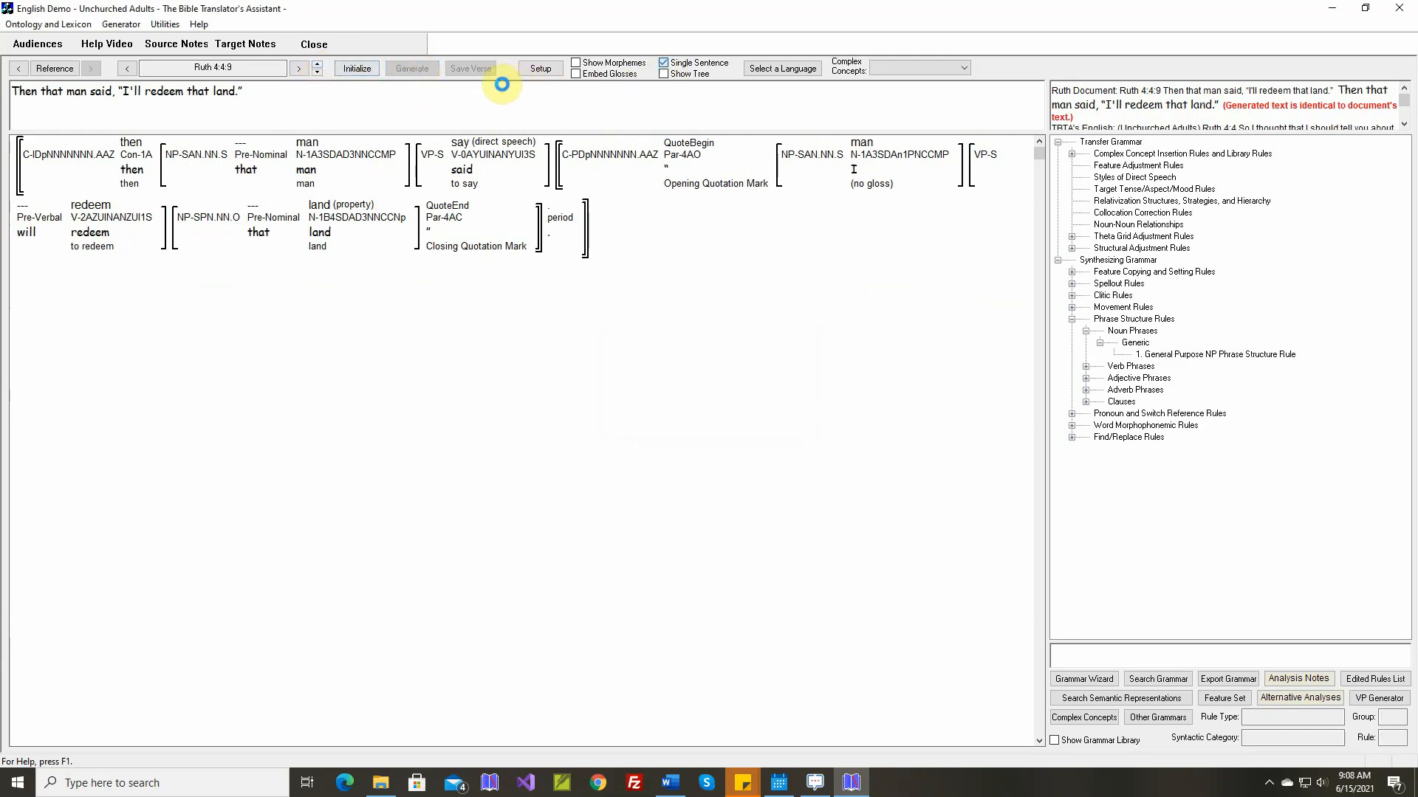
# Generate the whole verse Ruth 4:4, check its text against the document's text, and save the verse
pyautogui.click(418, 69)
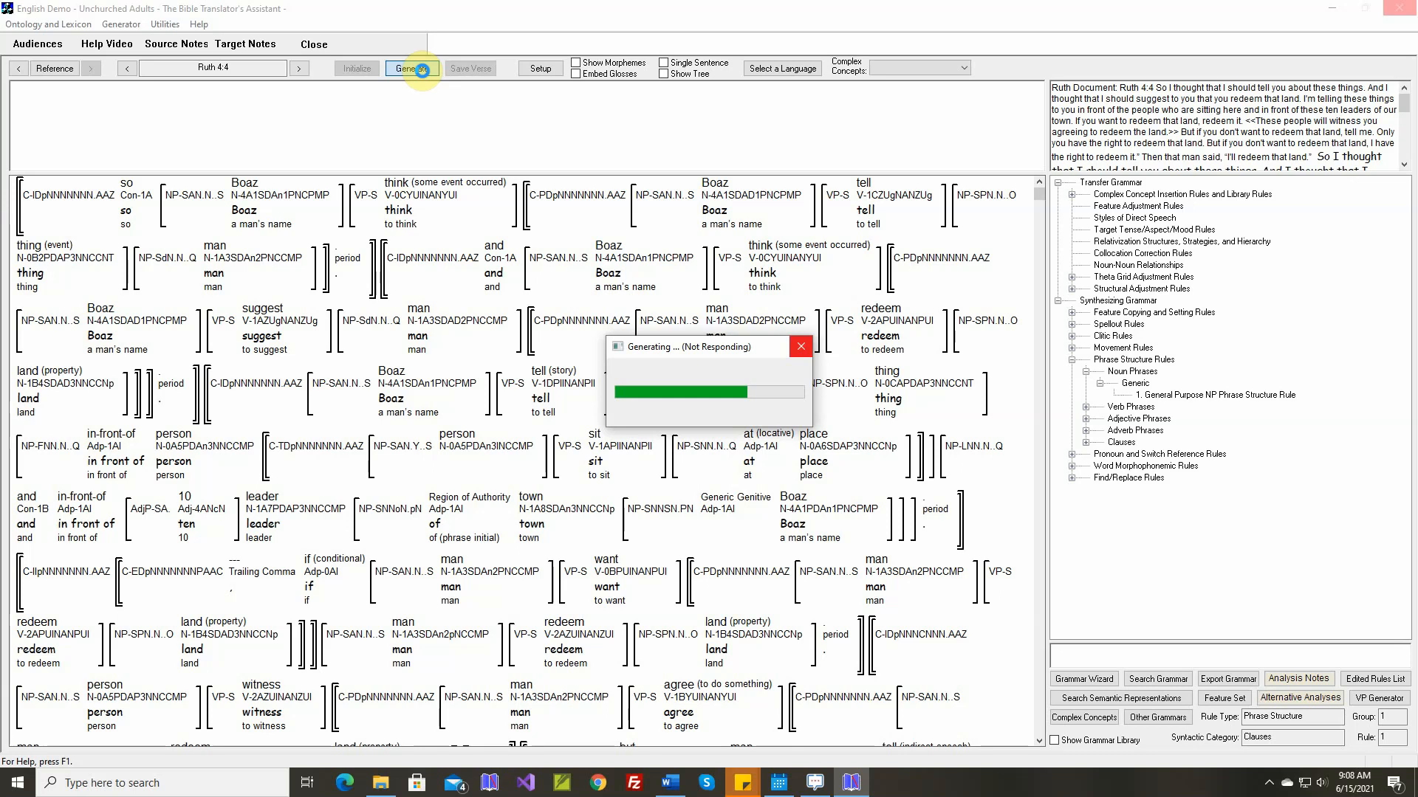
pyautogui.click(1405, 166)
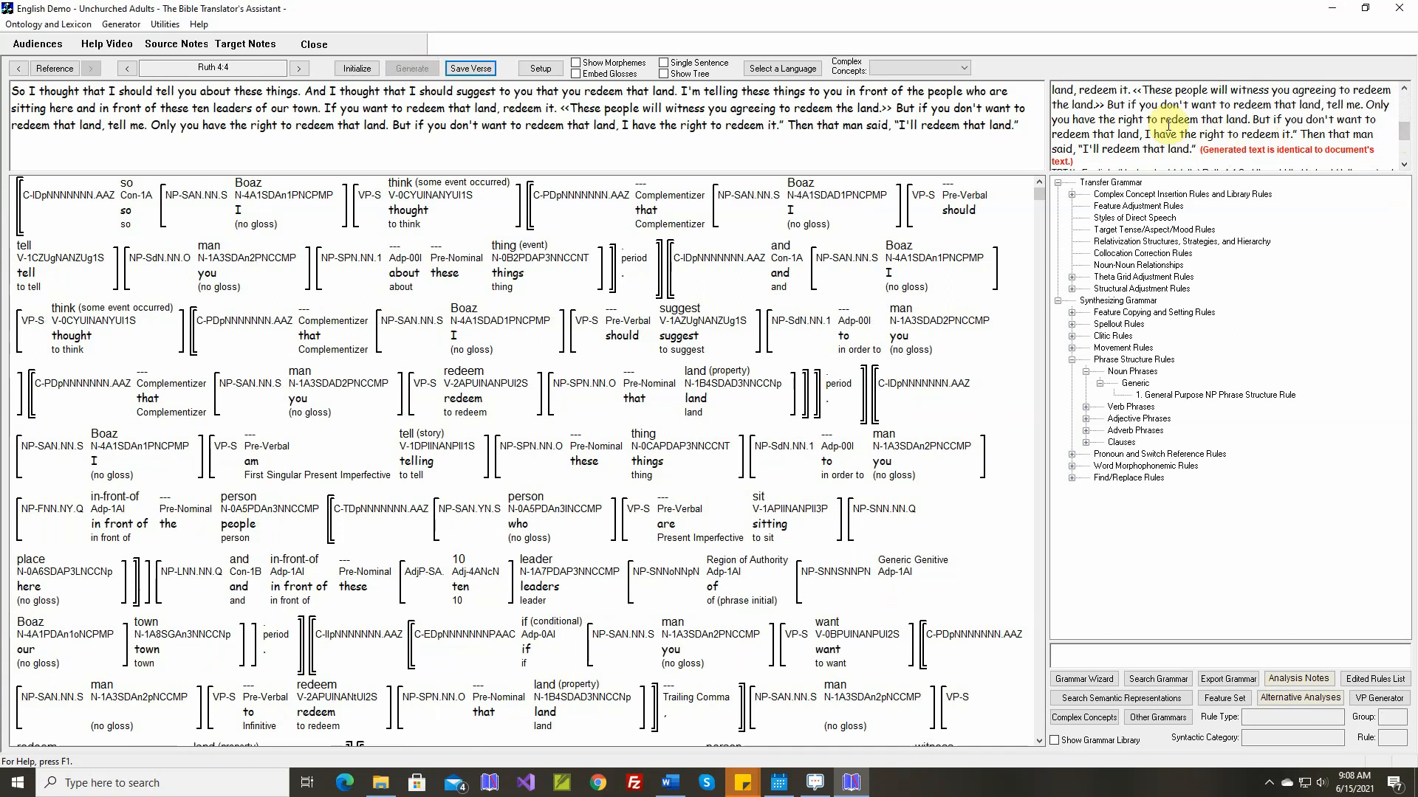
pyautogui.click(472, 70)
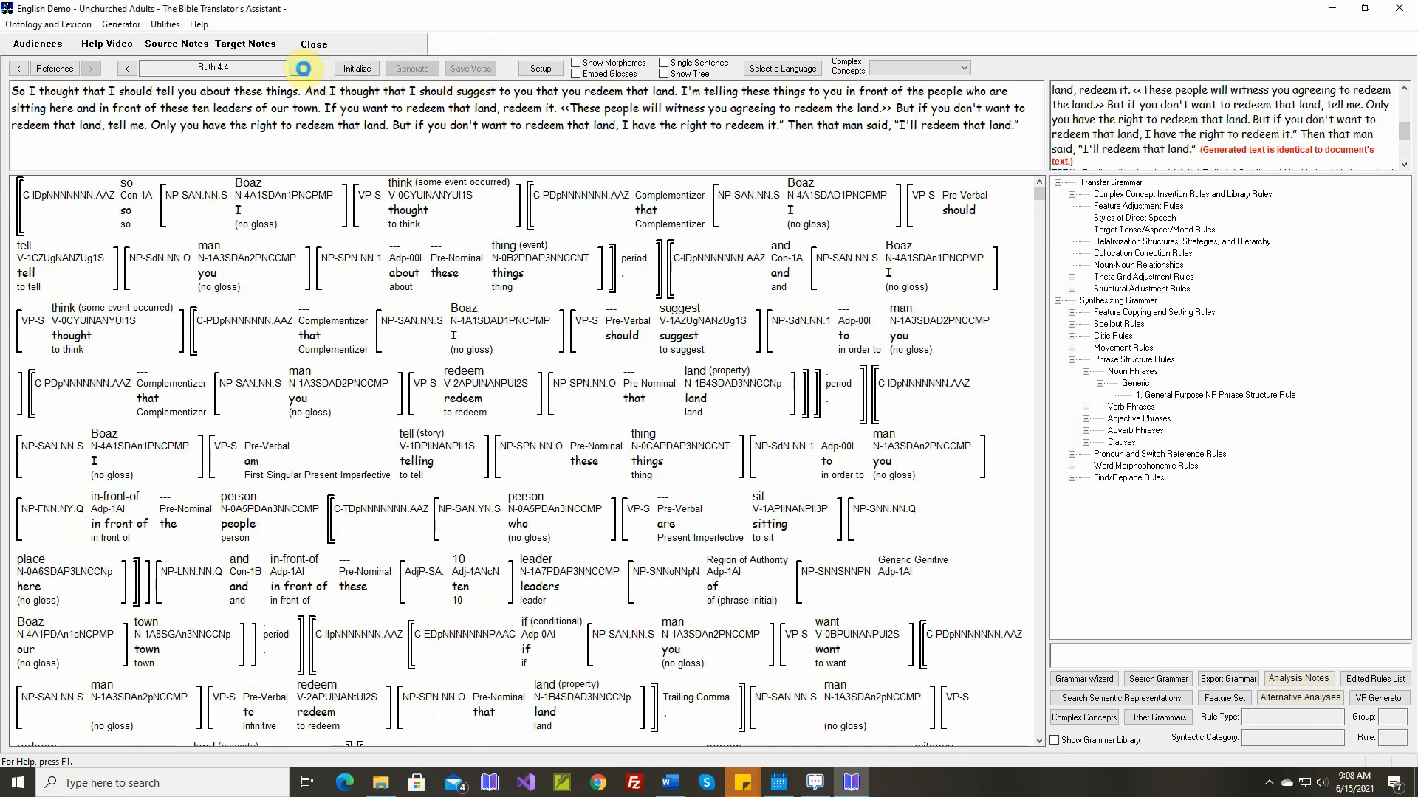
# Show Ruth 4:5 one sentence at a time and map the temporal adposition concept "on" (sense E) to the existing target stem "on"
pyautogui.click(663, 62)
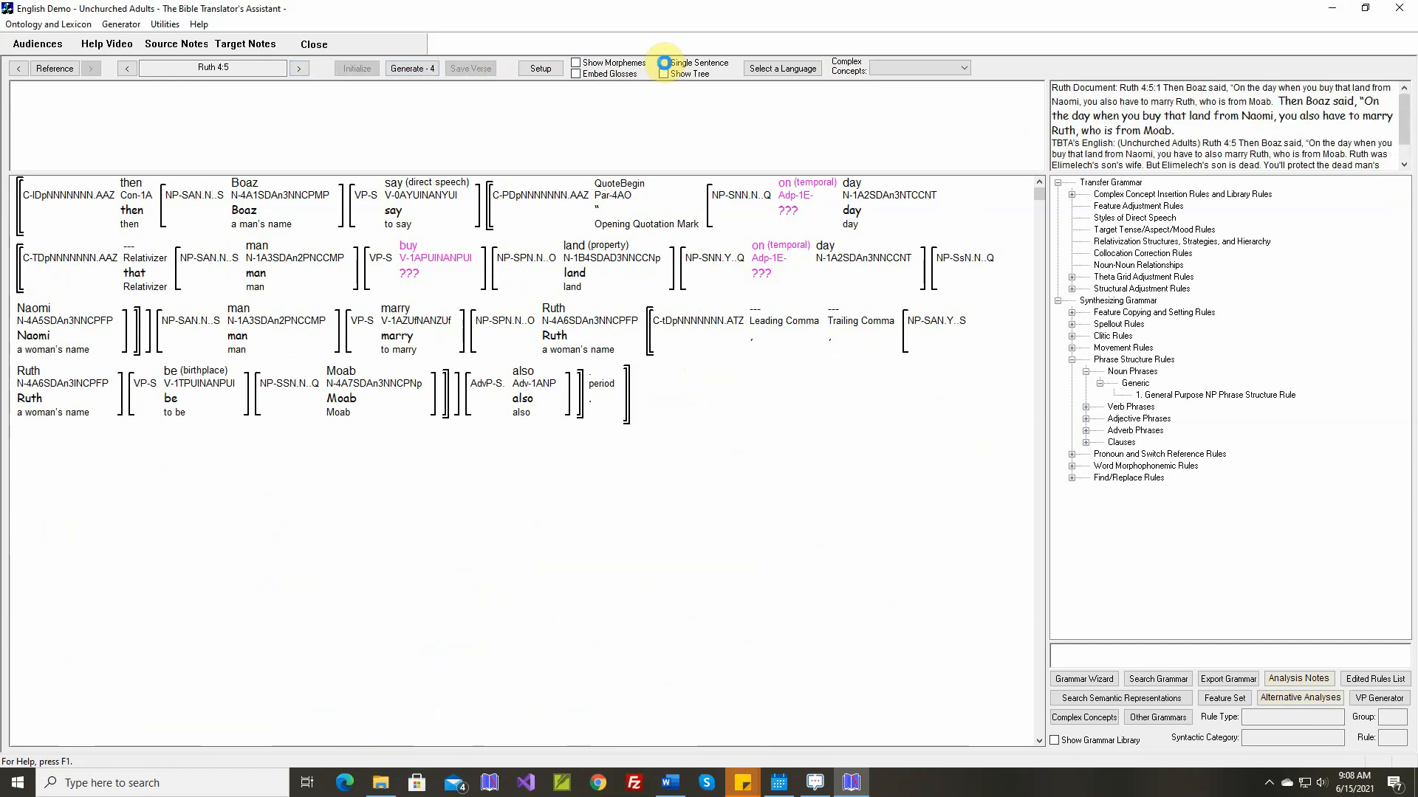
pyautogui.rightClick(790, 150)
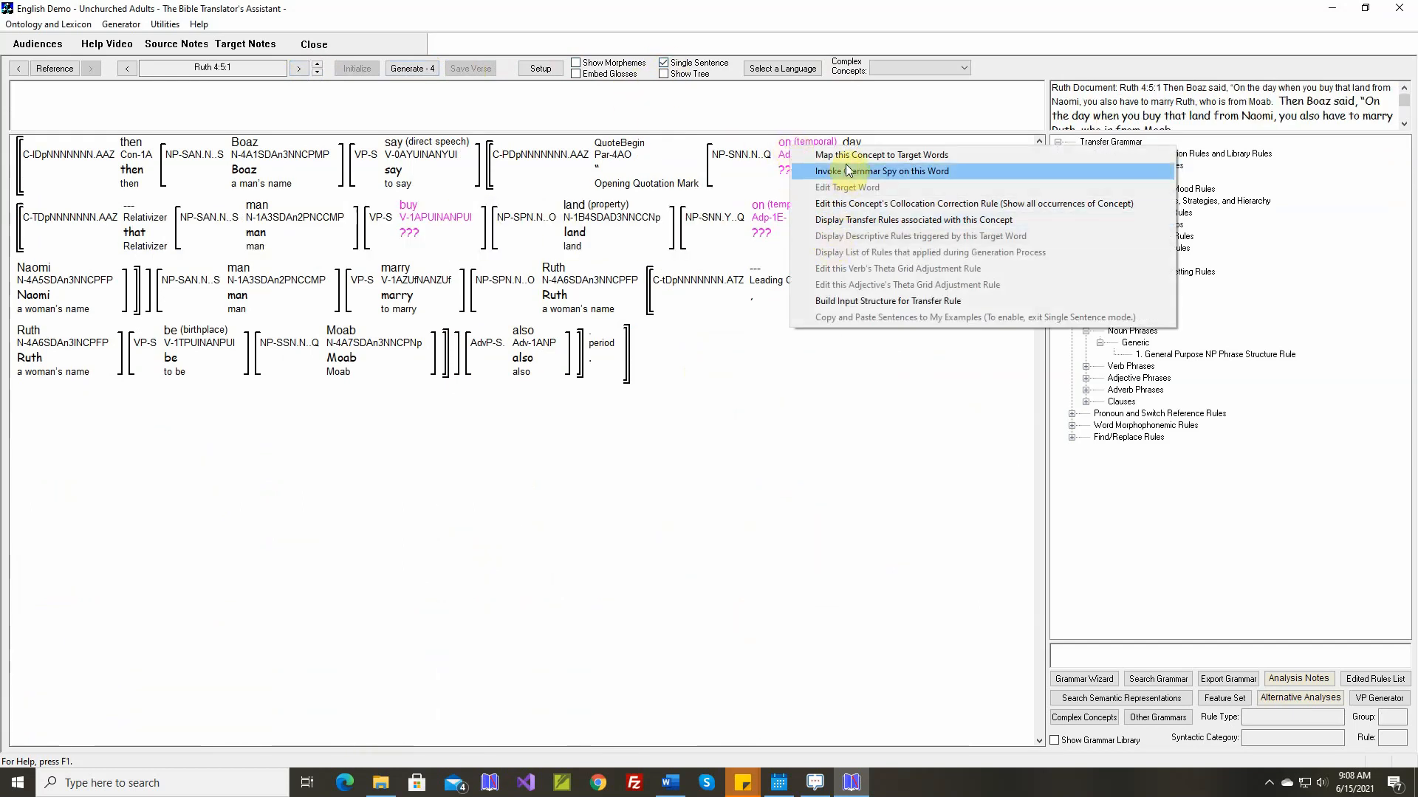
pyautogui.click(878, 155)
pyautogui.scroll(-3, 506, 451)
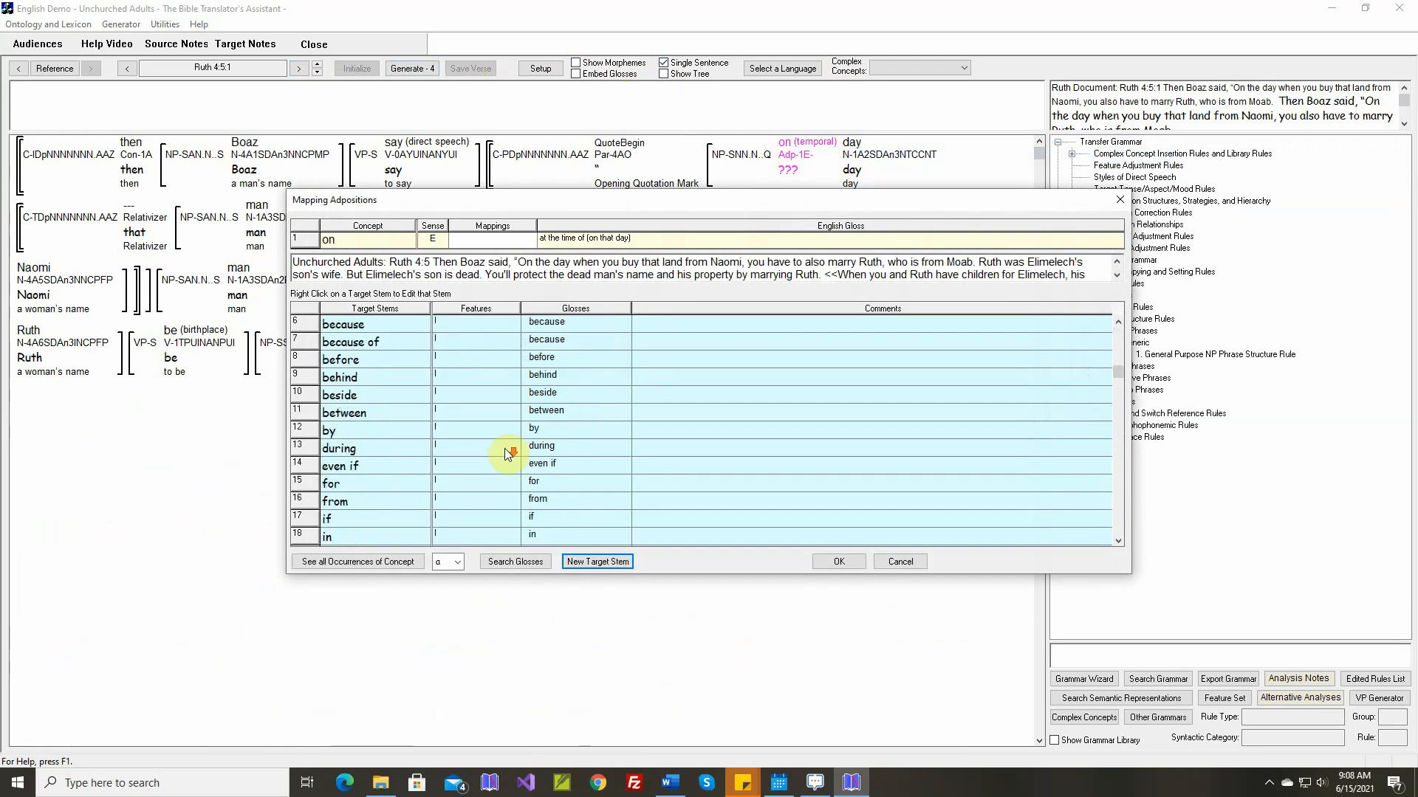
pyautogui.scroll(-1, 424, 466)
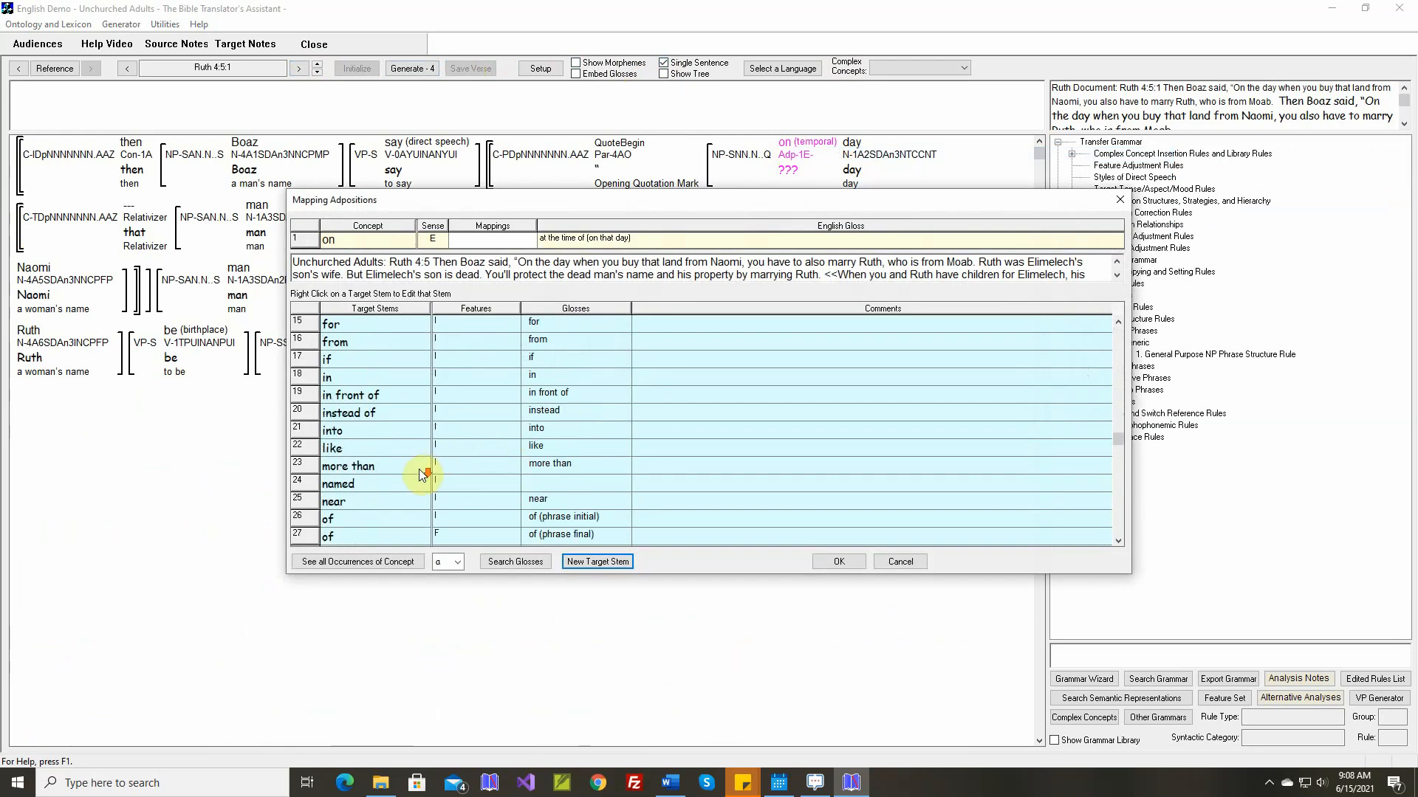
pyautogui.scroll(-1, 415, 472)
pyautogui.click(399, 506)
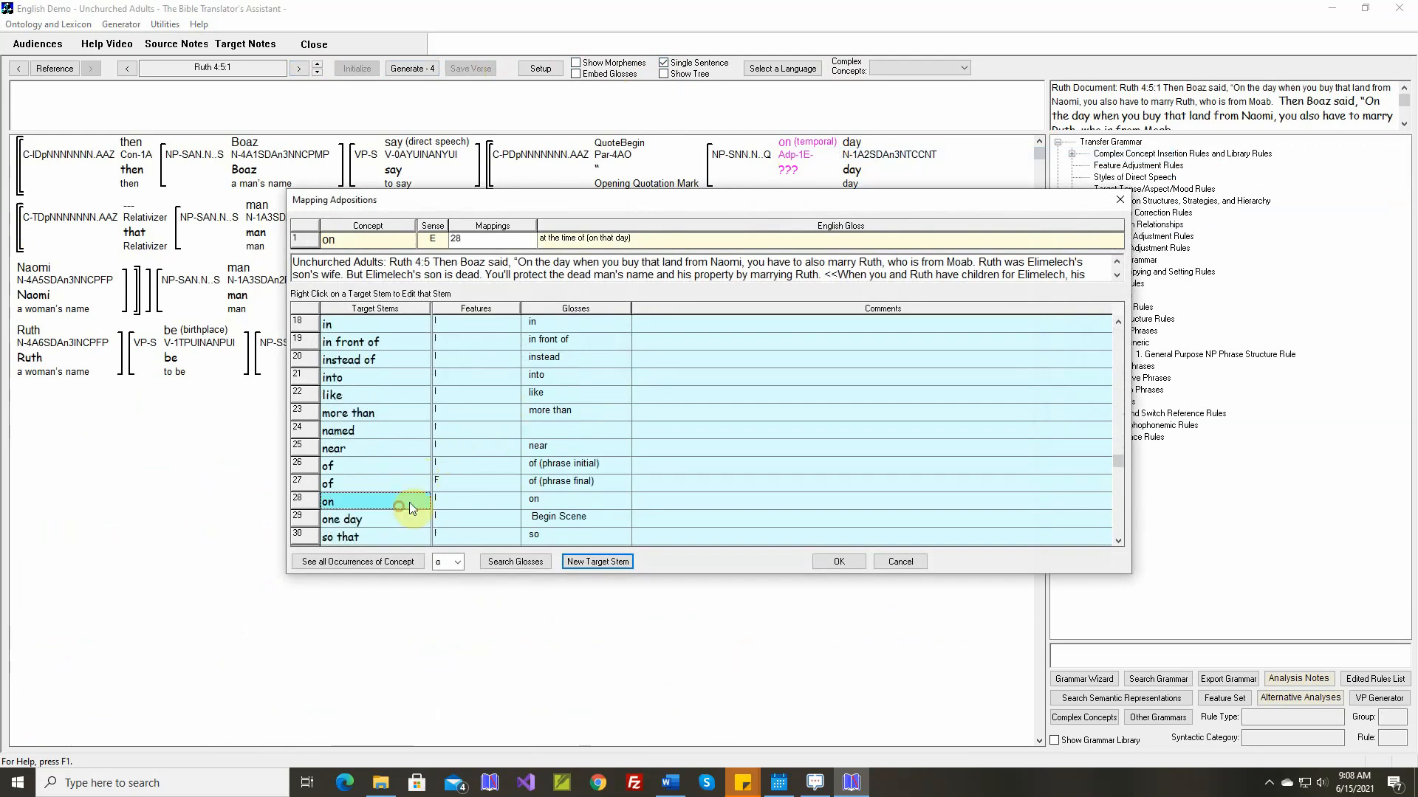
pyautogui.click(837, 562)
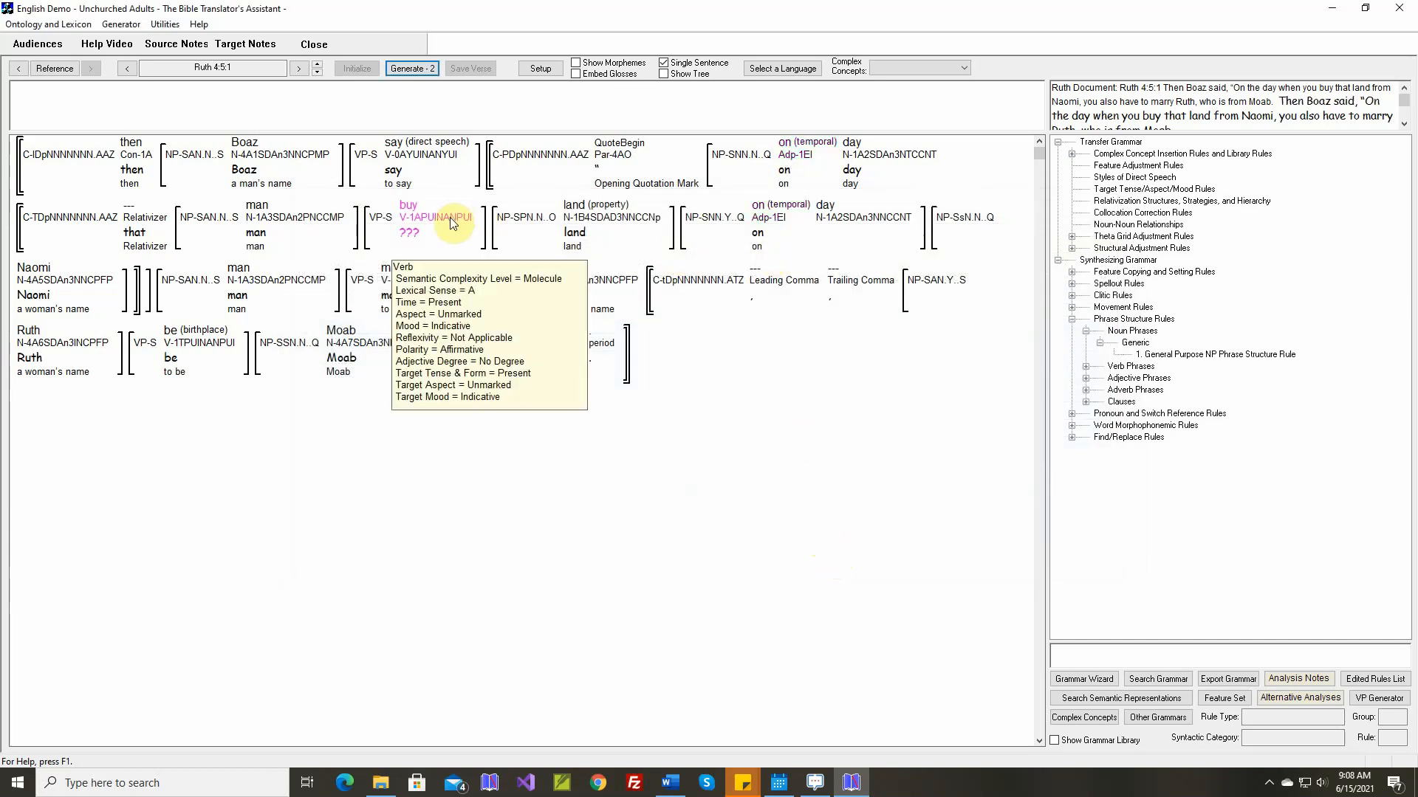
# Create a new verb target stem "buy" for the concept "buy" (sense A) and set its past form to "bought"
pyautogui.rightClick(415, 205)
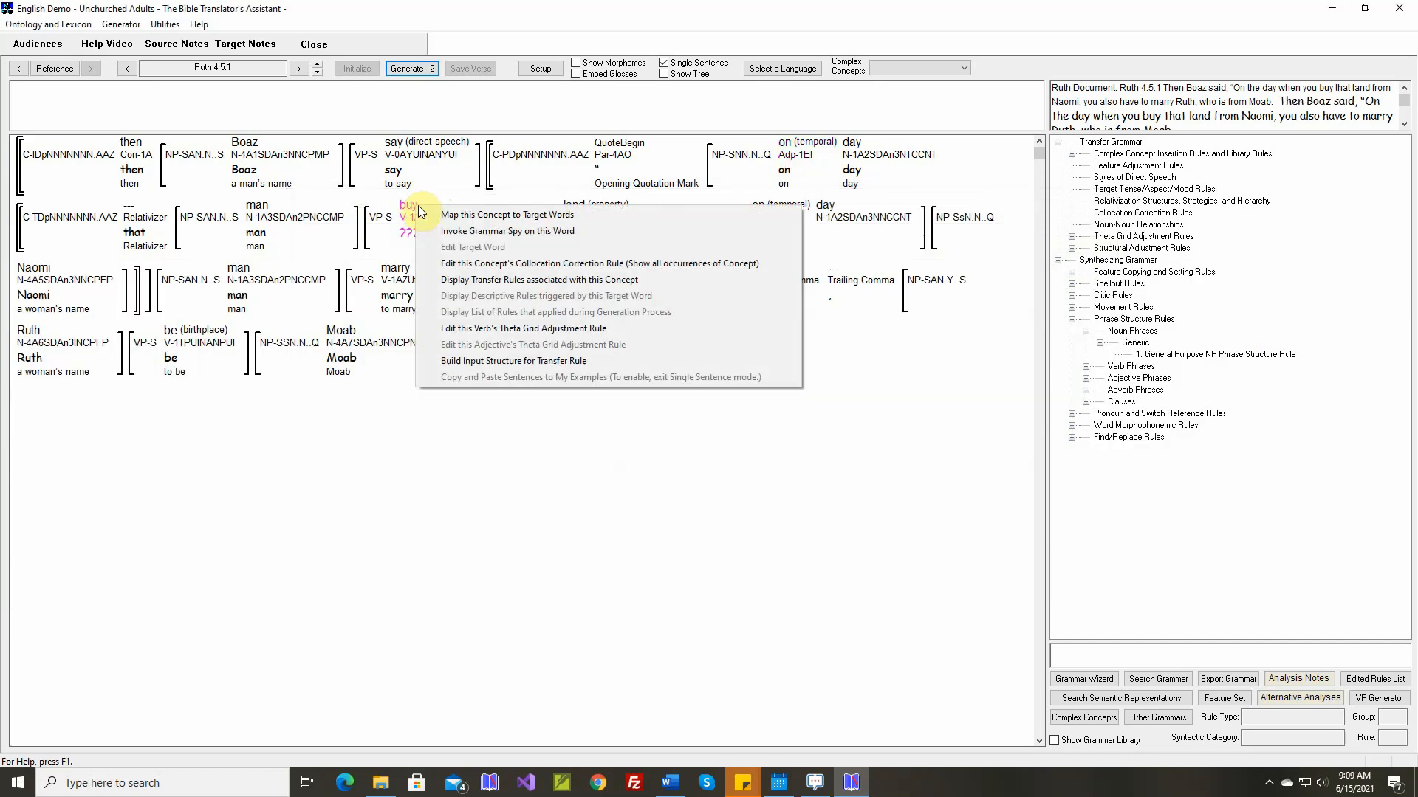
pyautogui.click(432, 215)
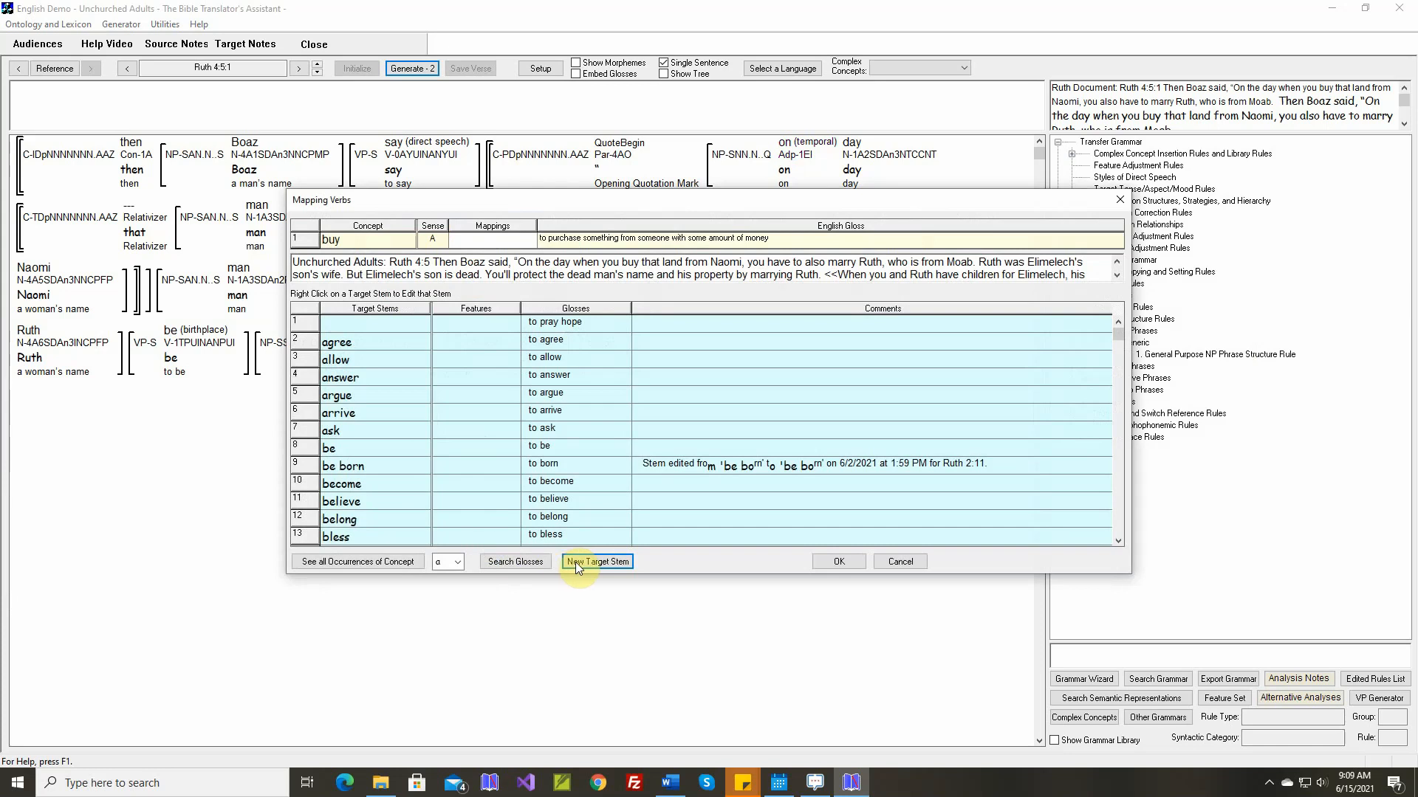
pyautogui.click(597, 561)
pyautogui.write('buy')
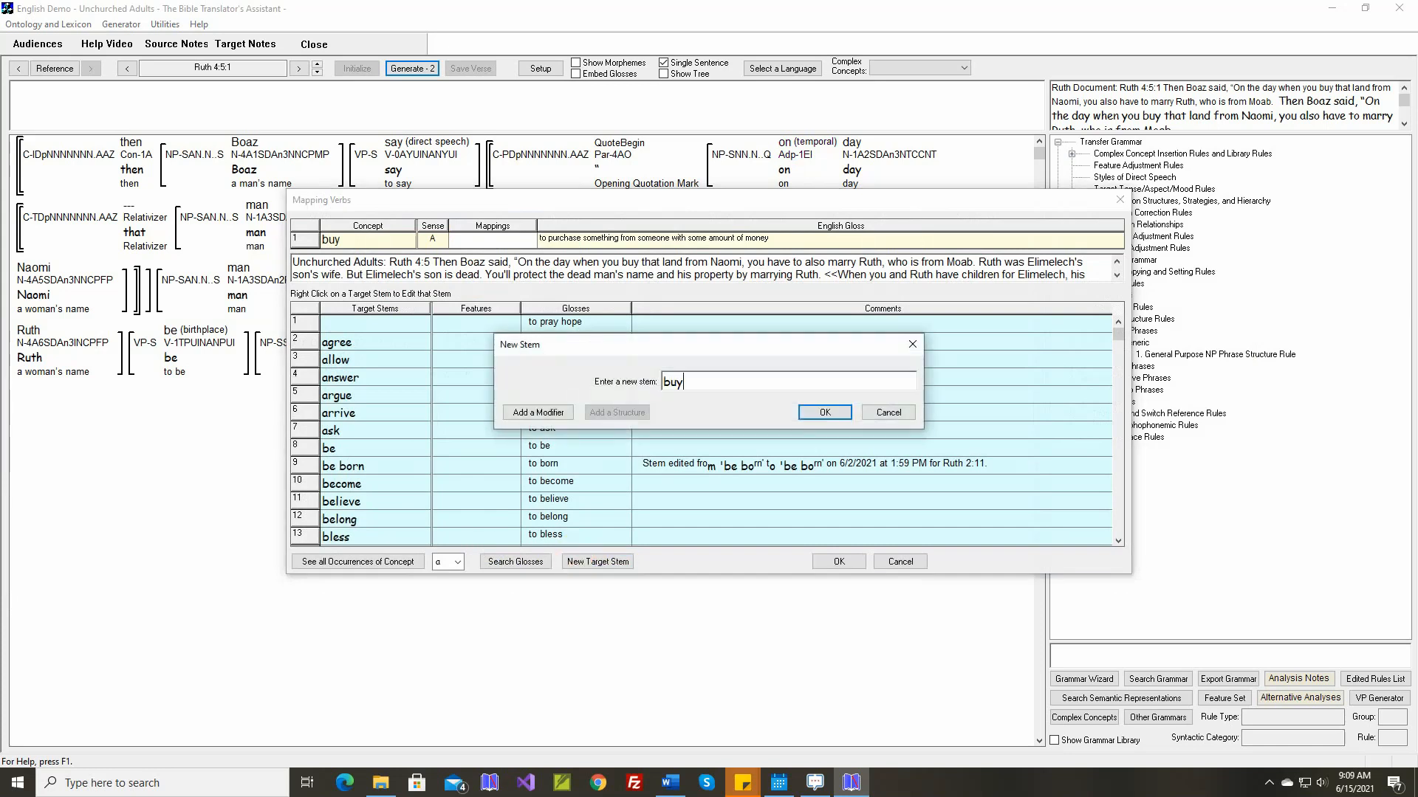
pyautogui.press('Return')
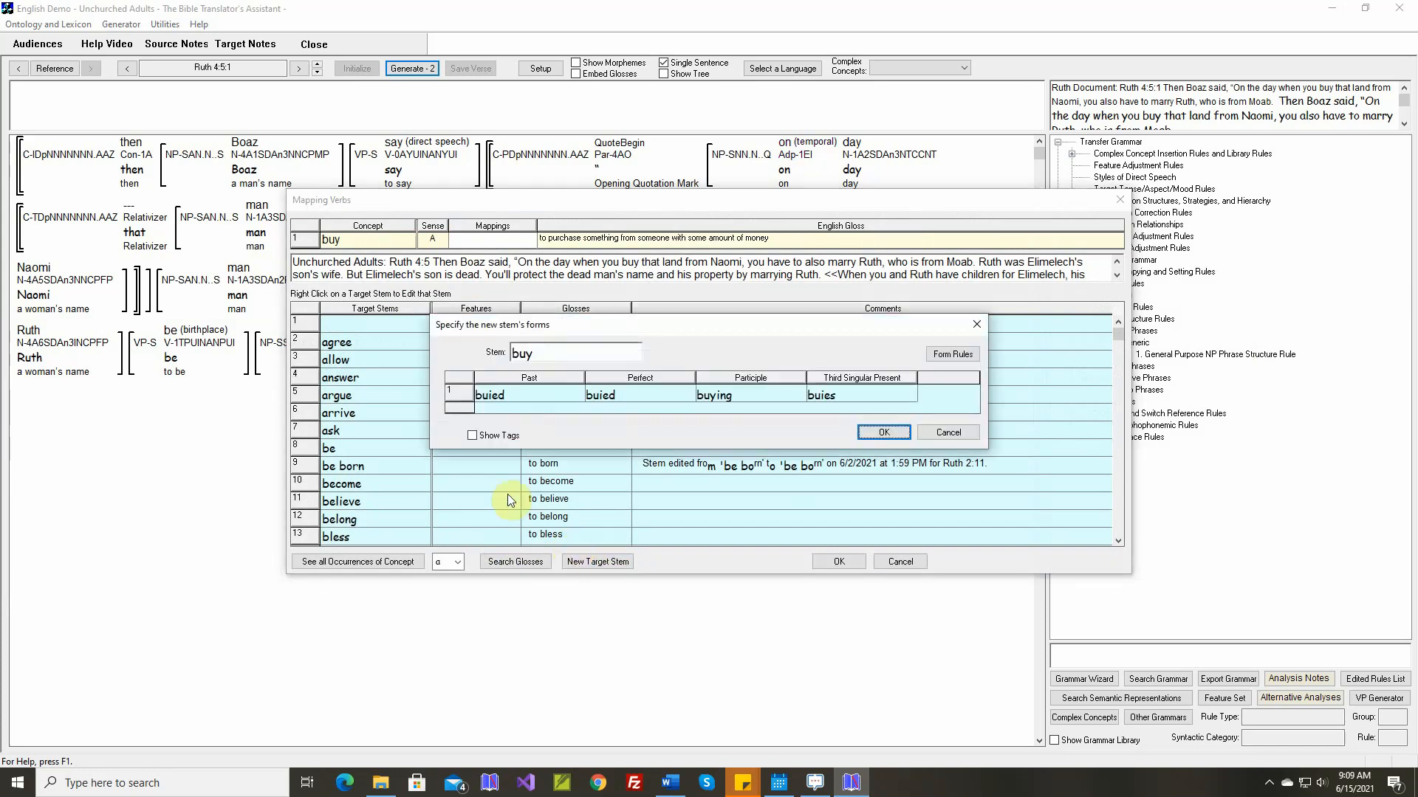
pyautogui.doubleClick(530, 396)
pyautogui.press('BackSpace')
pyautogui.press('BackSpace')
pyautogui.press('BackSpace')
pyautogui.press('BackSpace')
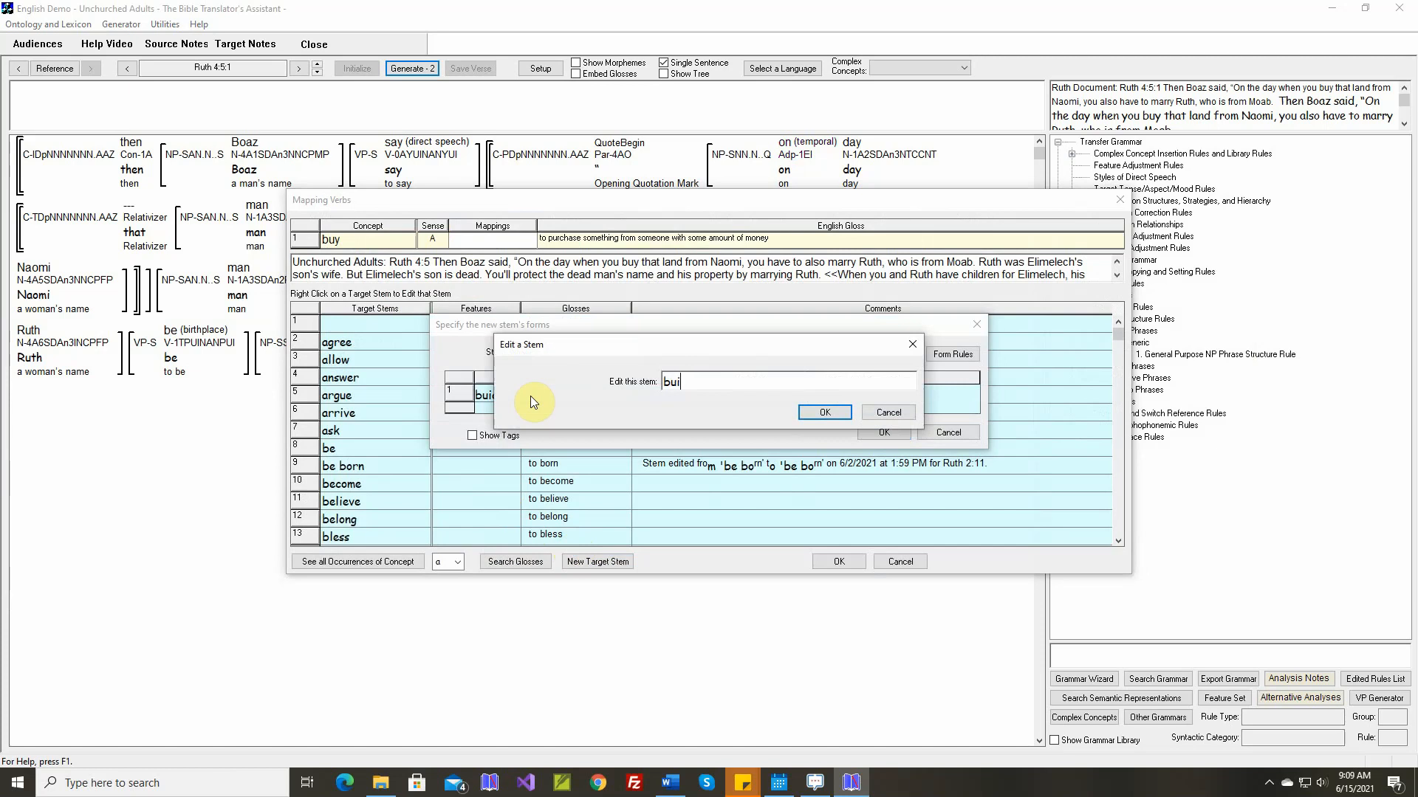
pyautogui.write('ought')
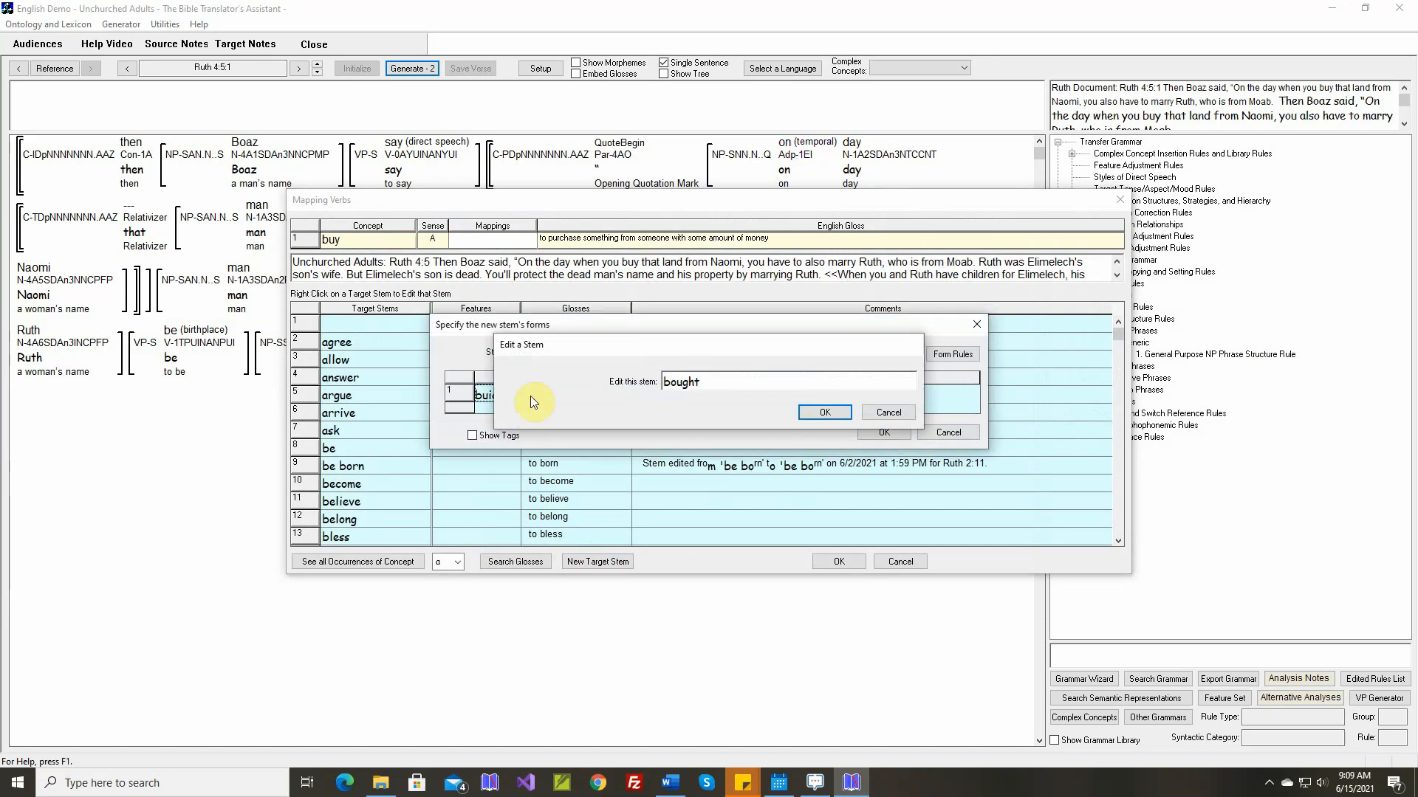
pyautogui.press('Return')
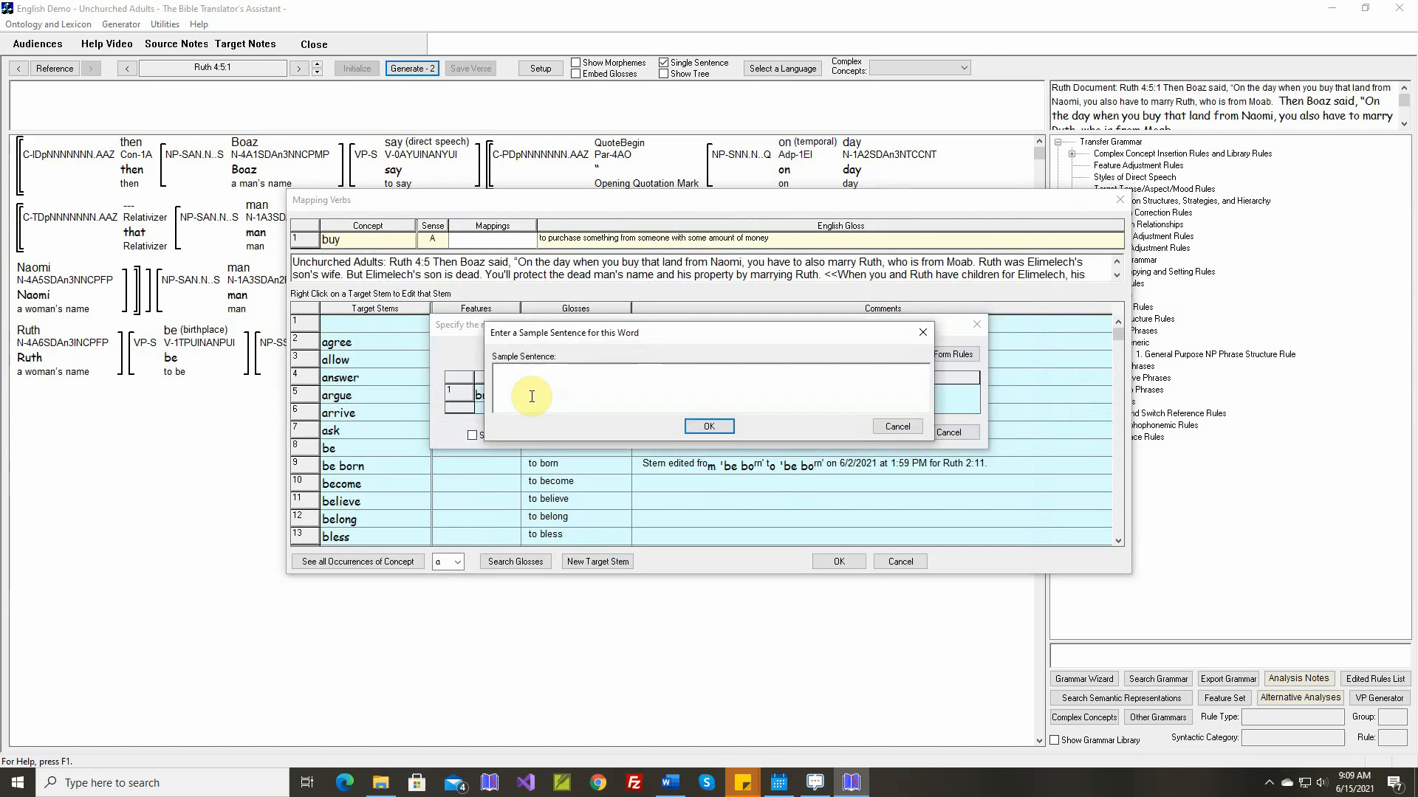
pyautogui.click(708, 427)
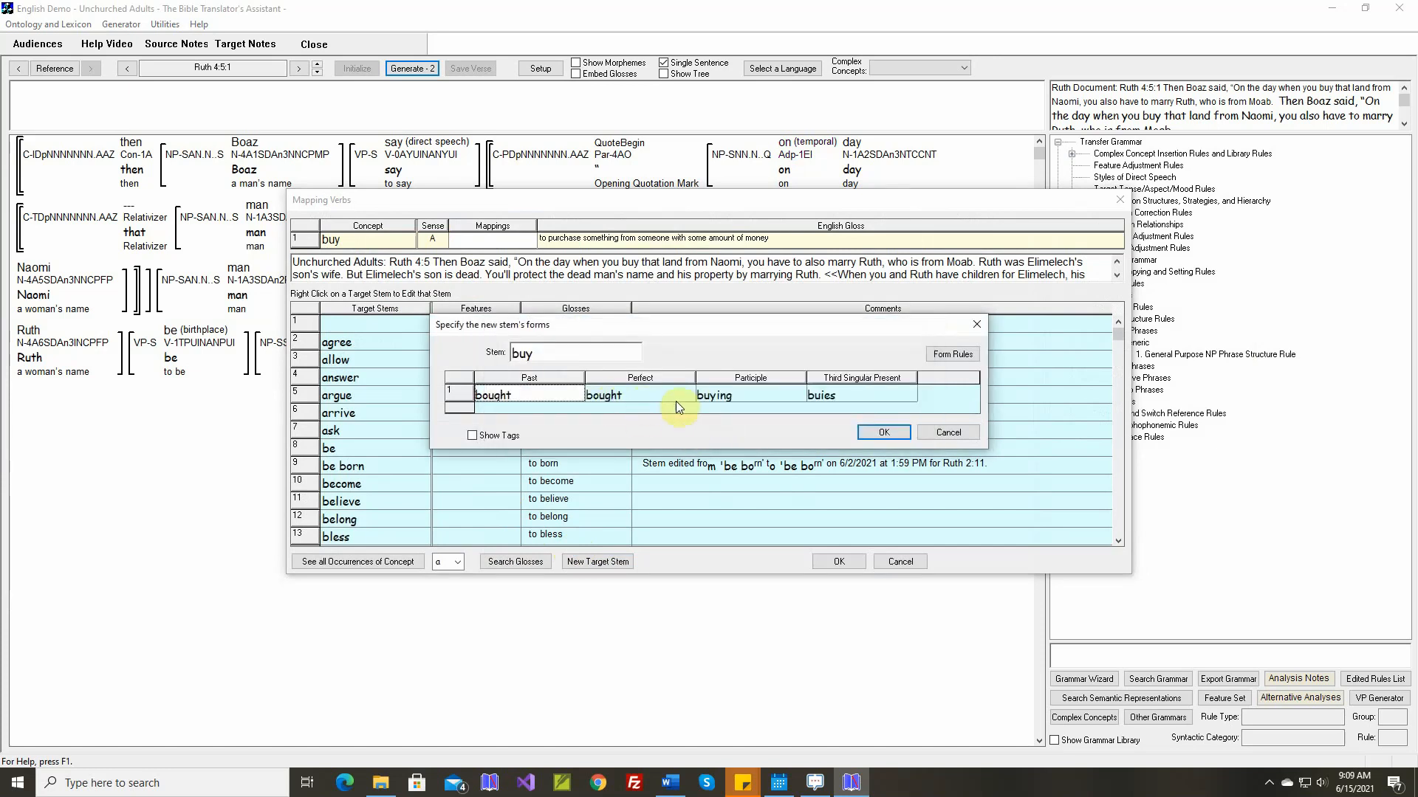
# Set the third singular present of "buy" to "buys", save the stem and map the concept "buy" to it
pyautogui.doubleClick(821, 397)
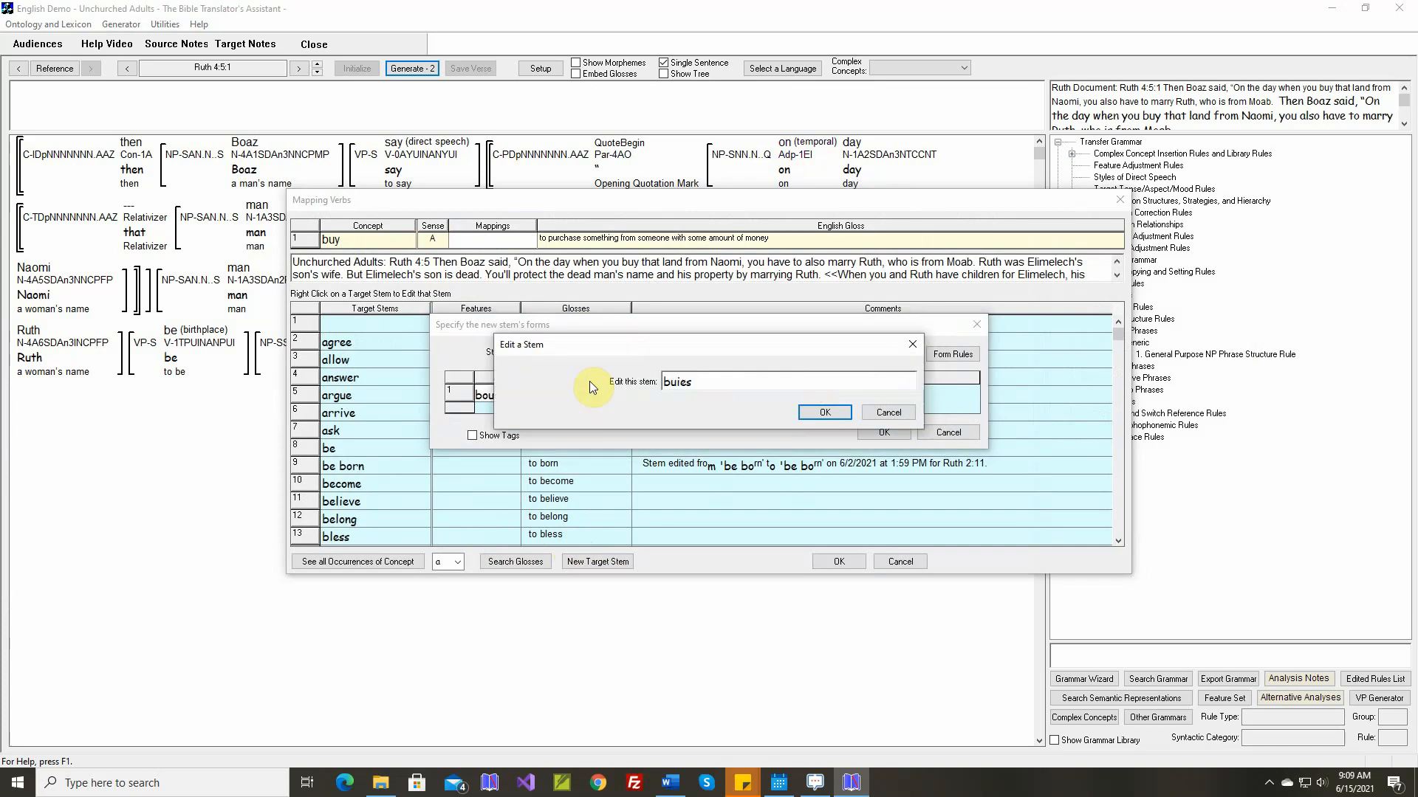
pyautogui.press('BackSpace')
pyautogui.press('BackSpace')
pyautogui.press('BackSpace')
pyautogui.write('ys')
pyautogui.press('Return')
pyautogui.press('Return')
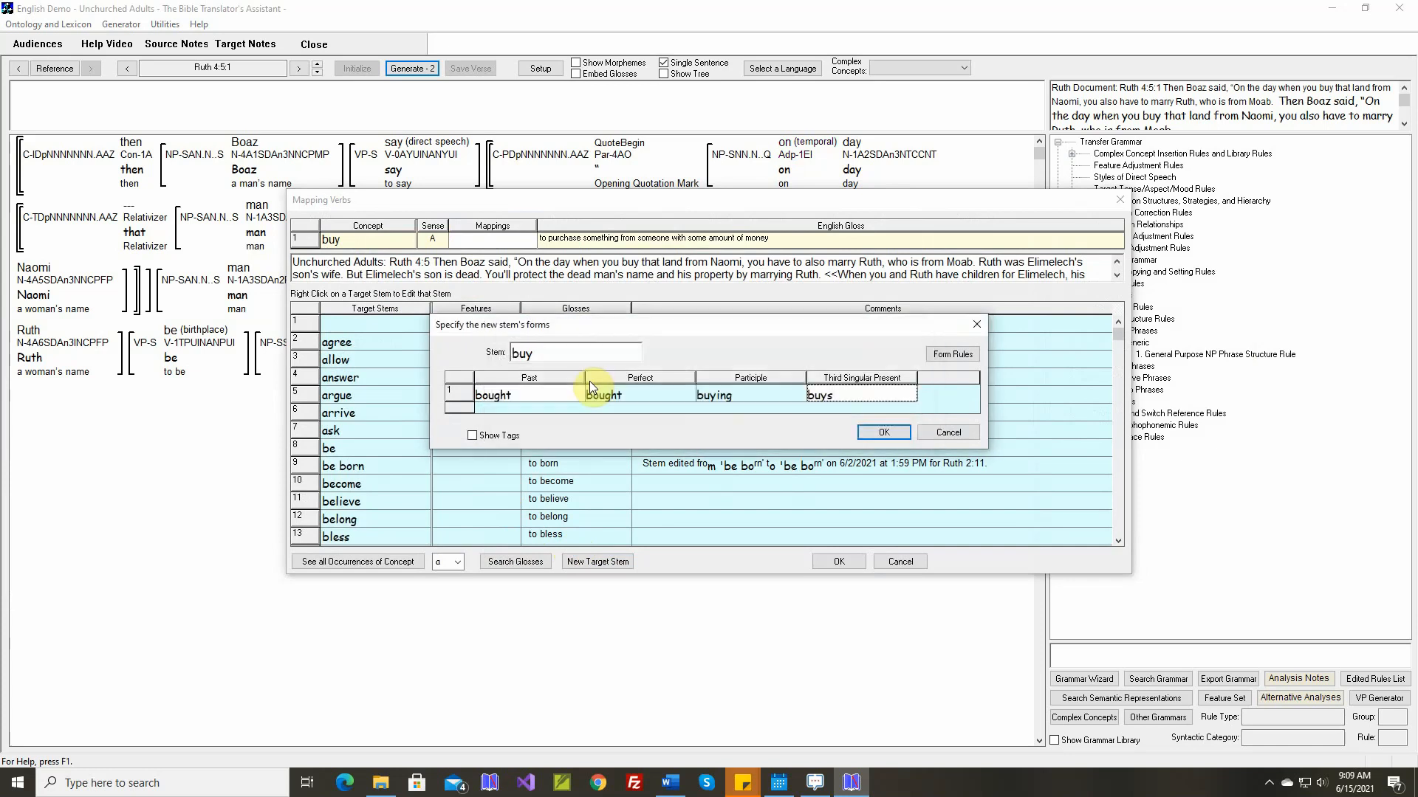
pyautogui.press('Return')
pyautogui.press('Return')
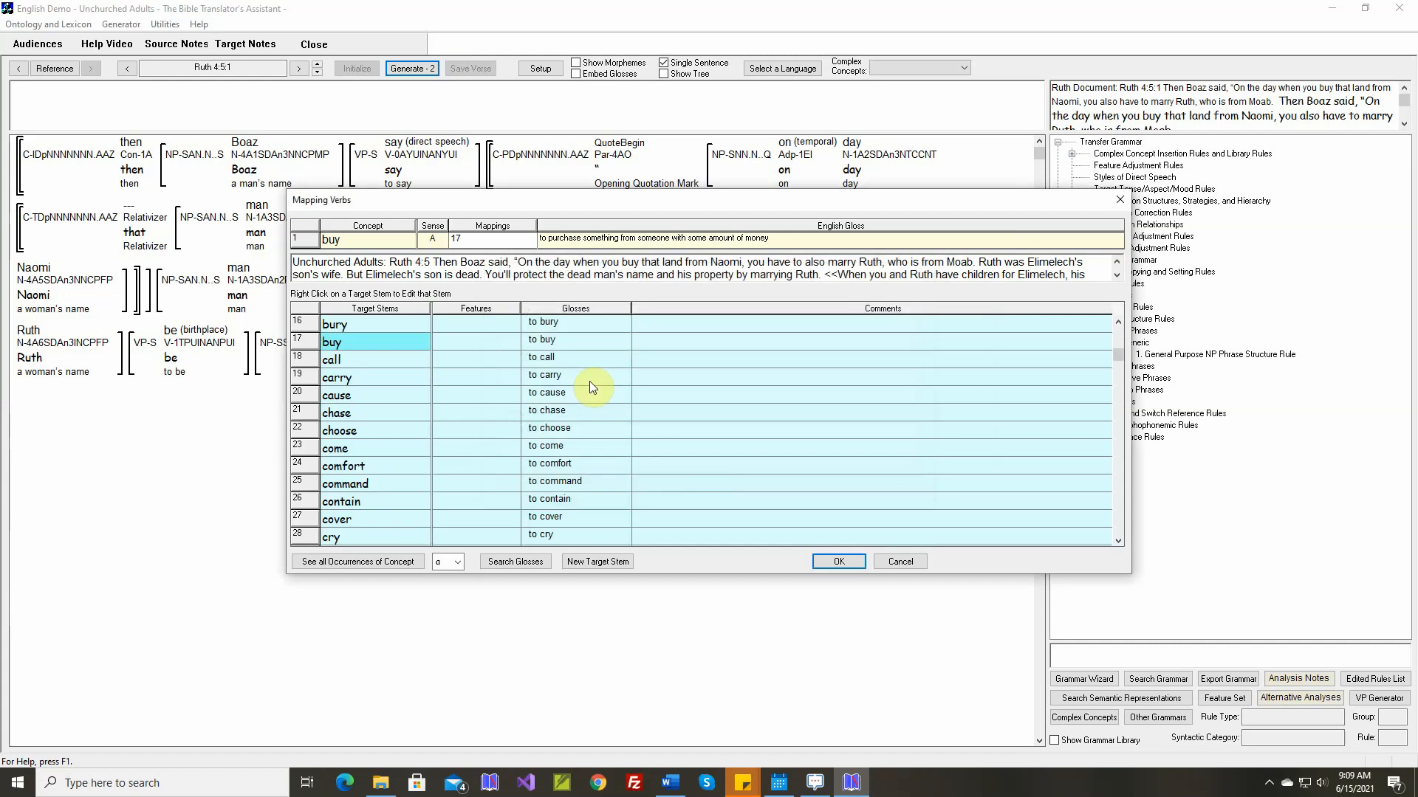
pyautogui.press('Return')
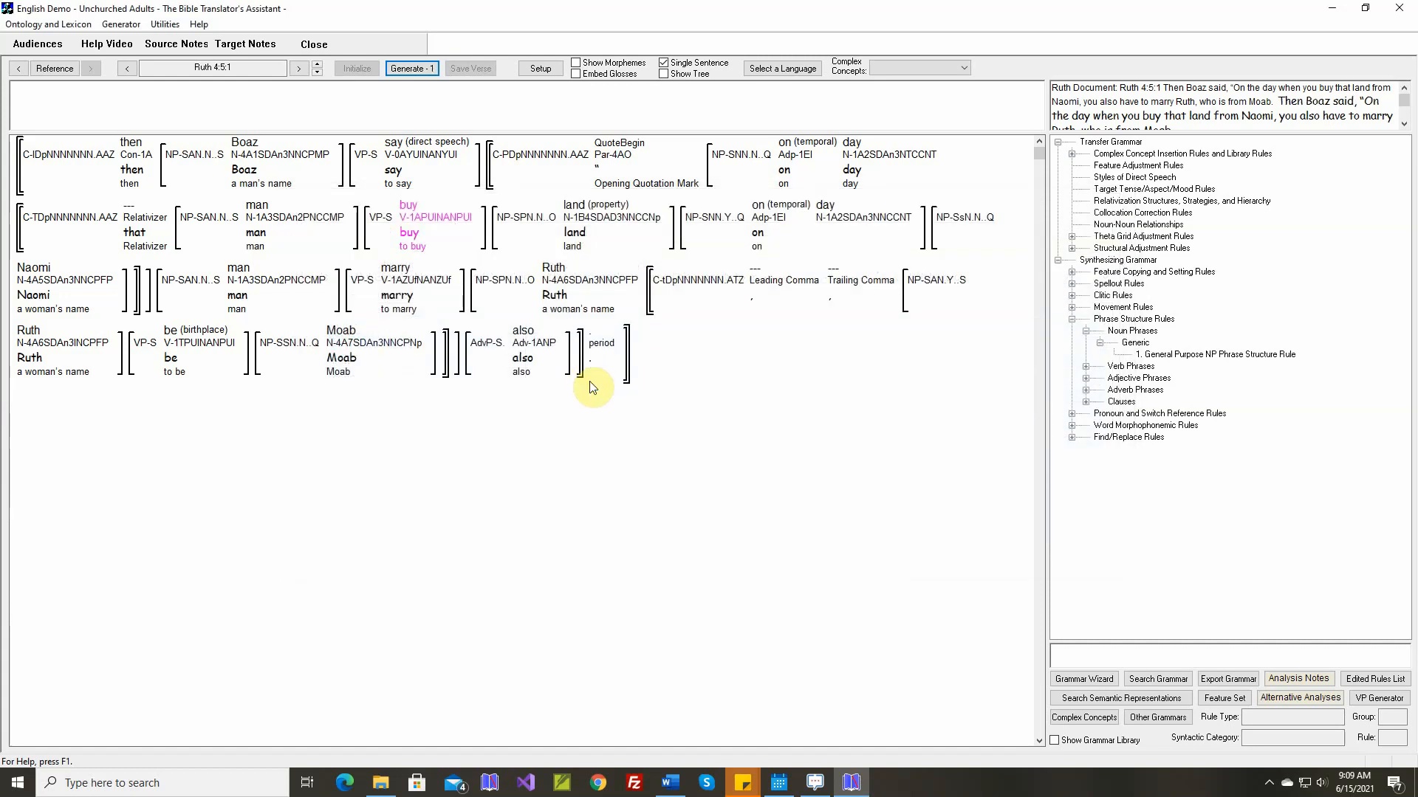
# In the theta grid adjustment rule for "buy" (sense A), set the Source argument to Oblique1 with the adposition "from"
pyautogui.rightClick(411, 234)
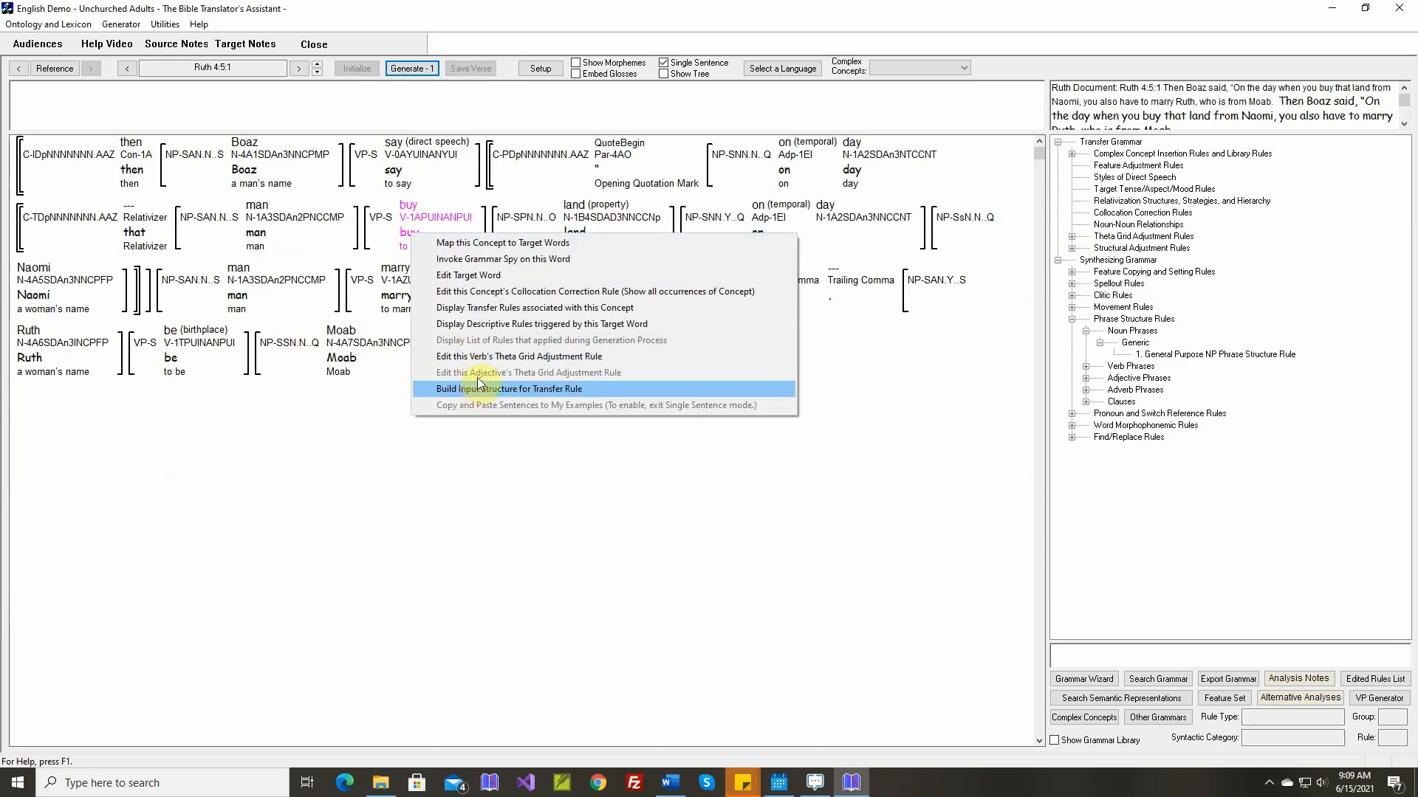
pyautogui.click(488, 358)
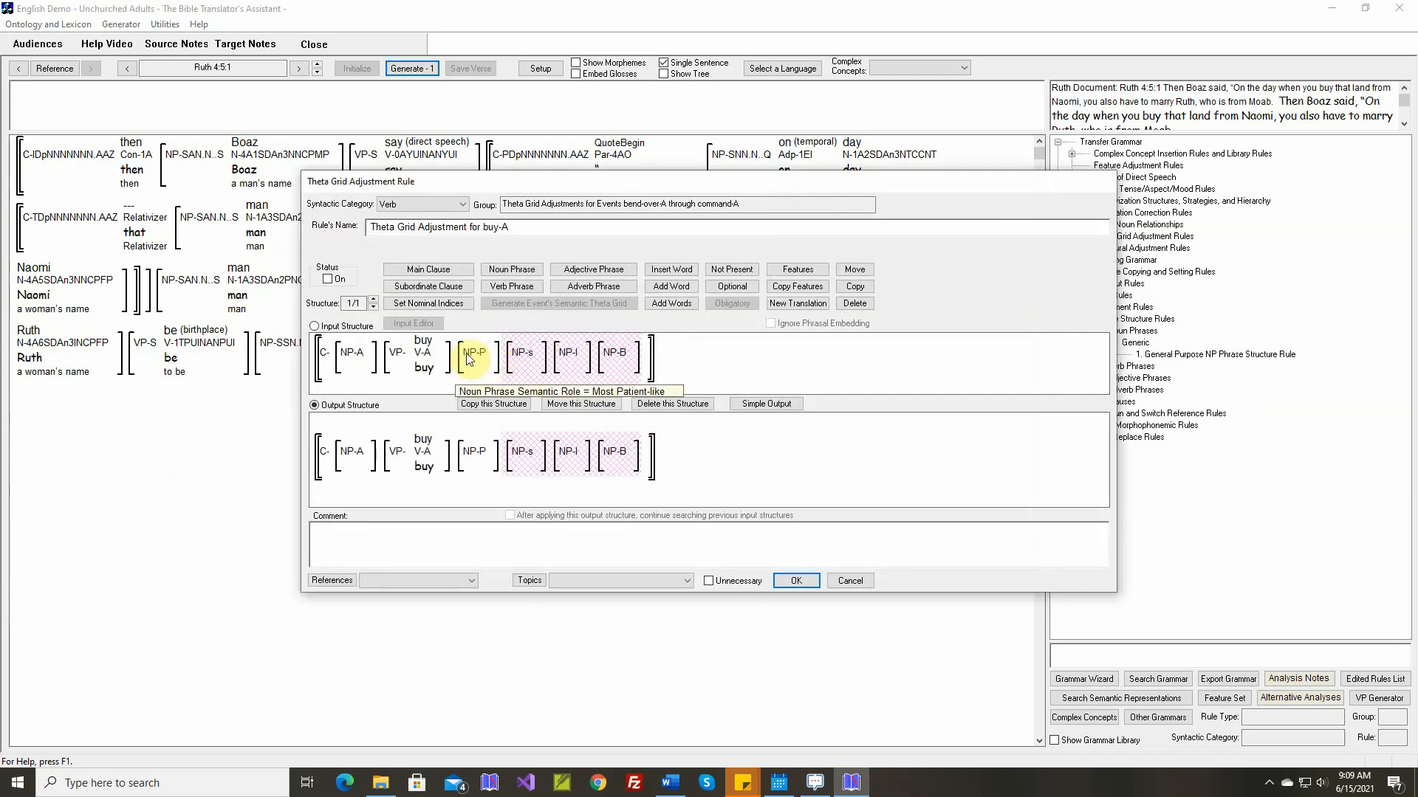
pyautogui.moveTo(427, 344)
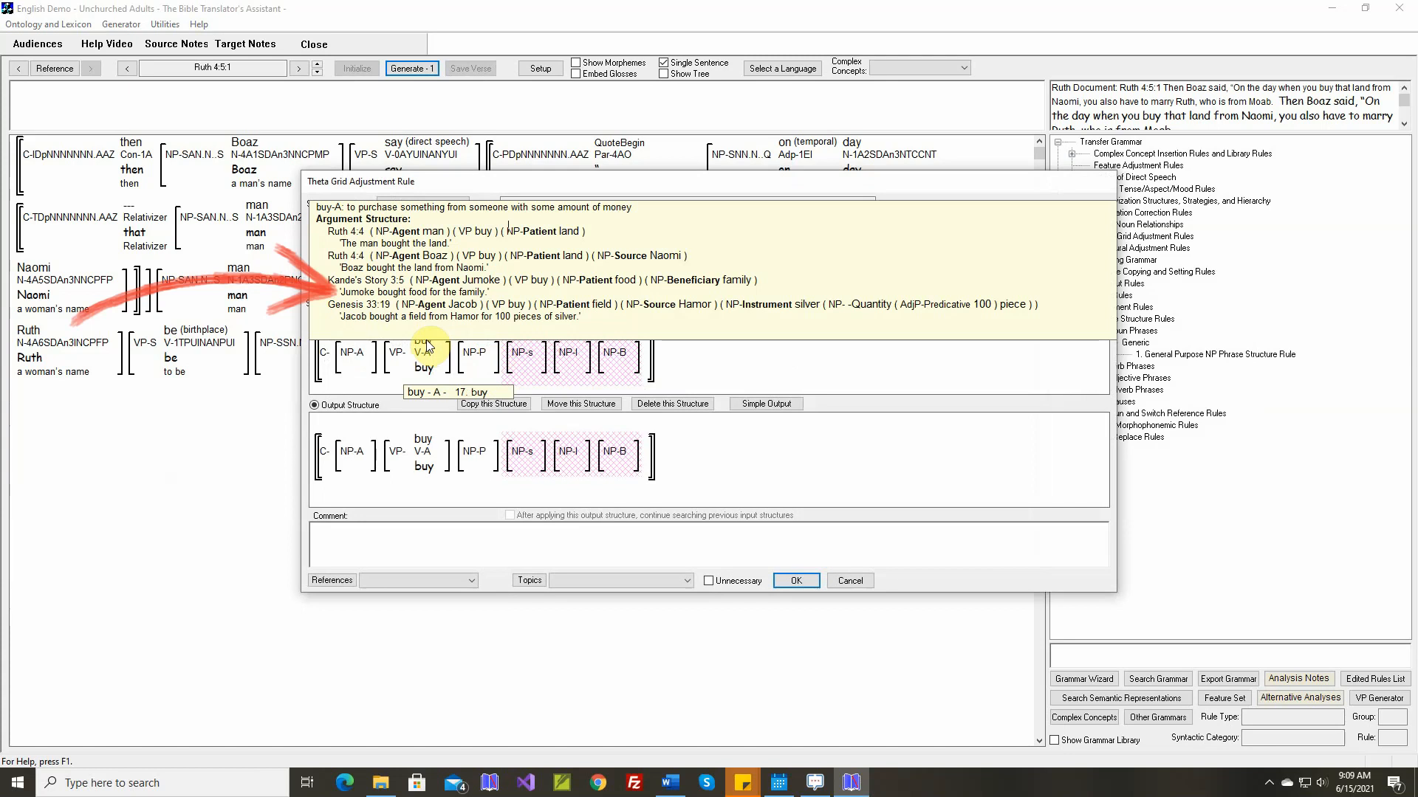
pyautogui.click(761, 403)
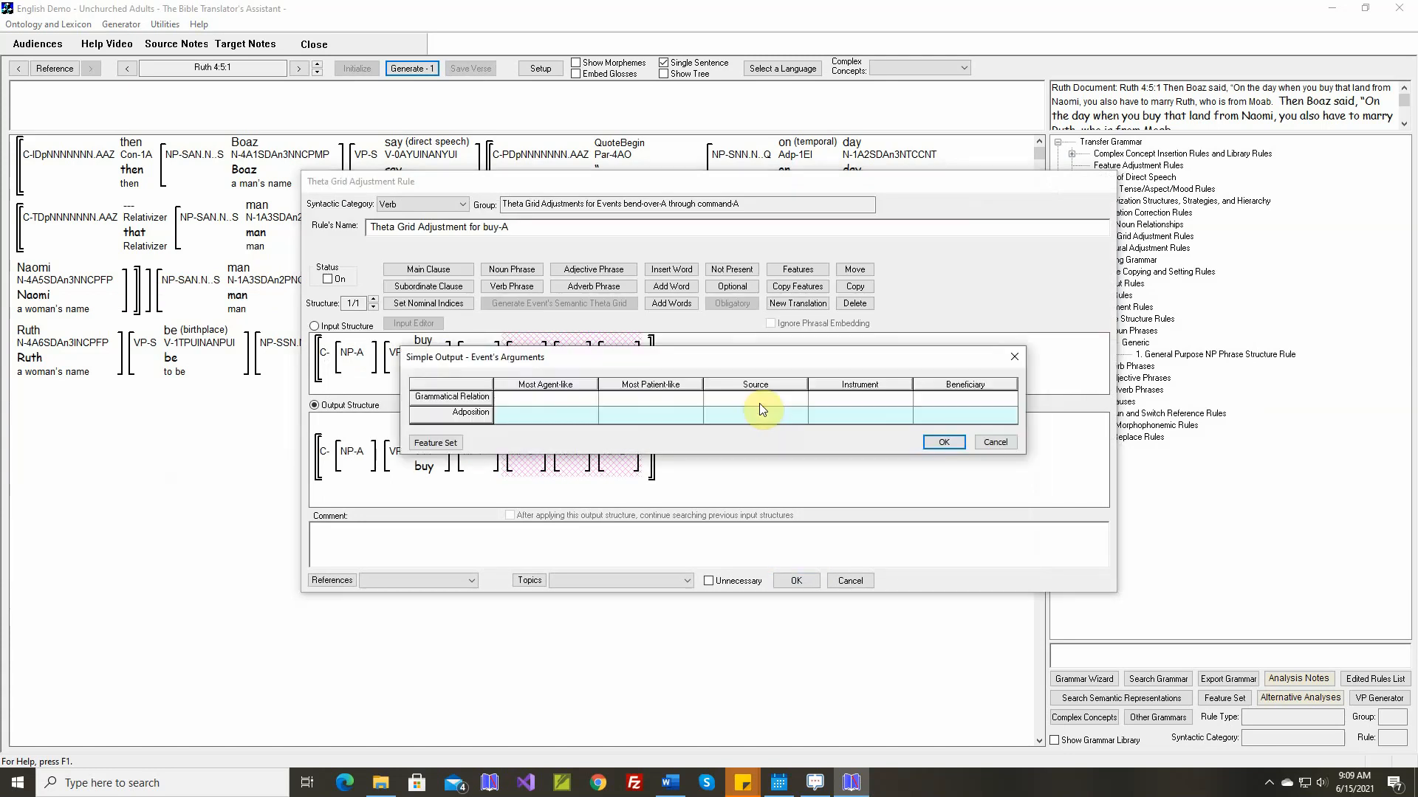
pyautogui.click(760, 405)
pyautogui.click(624, 325)
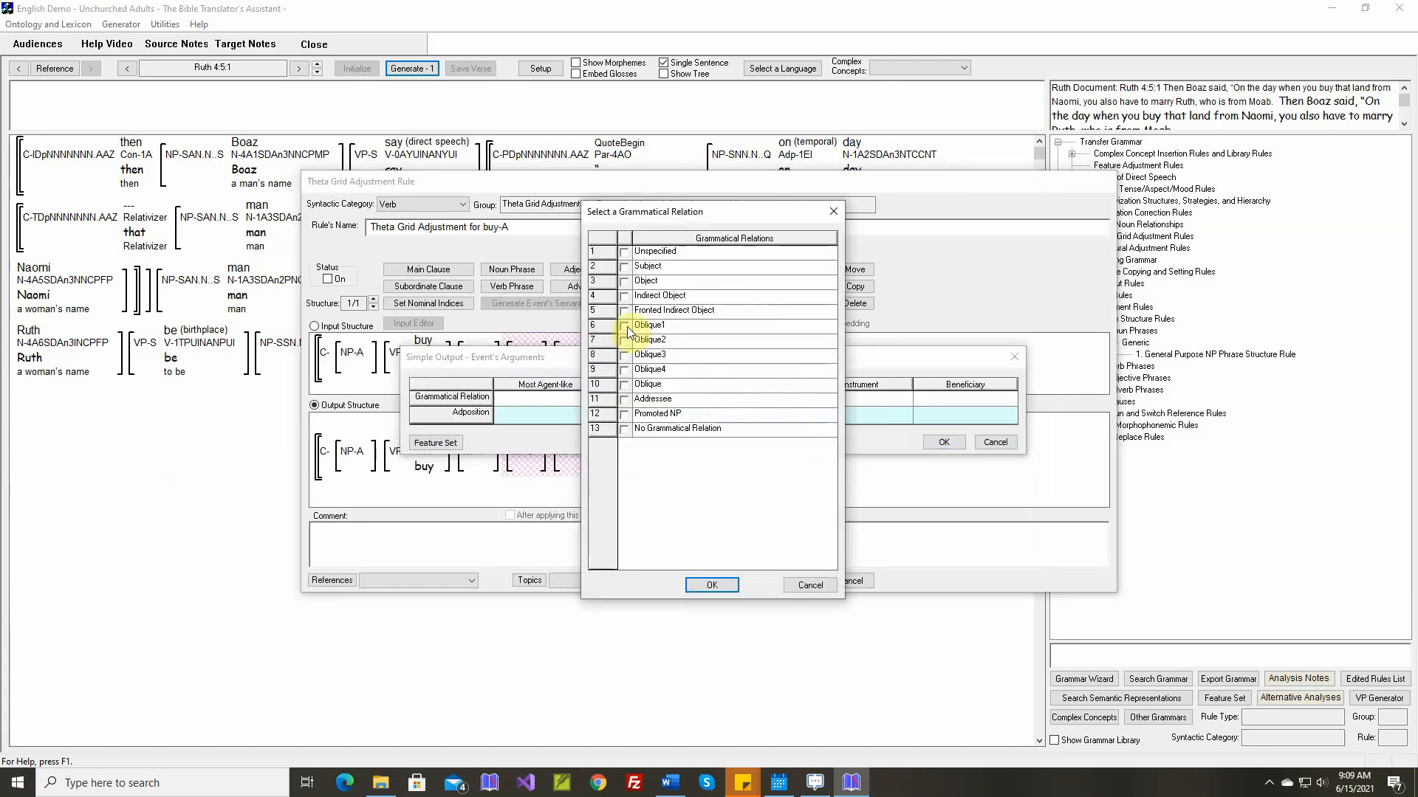
pyautogui.click(711, 585)
pyautogui.click(768, 415)
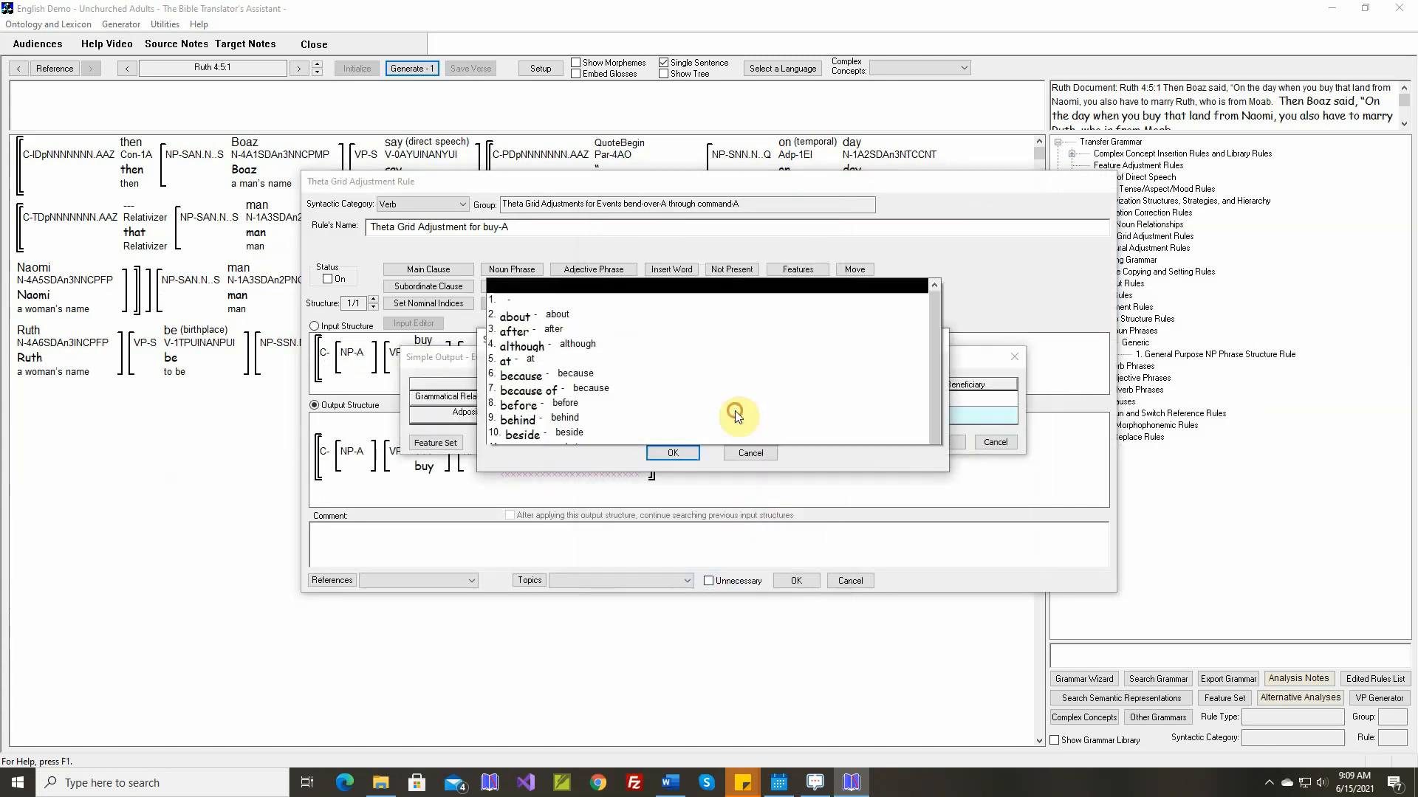
pyautogui.click(665, 269)
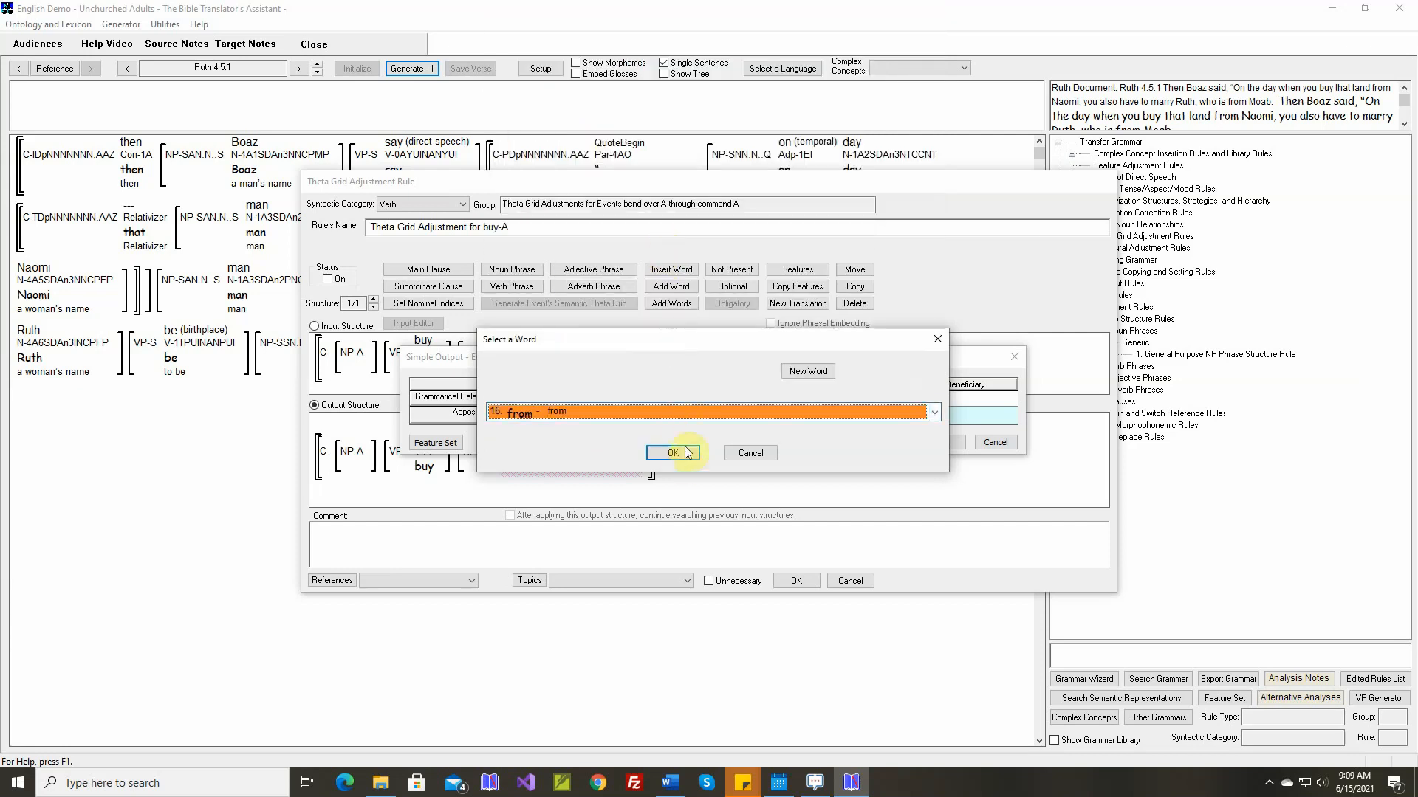
pyautogui.click(679, 454)
# Set the Instrument argument of "buy" to Oblique2 with the adposition "for"
pyautogui.click(852, 398)
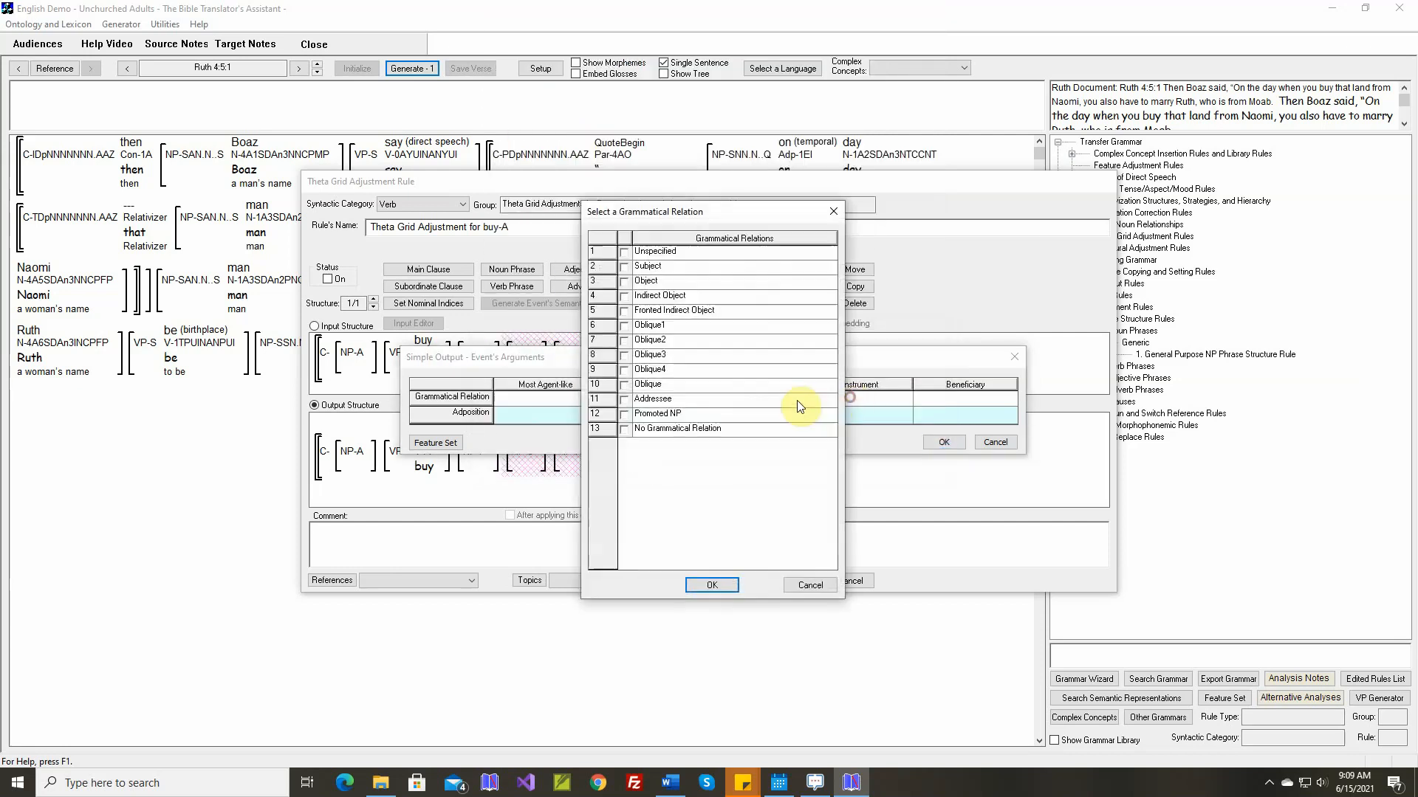
pyautogui.click(624, 341)
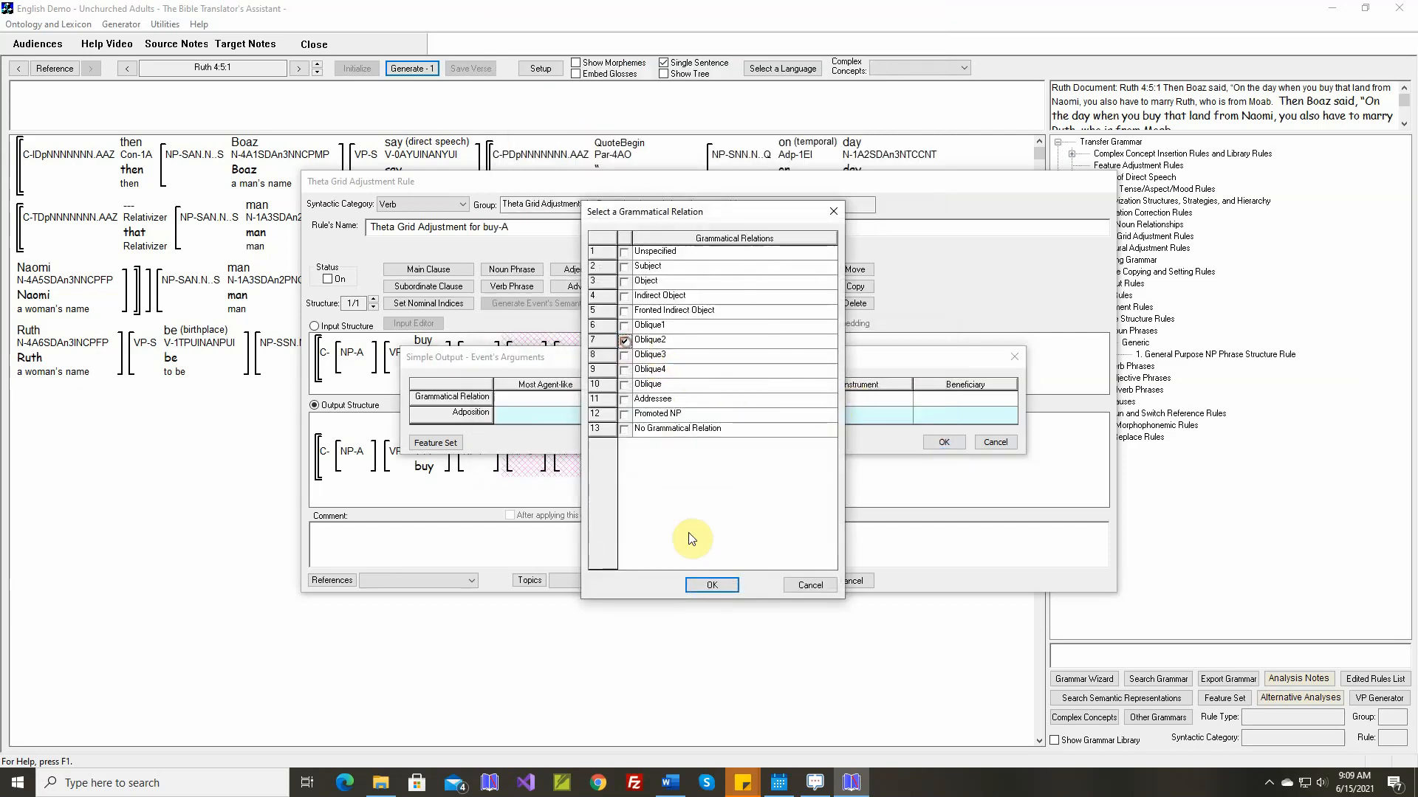
pyautogui.click(709, 585)
pyautogui.click(845, 417)
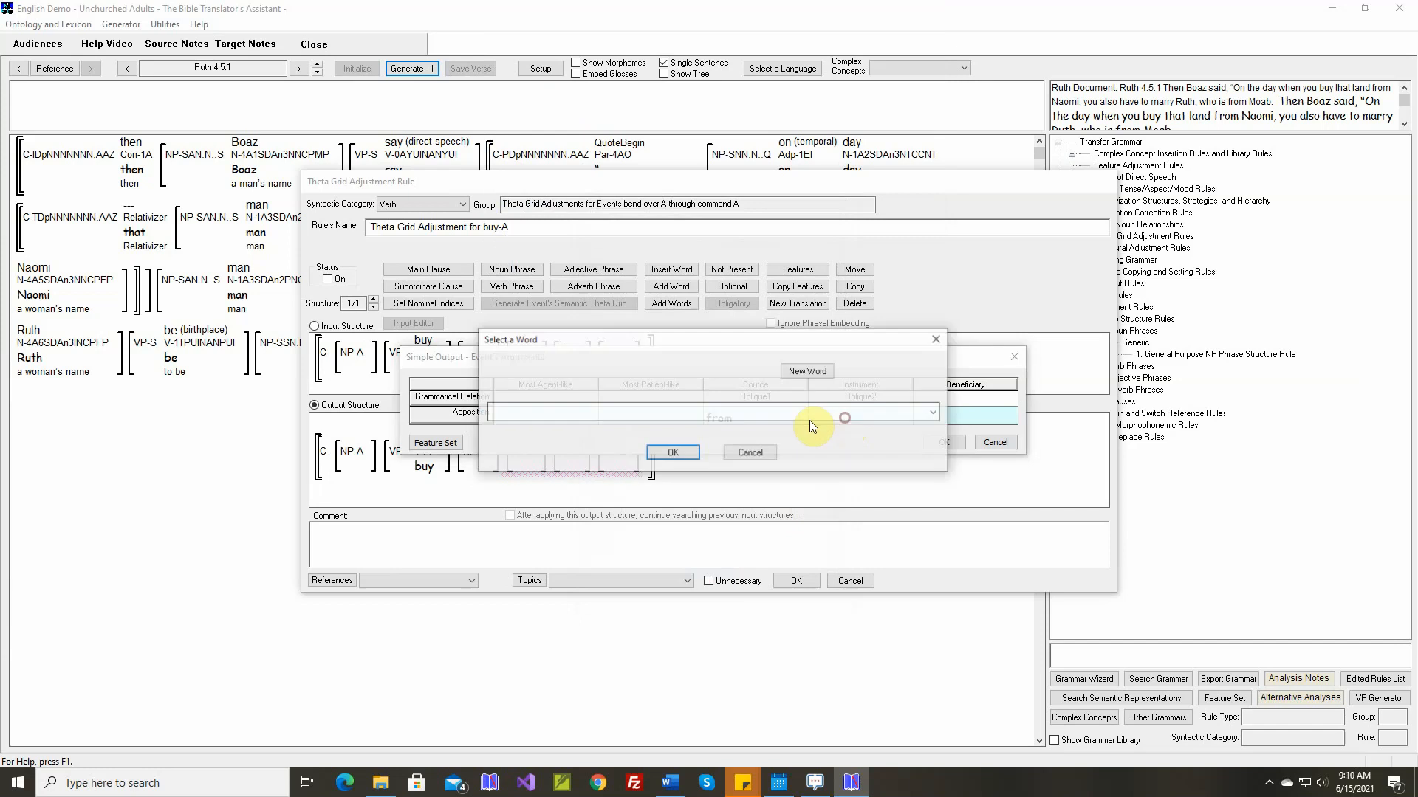
pyautogui.click(754, 414)
pyautogui.click(641, 231)
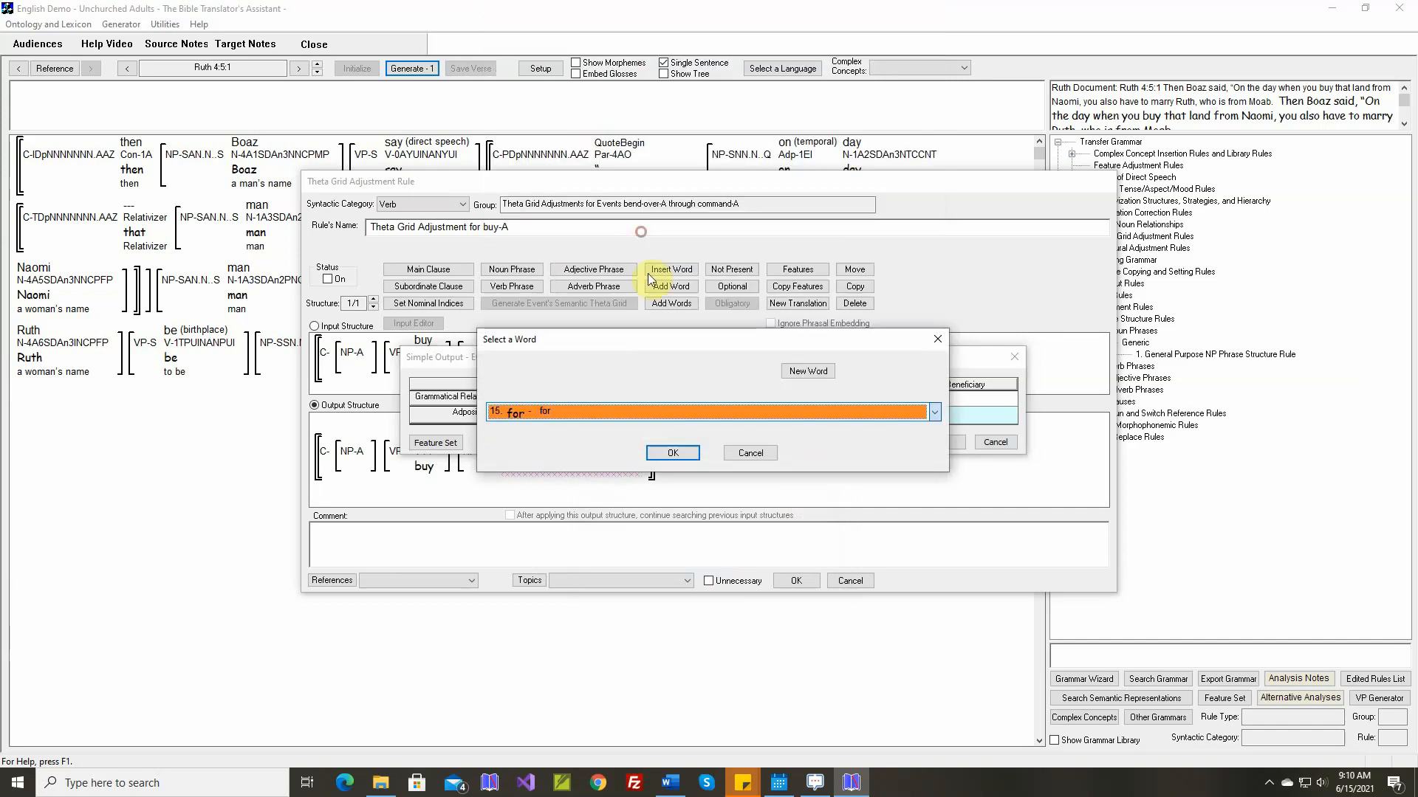
pyautogui.click(673, 452)
# Set the Beneficiary argument of "buy" to Oblique3 with the adposition "for" and apply the simple output
pyautogui.click(951, 401)
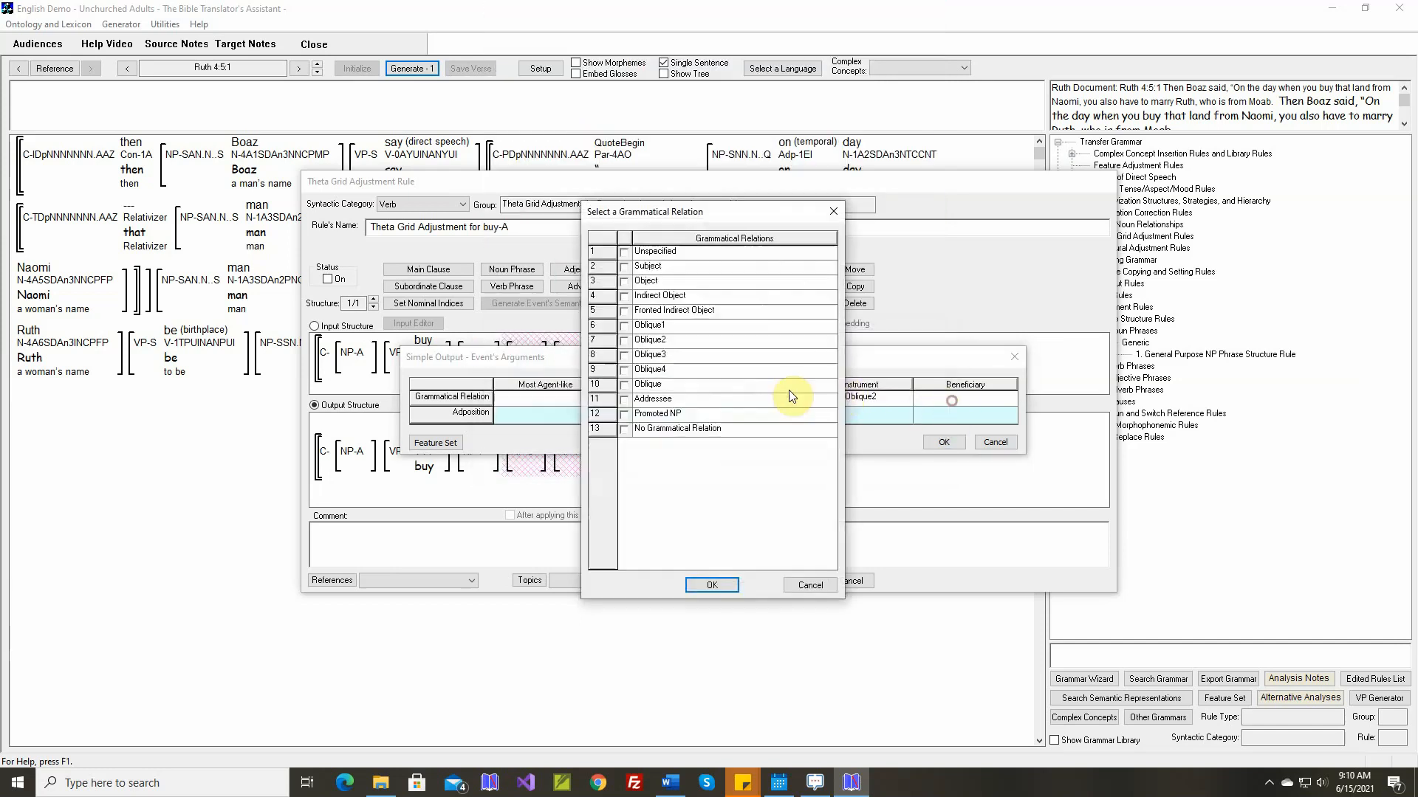
pyautogui.click(624, 355)
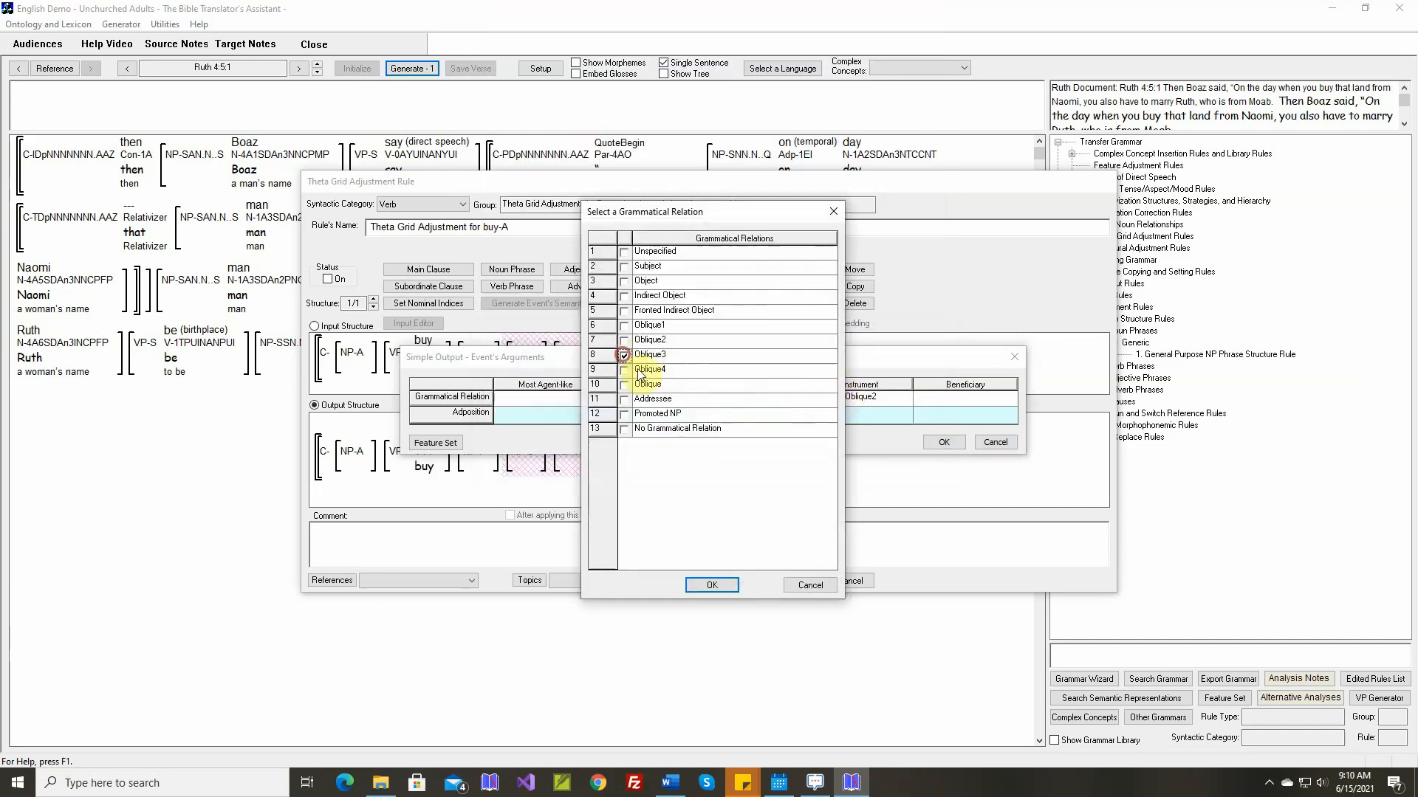
pyautogui.click(713, 585)
pyautogui.click(929, 414)
pyautogui.click(791, 419)
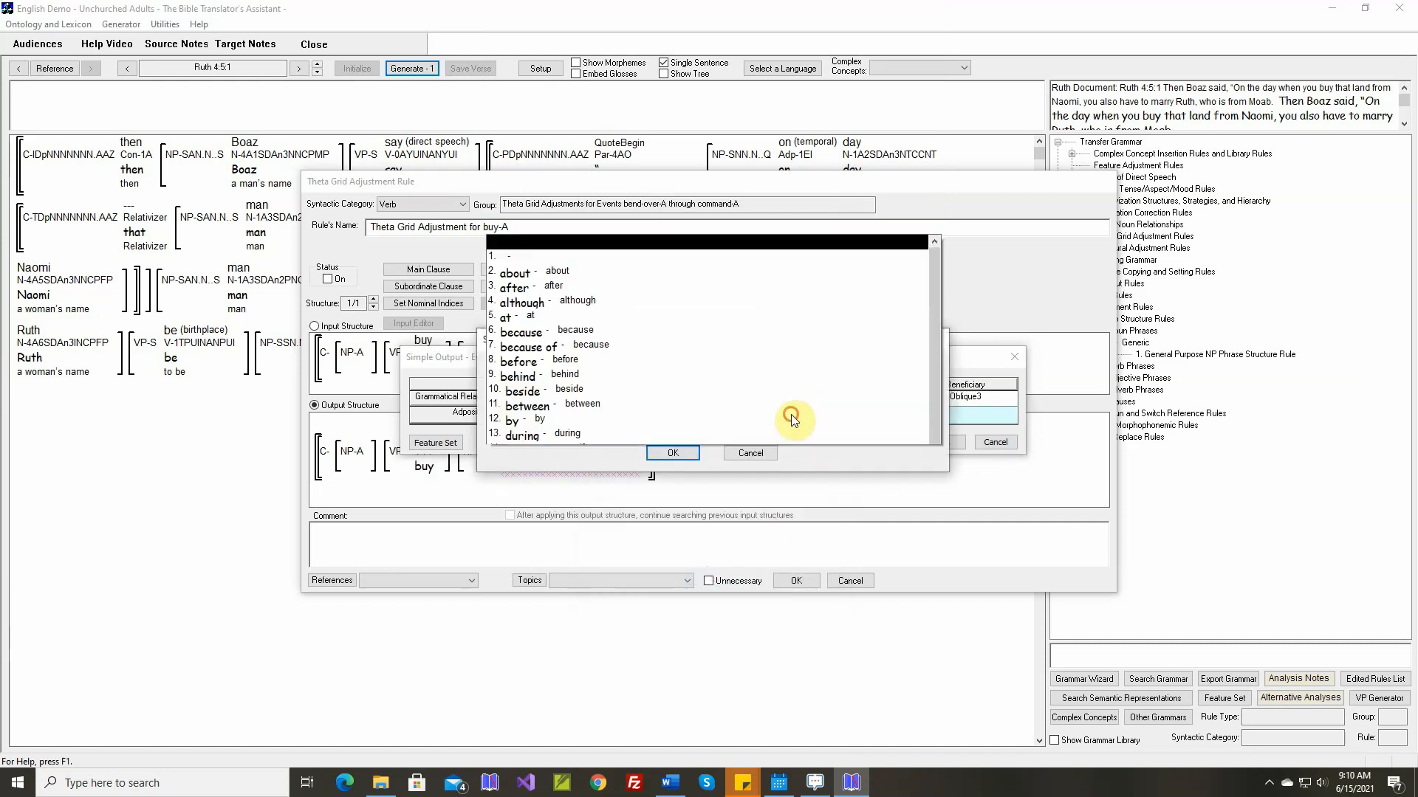
pyautogui.click(604, 237)
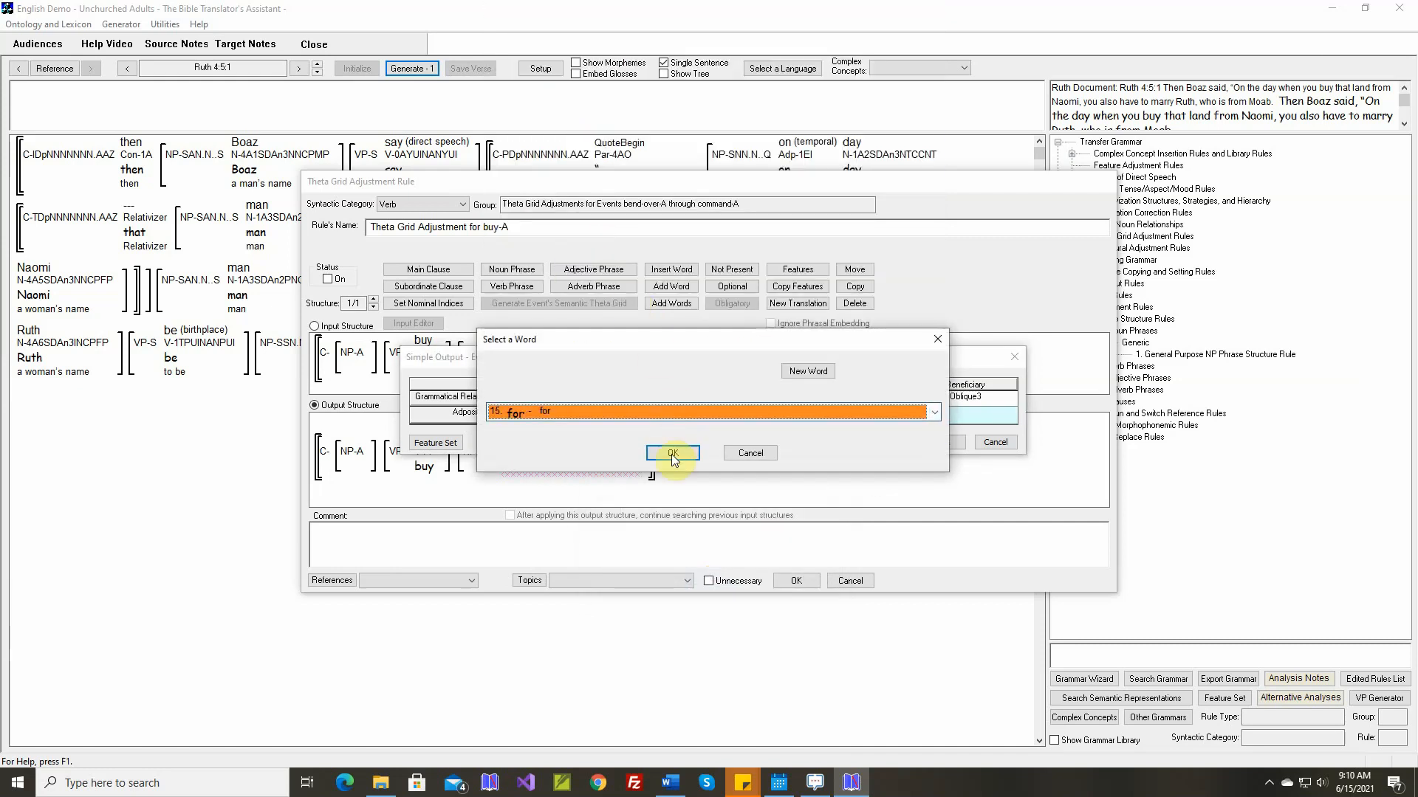
pyautogui.click(671, 454)
pyautogui.click(937, 441)
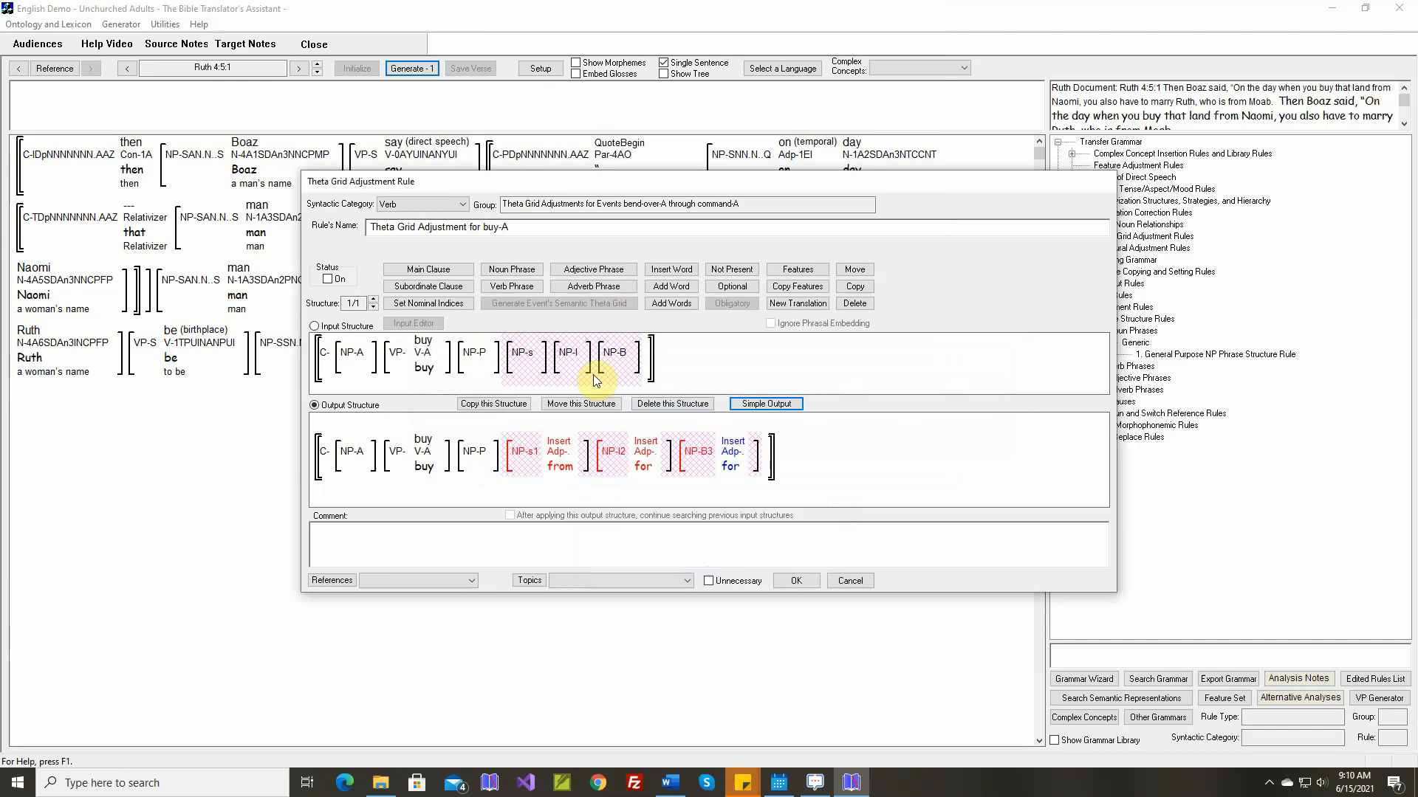
# Turn on the theta grid rule for "buy" and insert the Ruth 4:5:1 reference and text as its comment
pyautogui.click(327, 281)
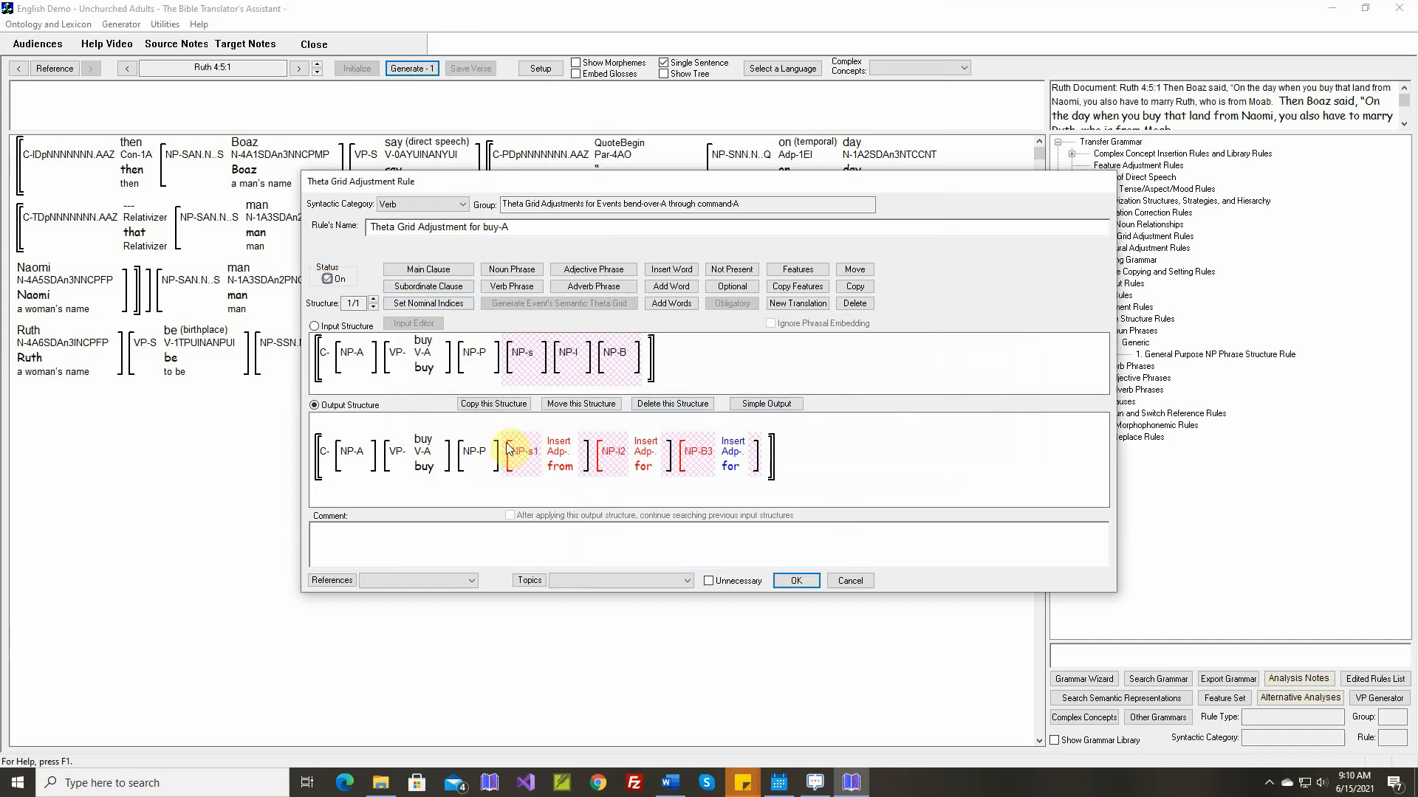
pyautogui.rightClick(605, 529)
pyautogui.click(616, 536)
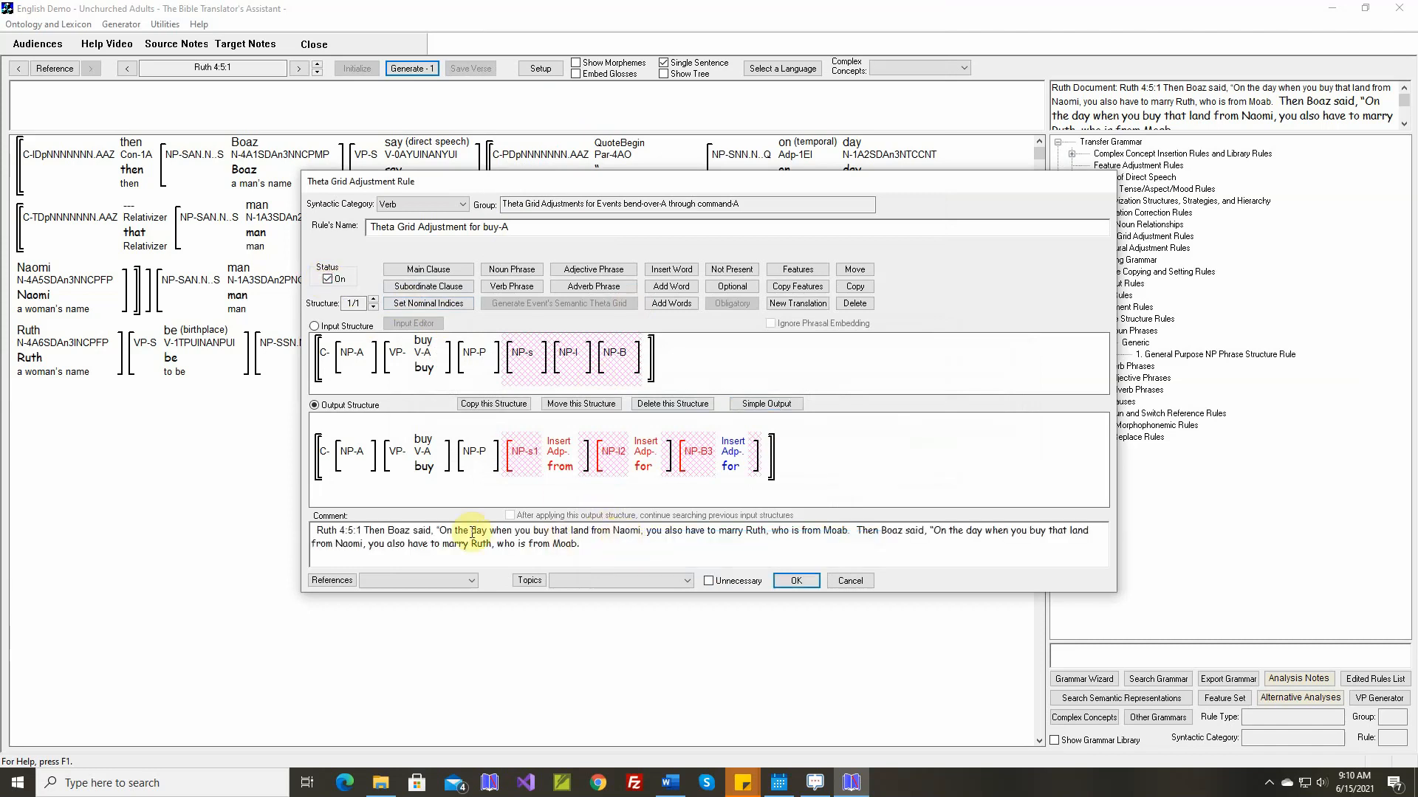
# Shorten both sentences in the comment to "On the day when you buy that land from Naomi, ..." and save the rule
pyautogui.moveTo(364, 530); pyautogui.dragTo(451, 530)
pyautogui.press('Delete')
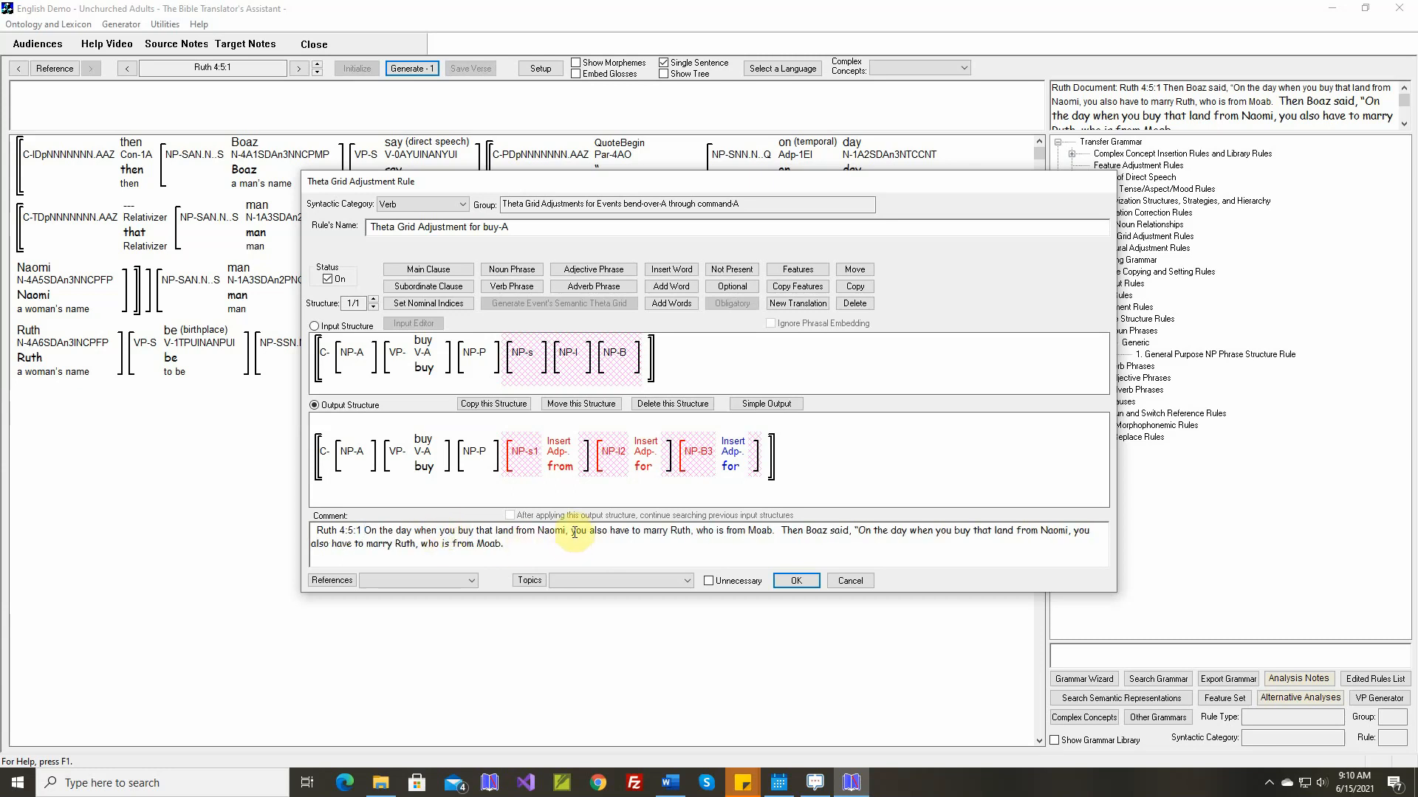
pyautogui.moveTo(572, 531); pyautogui.dragTo(773, 531)
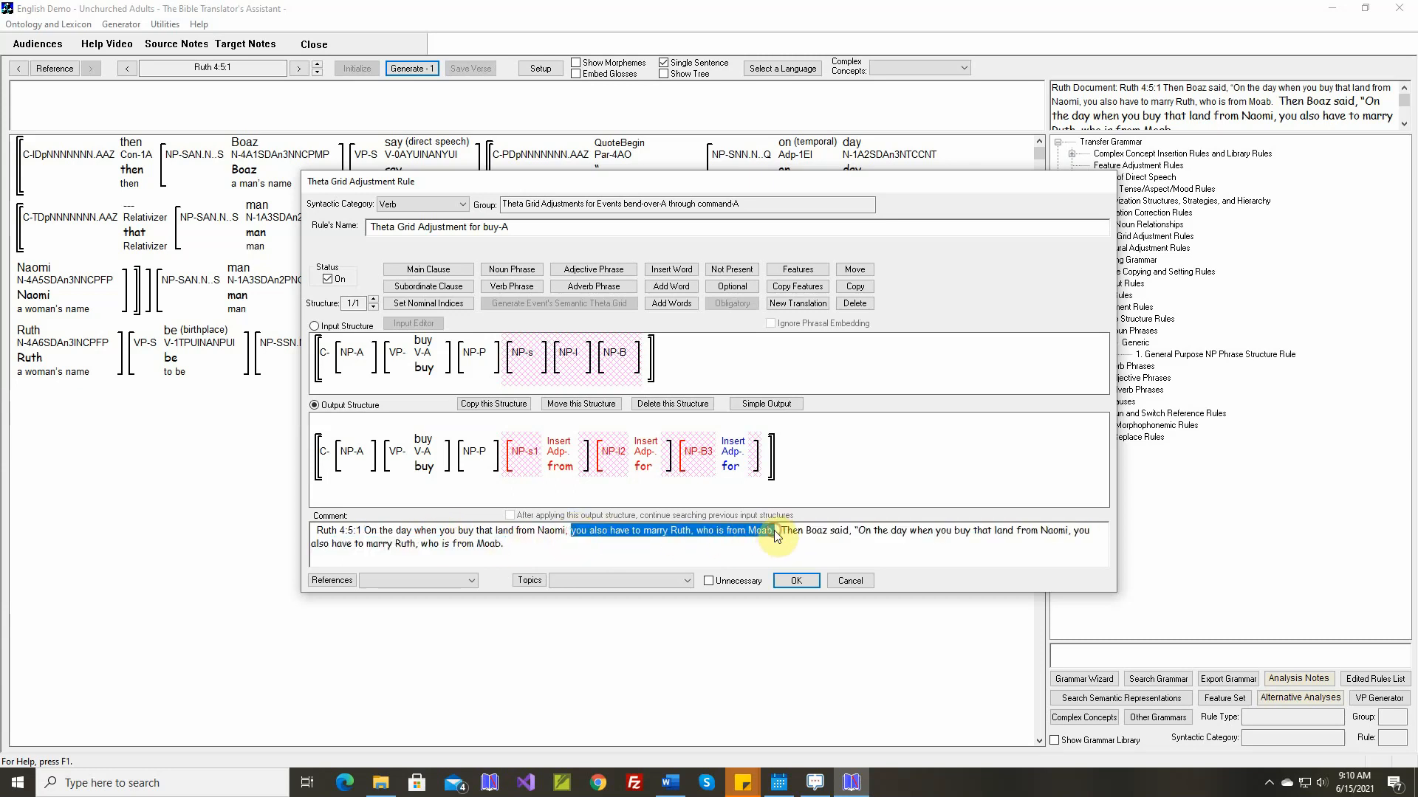
pyautogui.write('...')
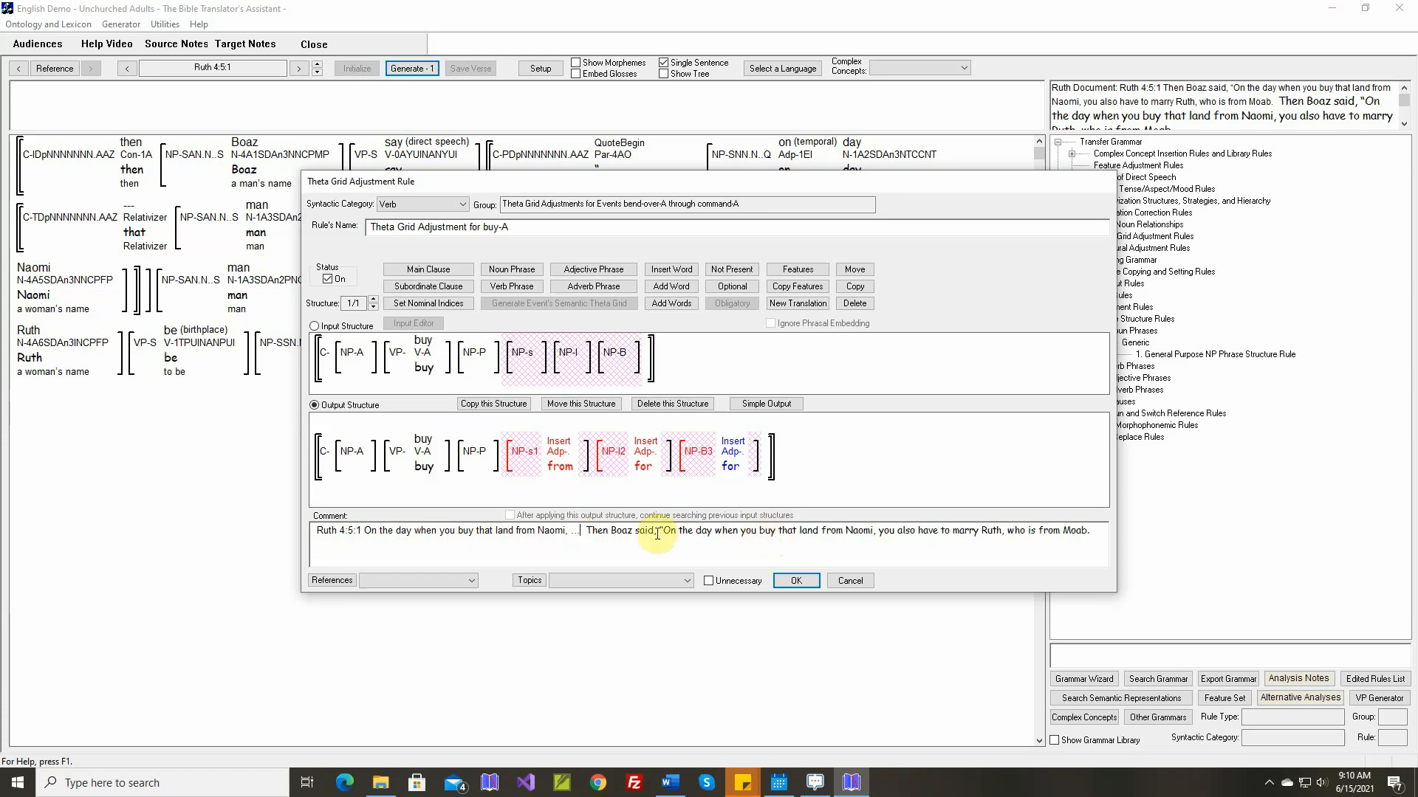
pyautogui.moveTo(587, 530); pyautogui.dragTo(666, 532)
pyautogui.press('BackSpace')
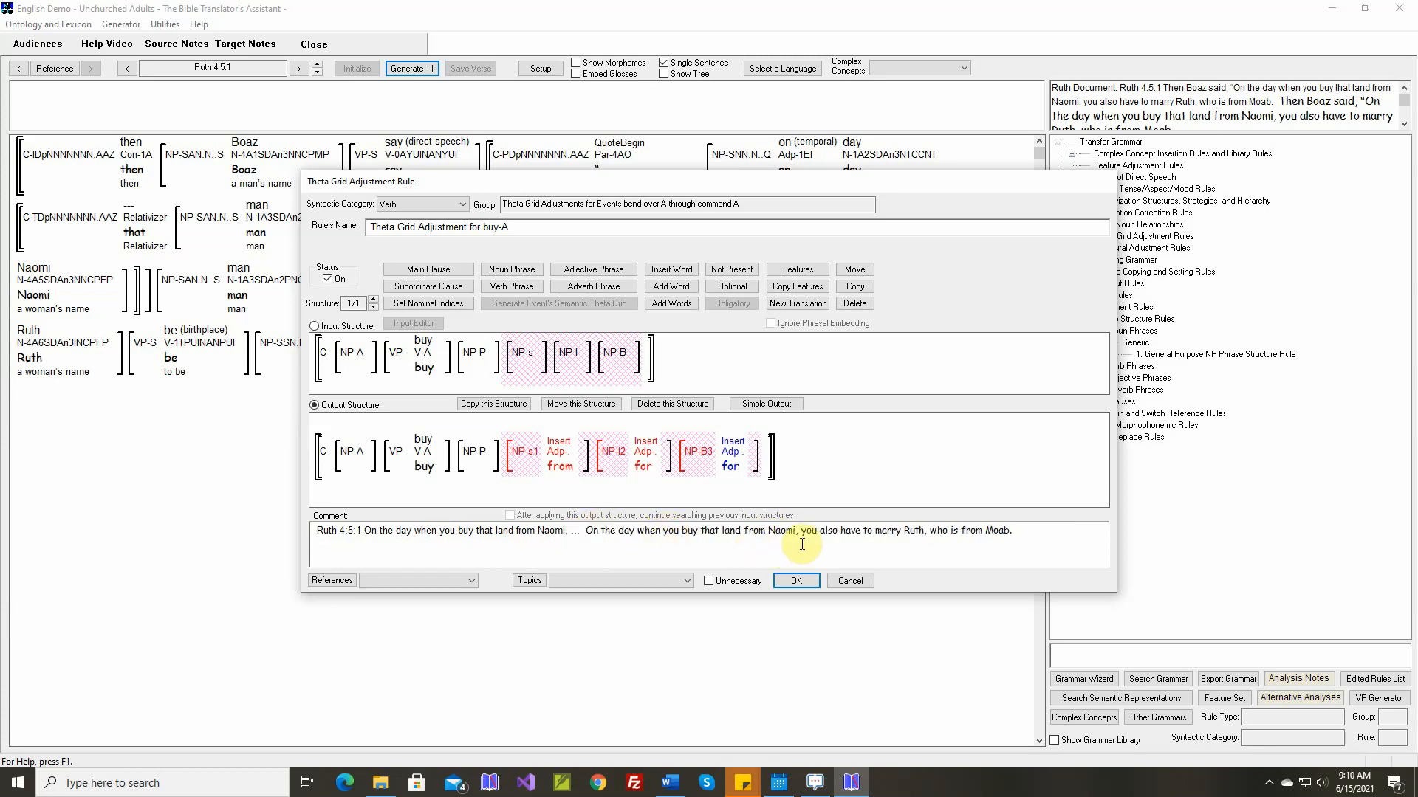
pyautogui.moveTo(801, 531); pyautogui.dragTo(1013, 532)
pyautogui.write('...')
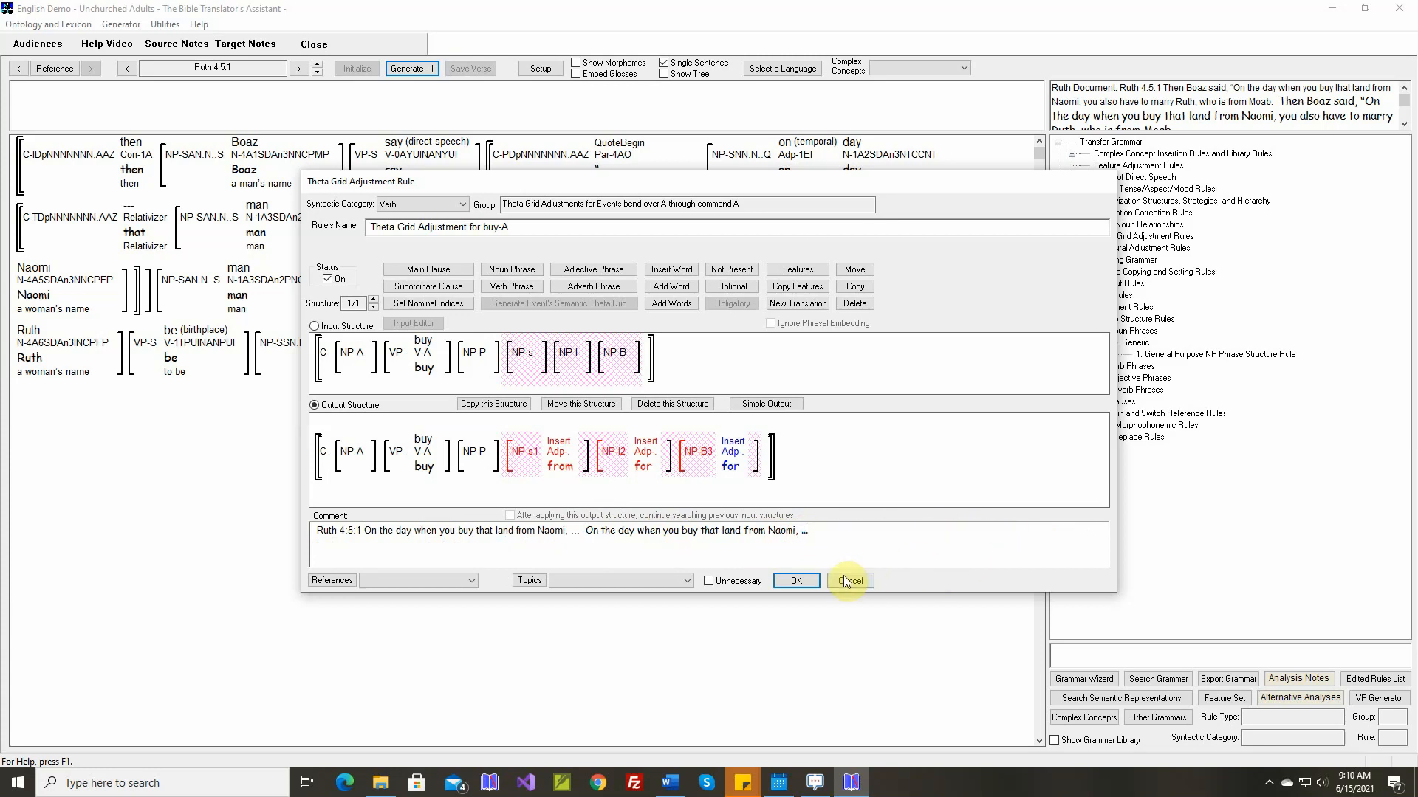
pyautogui.click(803, 581)
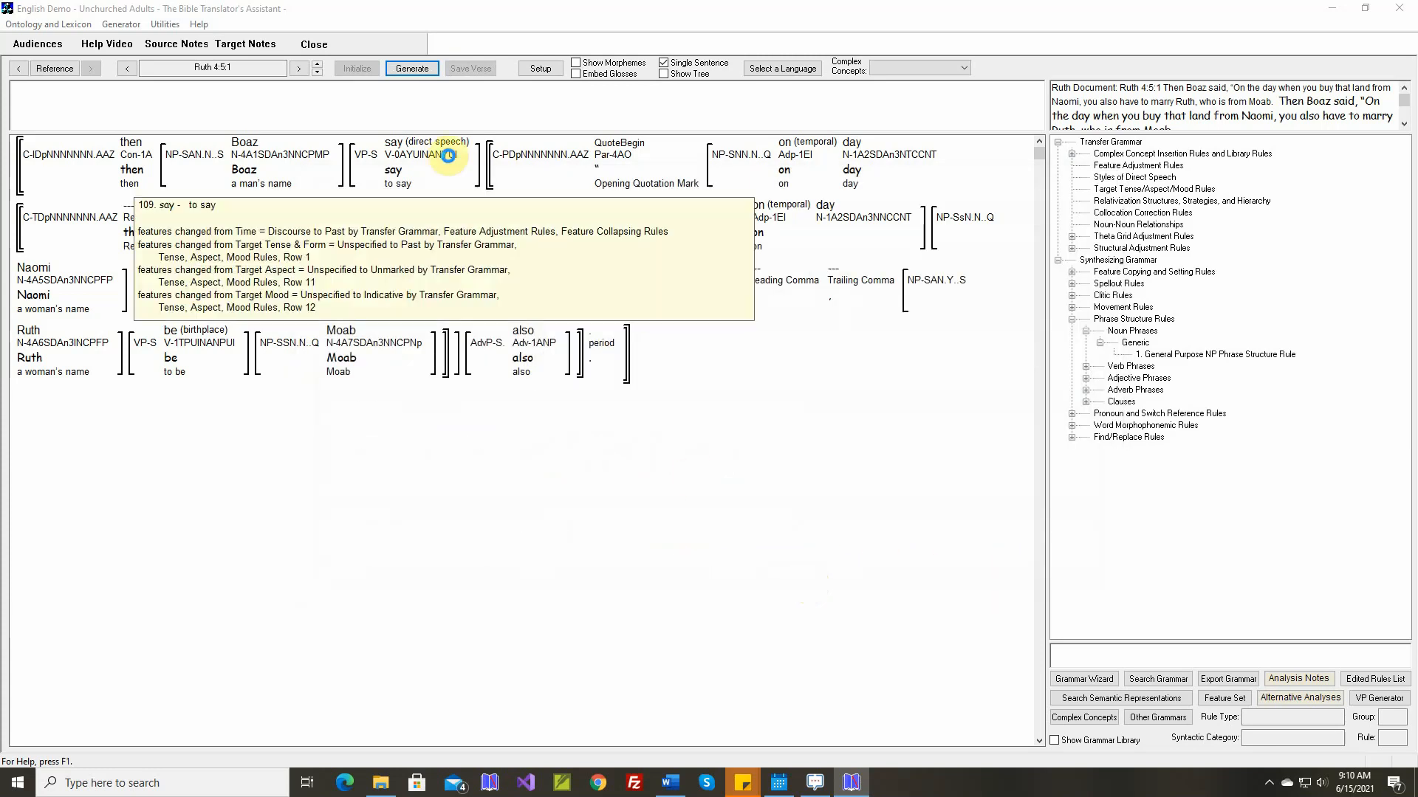
# Generate Ruth 4:5:1 and open the third structure of the relative clause restructuring rule, which inserts the relativizer "when"
pyautogui.click(418, 69)
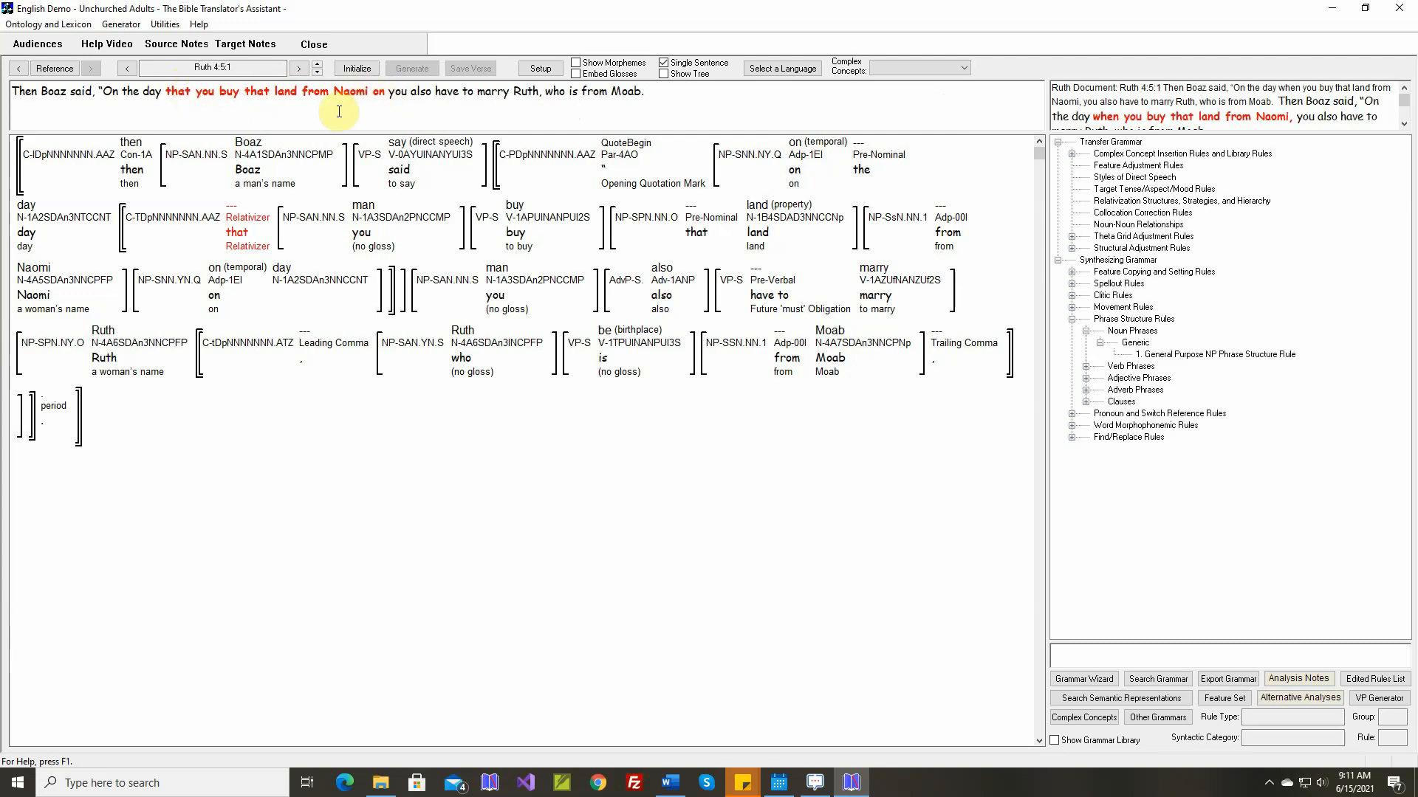
pyautogui.doubleClick(1211, 201)
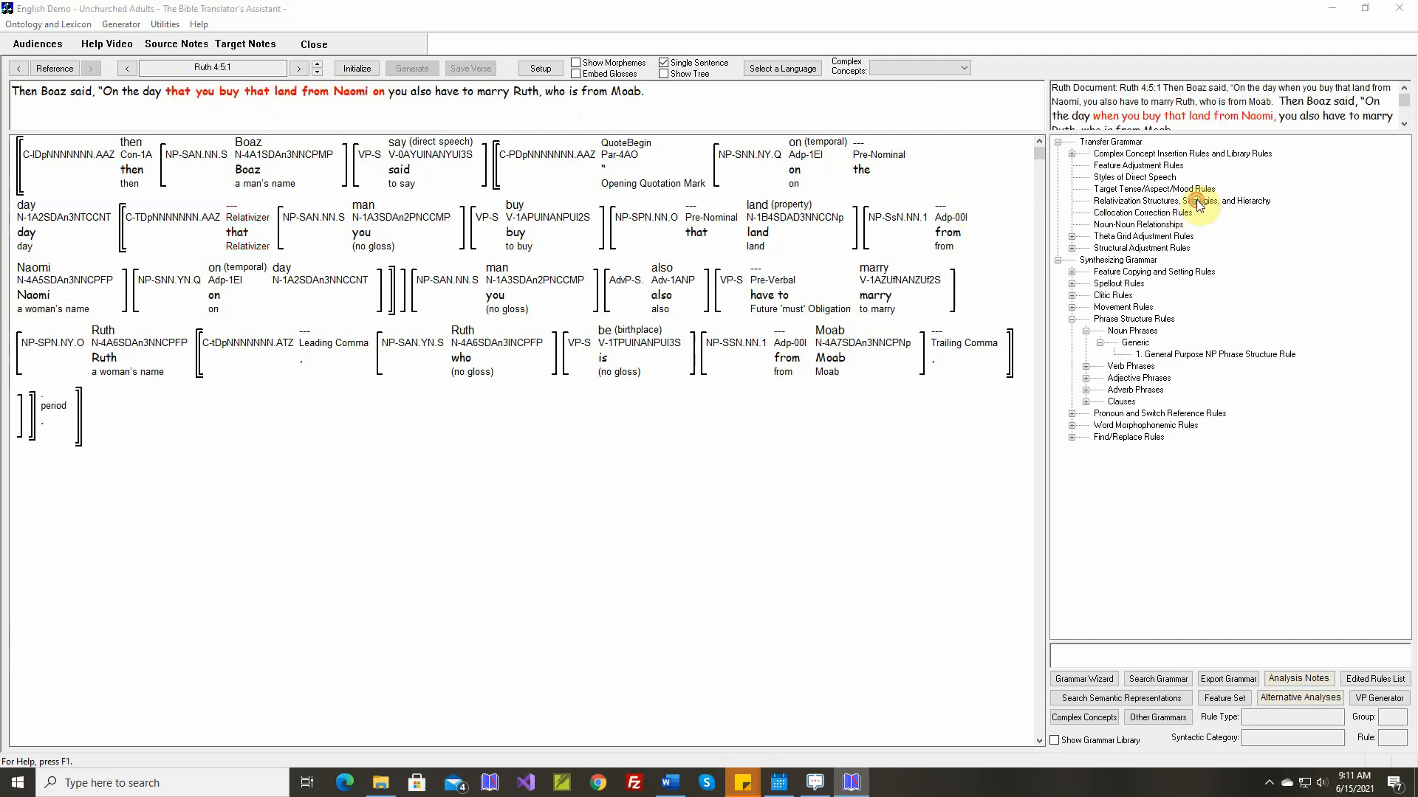
pyautogui.click(673, 171)
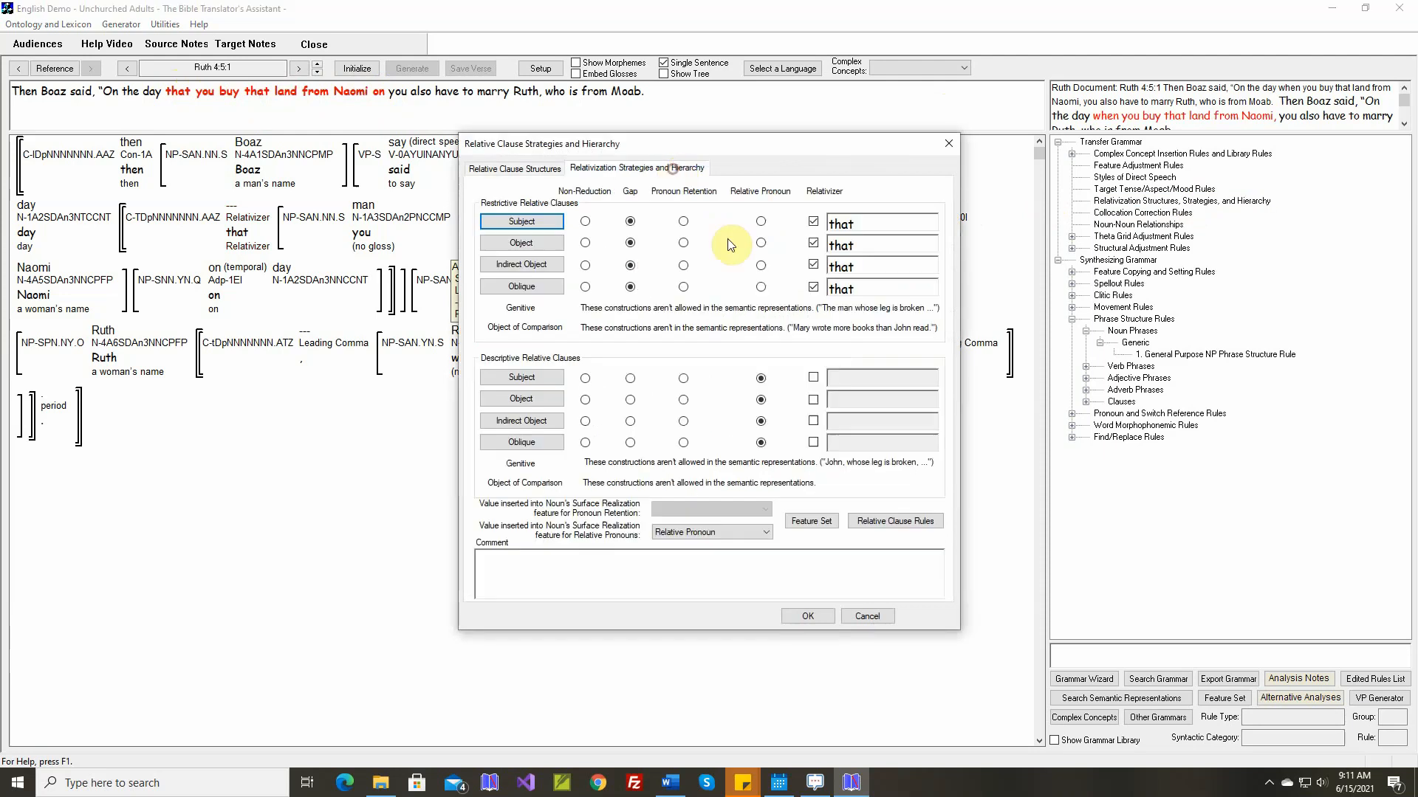
pyautogui.click(895, 521)
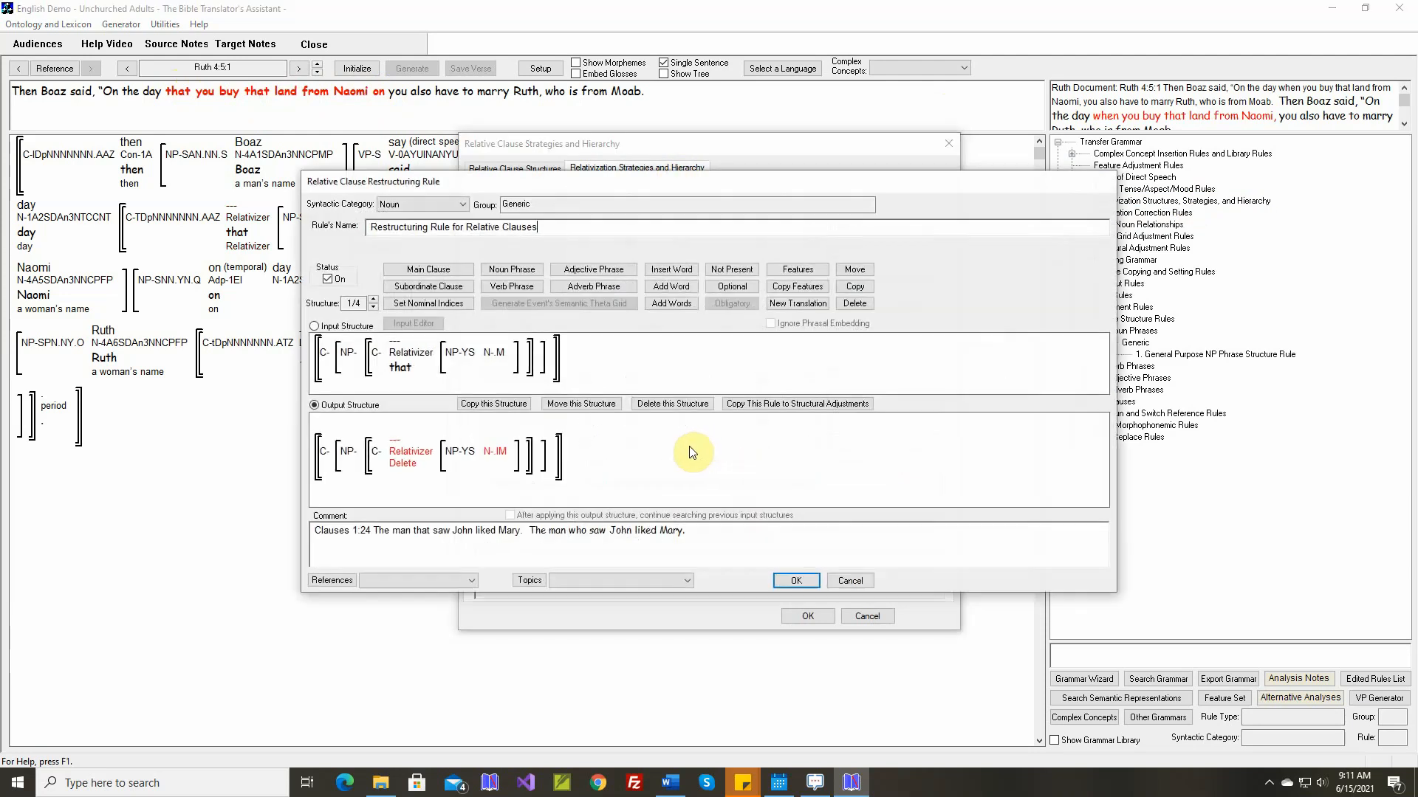
pyautogui.click(374, 307)
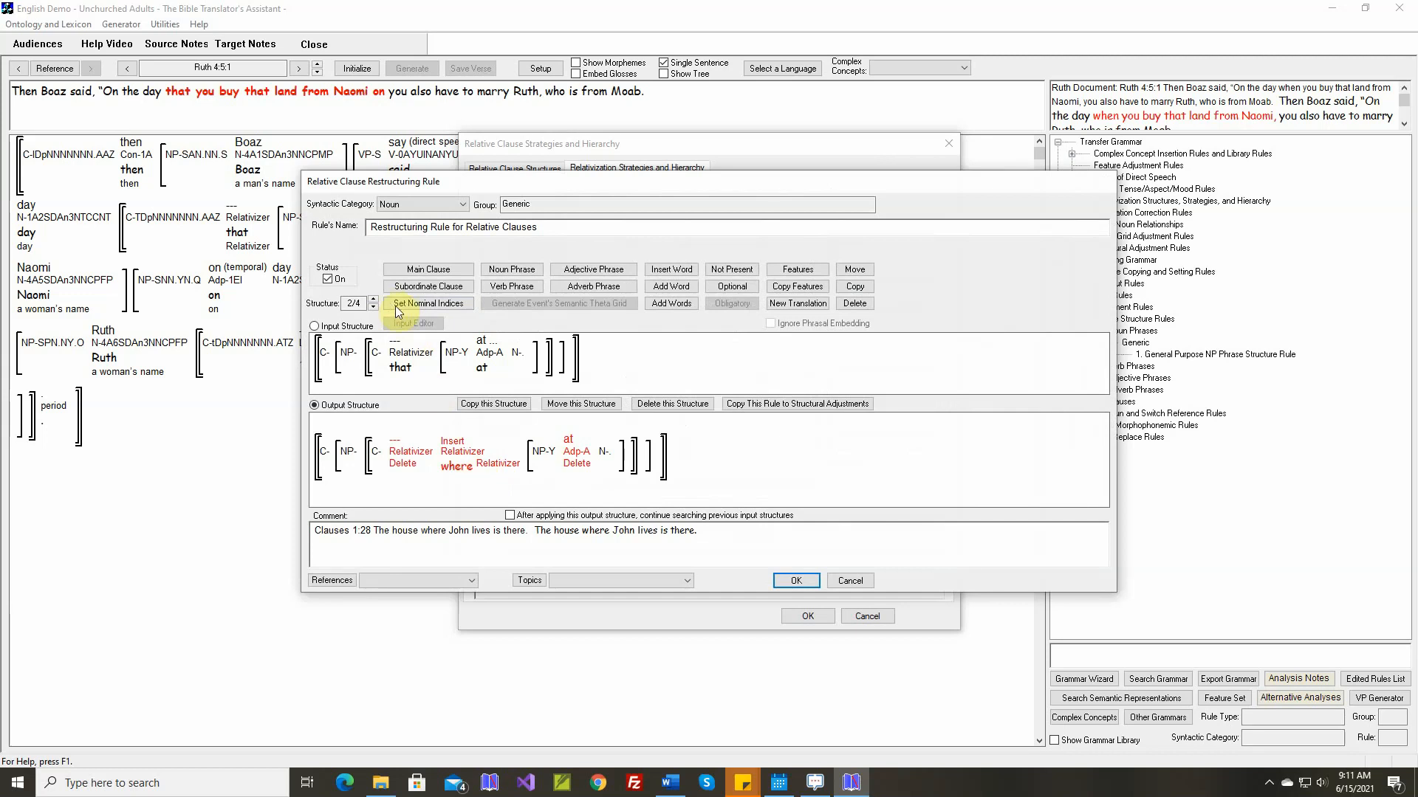
pyautogui.click(375, 307)
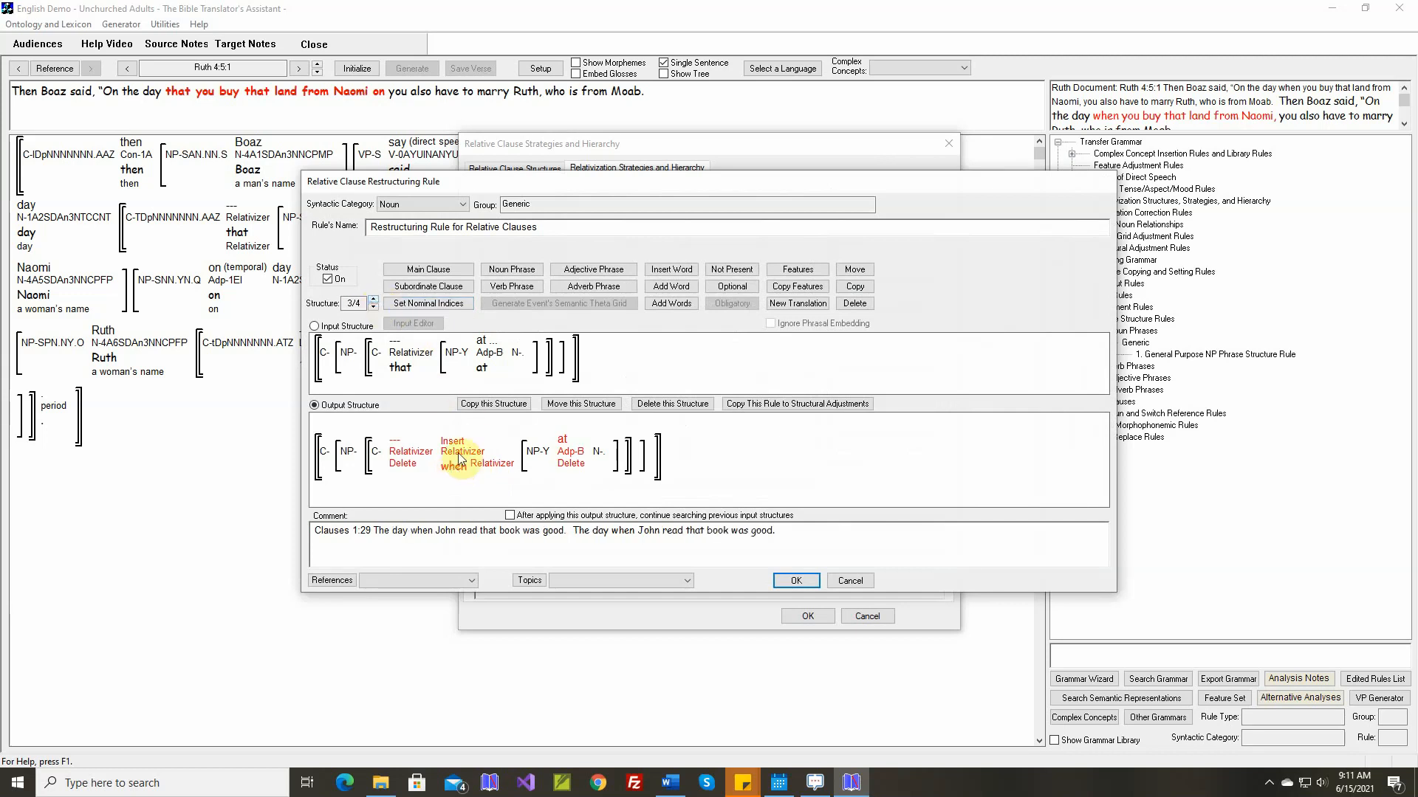
pyautogui.moveTo(485, 341)
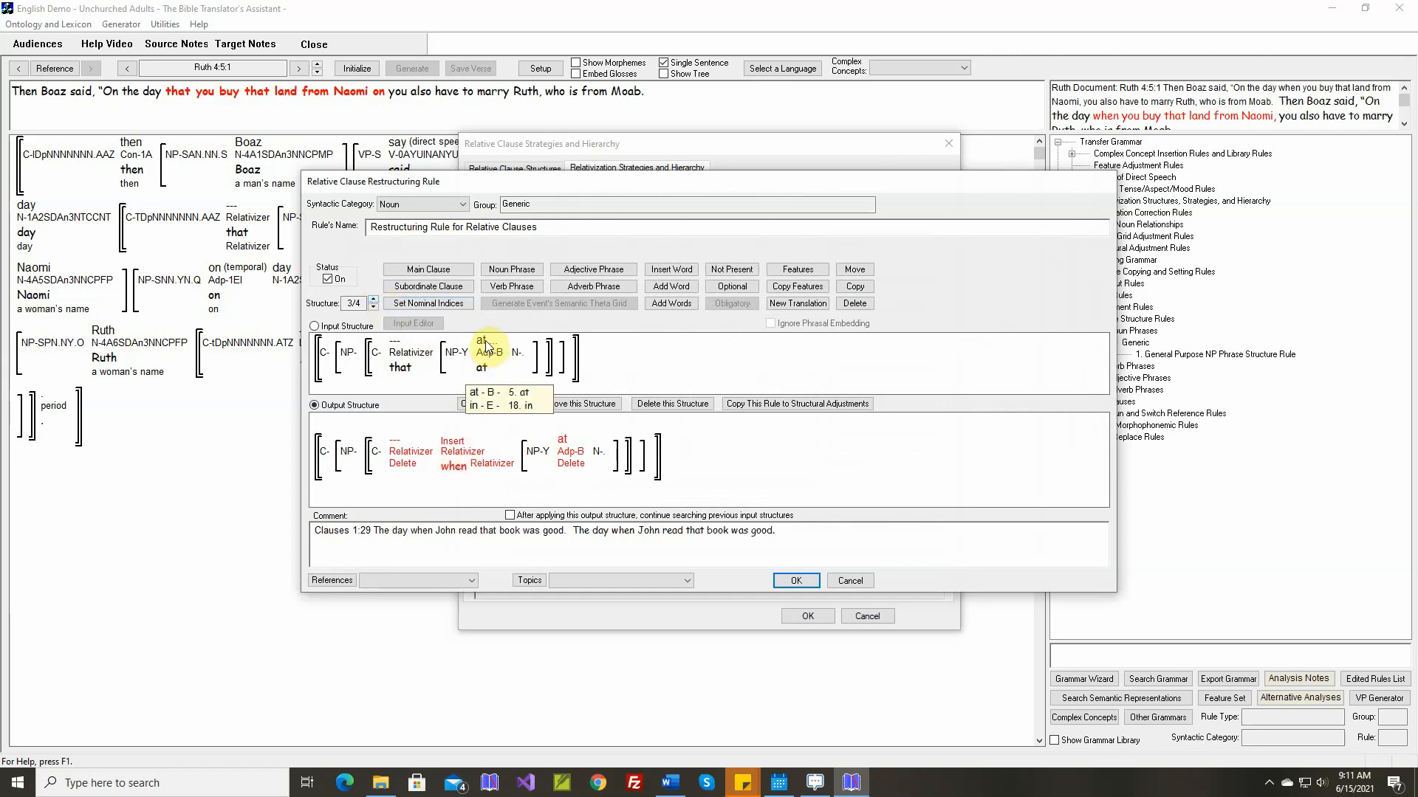
# Add the concept "on" (sense E) to the input adposition of the "when" structure, save the rule and regenerate Ruth 4:5:1
pyautogui.click(669, 303)
pyautogui.doubleClick(496, 349)
pyautogui.click(499, 264)
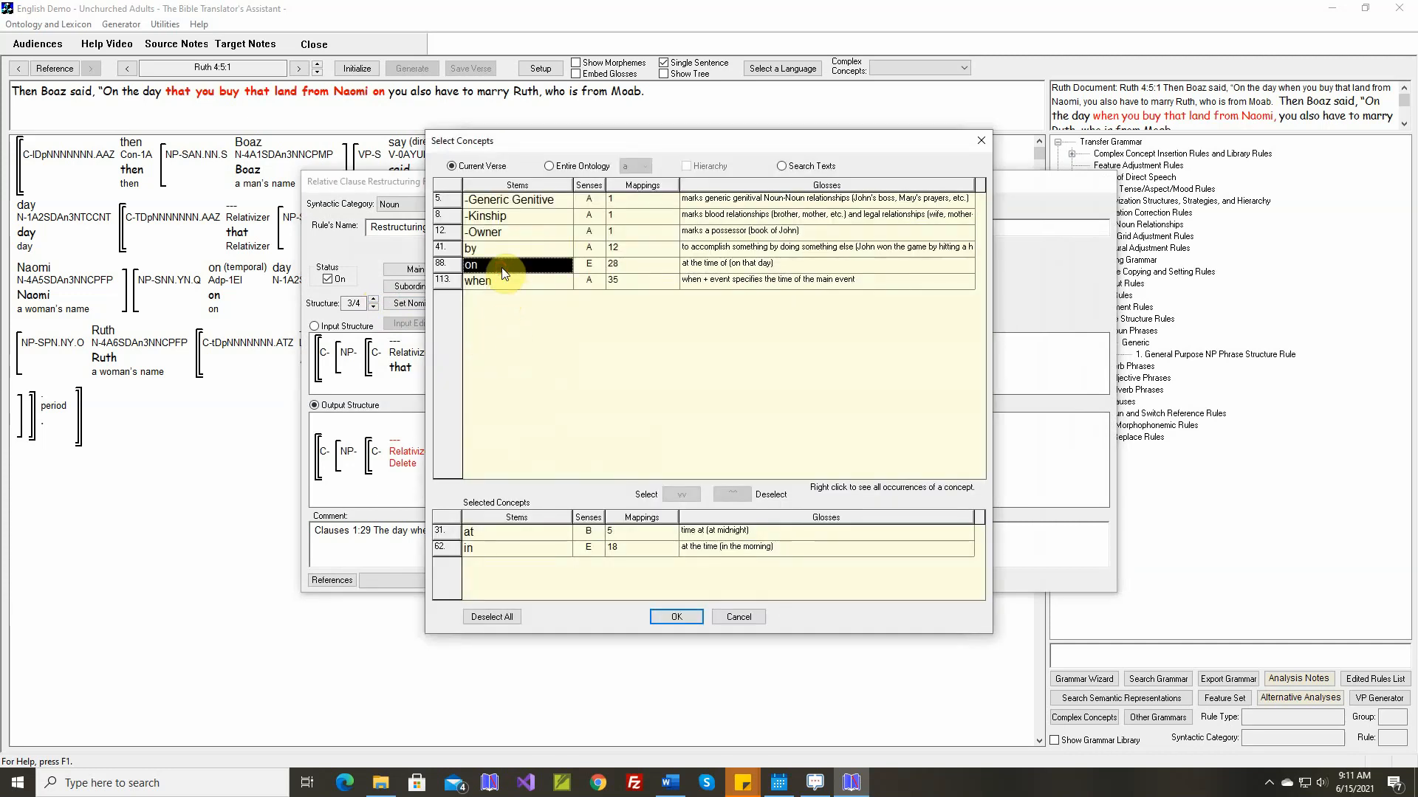
pyautogui.click(683, 495)
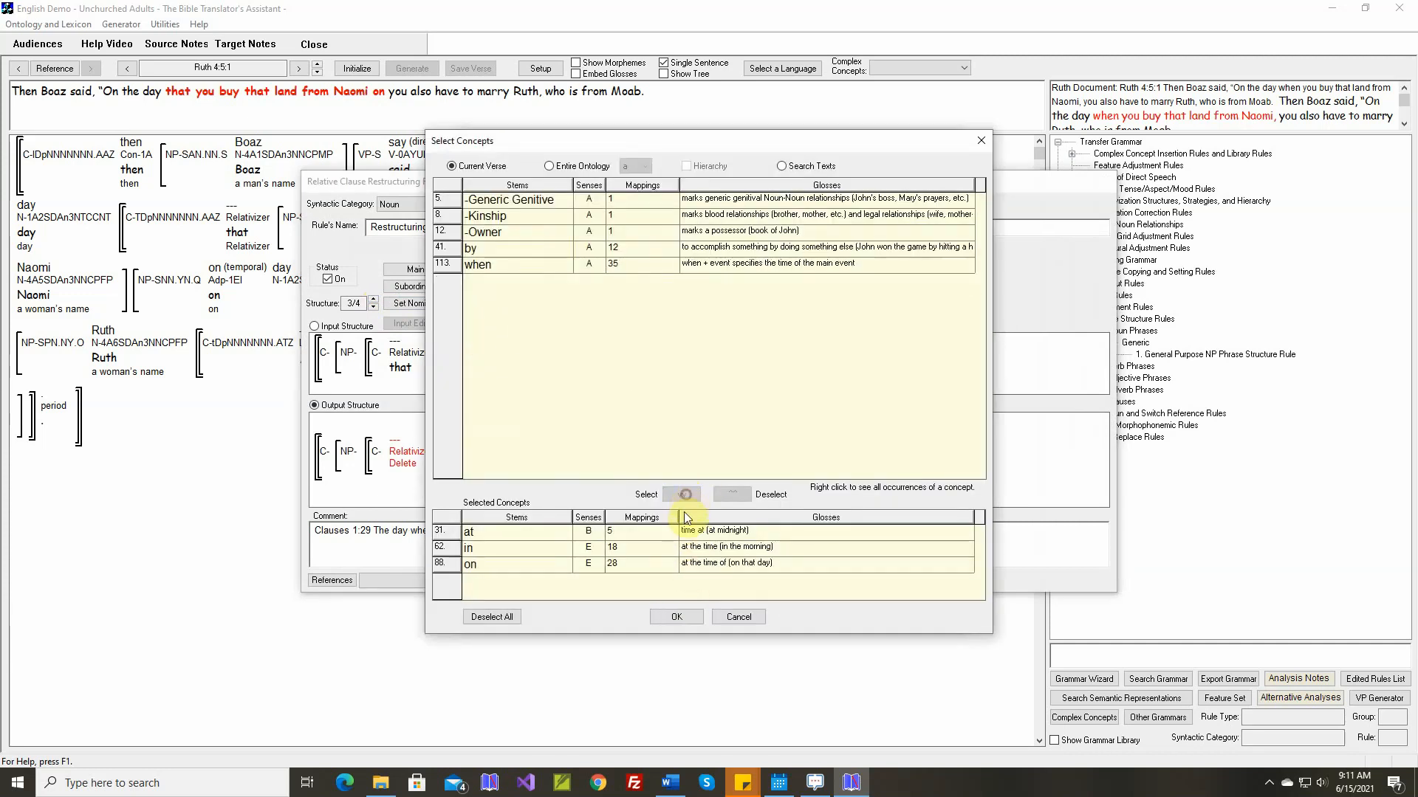
pyautogui.click(683, 616)
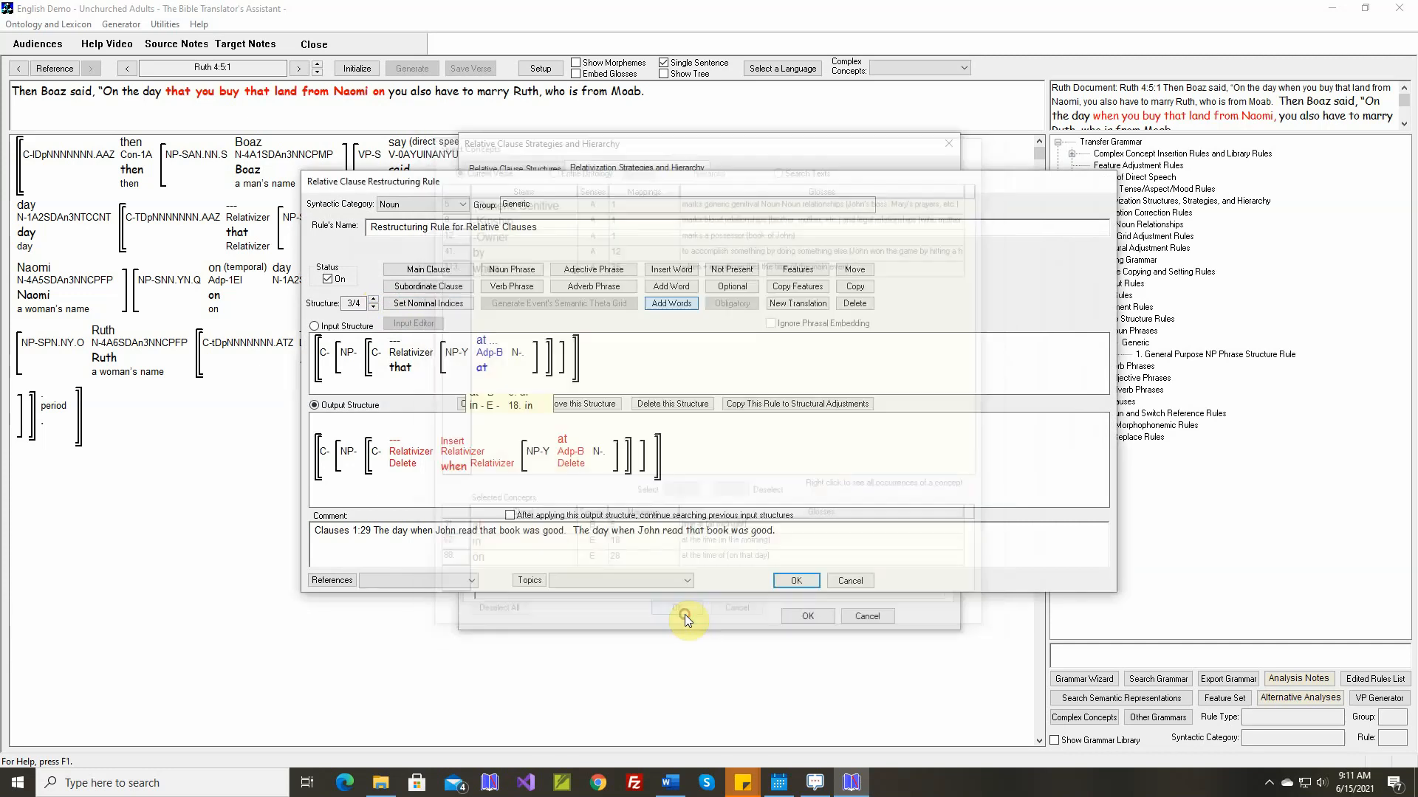
pyautogui.click(794, 582)
pyautogui.click(813, 622)
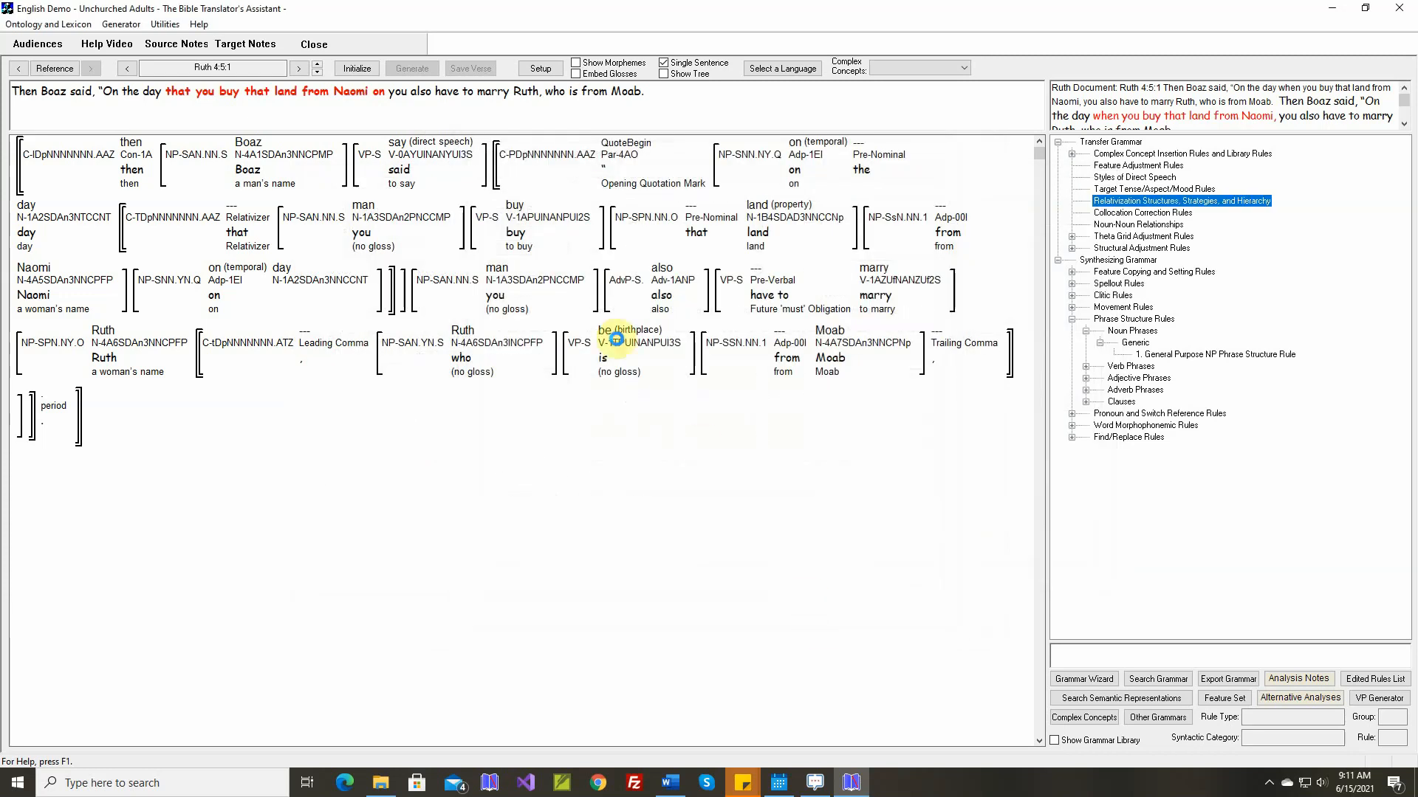
pyautogui.click(357, 68)
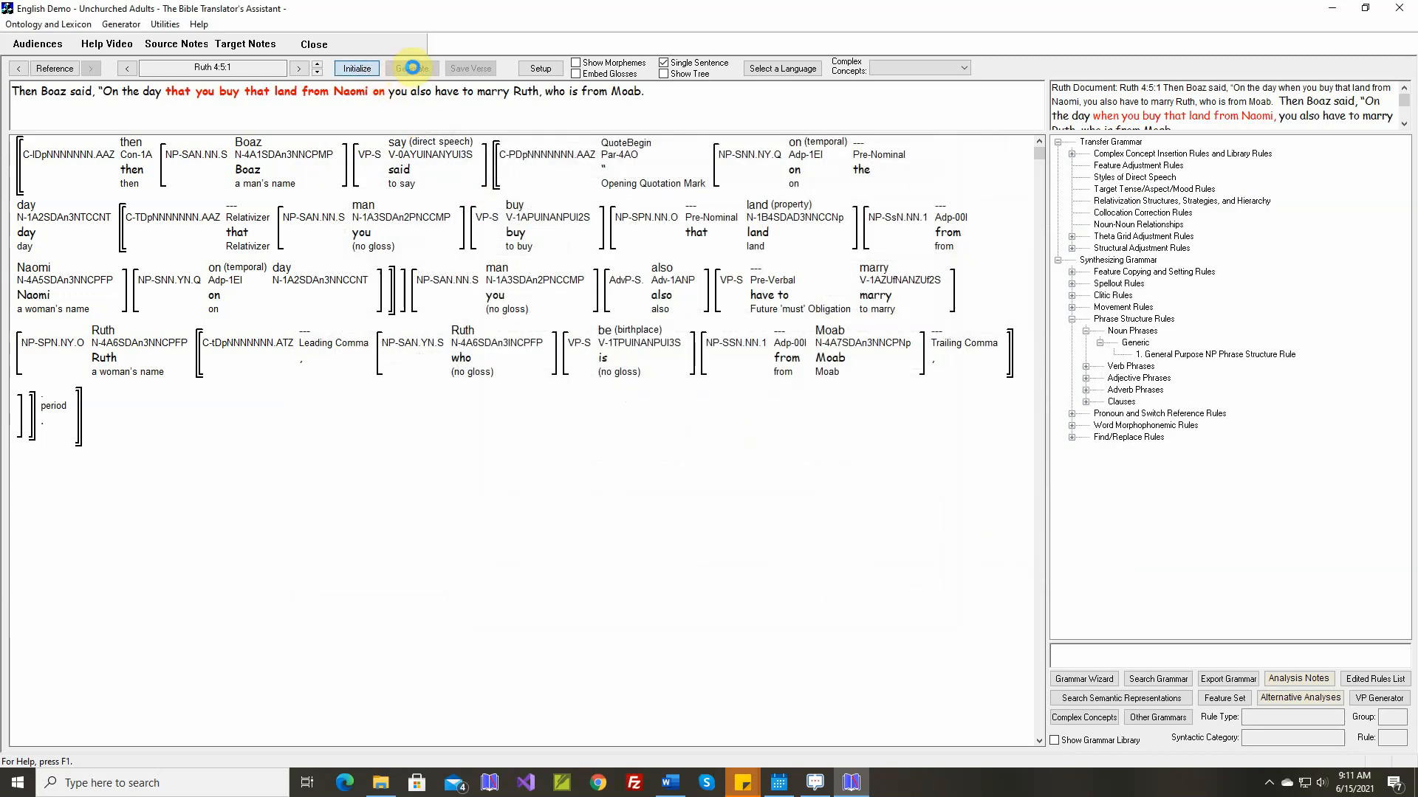
pyautogui.click(412, 68)
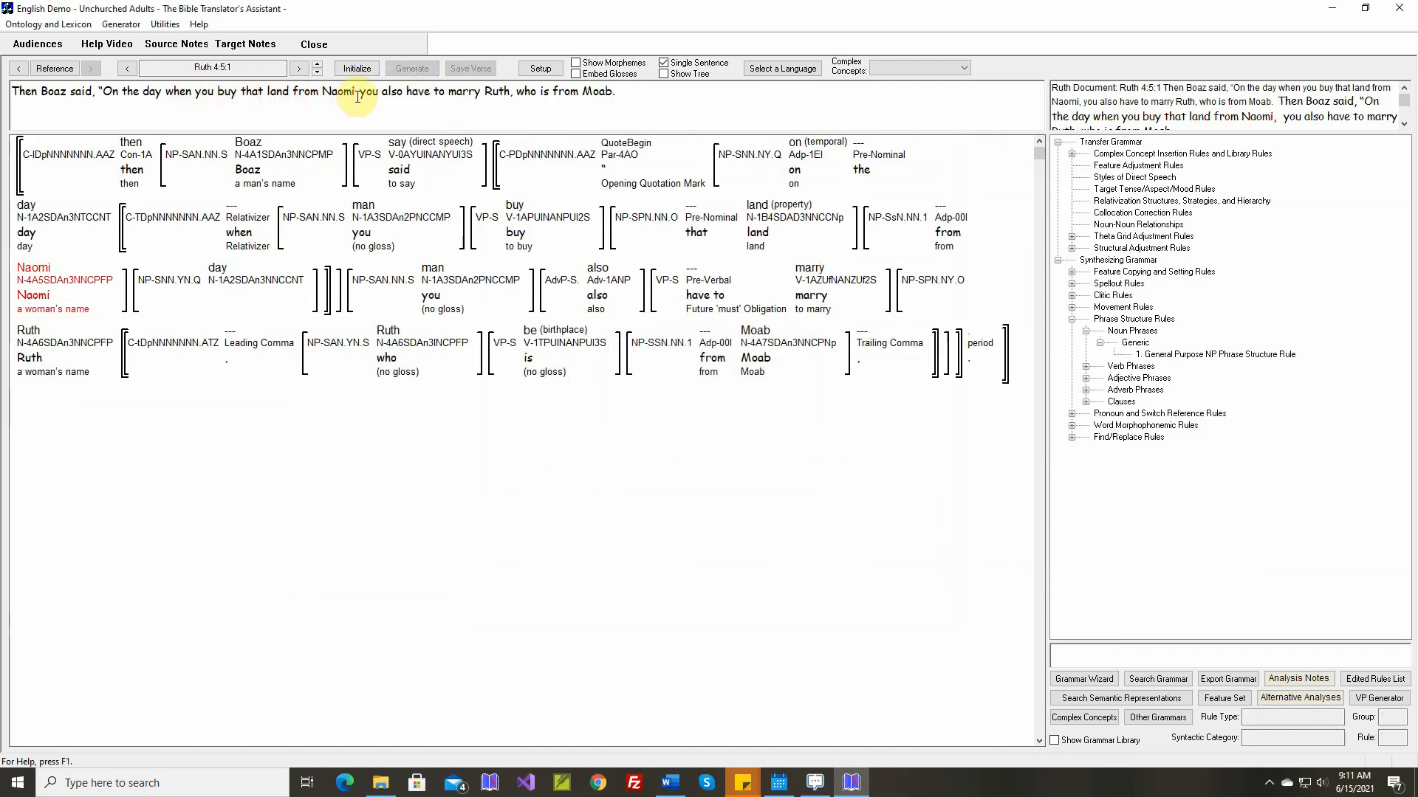
# Start a new structural adjustment rule in the Noun Phrase Issues group with Noun Phrases as its semantic category
pyautogui.click(1275, 117)
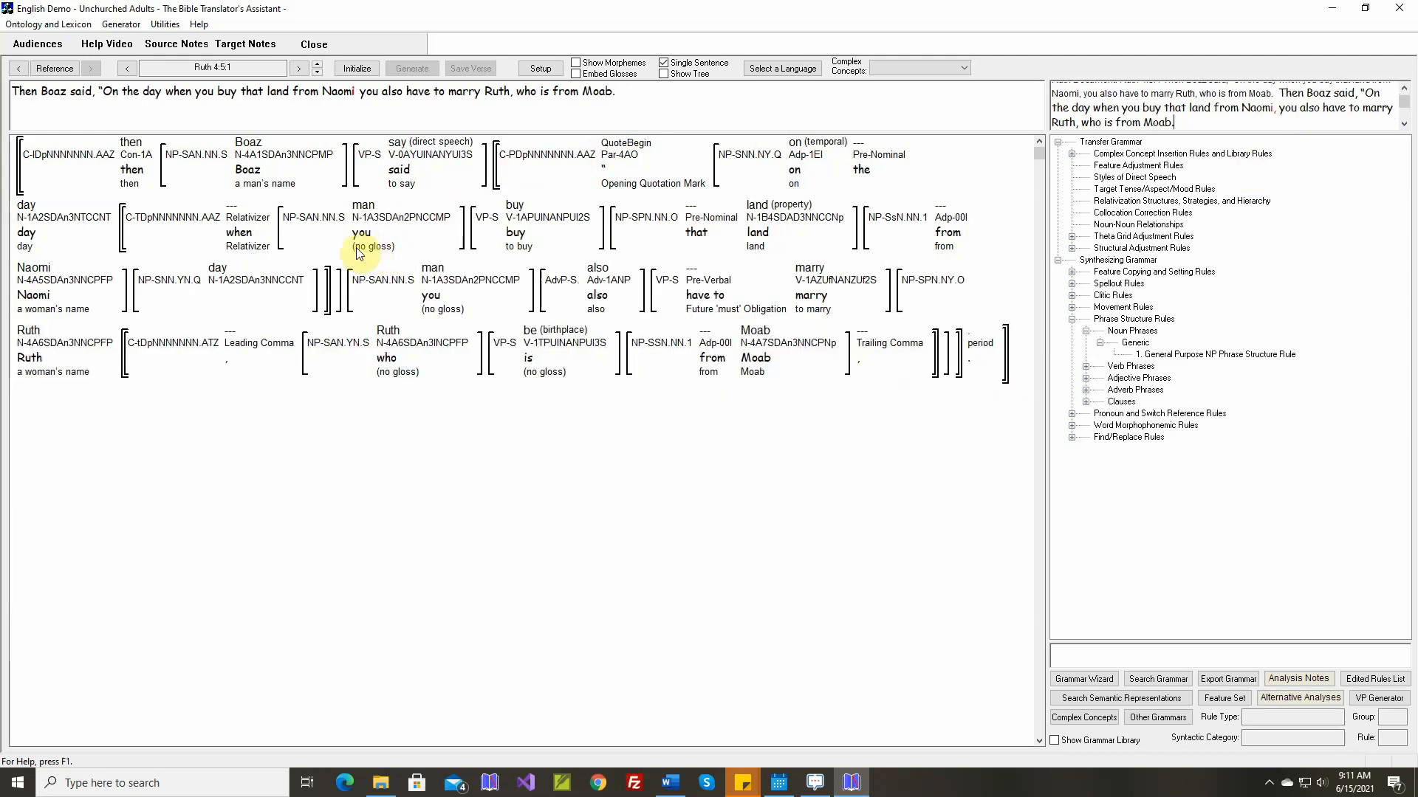
pyautogui.moveTo(84, 223)
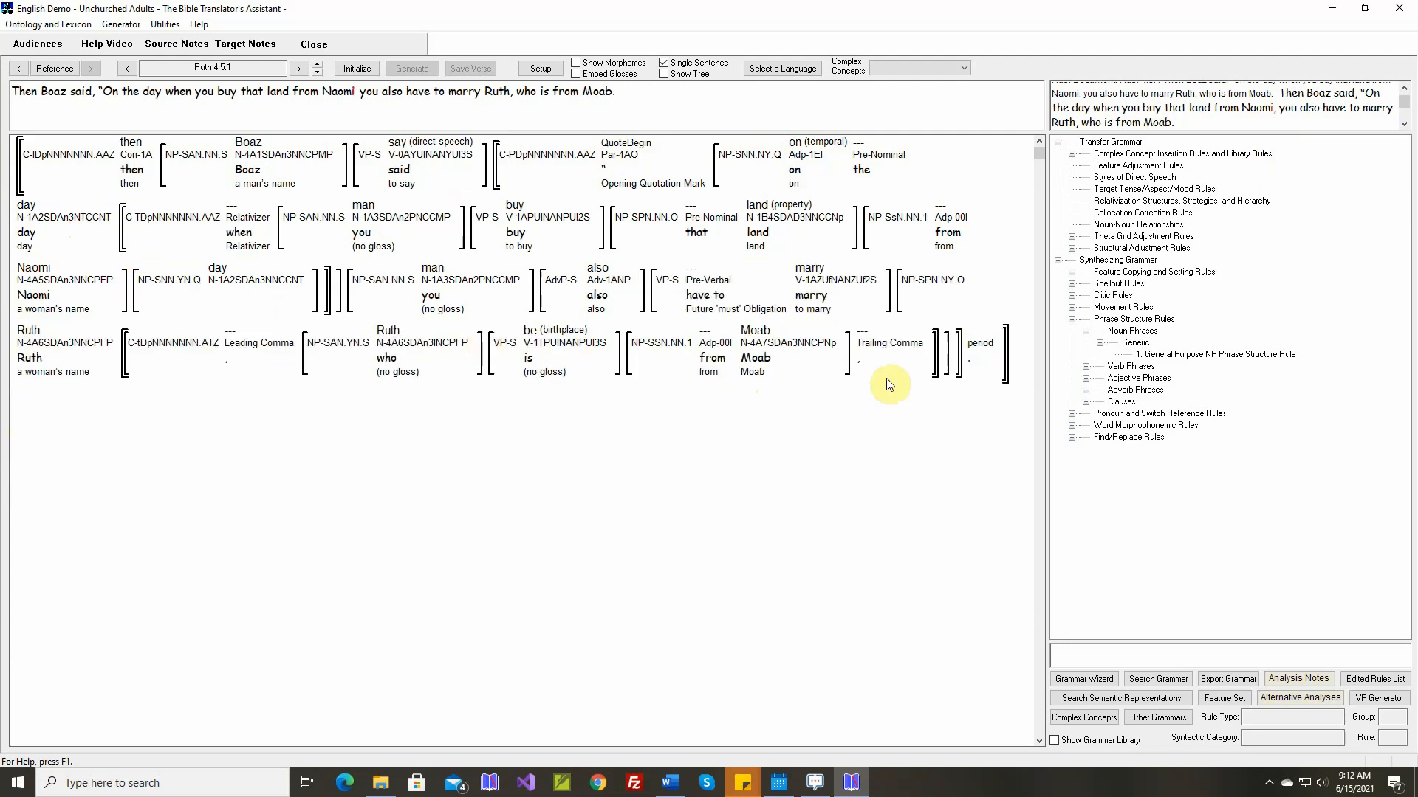
pyautogui.click(1072, 249)
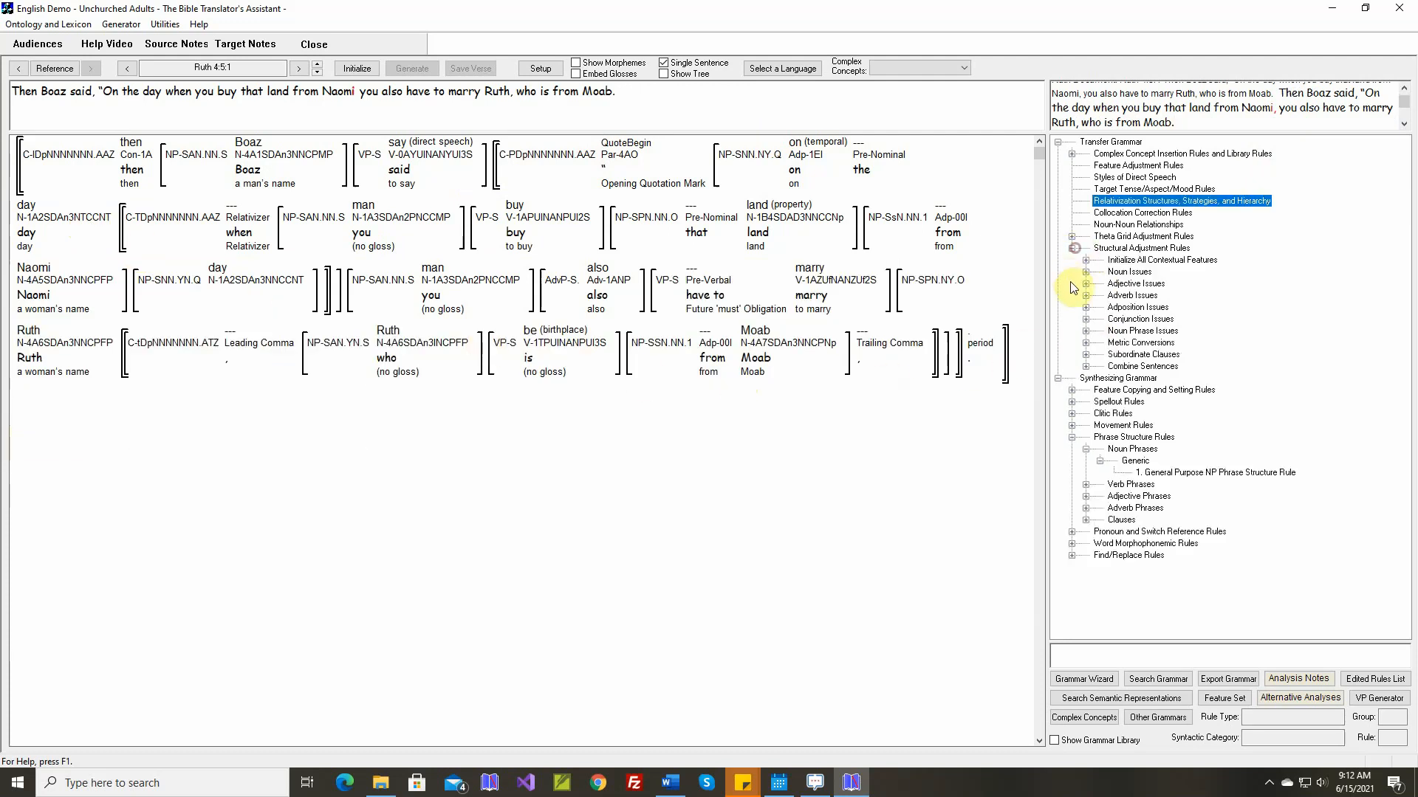
pyautogui.click(1086, 331)
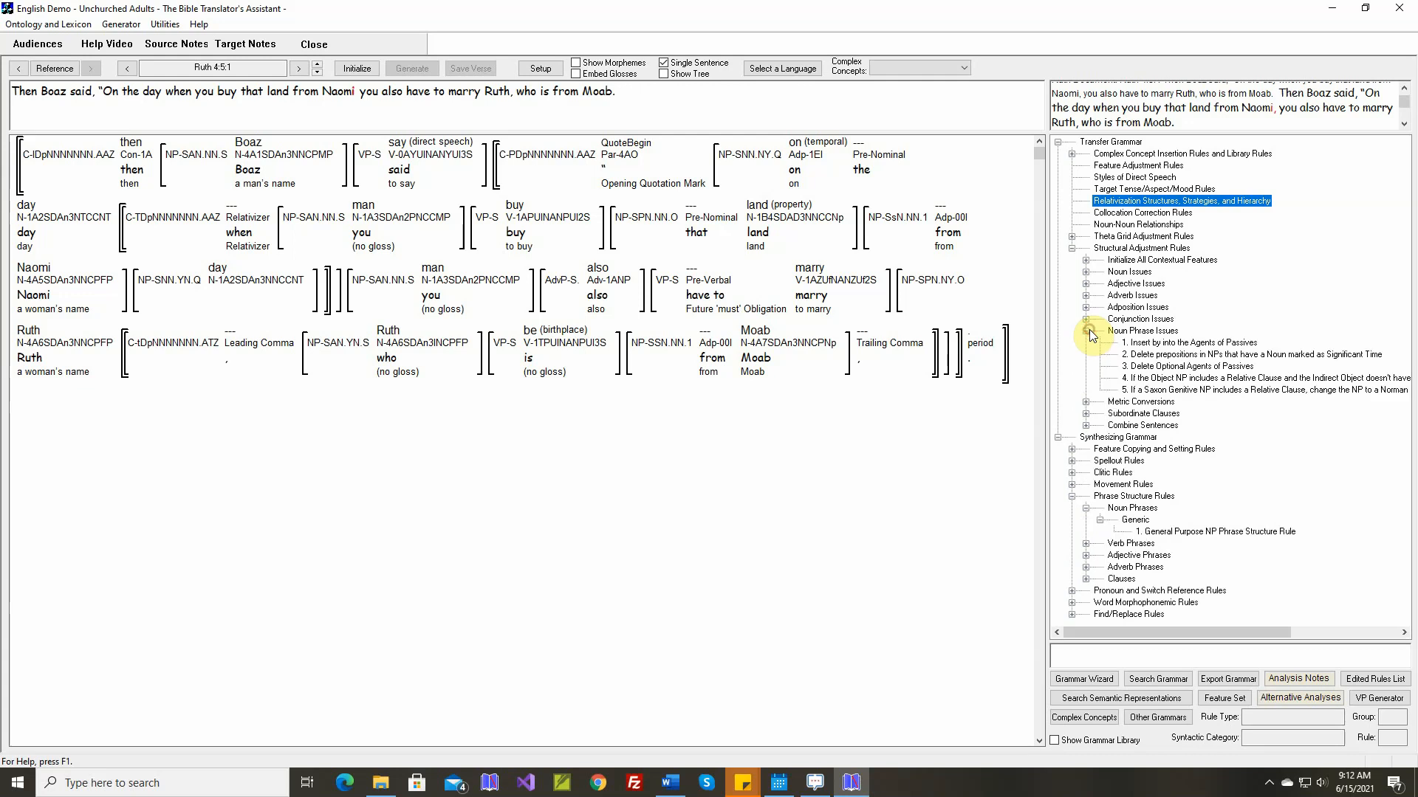
pyautogui.click(1141, 332)
pyautogui.click(1147, 333)
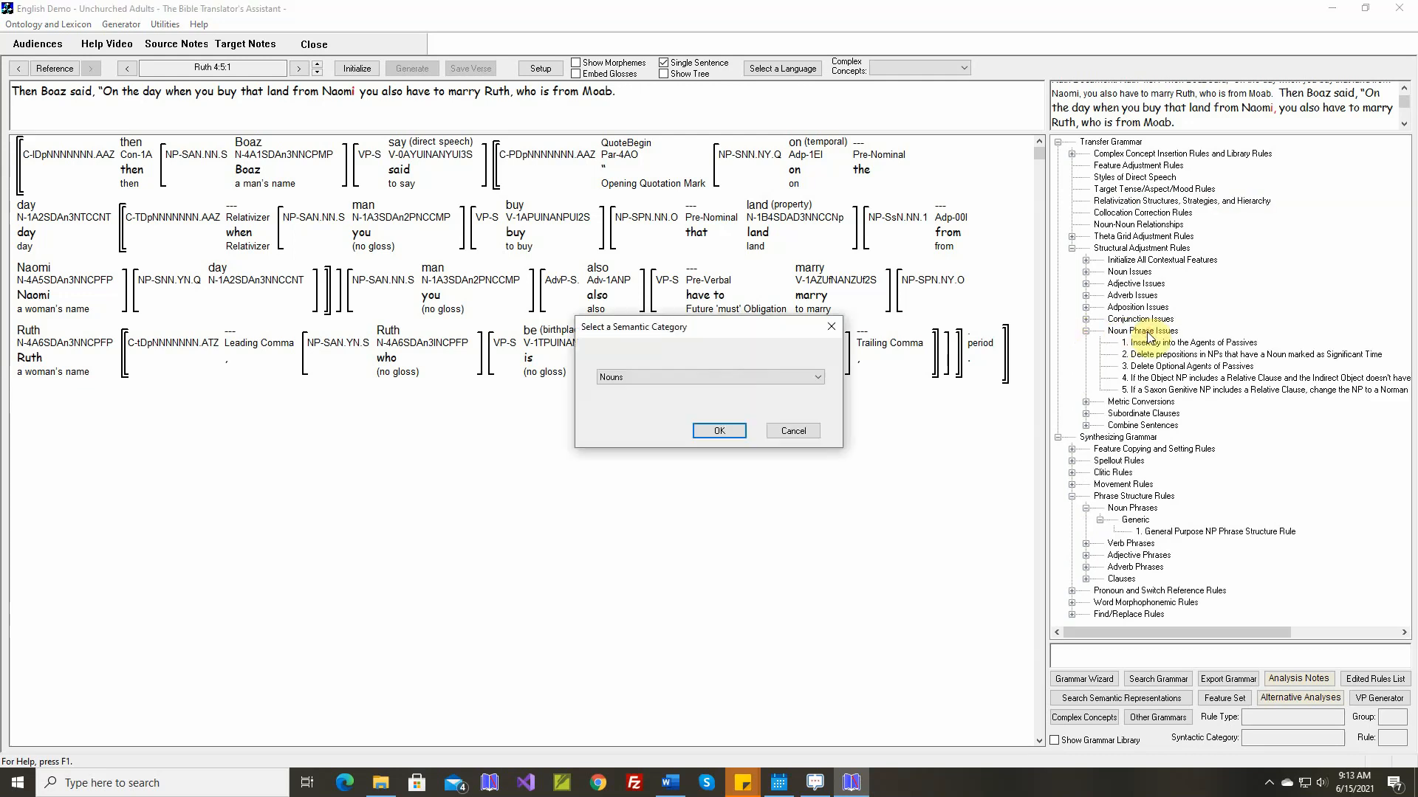
pyautogui.click(675, 377)
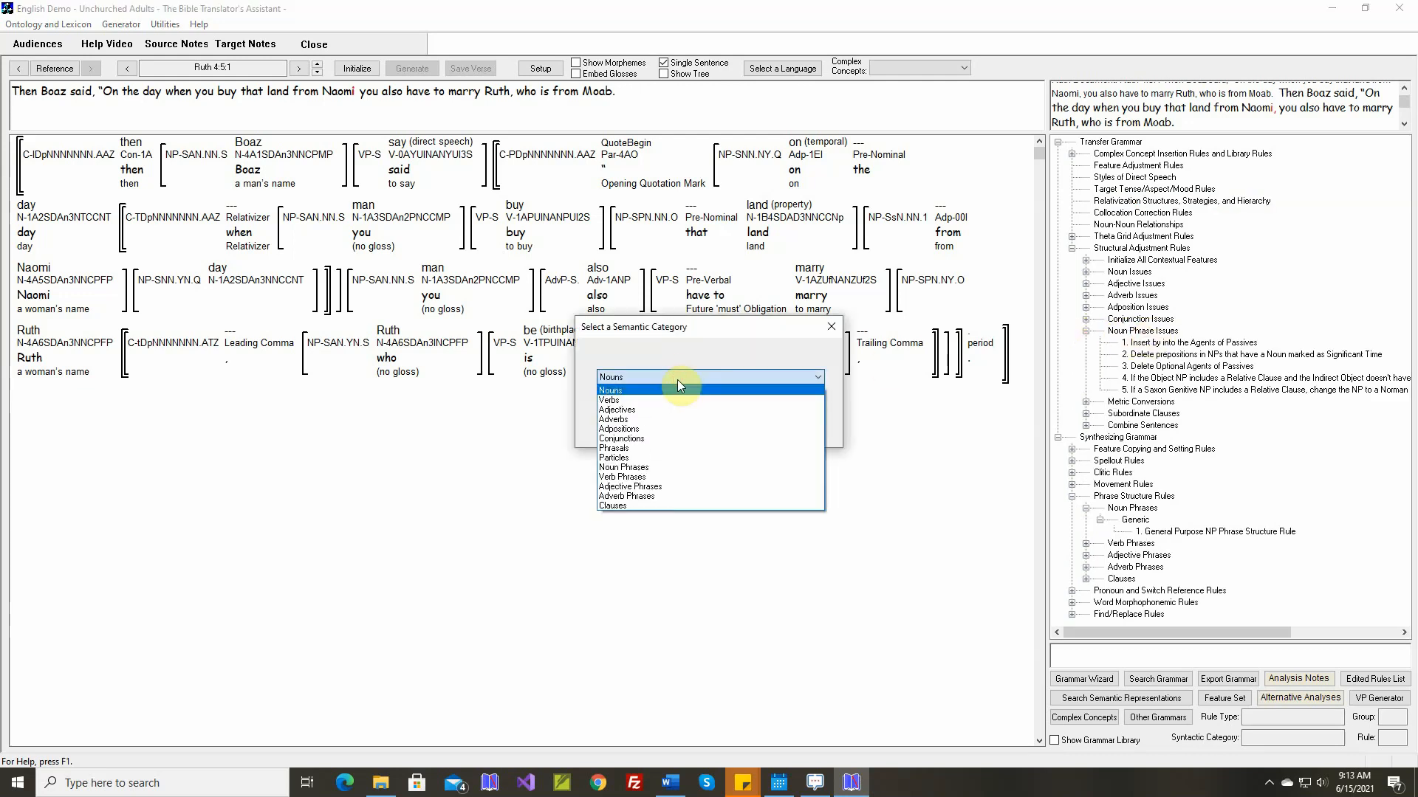
pyautogui.click(650, 467)
pyautogui.click(719, 432)
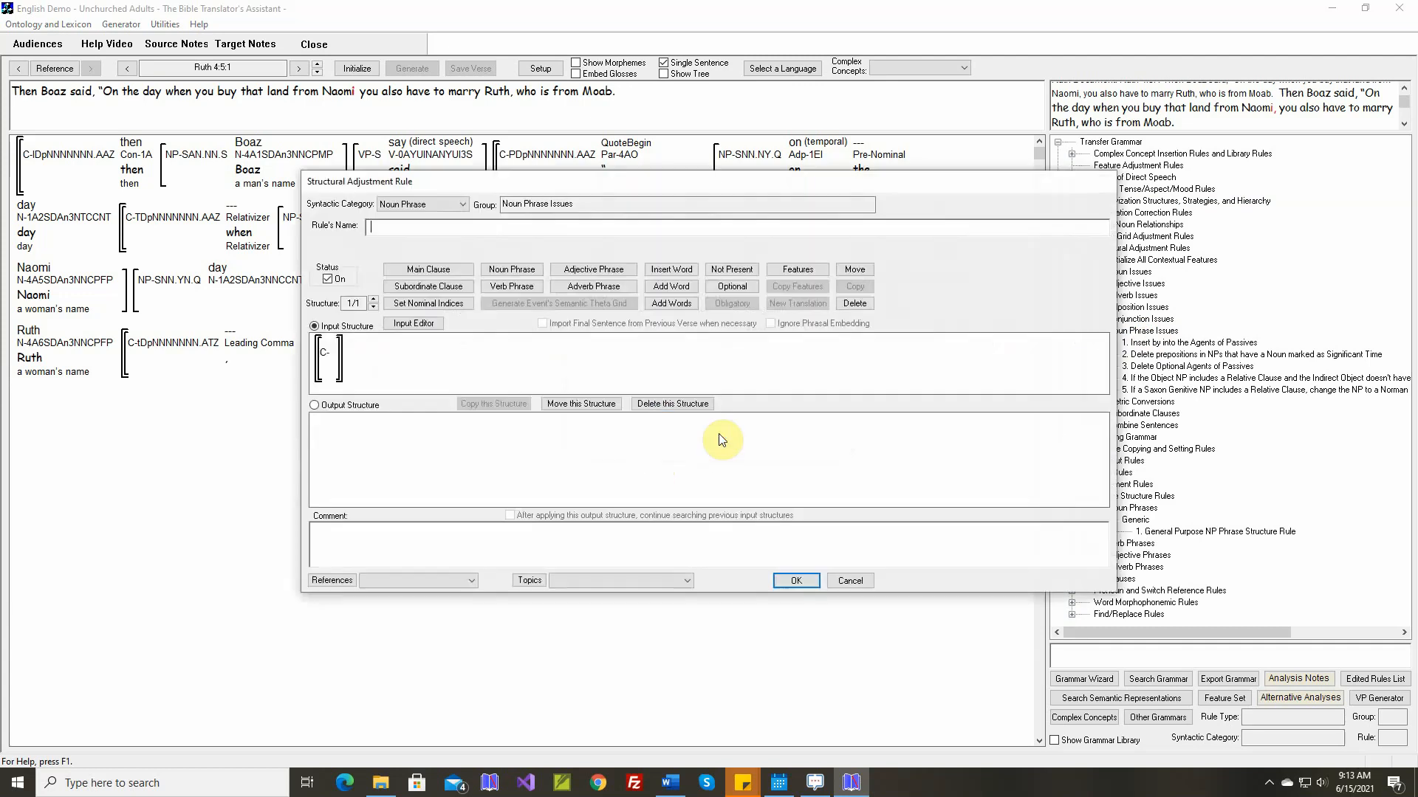
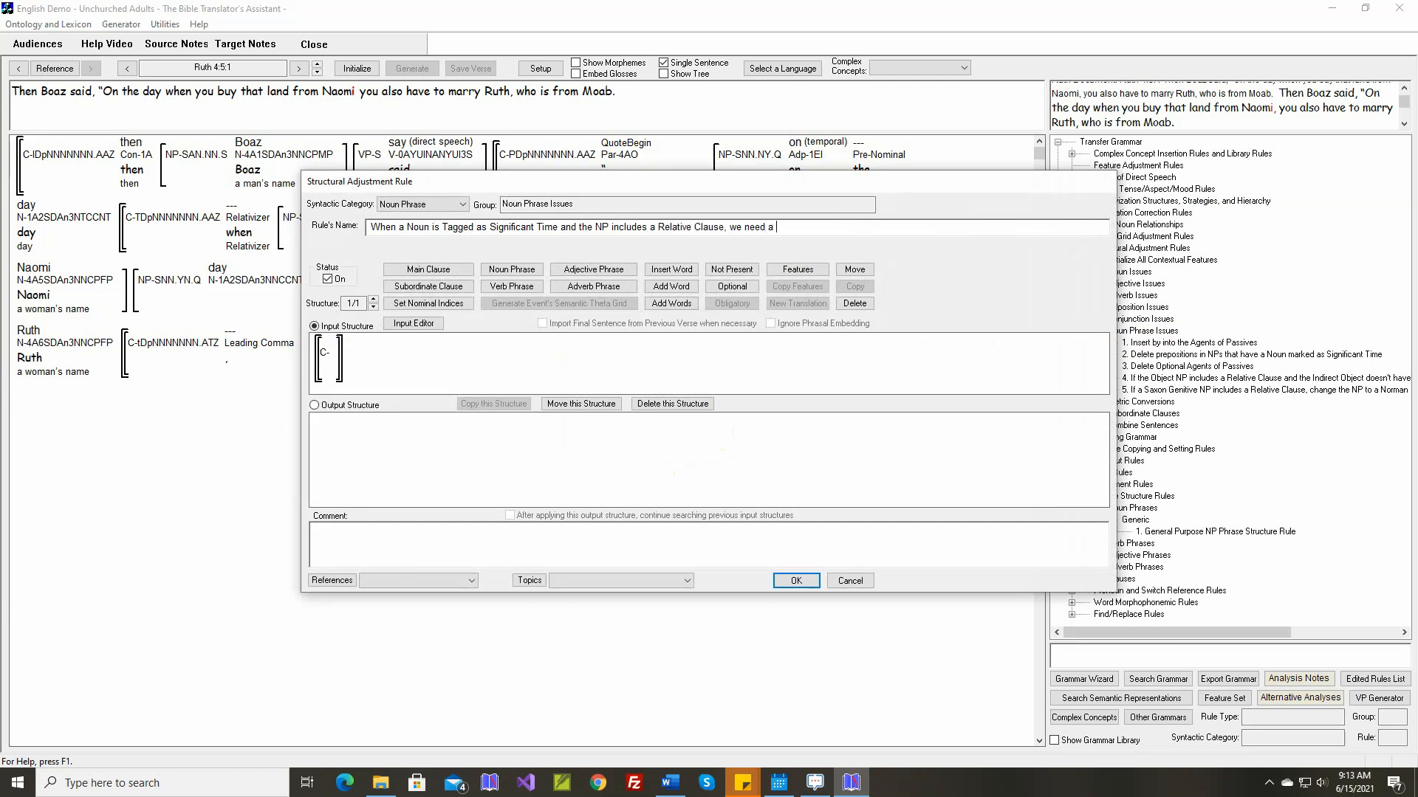
# Finish the rule name with "Comma" and build the input structure as a noun phrase containing a subordinate clause
pyautogui.write('Comma')
pyautogui.click(510, 270)
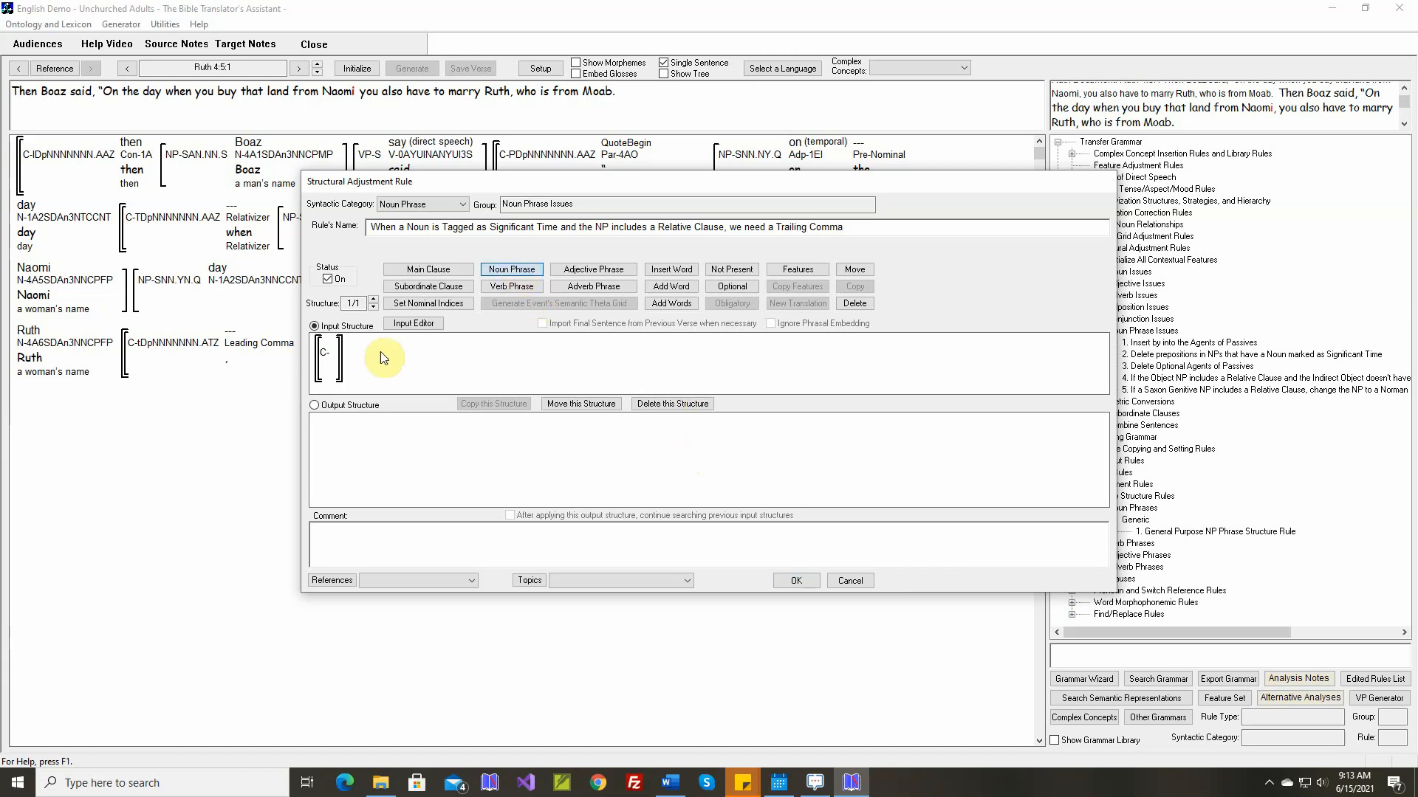
pyautogui.click(338, 362)
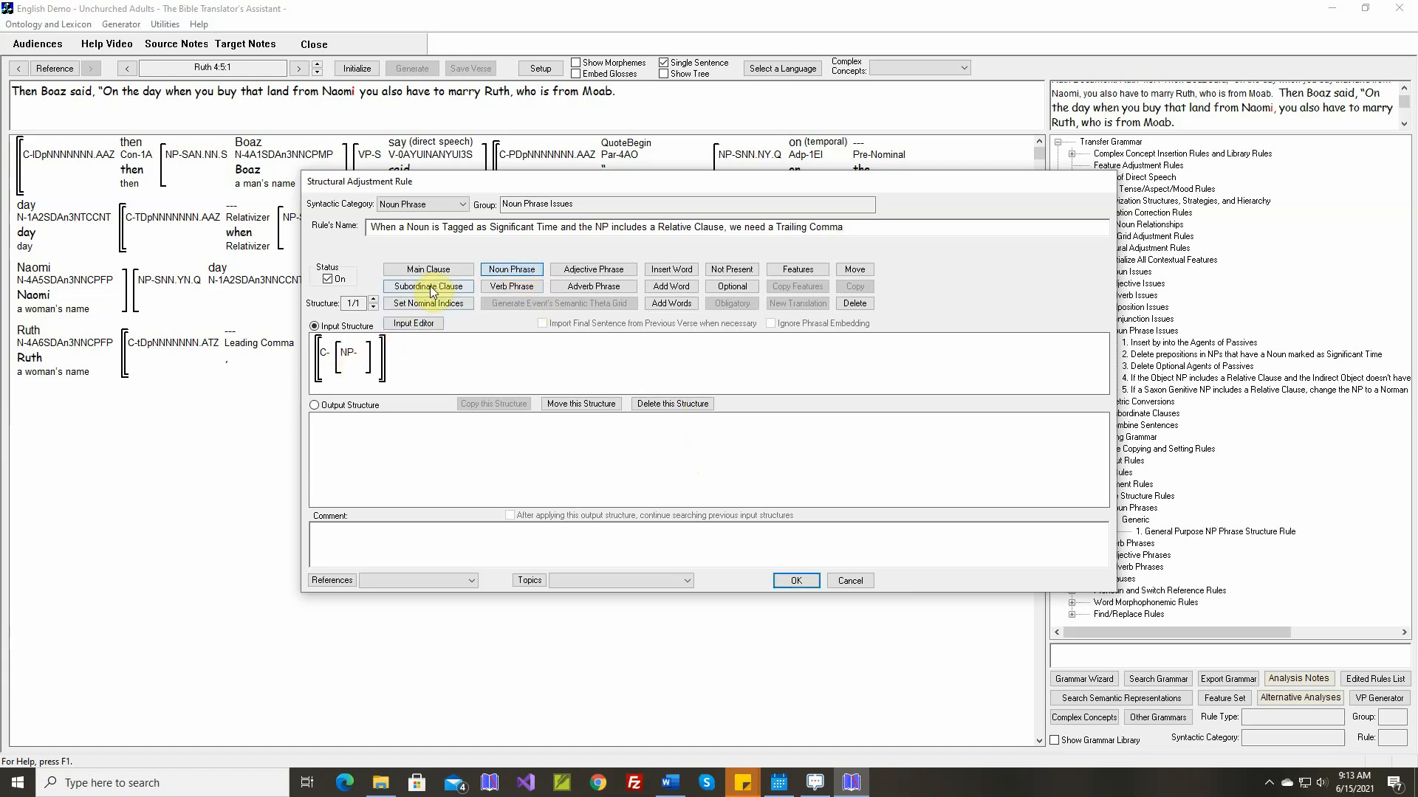
pyautogui.click(422, 287)
pyautogui.click(366, 367)
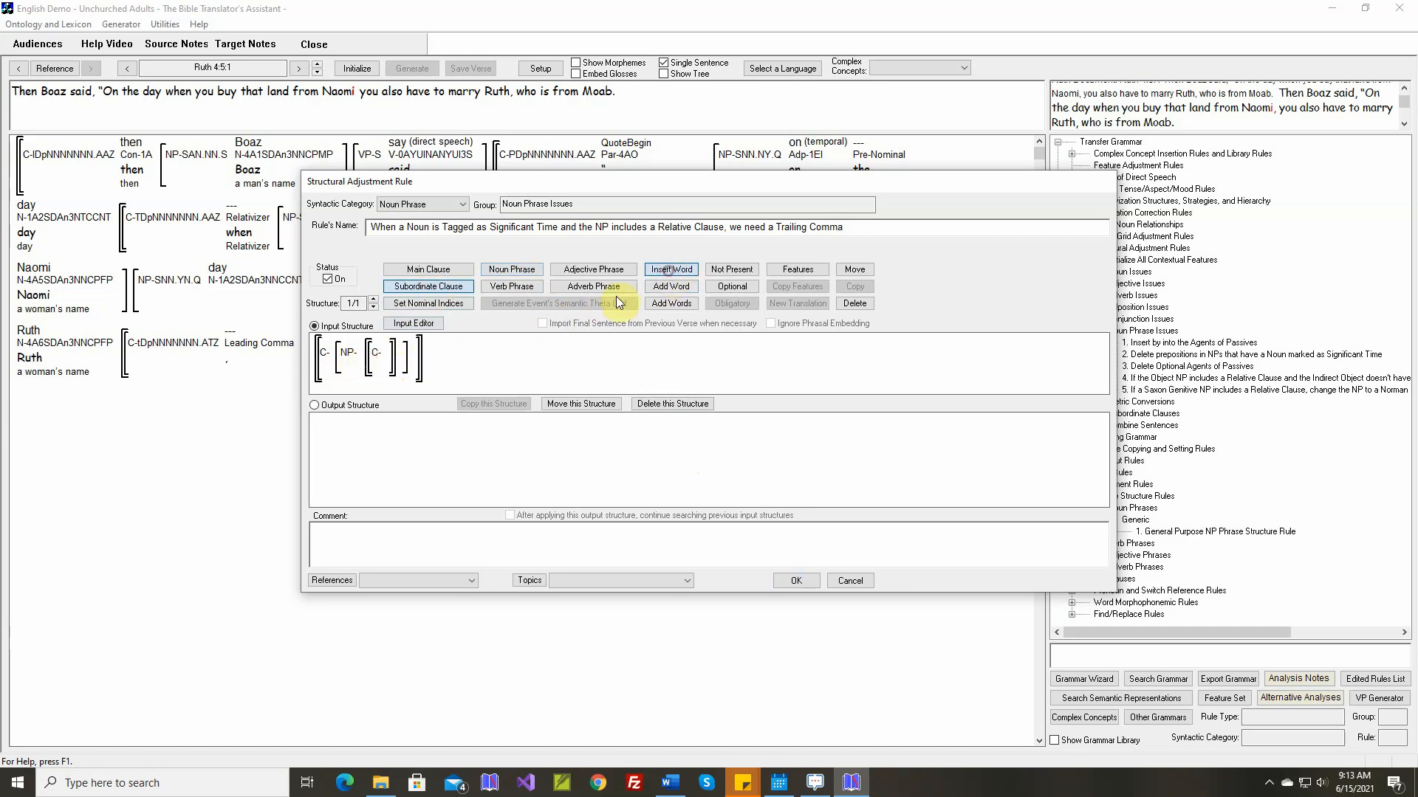
# Insert a noun before the embedded clause in the input structure and set its participant status to Significant Time
pyautogui.click(383, 369)
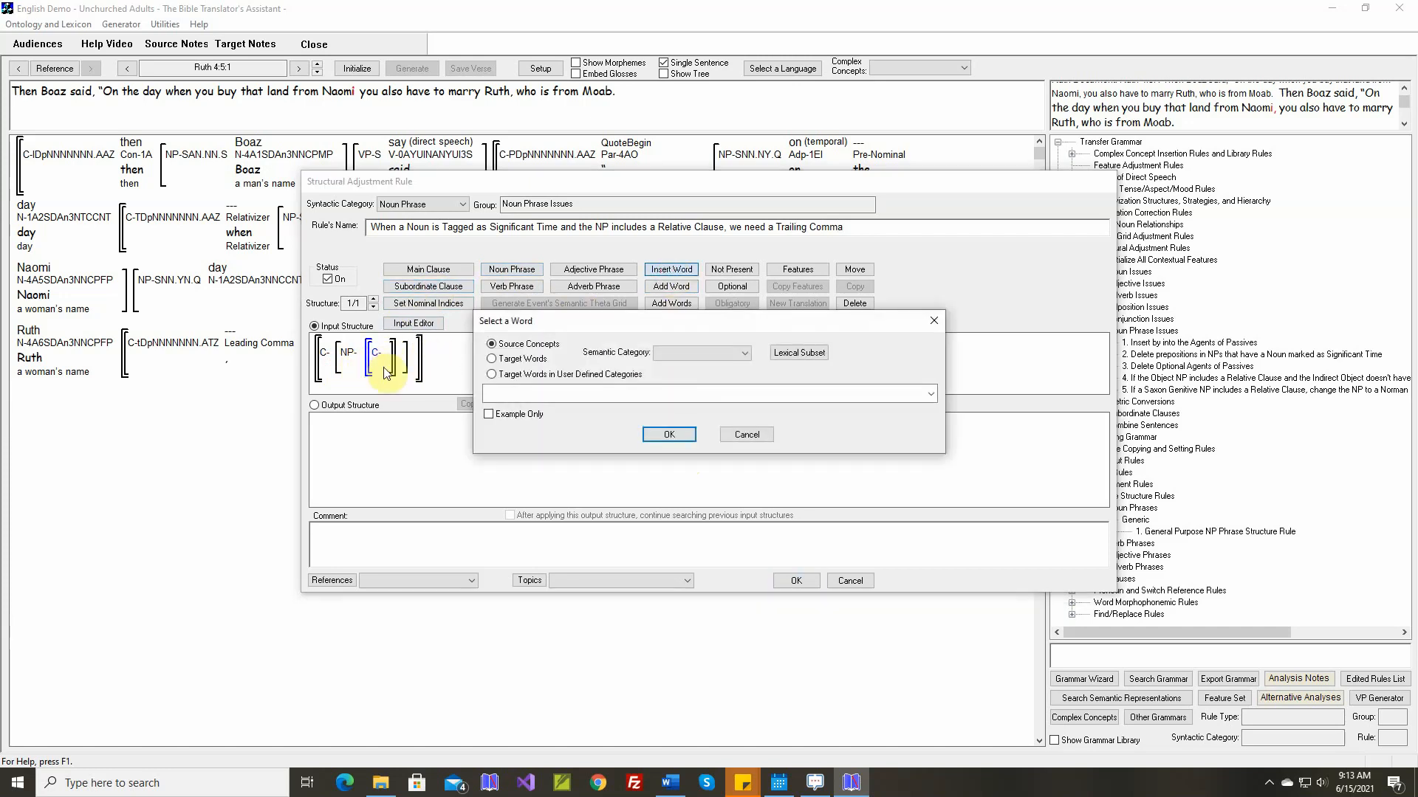
pyautogui.click(684, 357)
pyautogui.click(678, 374)
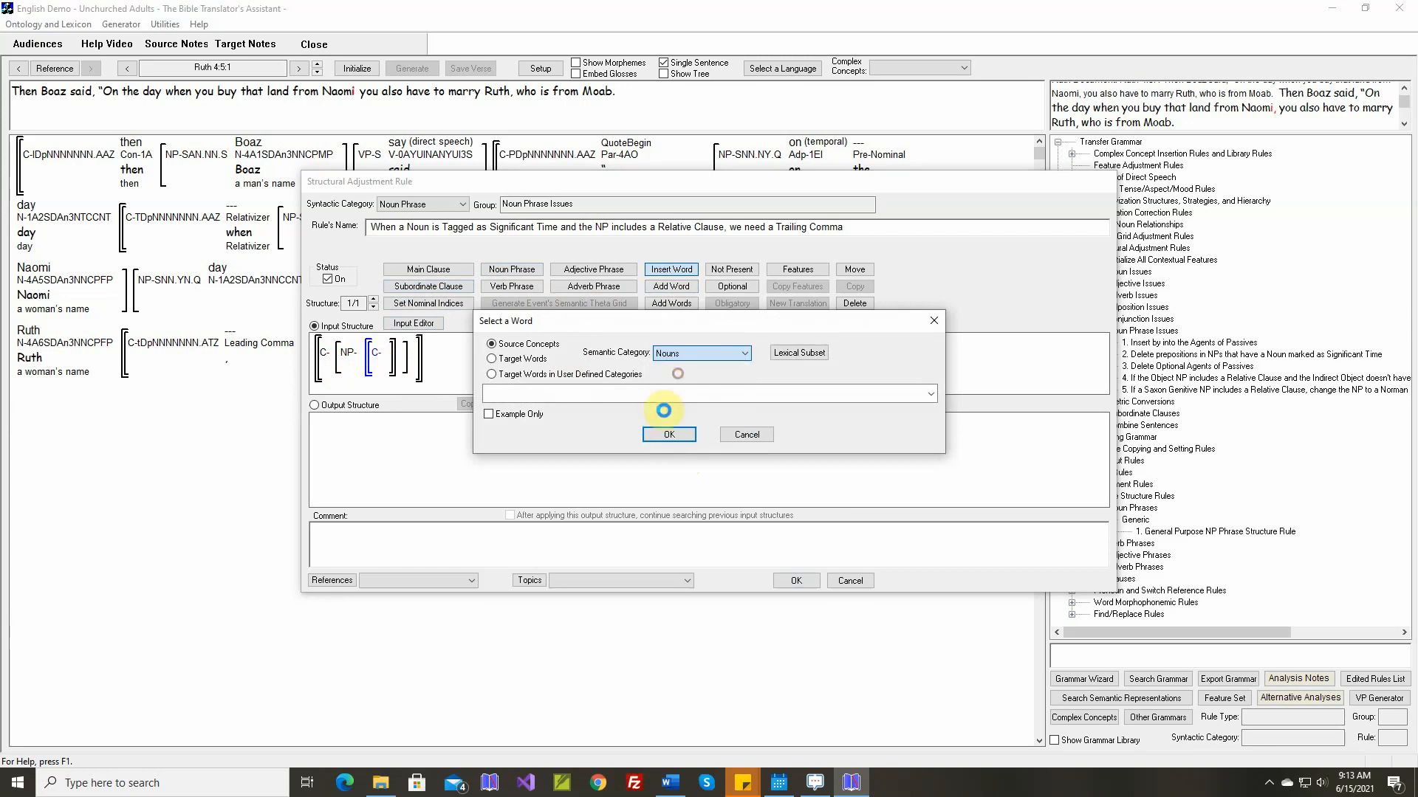
pyautogui.click(670, 434)
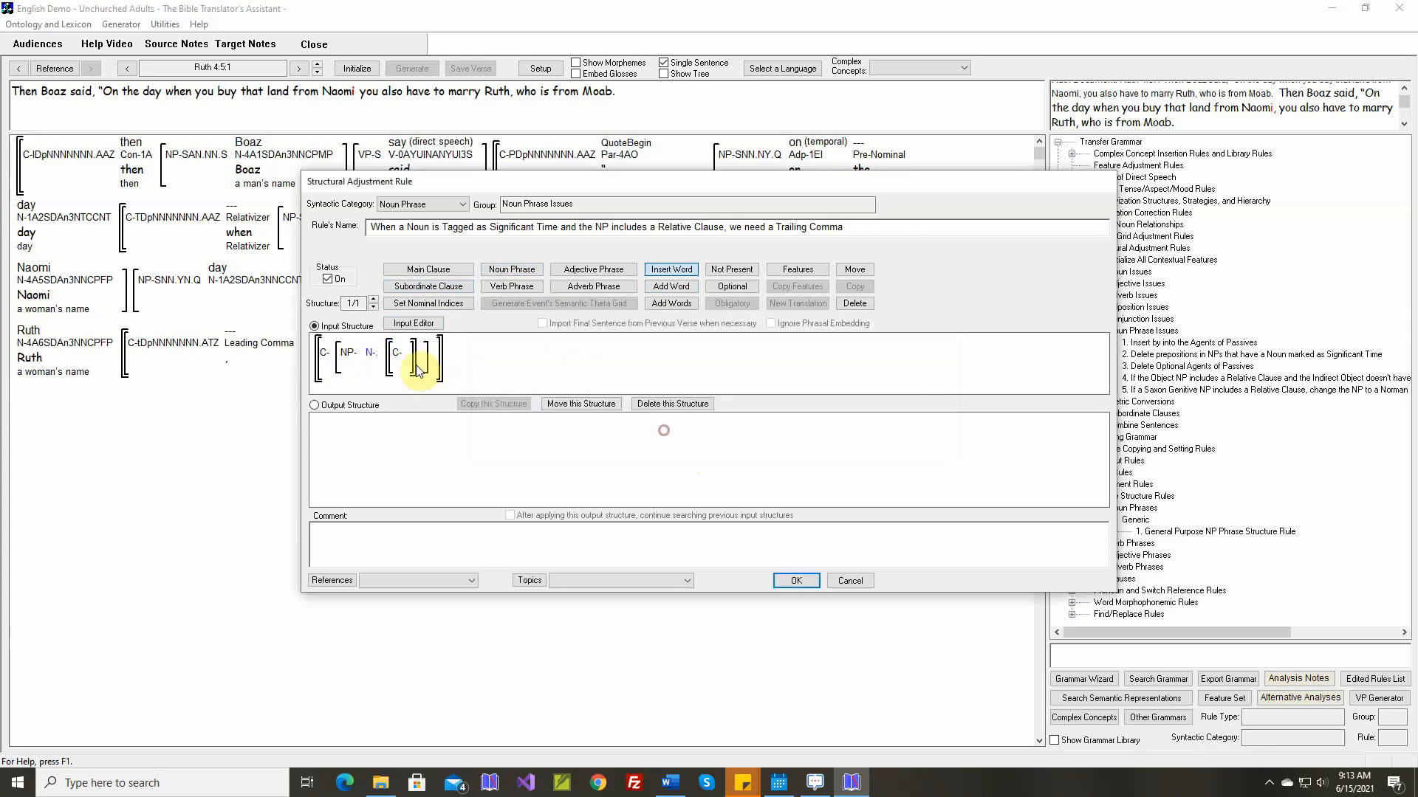
pyautogui.click(797, 271)
pyautogui.click(371, 353)
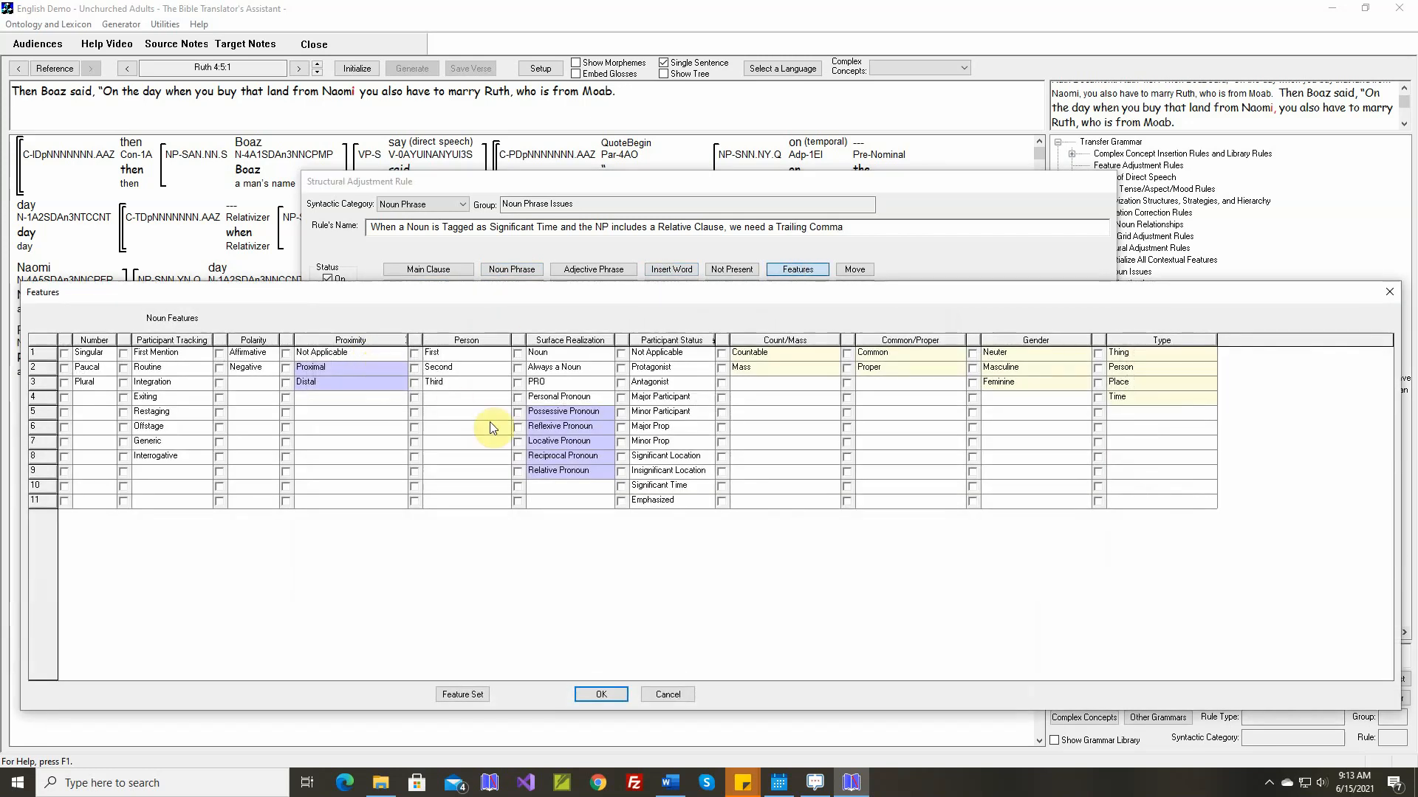
pyautogui.click(622, 486)
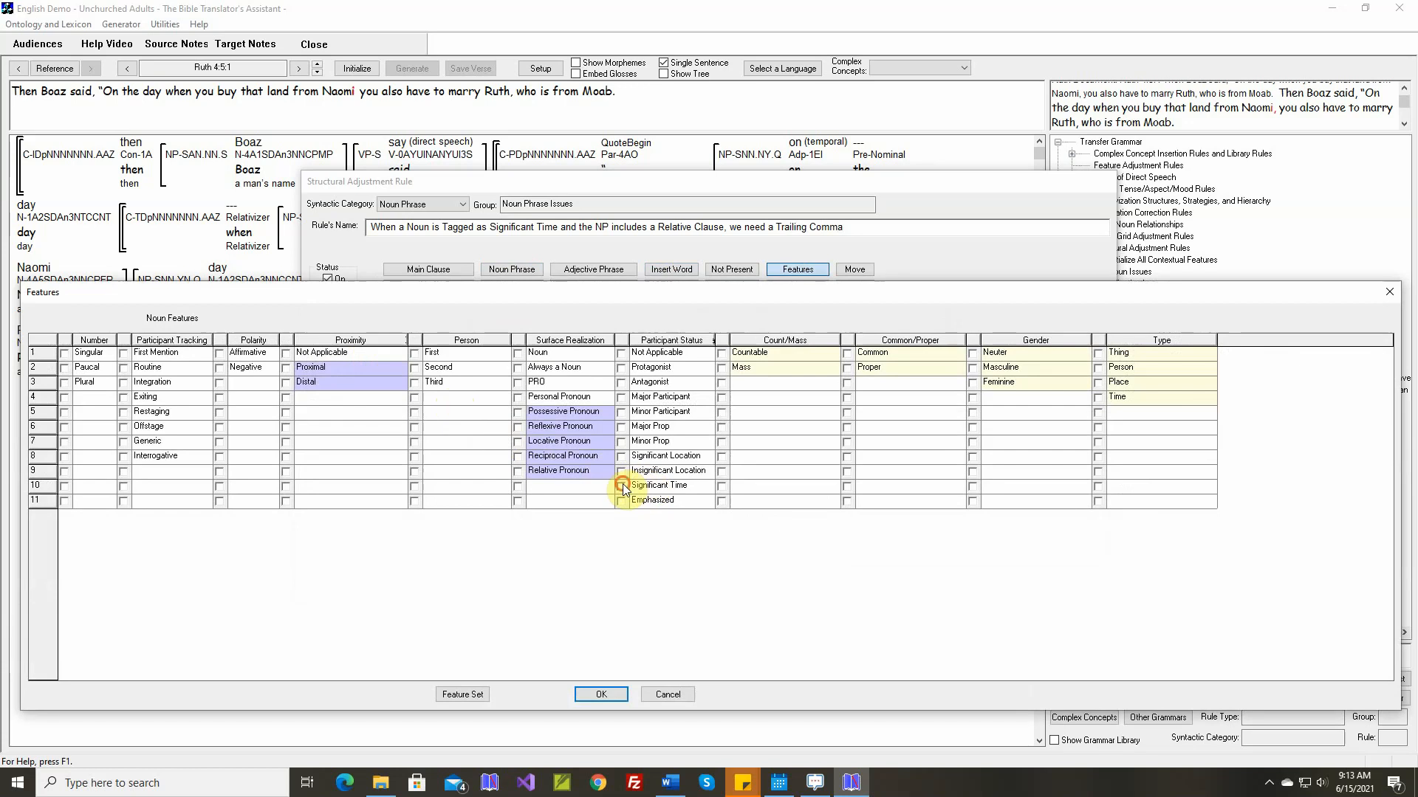
pyautogui.click(602, 694)
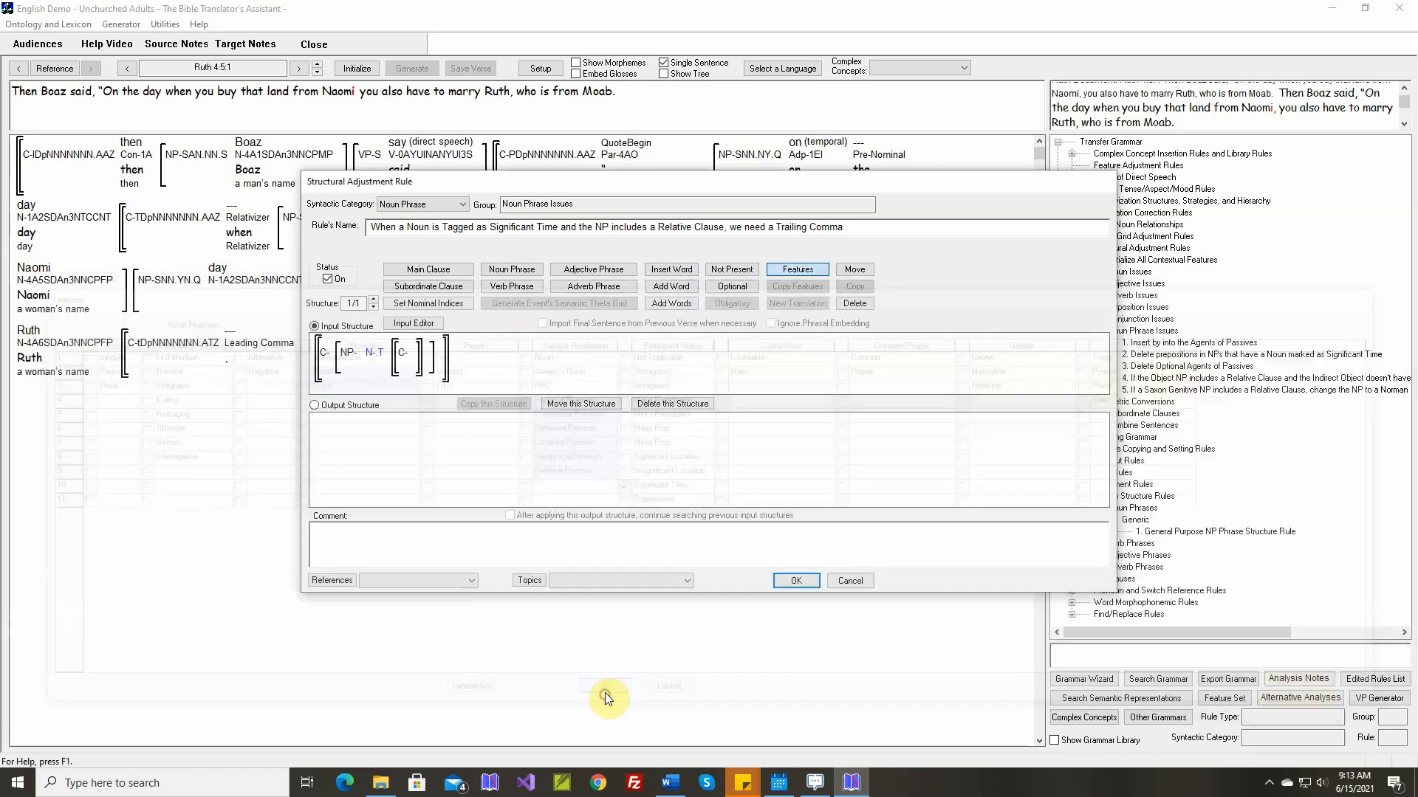
# In the output structure, insert the word "," with the tag Trailing Comma at the end of the noun phrase
pyautogui.click(350, 405)
pyautogui.click(671, 269)
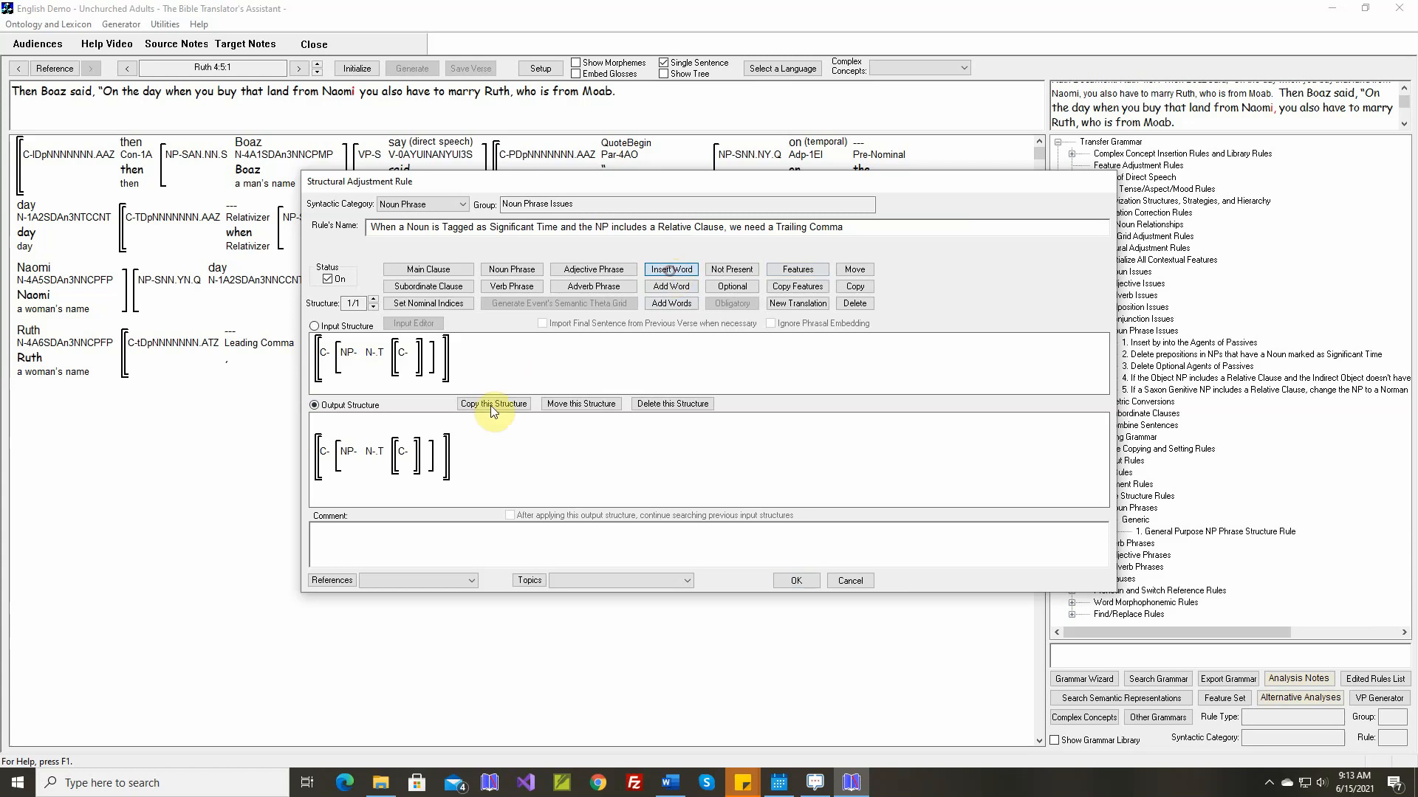
pyautogui.click(427, 458)
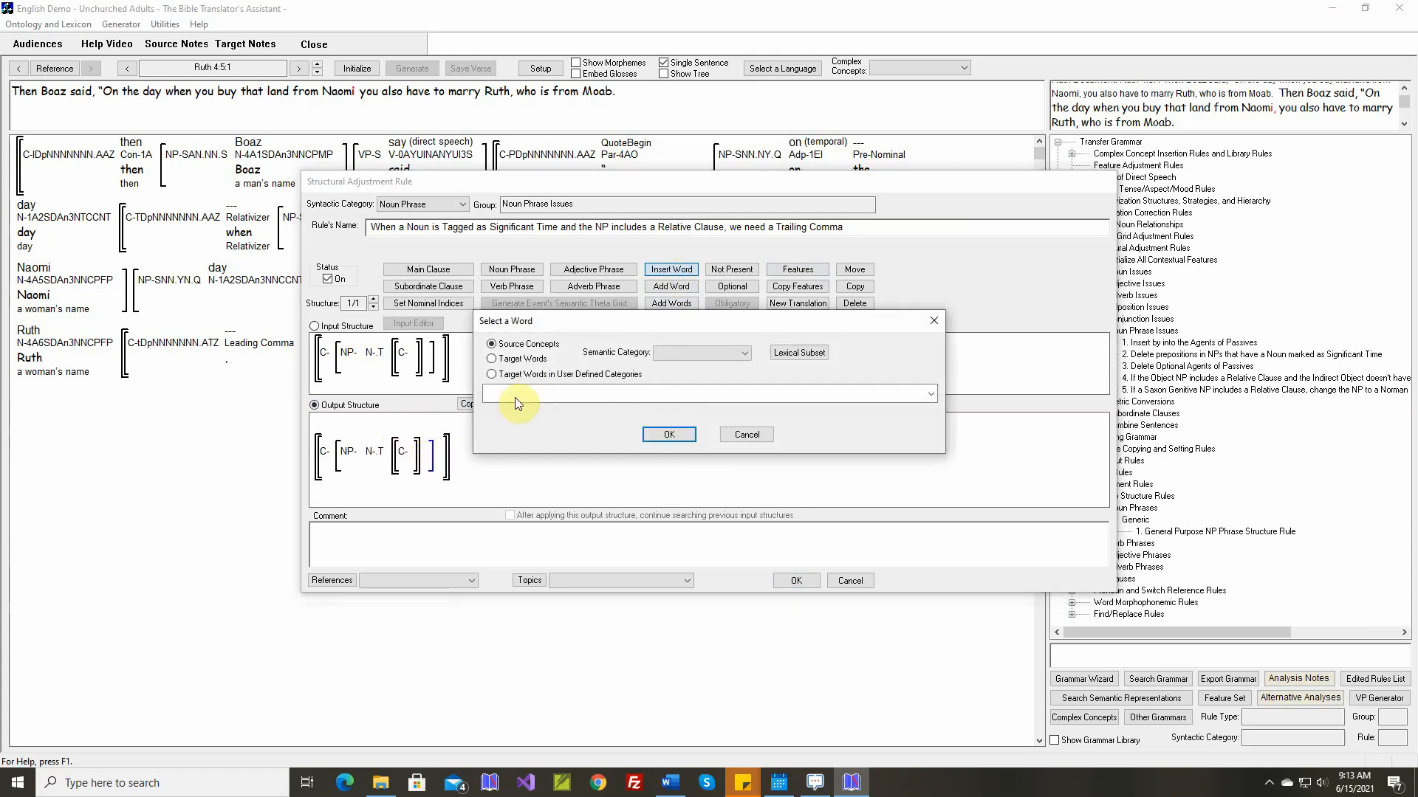
pyautogui.click(527, 374)
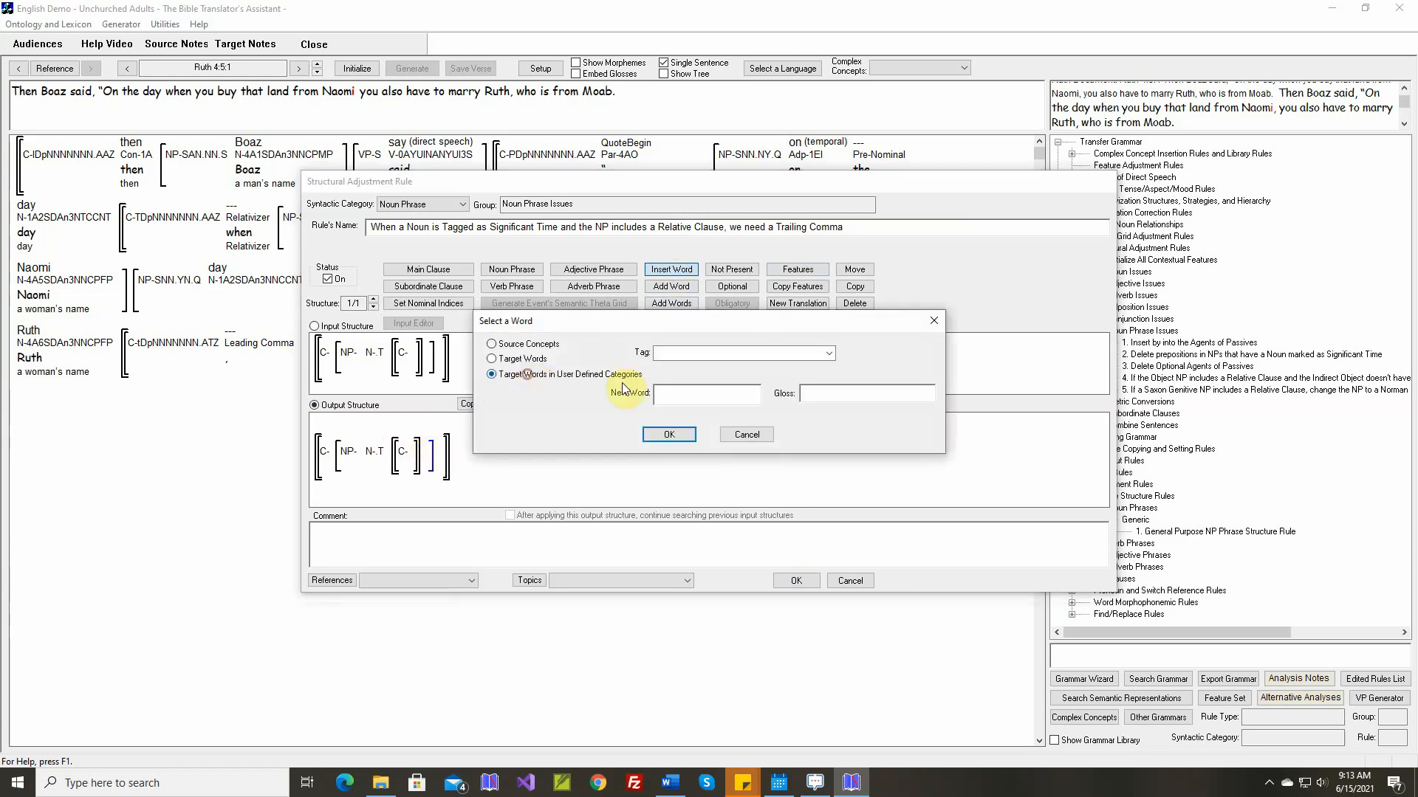
pyautogui.click(830, 353)
pyautogui.click(713, 435)
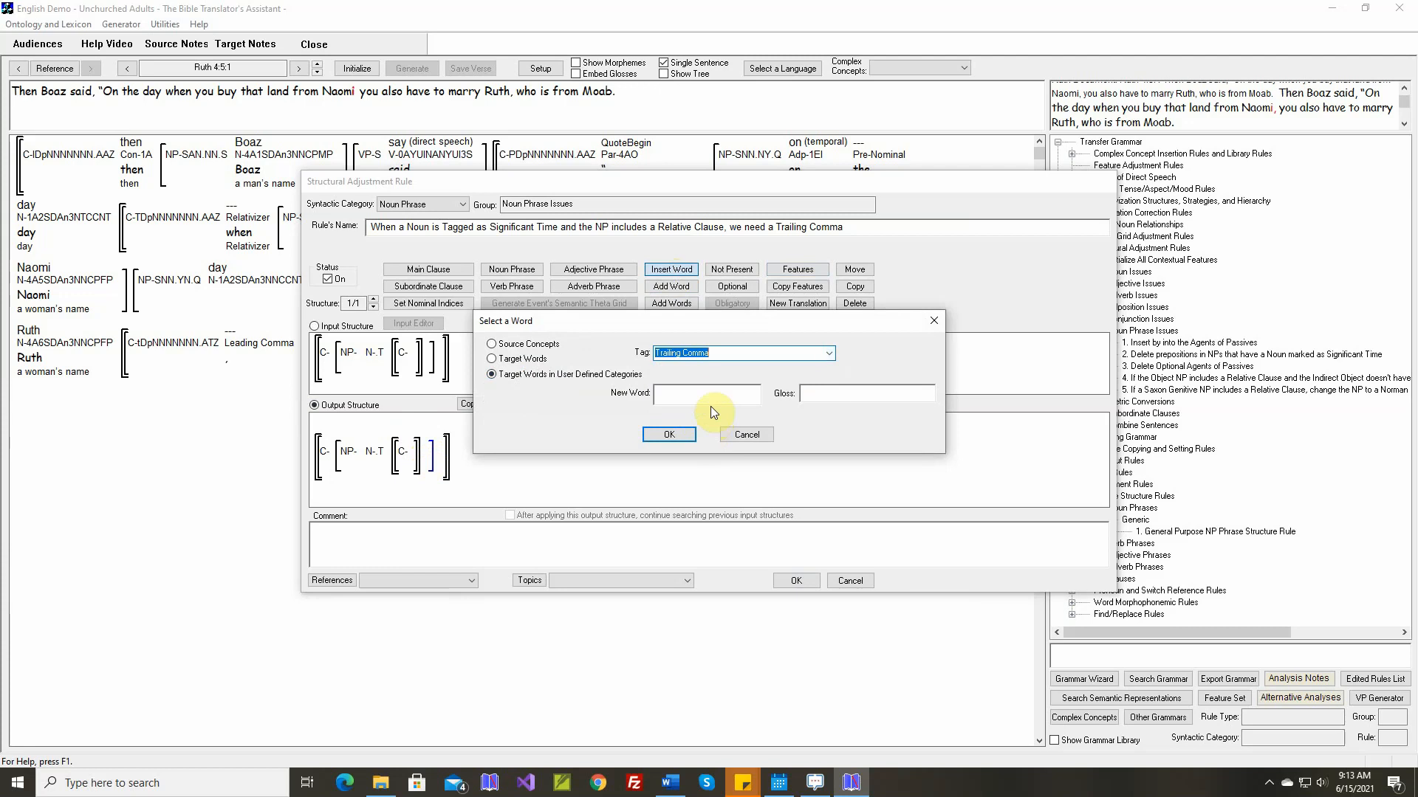
pyautogui.click(715, 397)
pyautogui.write(',')
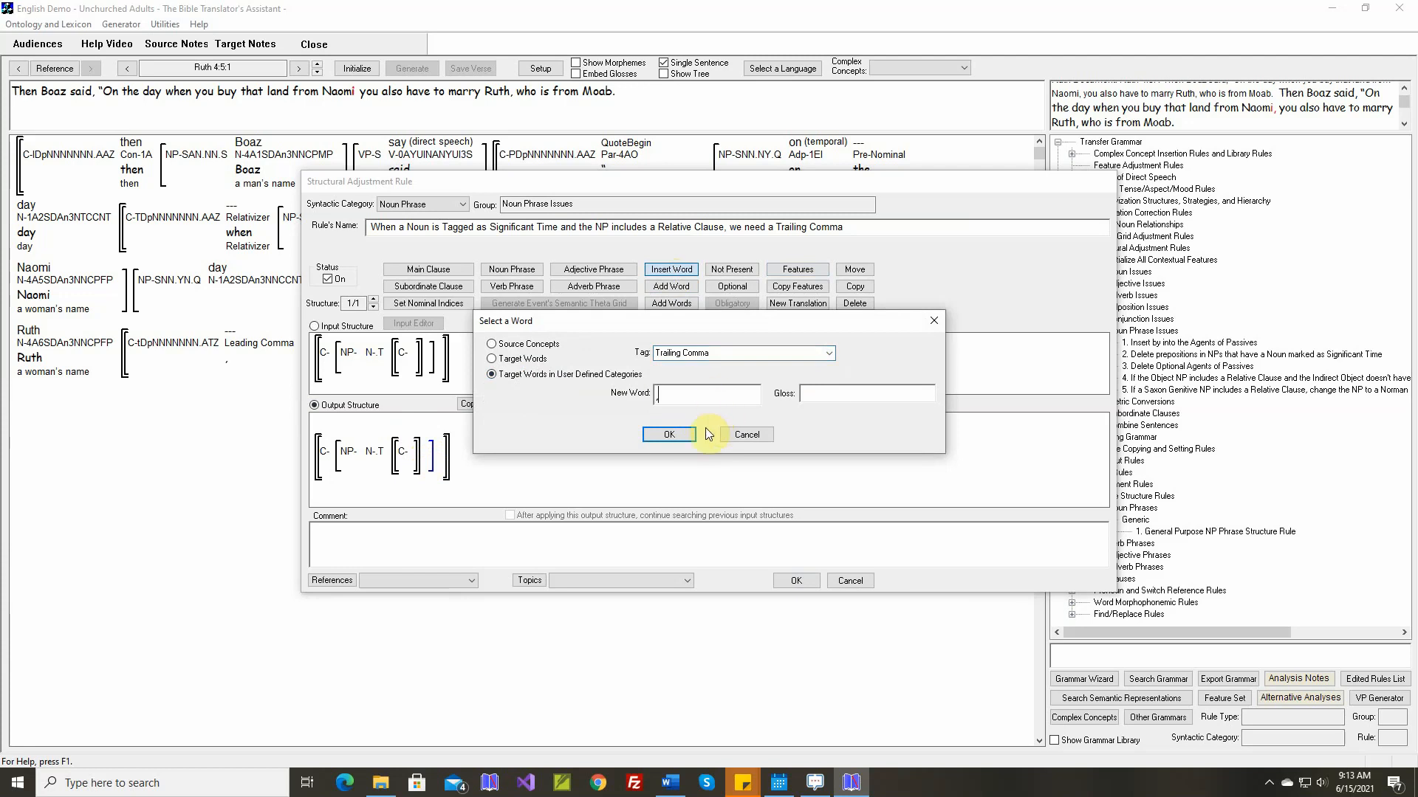
pyautogui.click(683, 435)
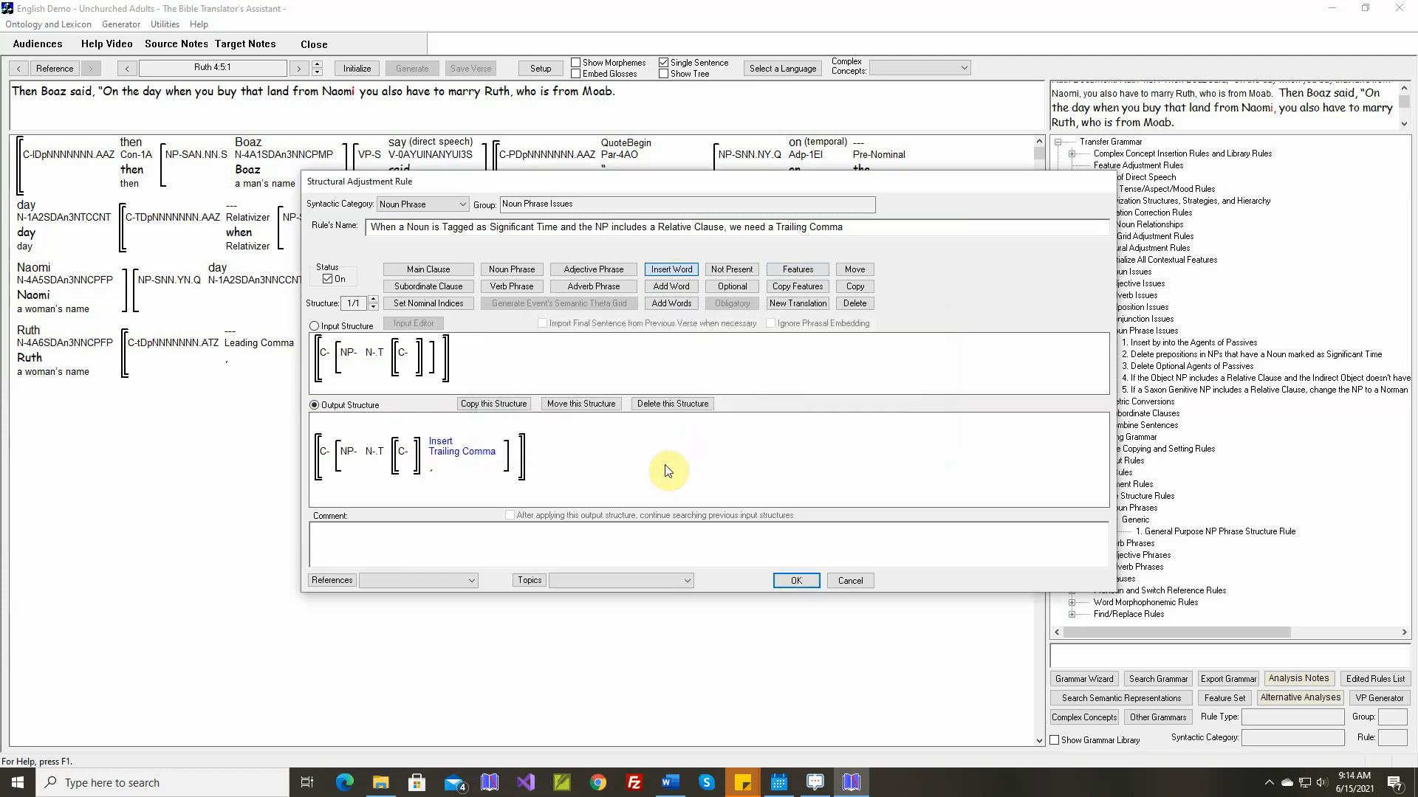
# Add the Ruth 4:5:1 sentences to the comment without their "Then Boaz said," openings and save the rule
pyautogui.rightClick(610, 525)
pyautogui.click(624, 538)
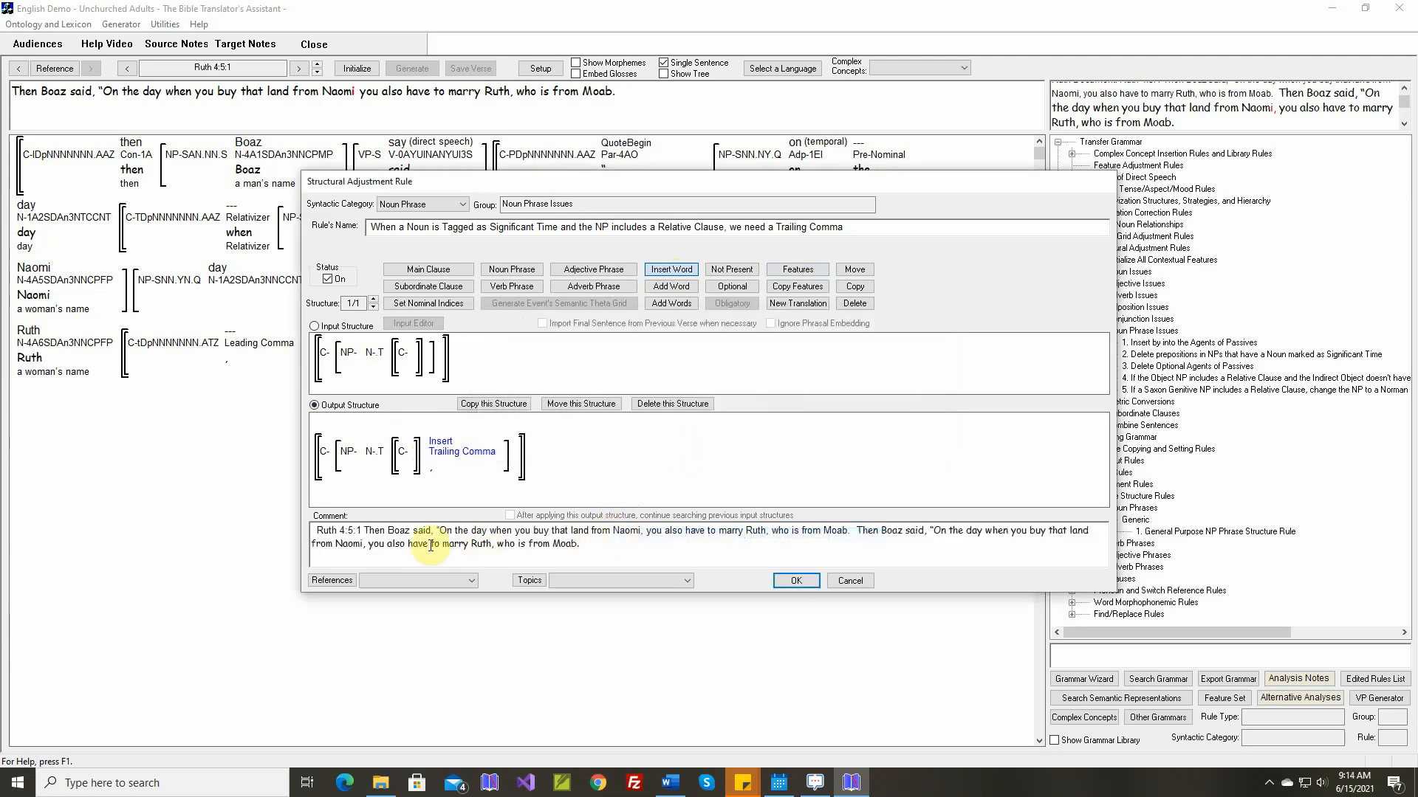
pyautogui.moveTo(364, 532); pyautogui.dragTo(441, 530)
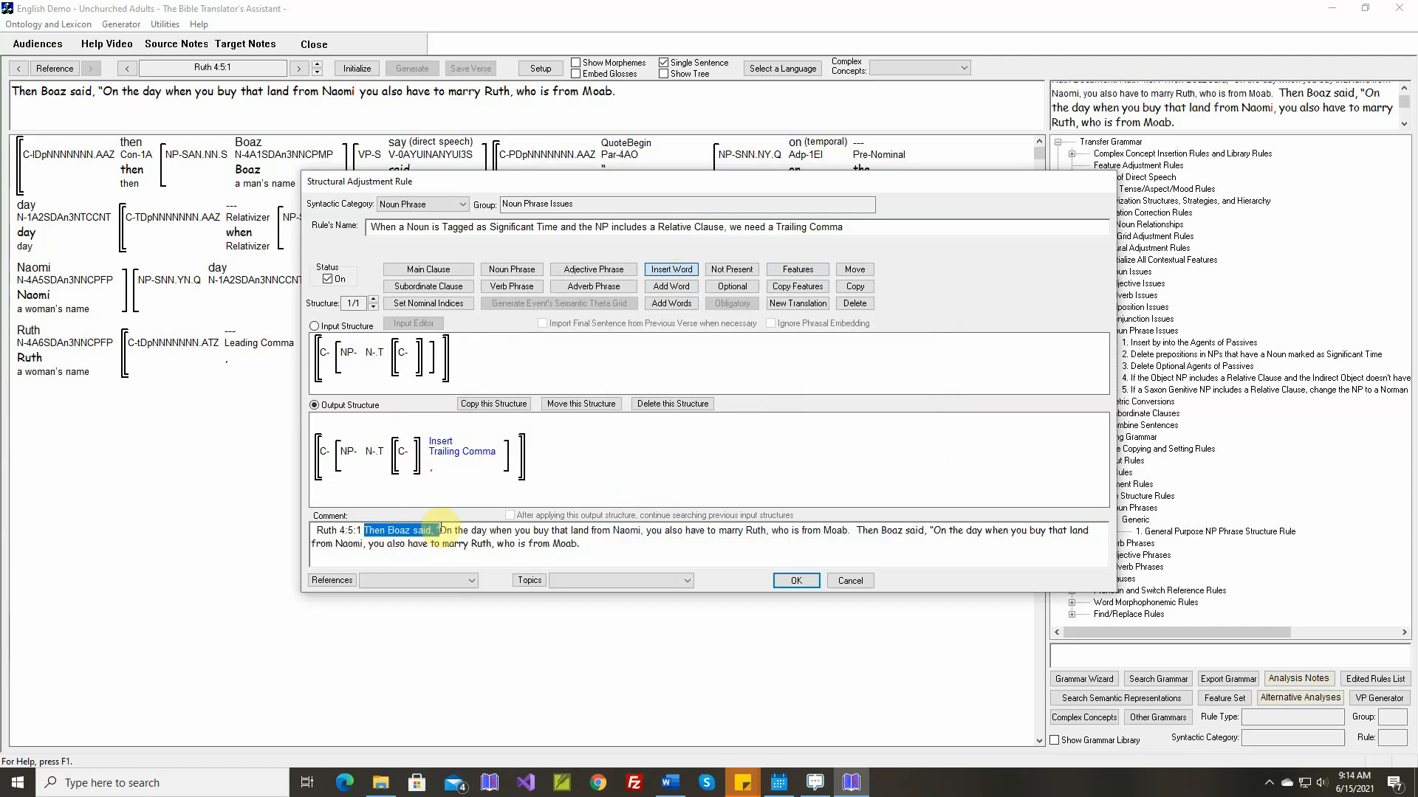
pyautogui.press('Delete')
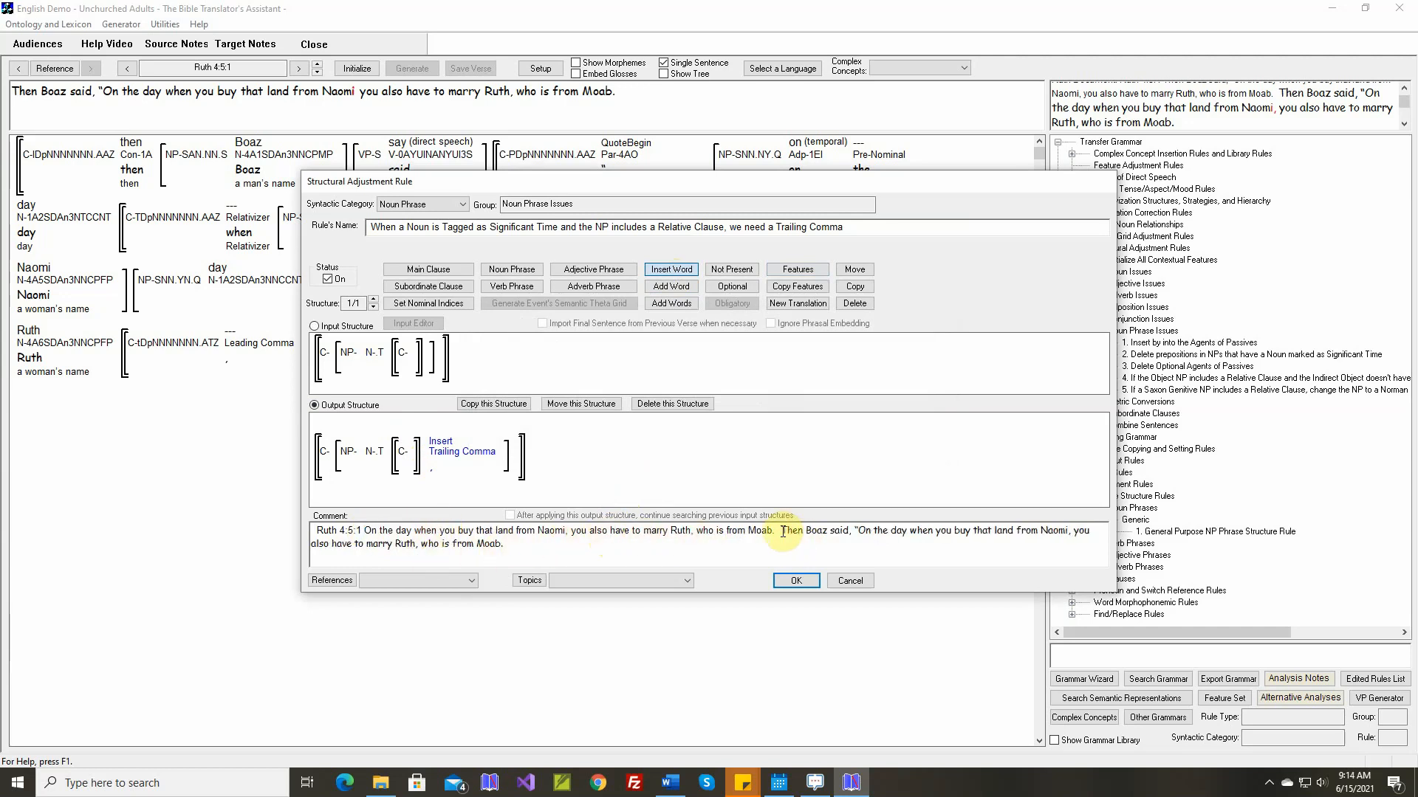
pyautogui.moveTo(782, 532); pyautogui.dragTo(860, 532)
pyautogui.press('Delete')
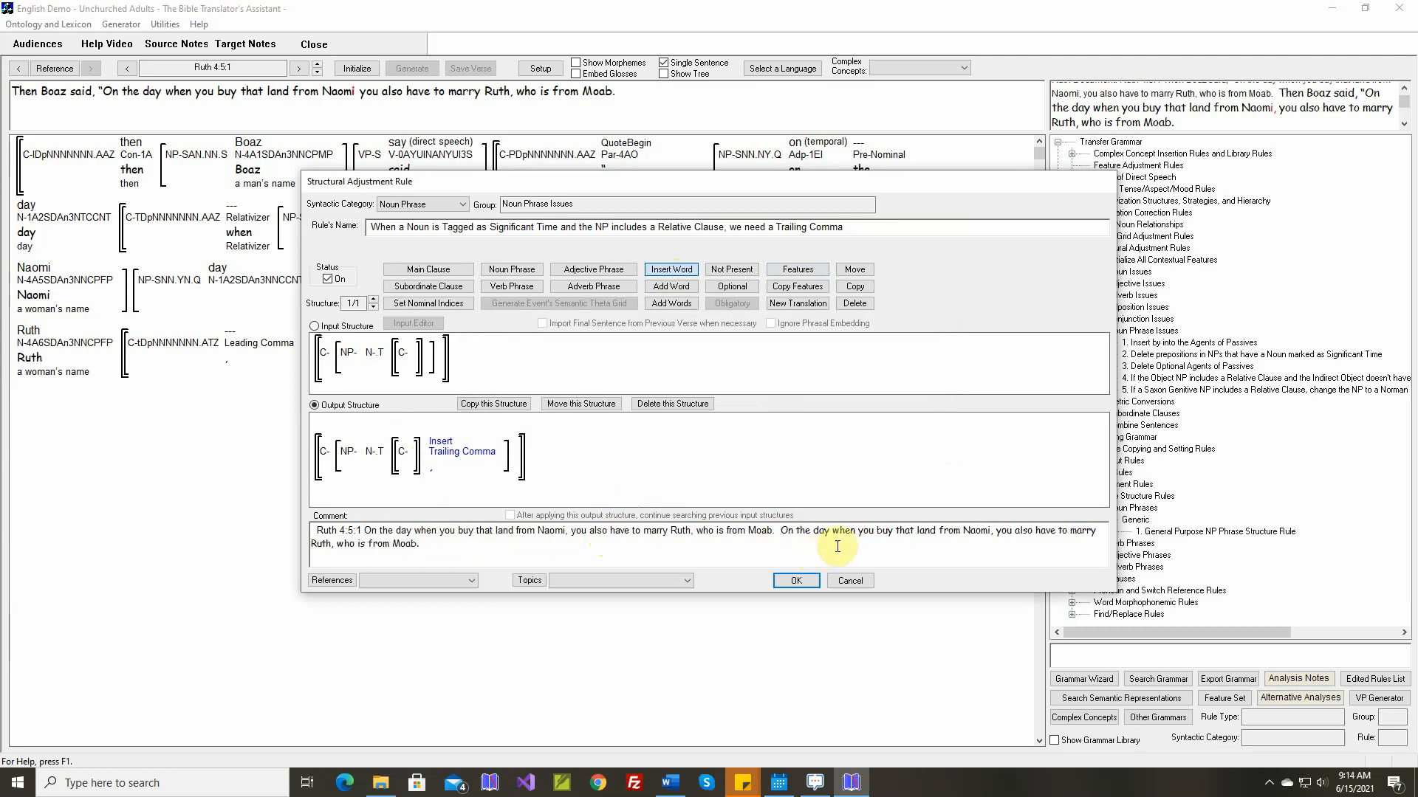
pyautogui.click(809, 581)
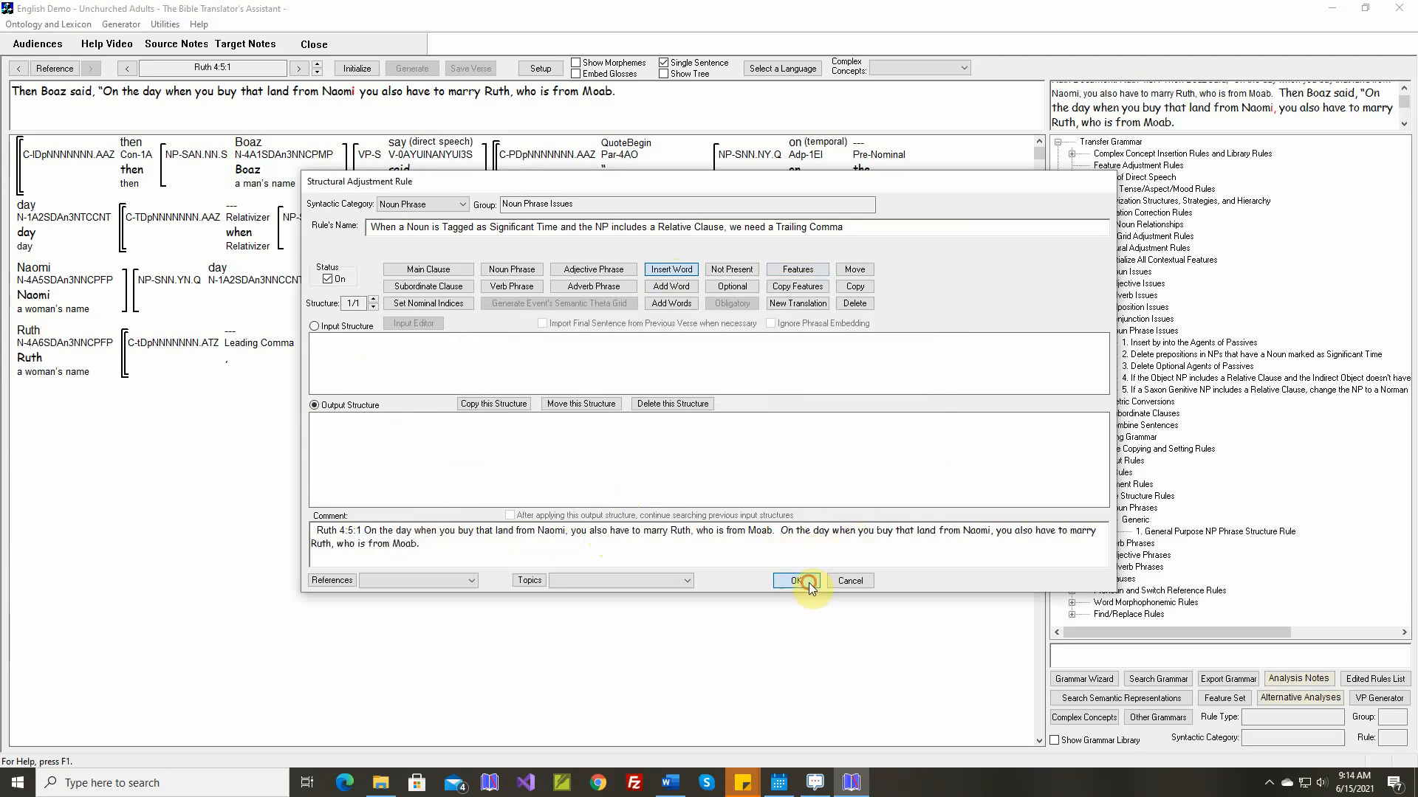
# Regenerate Ruth 4:5:1 and check where the trailing comma falls relative to the relativizer "when"
pyautogui.click(360, 70)
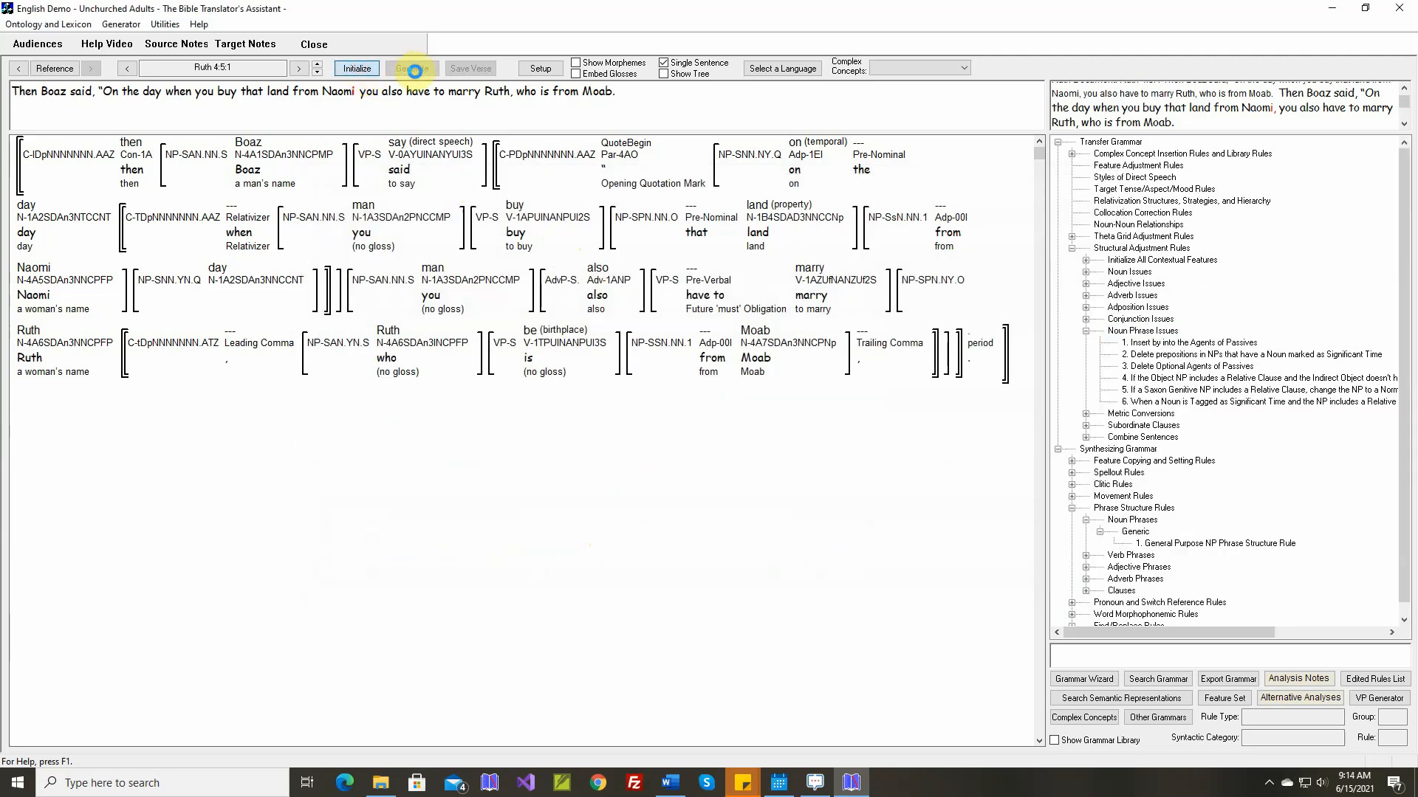
pyautogui.click(418, 68)
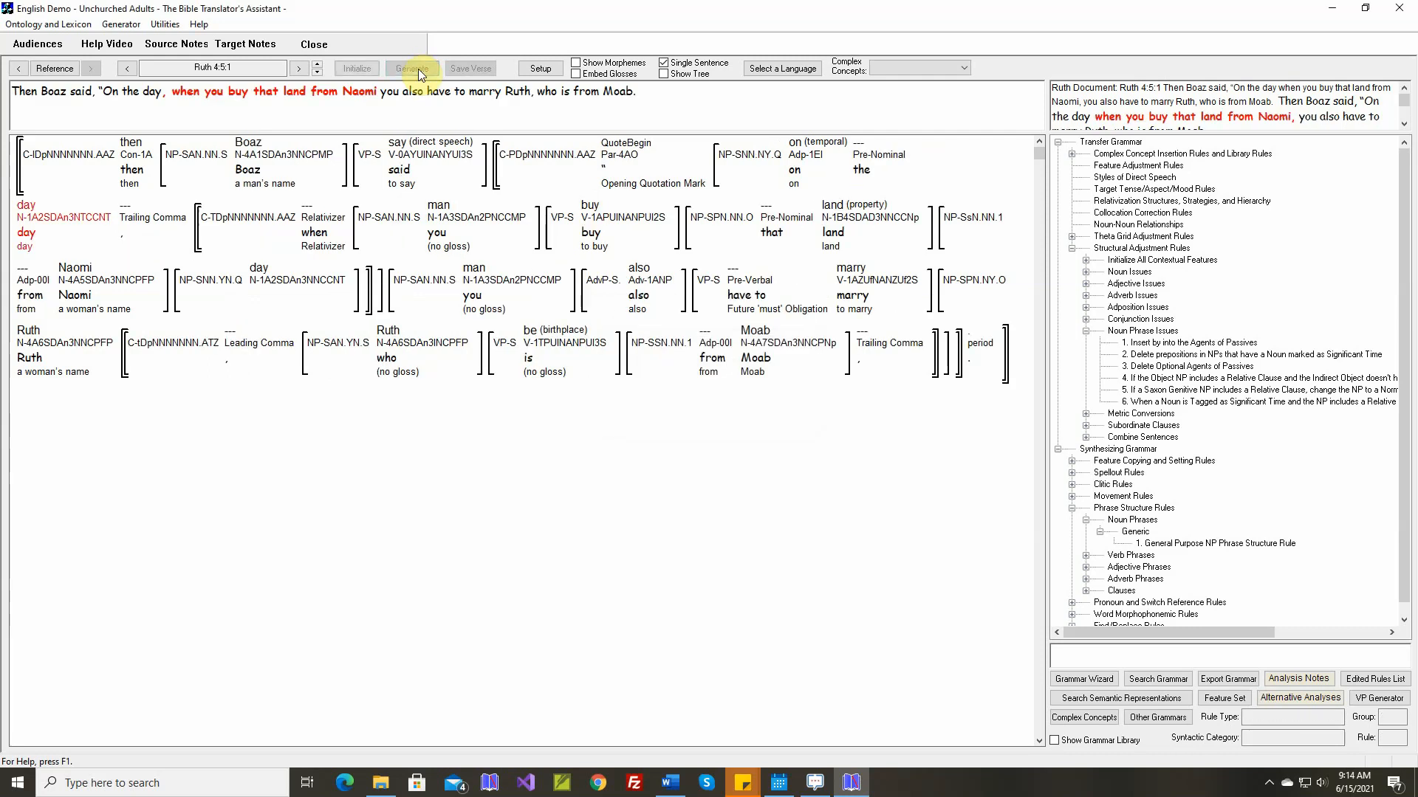
pyautogui.click(184, 91)
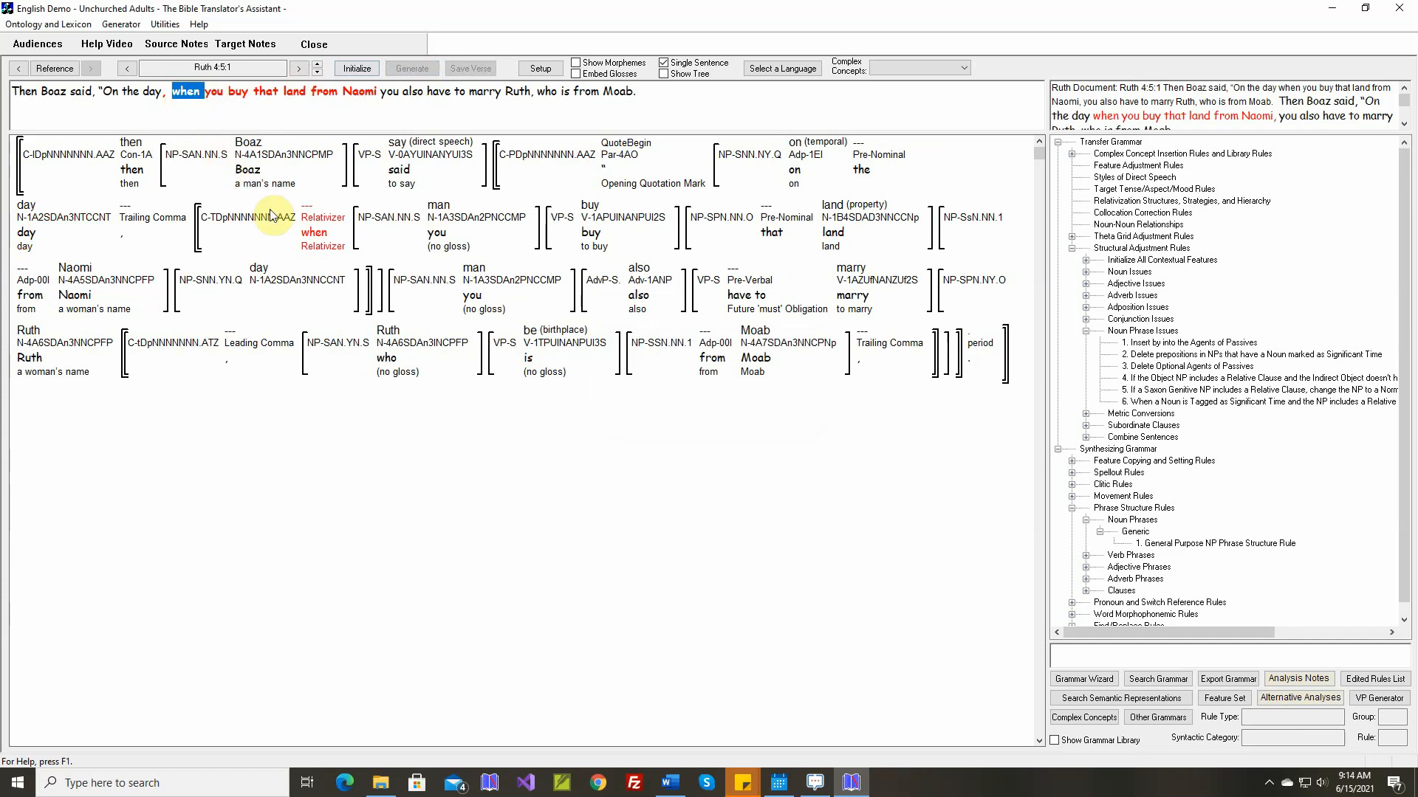
pyautogui.moveTo(310, 235)
pyautogui.moveTo(221, 234)
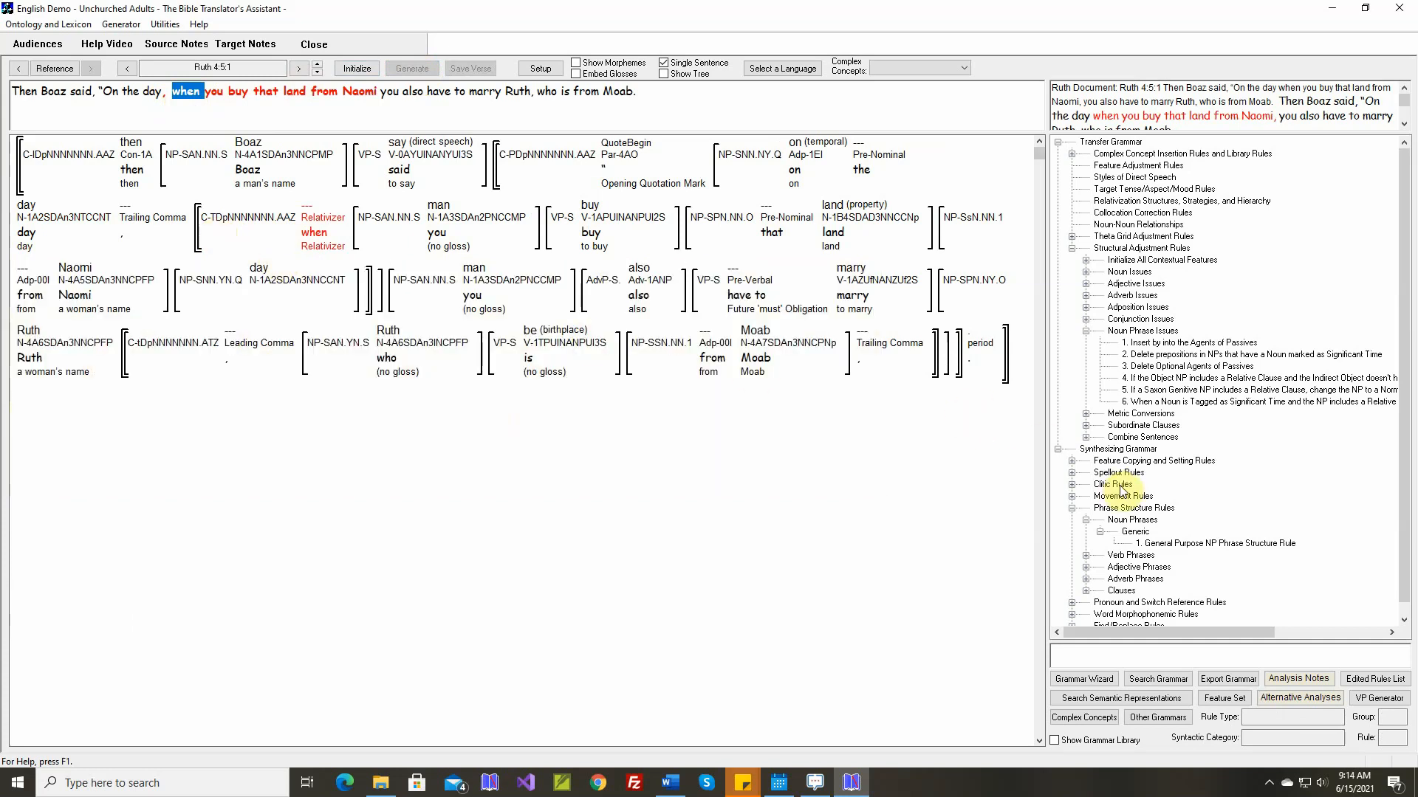
# Open the General Purpose NP Phrase Structure Rule and review its constituents from Post-Head Modifiers to Phrase Final Punctuation
pyautogui.scroll(-1, 1122, 490)
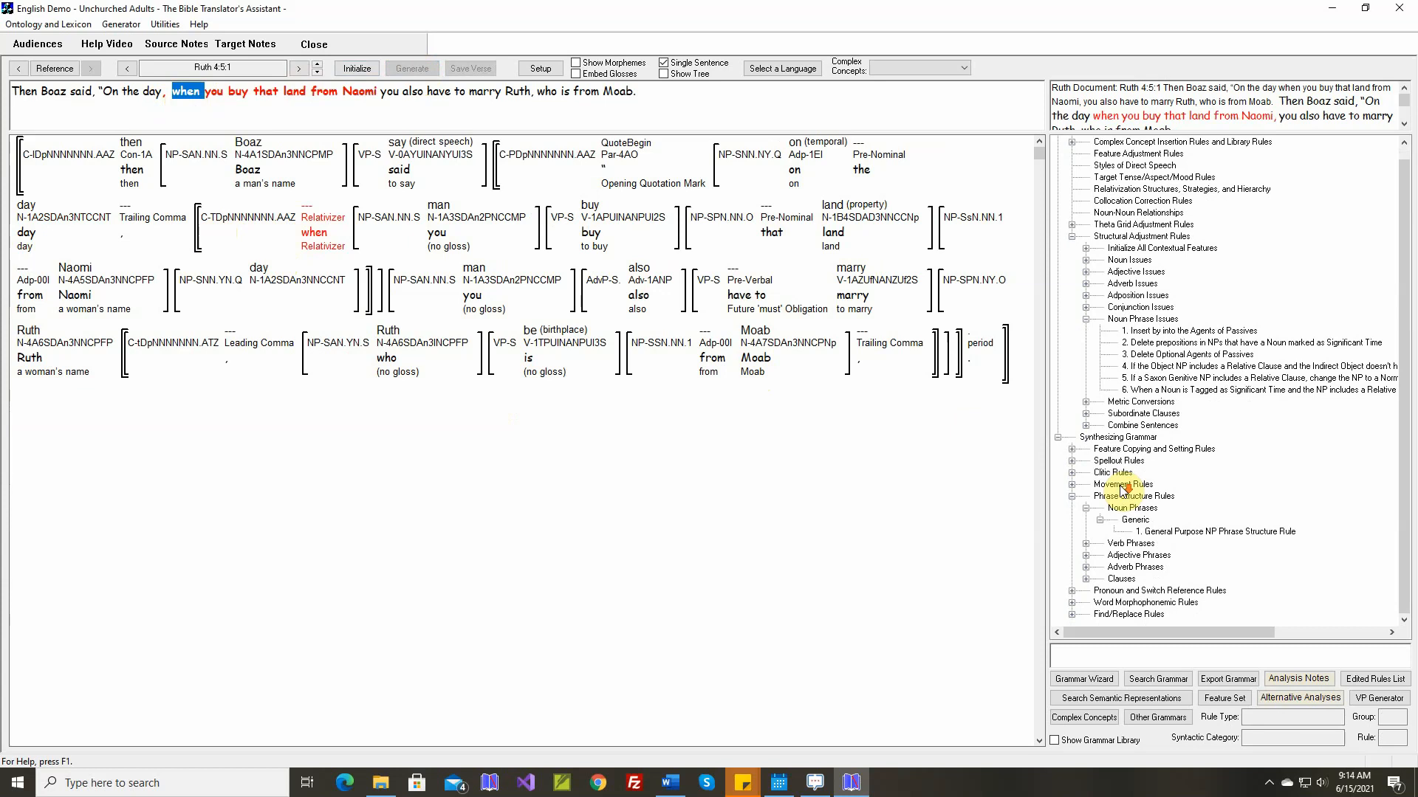
pyautogui.doubleClick(1156, 533)
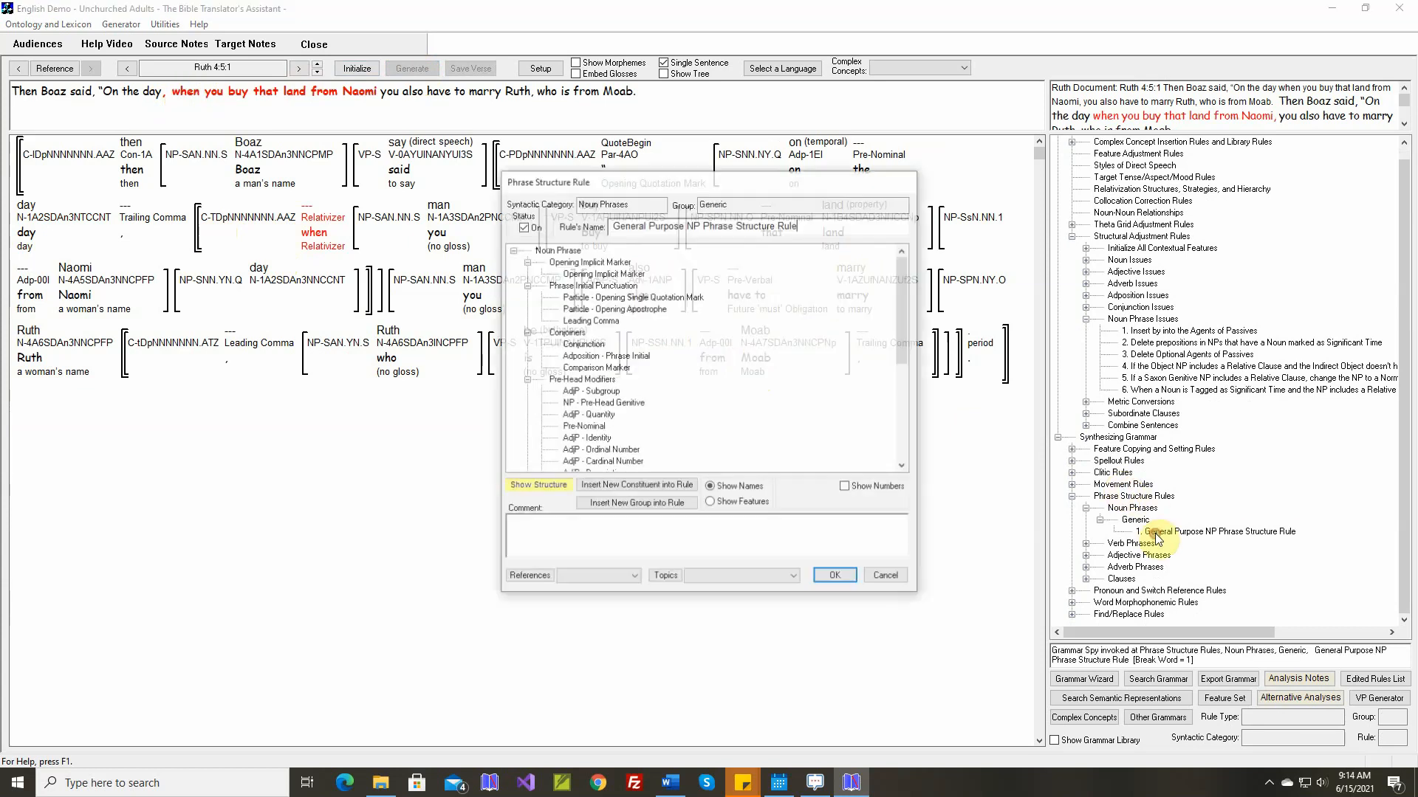
pyautogui.scroll(-4, 701, 419)
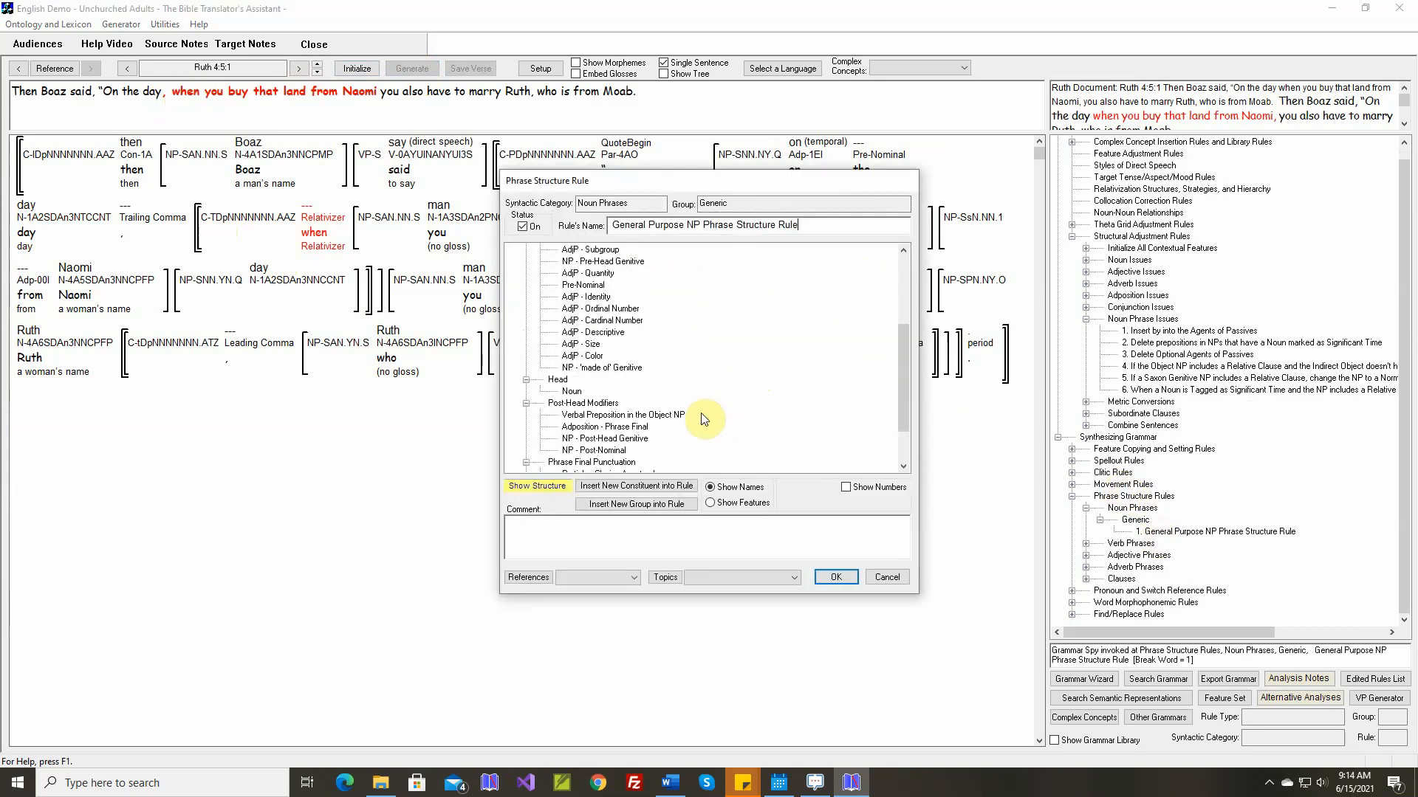
pyautogui.scroll(-1, 701, 416)
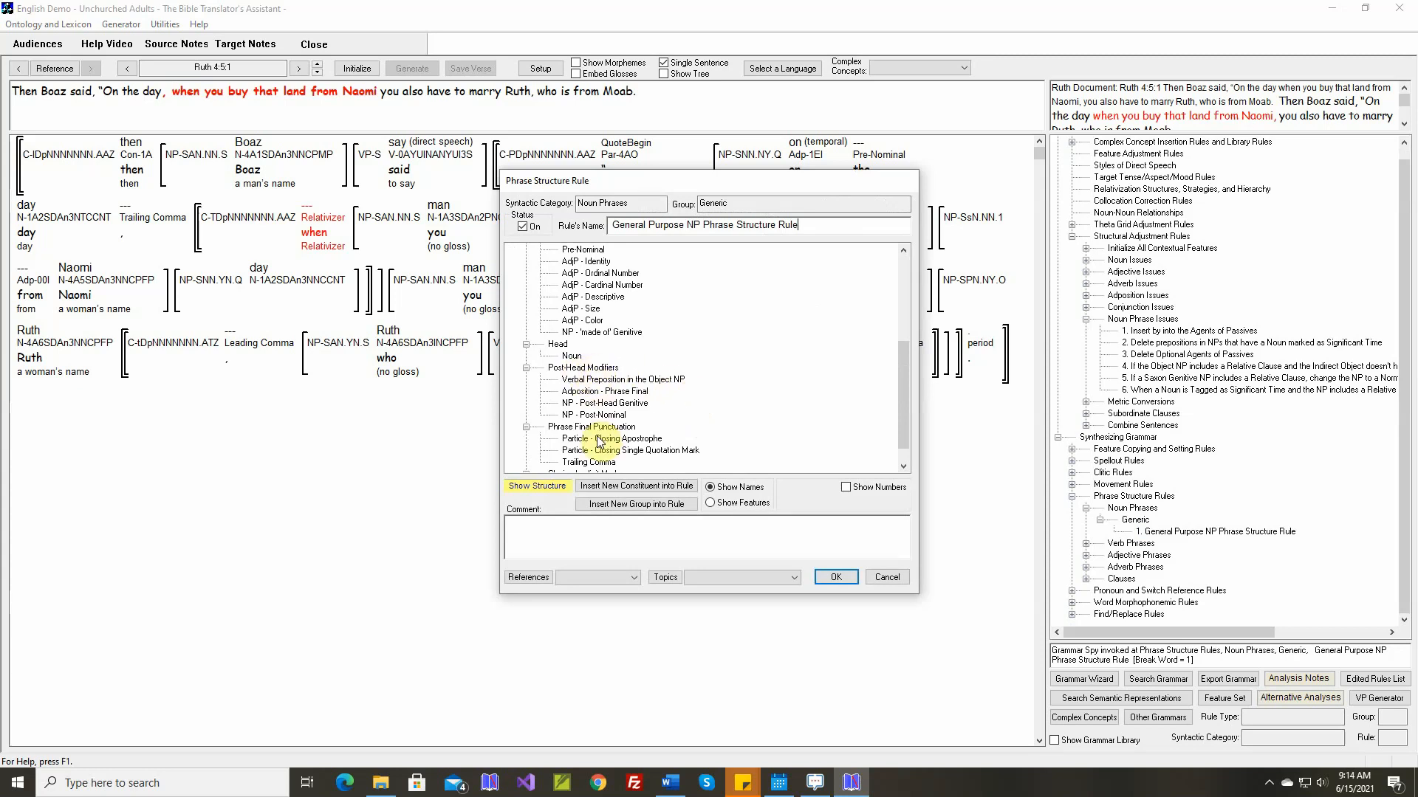
# Insert a clause constituent named "Relative Clause" under Post-Head Modifiers, covering the Restrictive and Descriptive Thing Modifier types
pyautogui.click(587, 368)
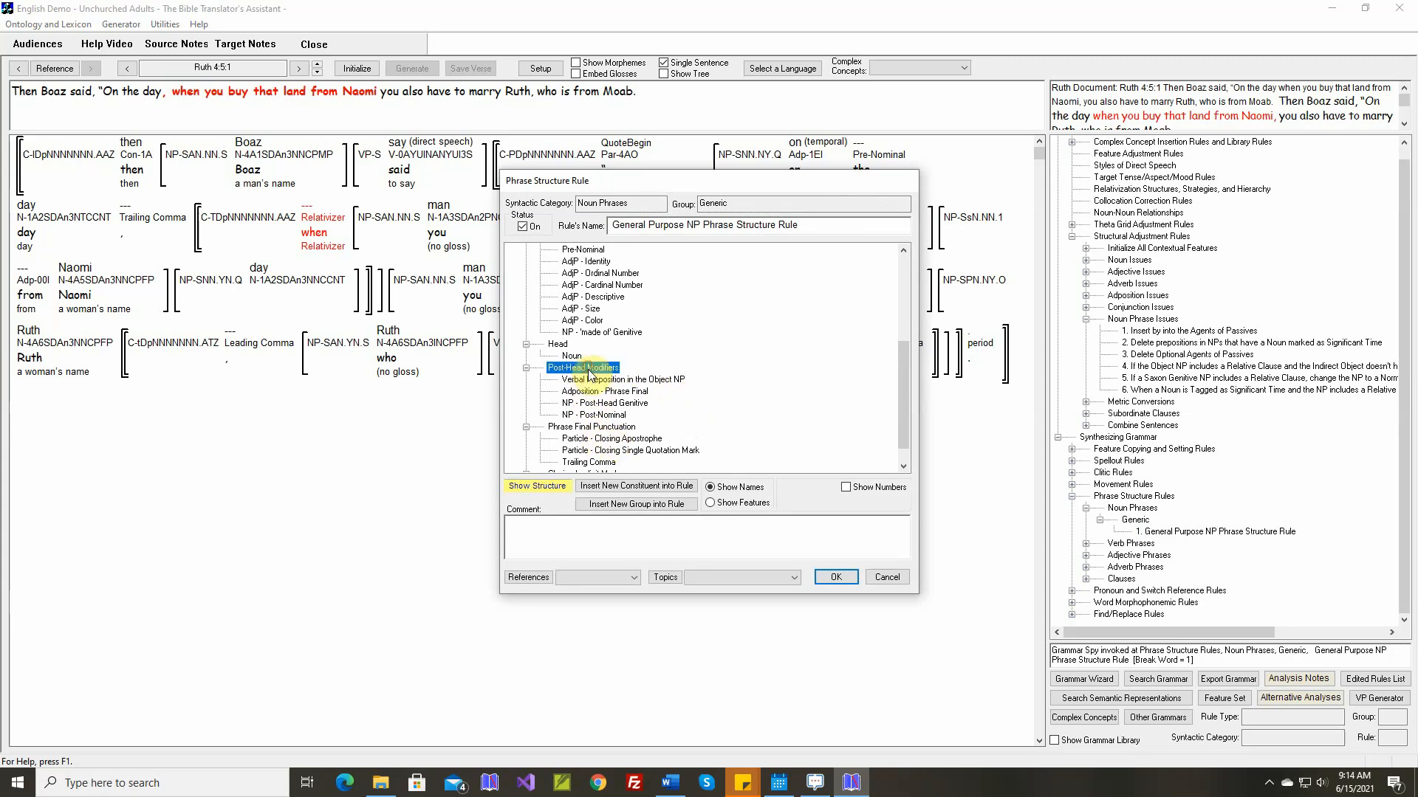
pyautogui.click(664, 502)
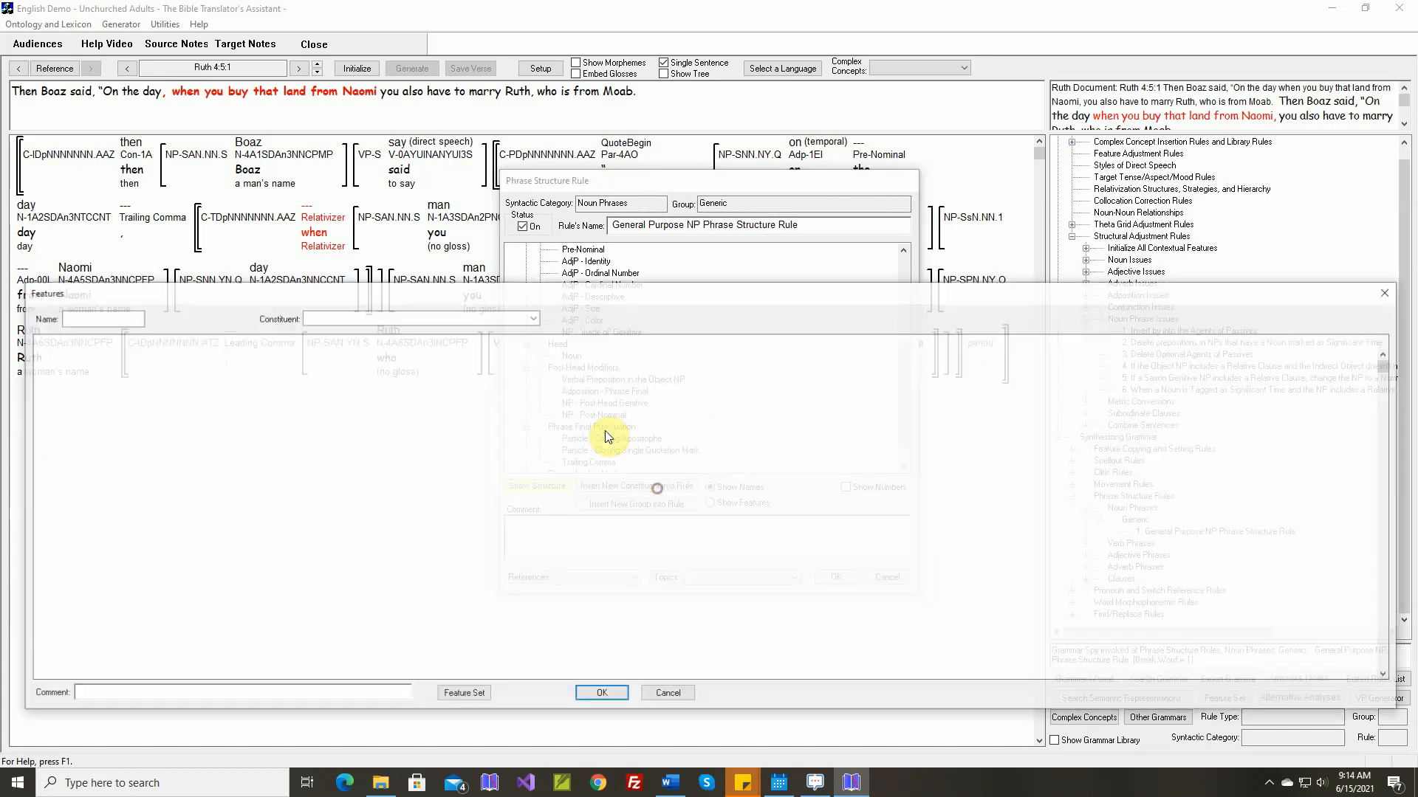
pyautogui.click(533, 319)
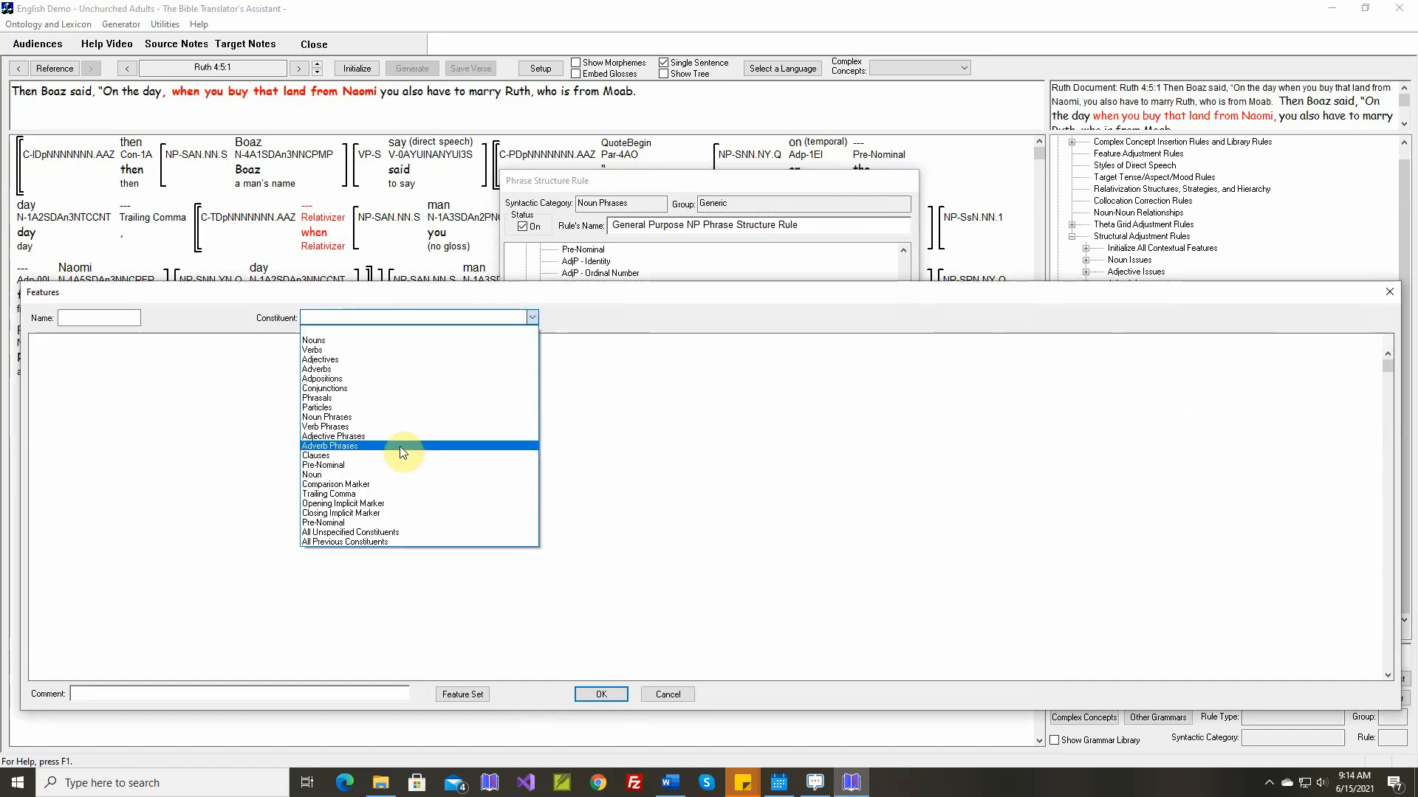
pyautogui.click(396, 454)
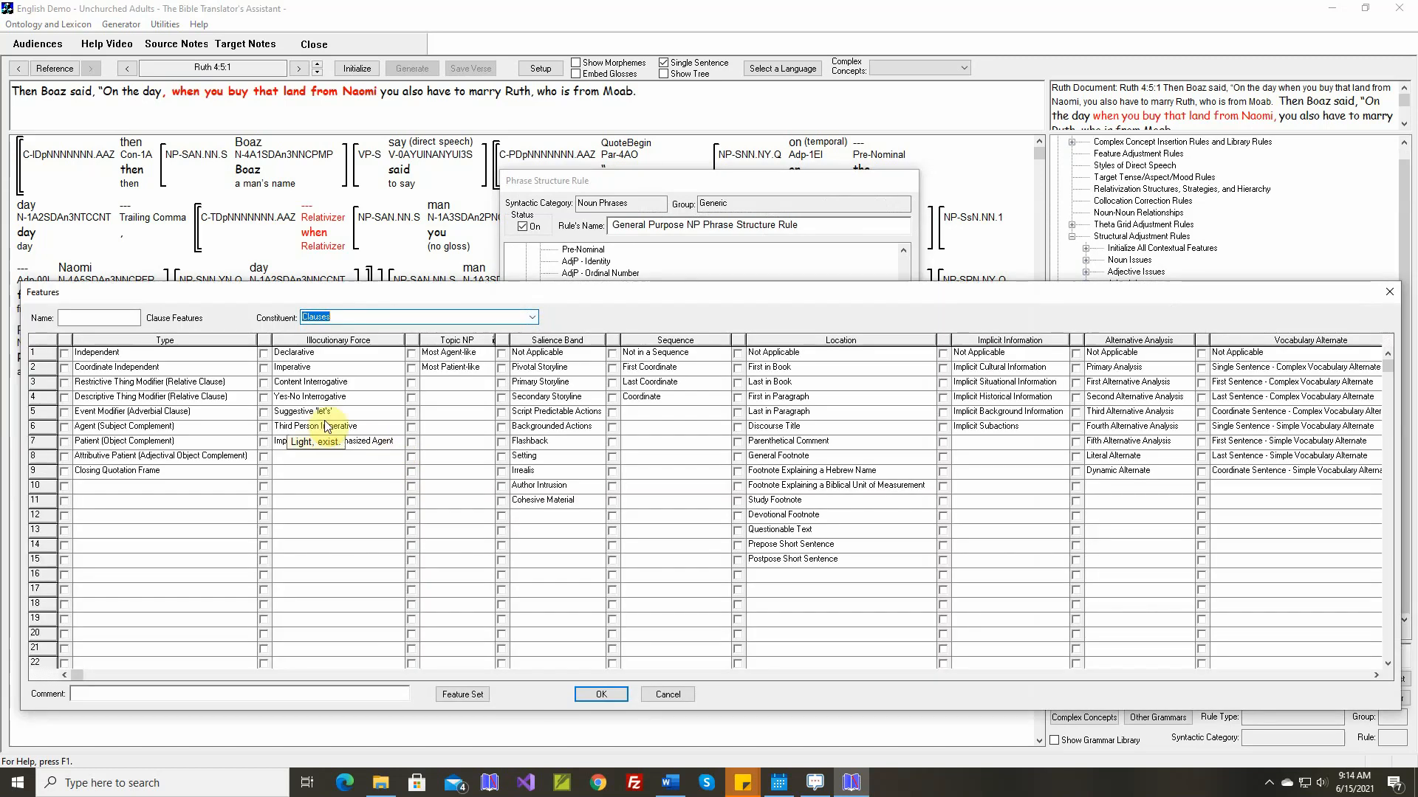
pyautogui.click(65, 382)
pyautogui.click(65, 397)
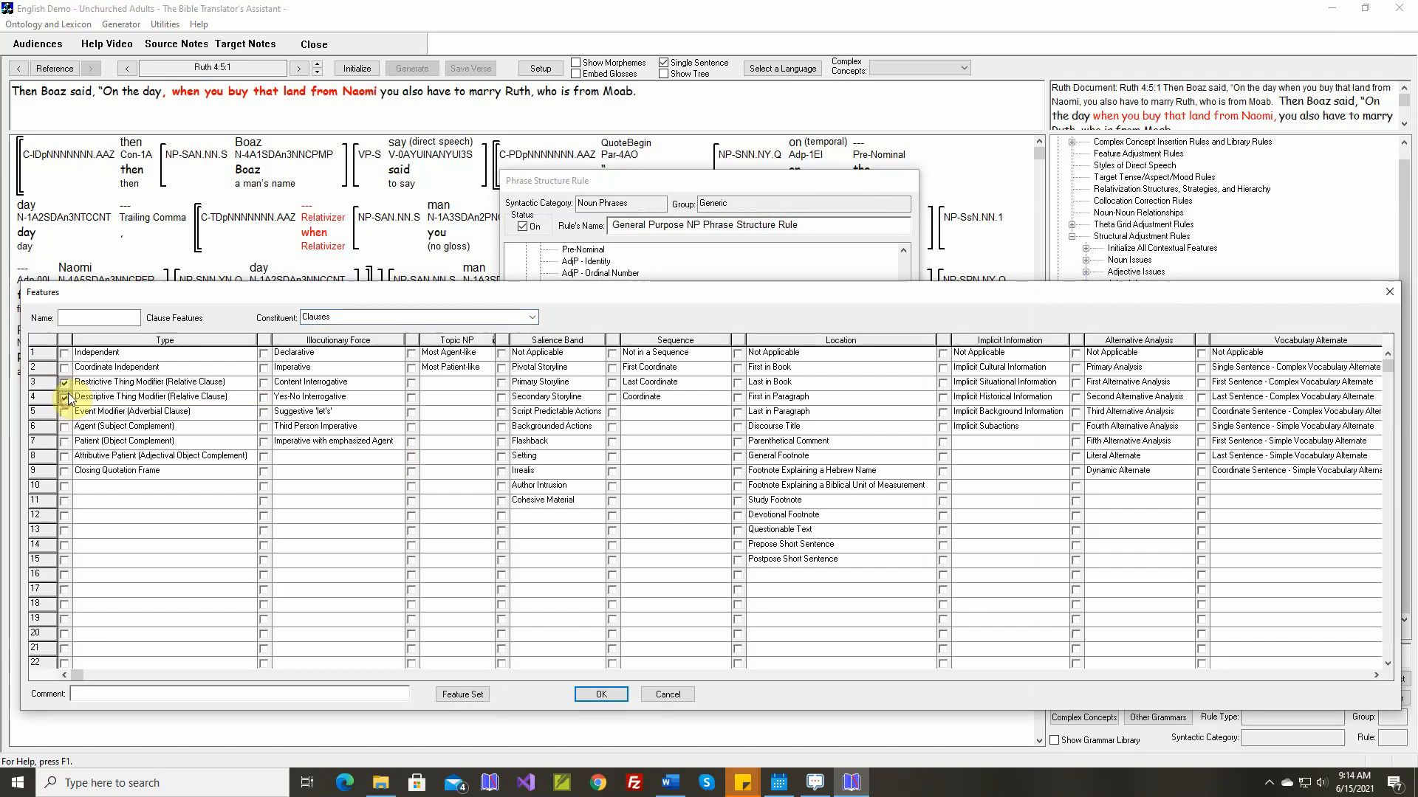
pyautogui.click(107, 319)
pyautogui.write('Relative Clause')
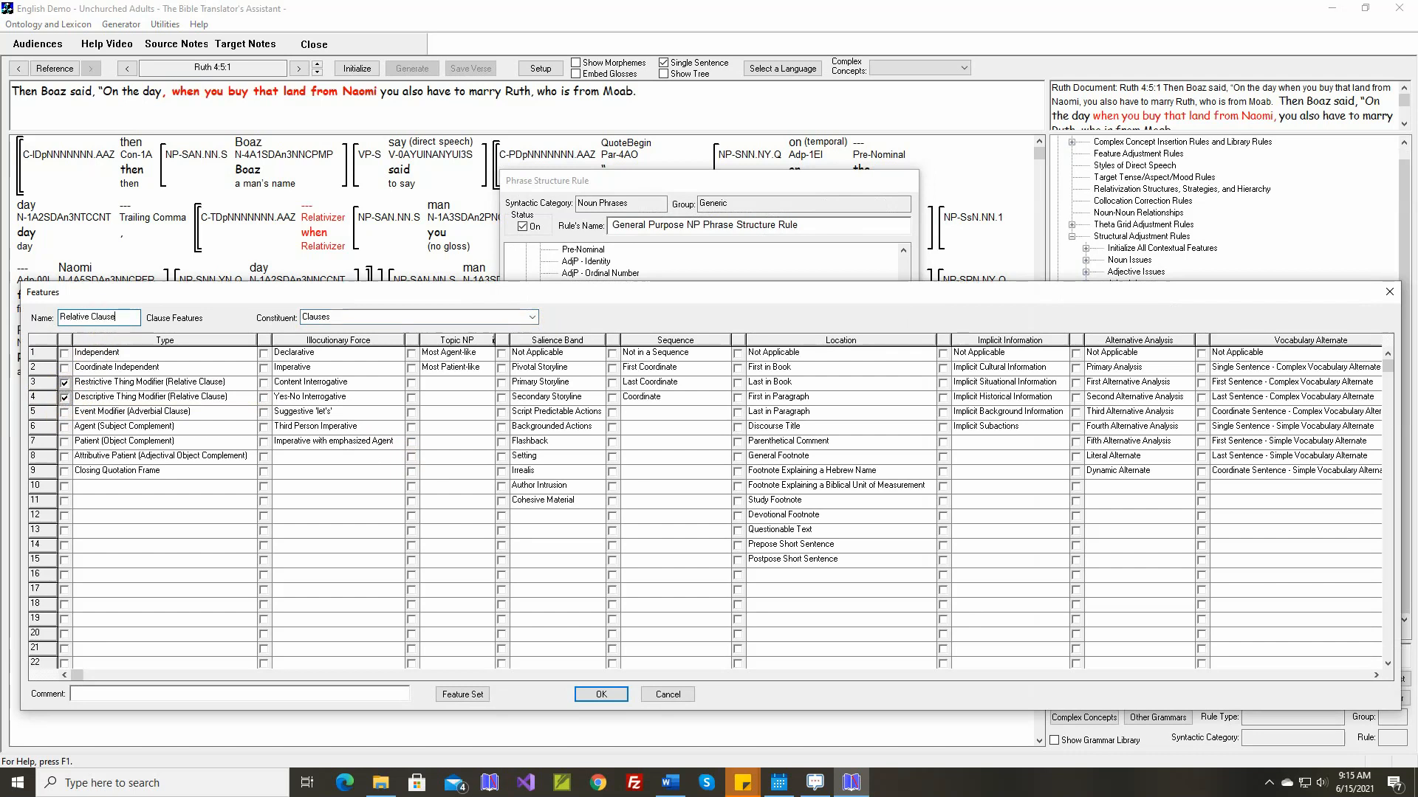
pyautogui.click(586, 694)
pyautogui.scroll(-5, 635, 380)
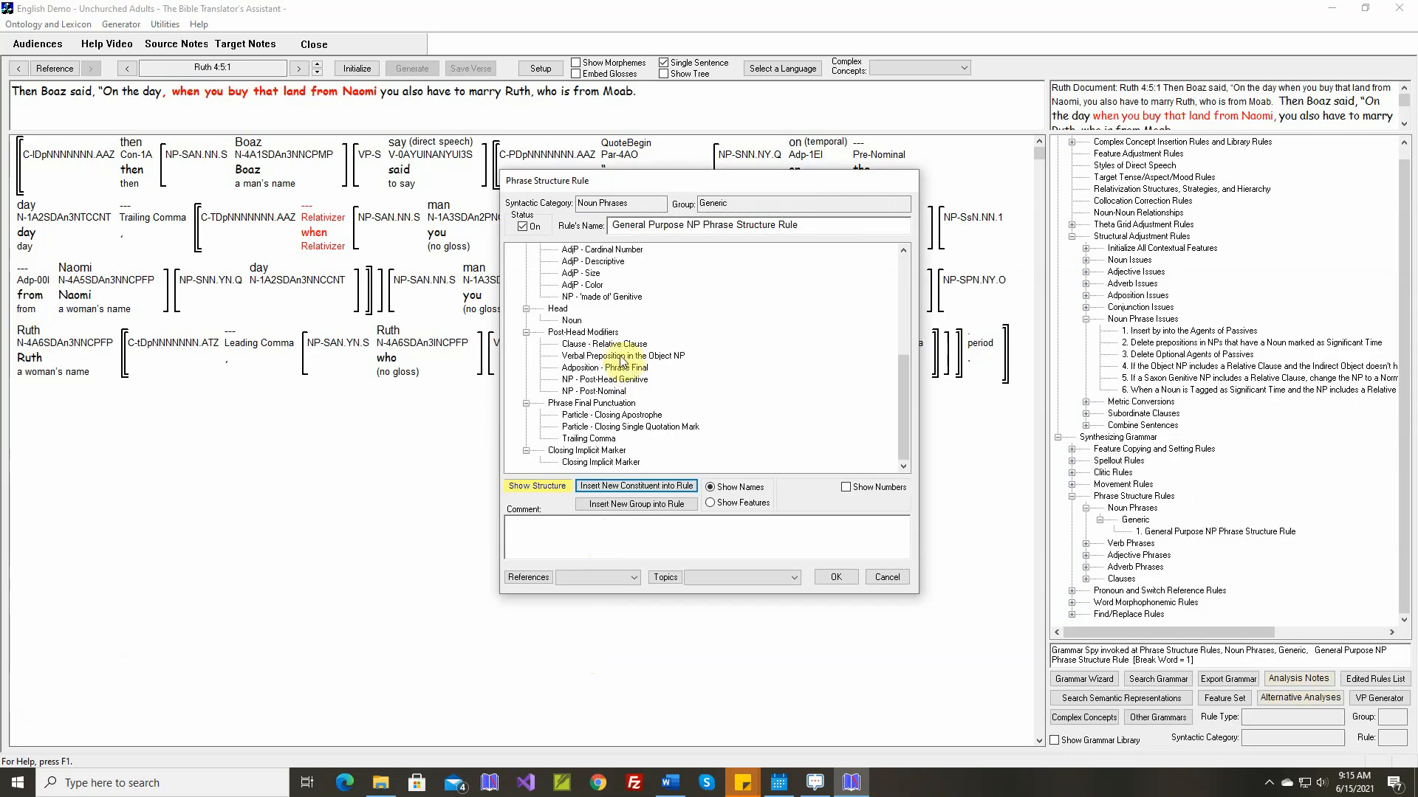
# Move the Relative Clause constituent to the end of Post-Head Modifiers, after NP - Post-Nominal, and save the phrase structure rule
pyautogui.moveTo(619, 351); pyautogui.dragTo(615, 393)
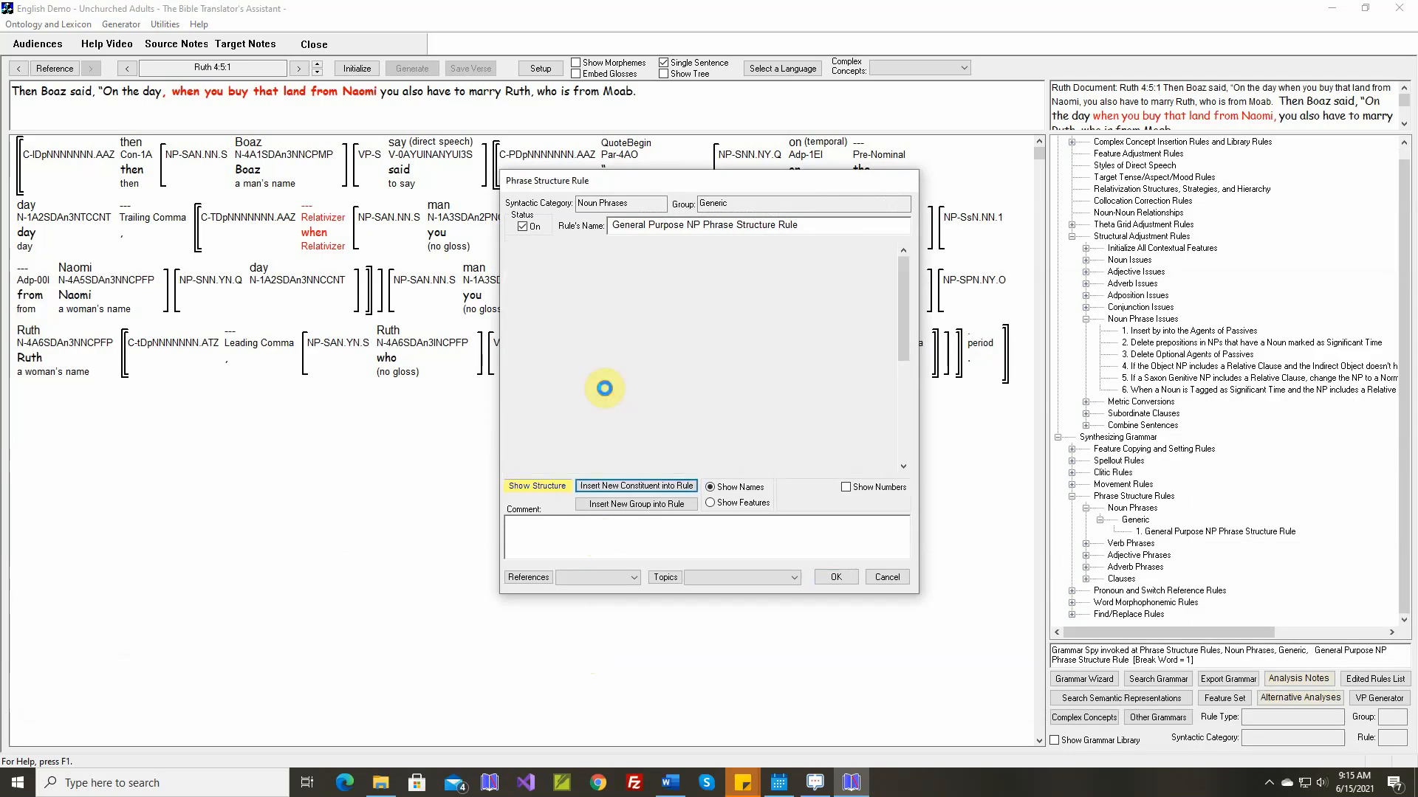
pyautogui.scroll(-6, 616, 395)
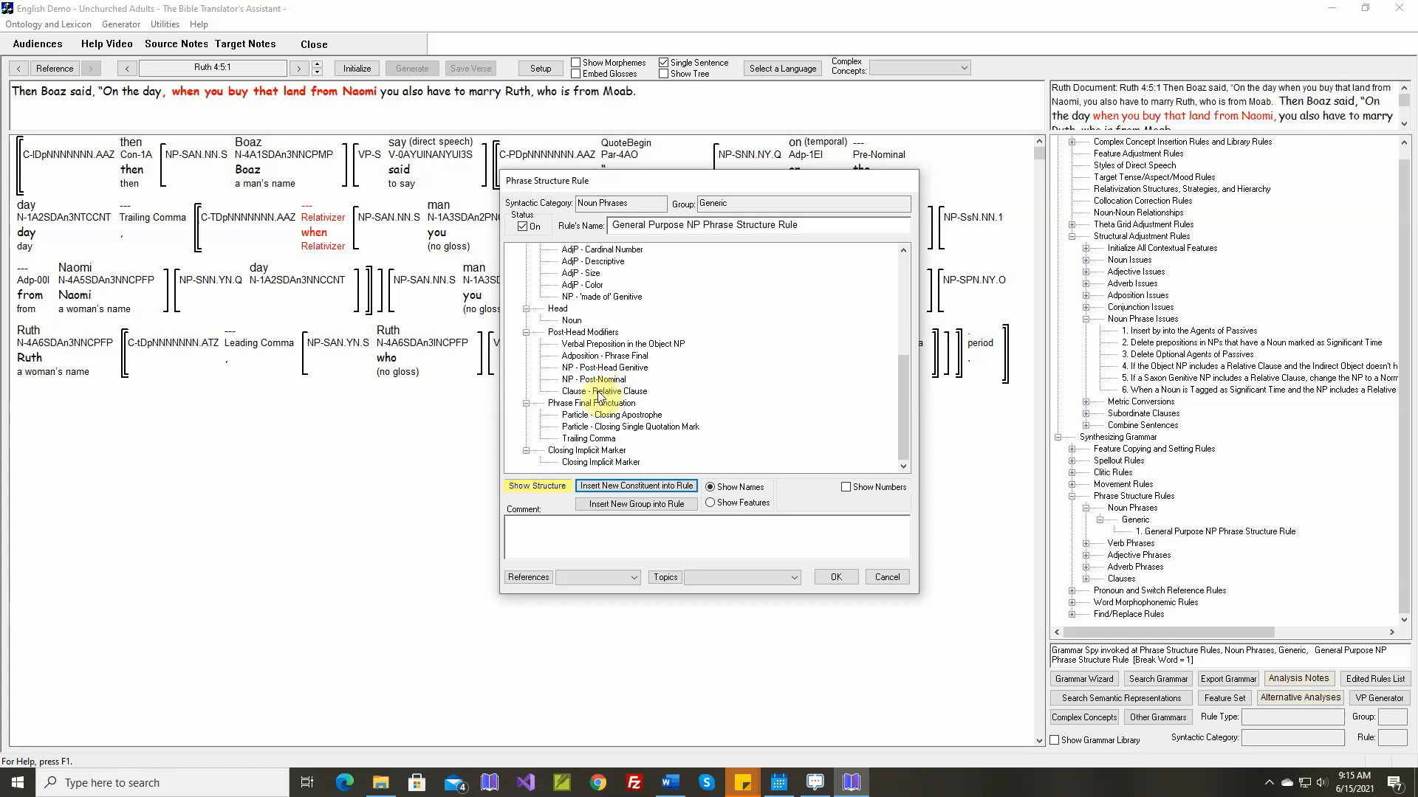
pyautogui.click(832, 575)
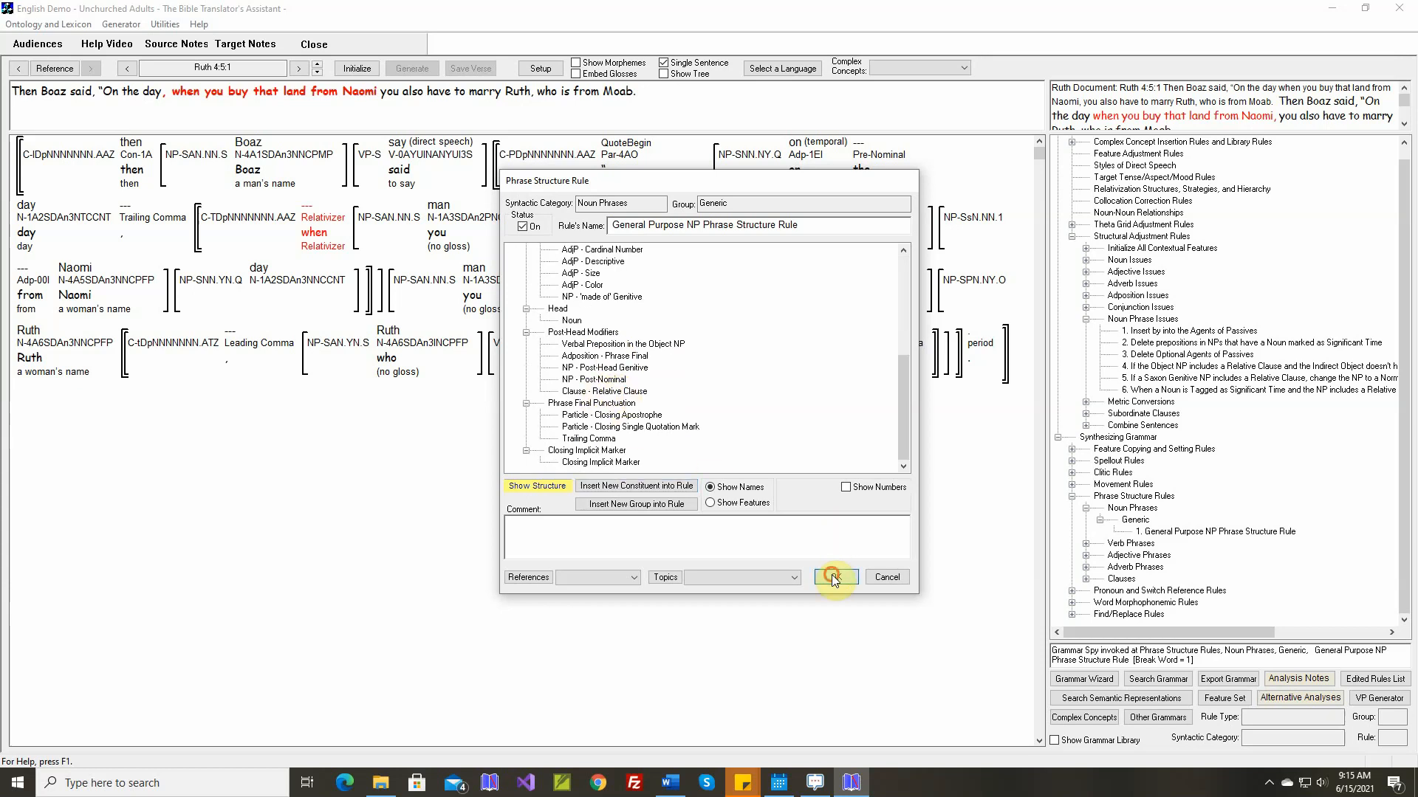
# Regenerate Ruth 4:5:1 with the reordered noun phrase rule and compare the generated text with the document's text
pyautogui.click(362, 70)
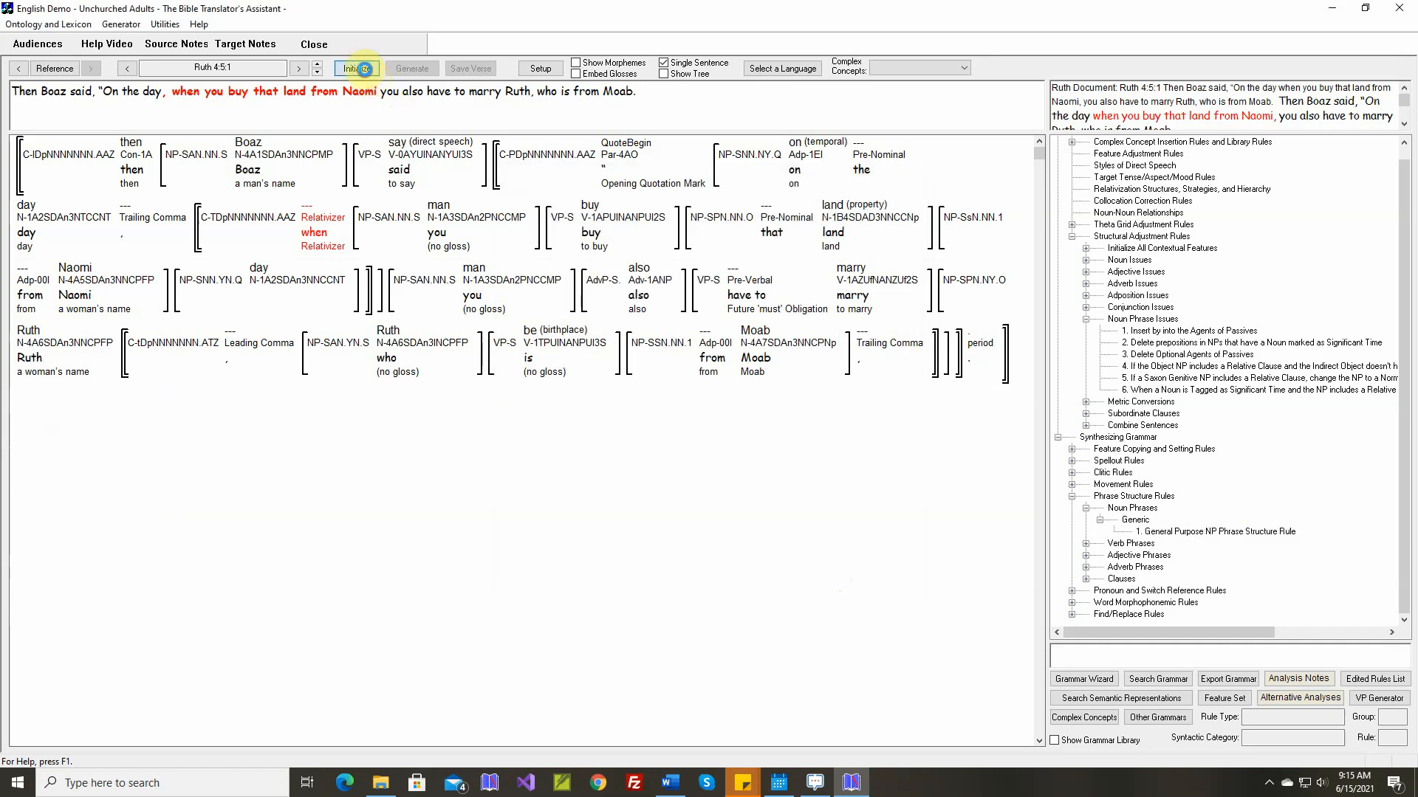
pyautogui.click(413, 72)
pyautogui.click(413, 72)
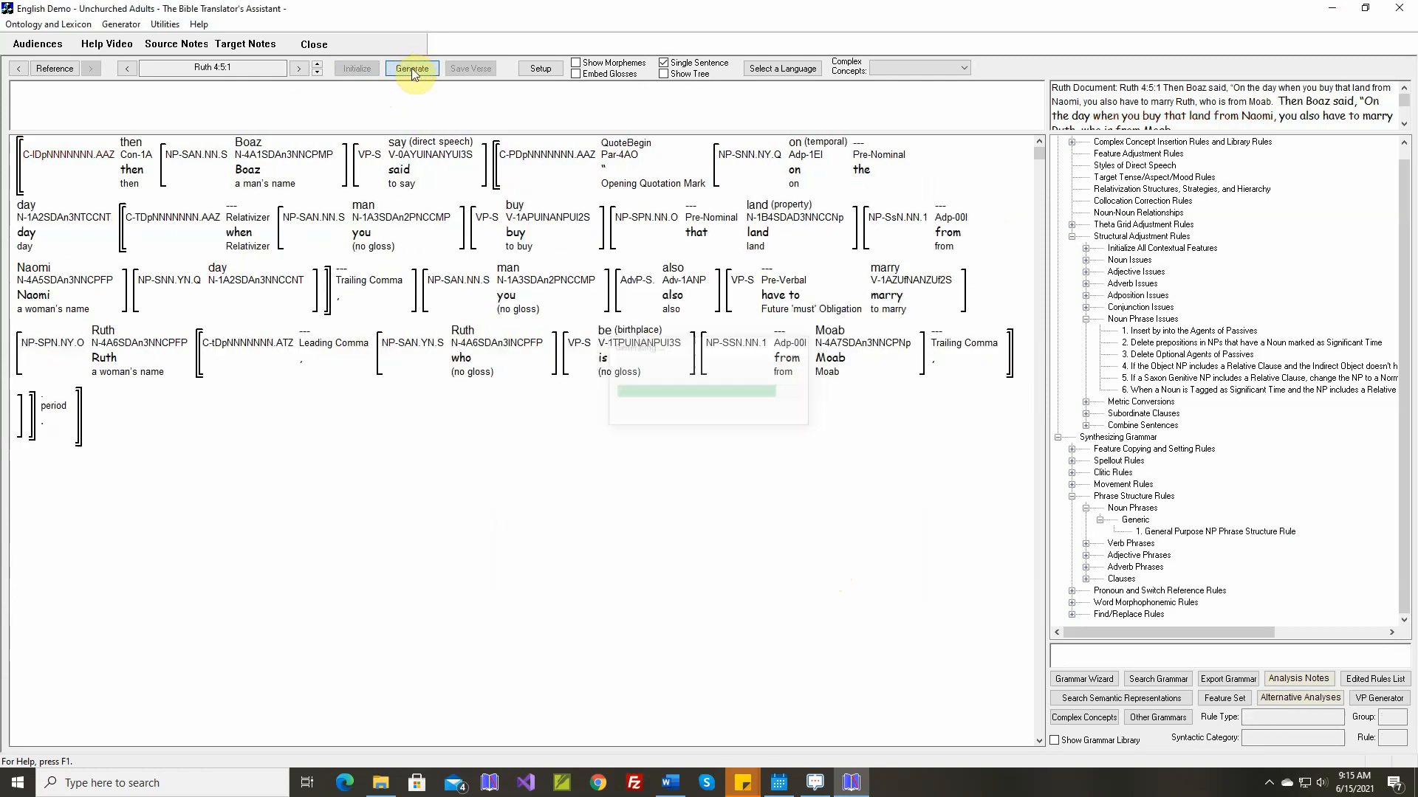
pyautogui.click(1404, 124)
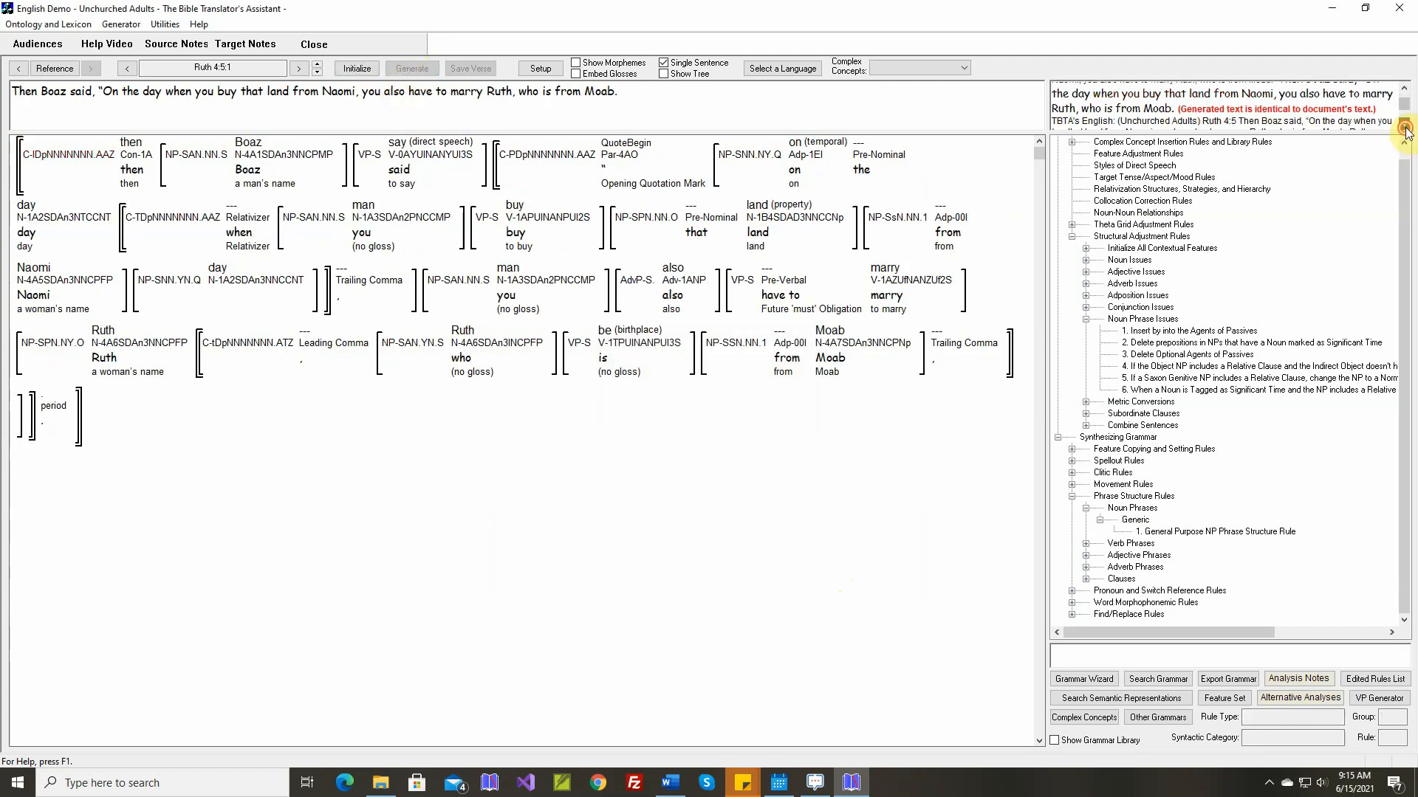
# Generate Ruth 4:5:2, 4:5:3 and 4:5:4 in turn and compare each with the document's text
pyautogui.click(318, 67)
pyautogui.click(412, 68)
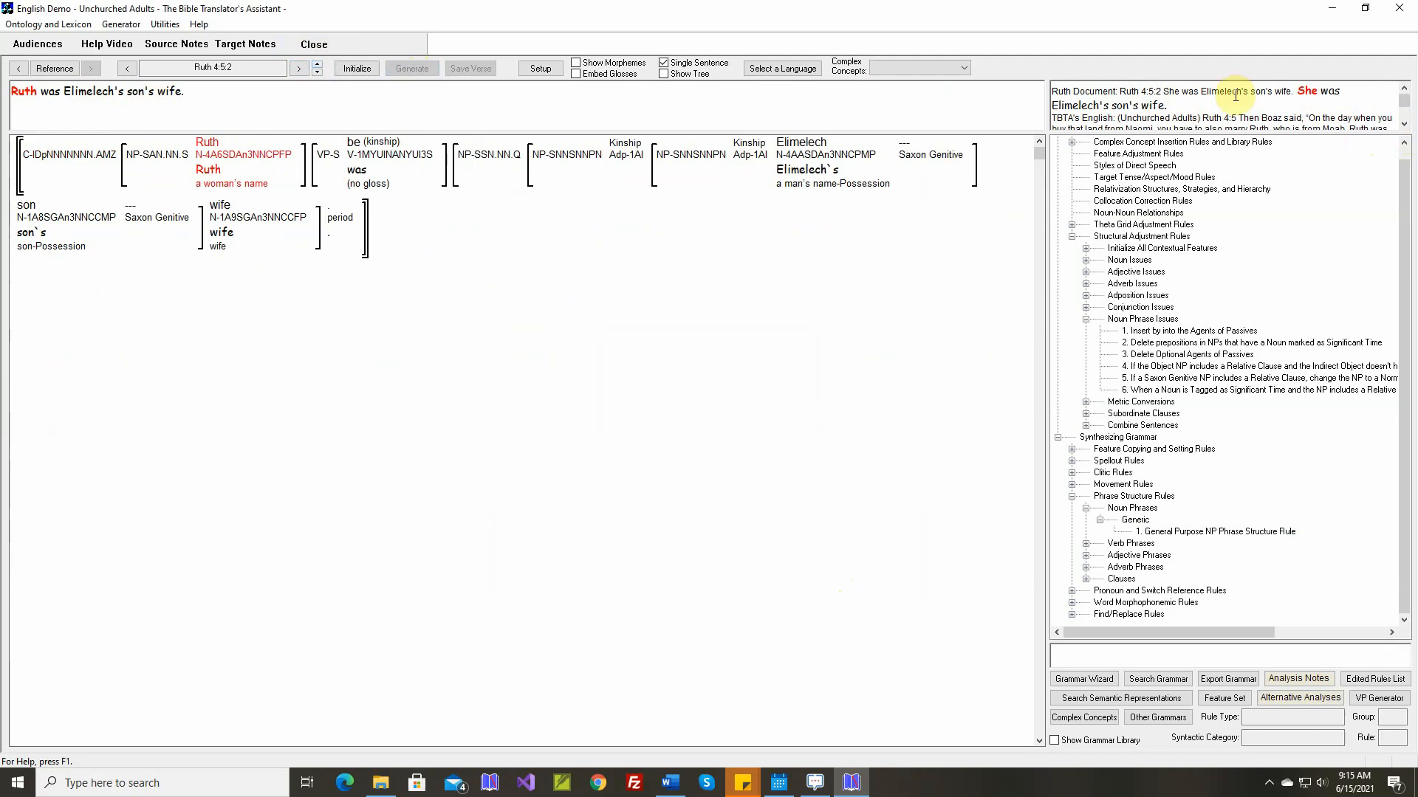
pyautogui.click(316, 65)
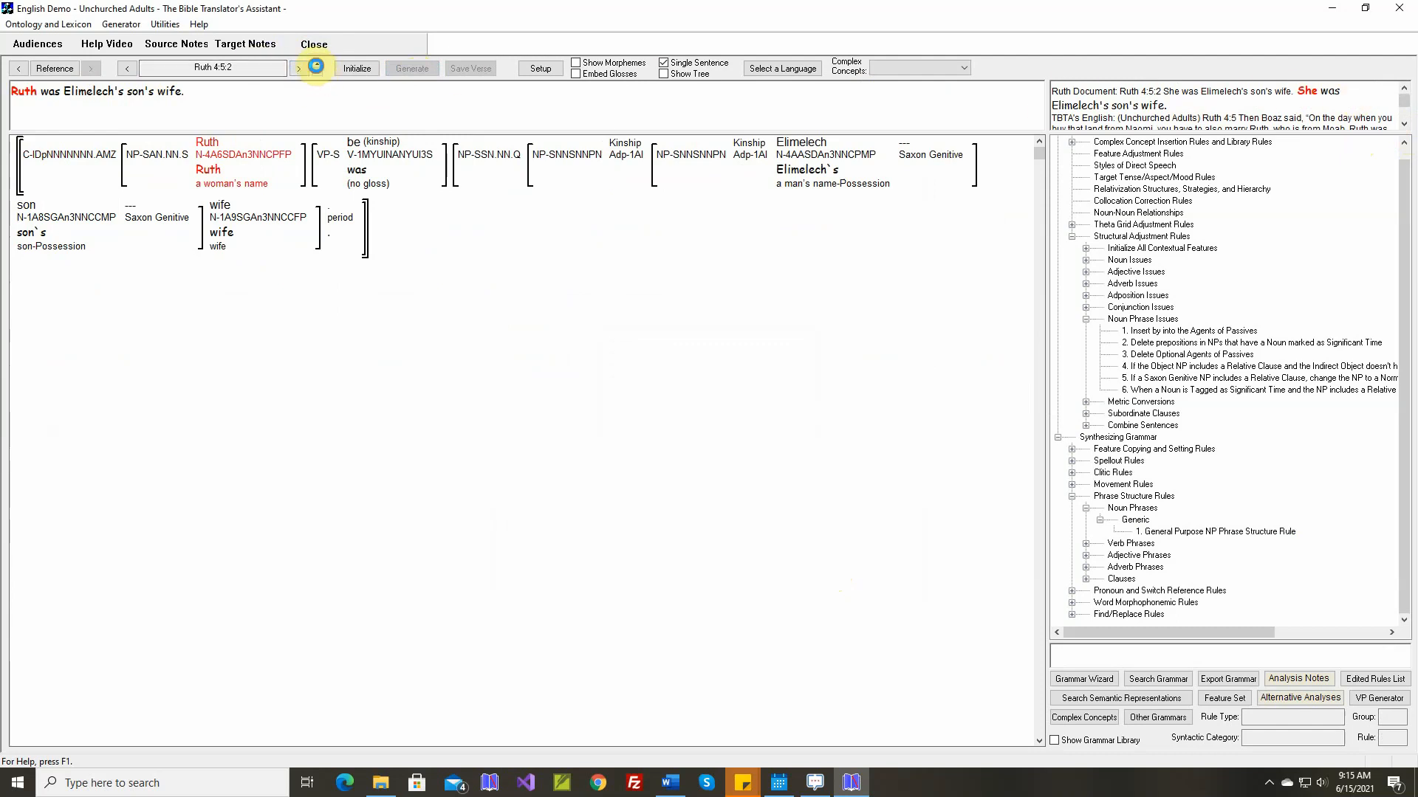
pyautogui.click(409, 69)
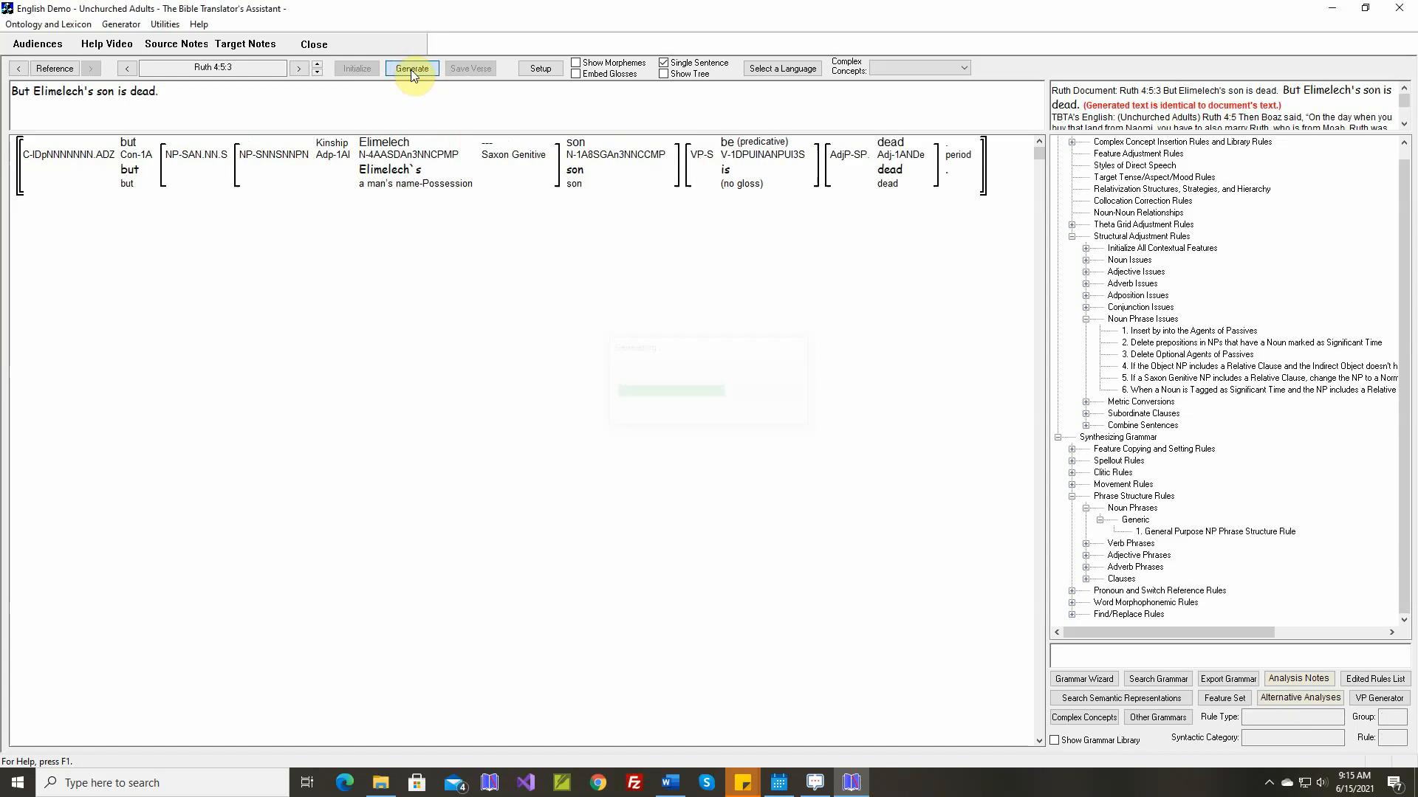
pyautogui.click(317, 66)
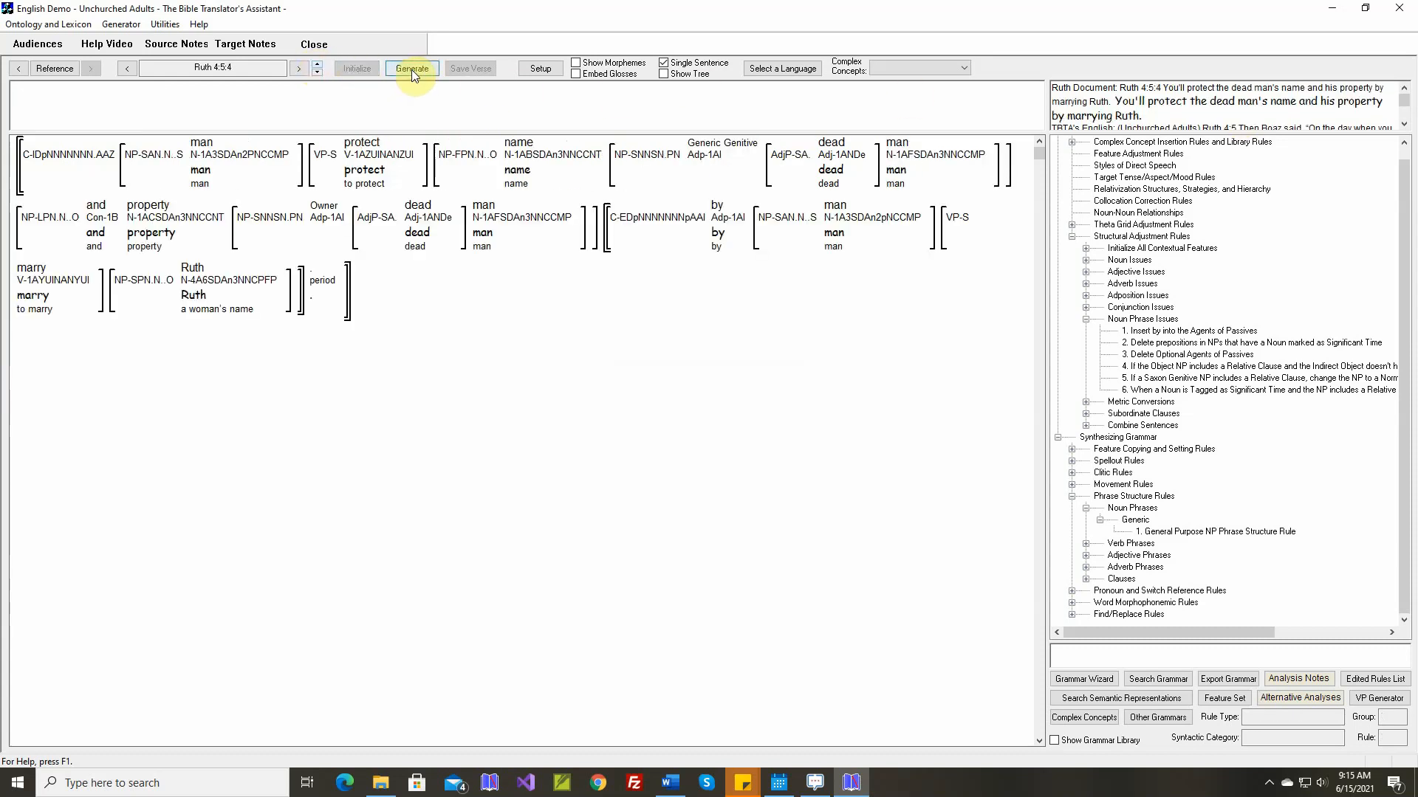
pyautogui.click(411, 69)
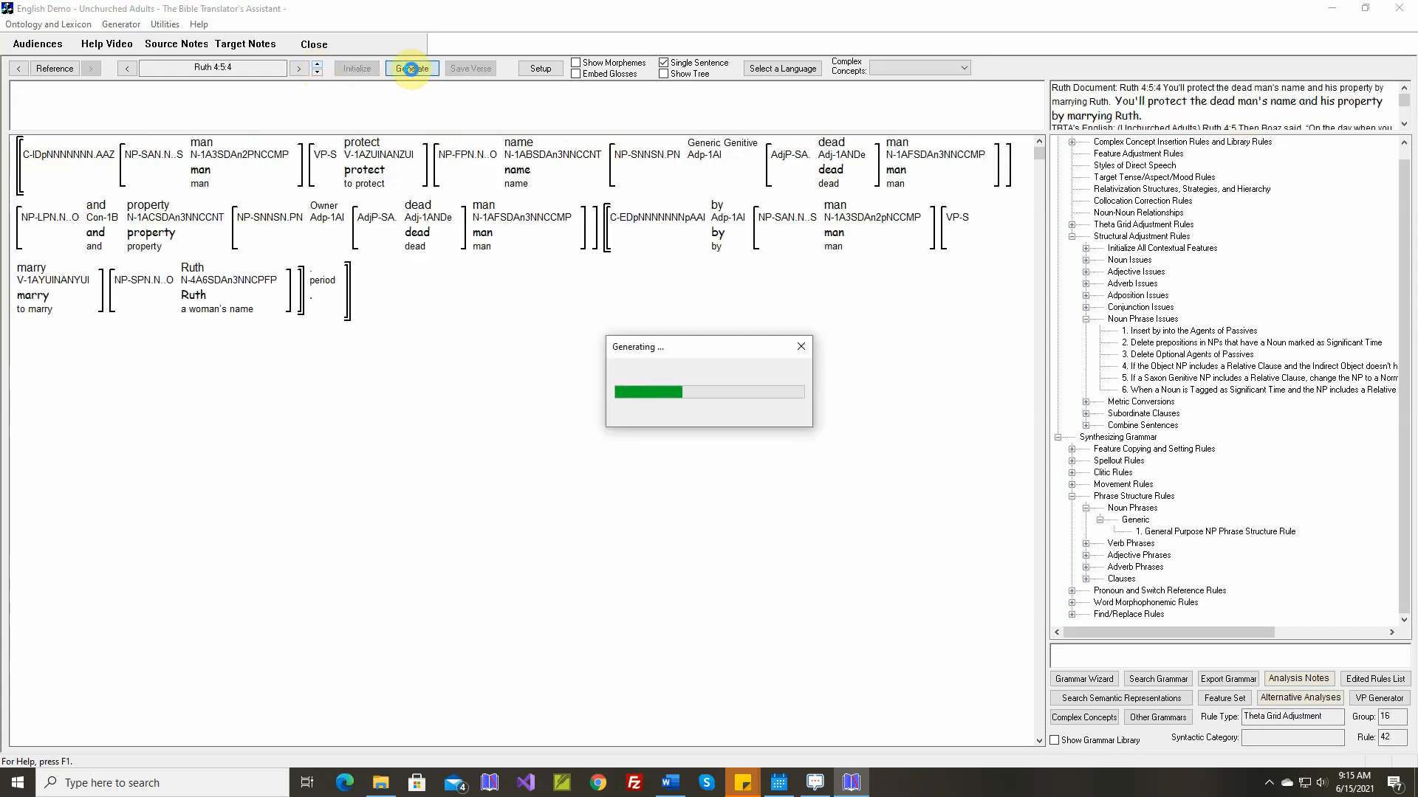
# Advance to Ruth 4:5:5 and map the unmapped verb concept have-J to the target stem "have"
pyautogui.click(316, 62)
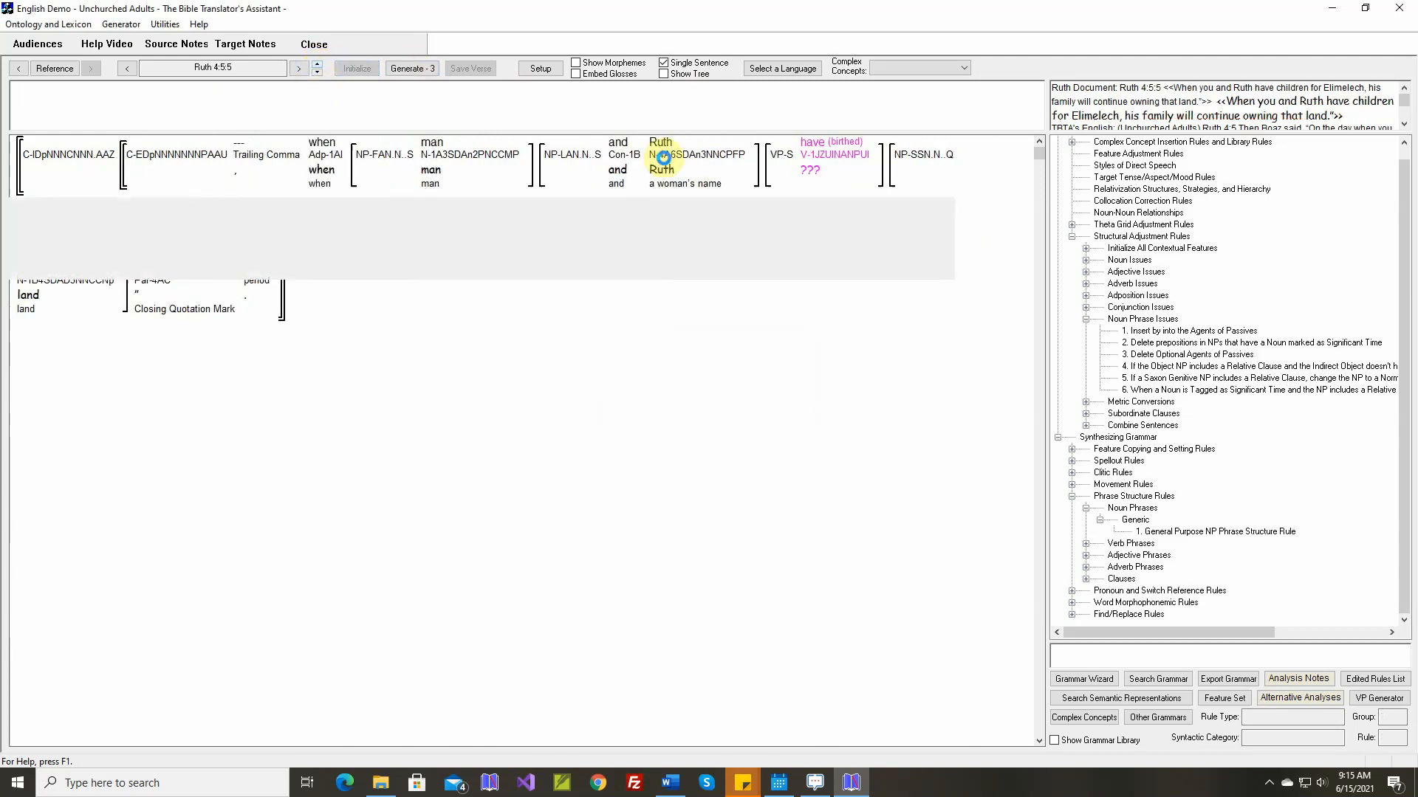
pyautogui.moveTo(826, 156)
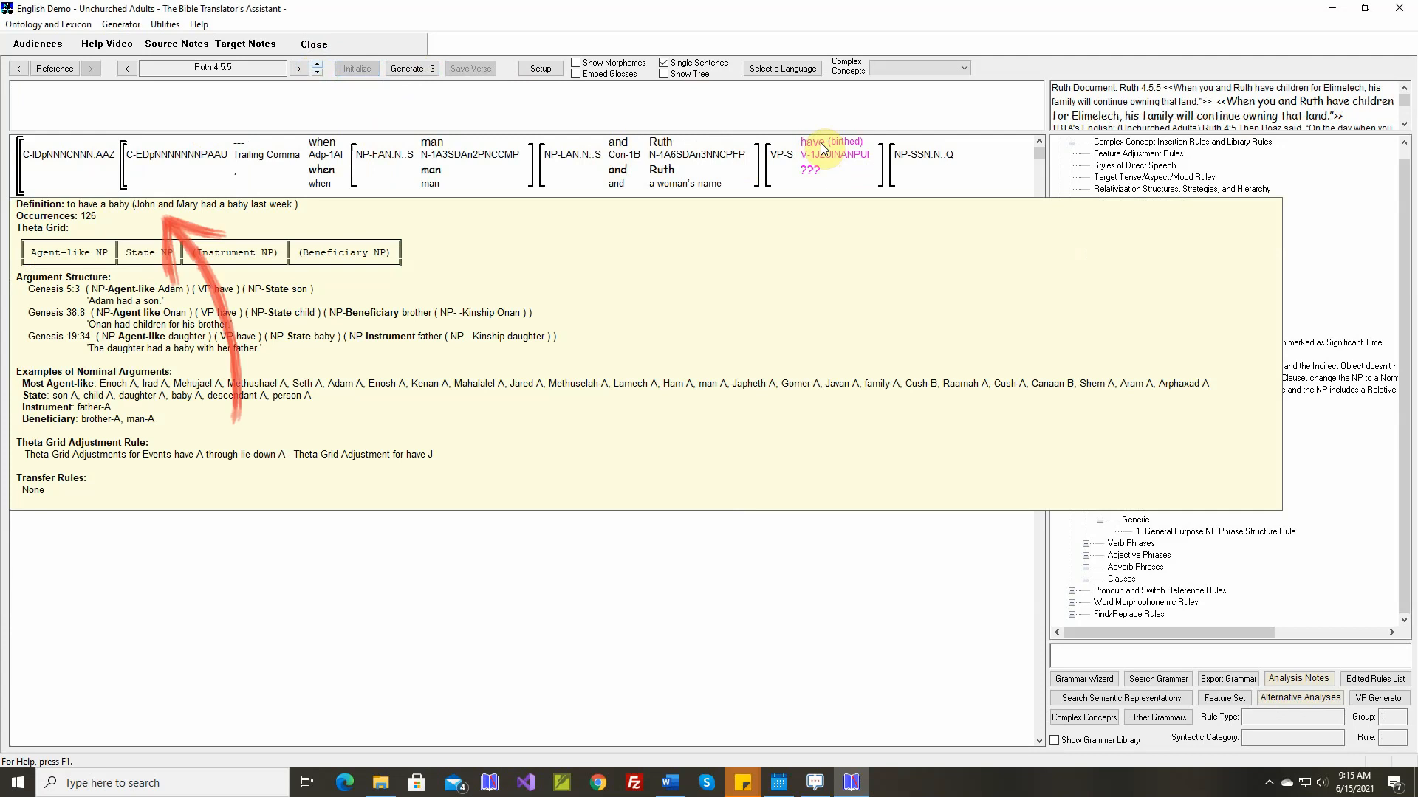
pyautogui.rightClick(821, 149)
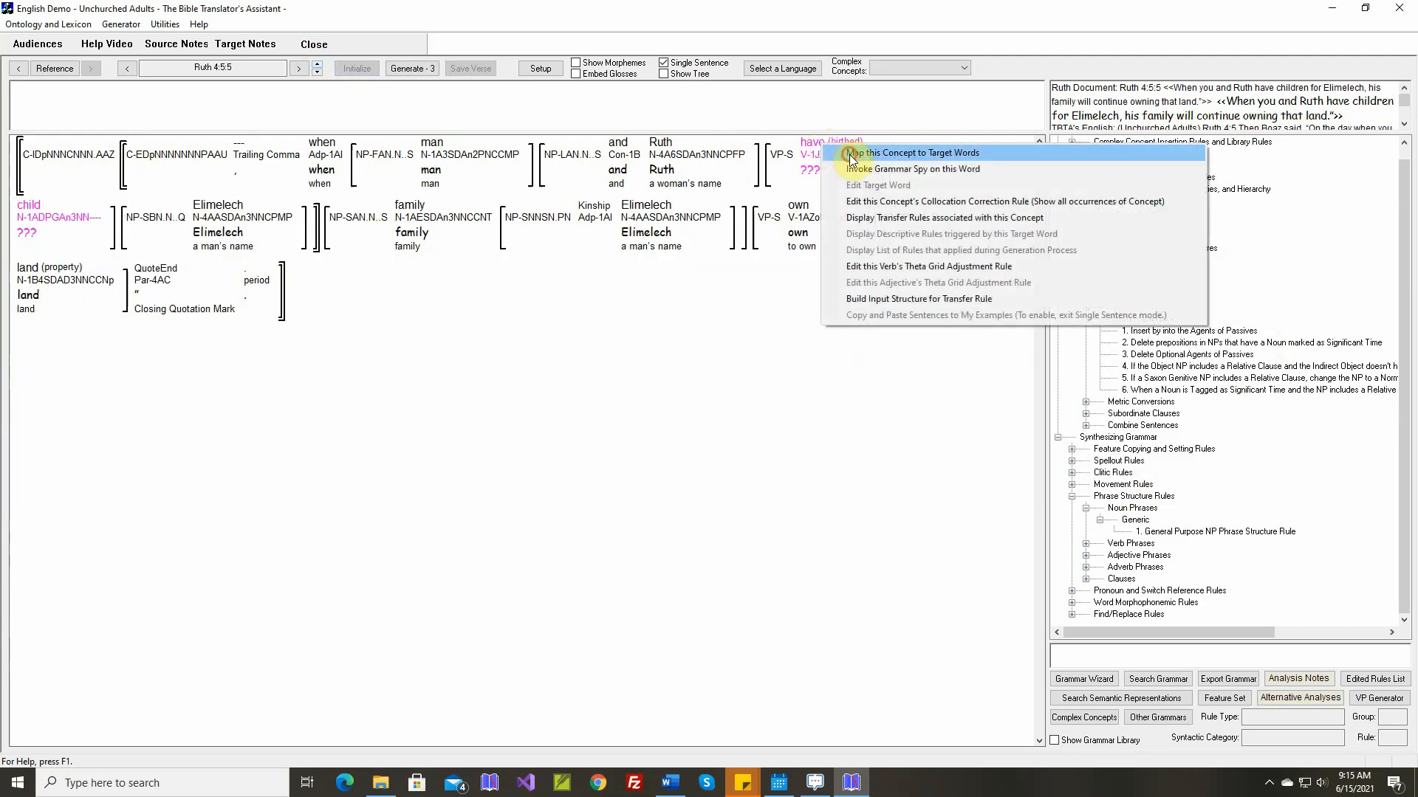
pyautogui.click(838, 150)
pyautogui.click(458, 562)
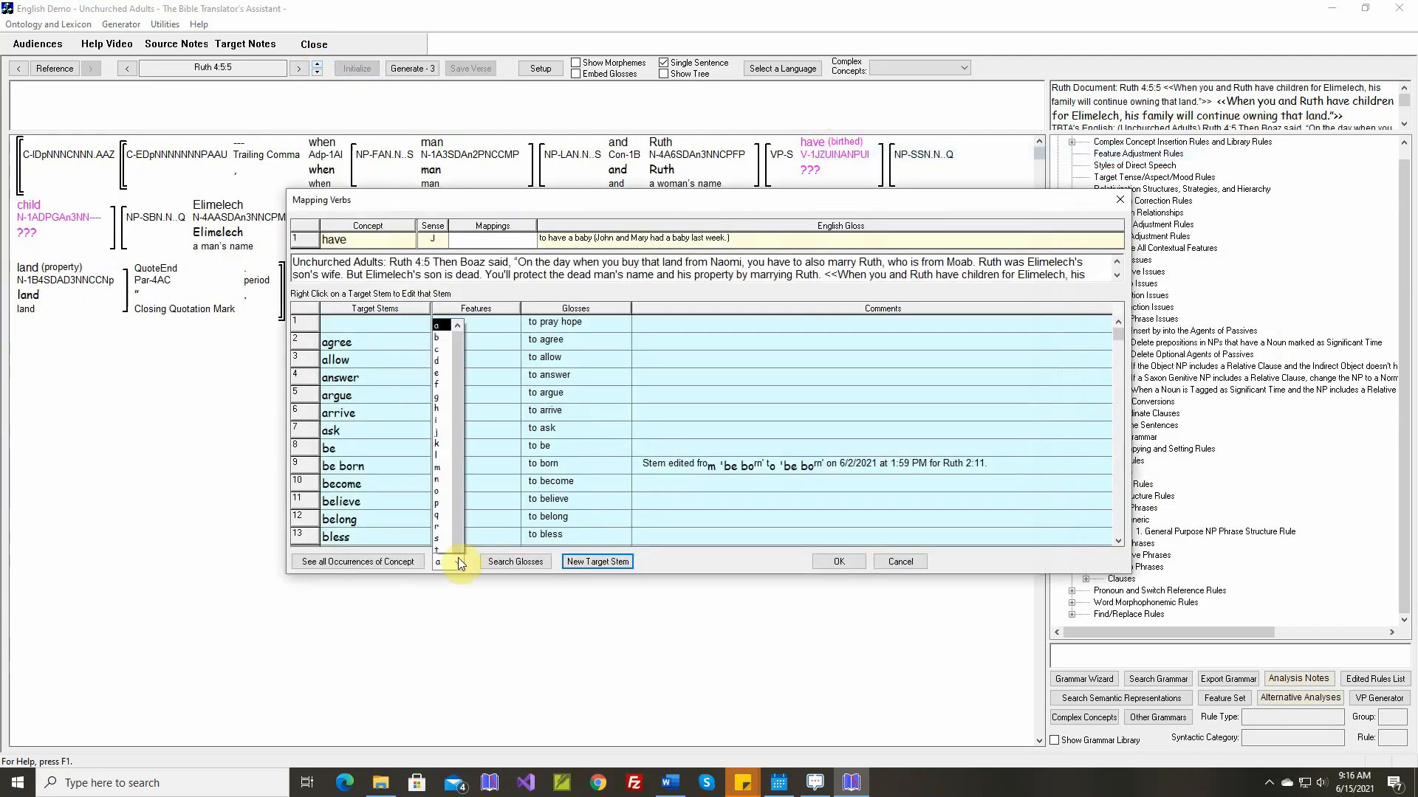
pyautogui.click(442, 288)
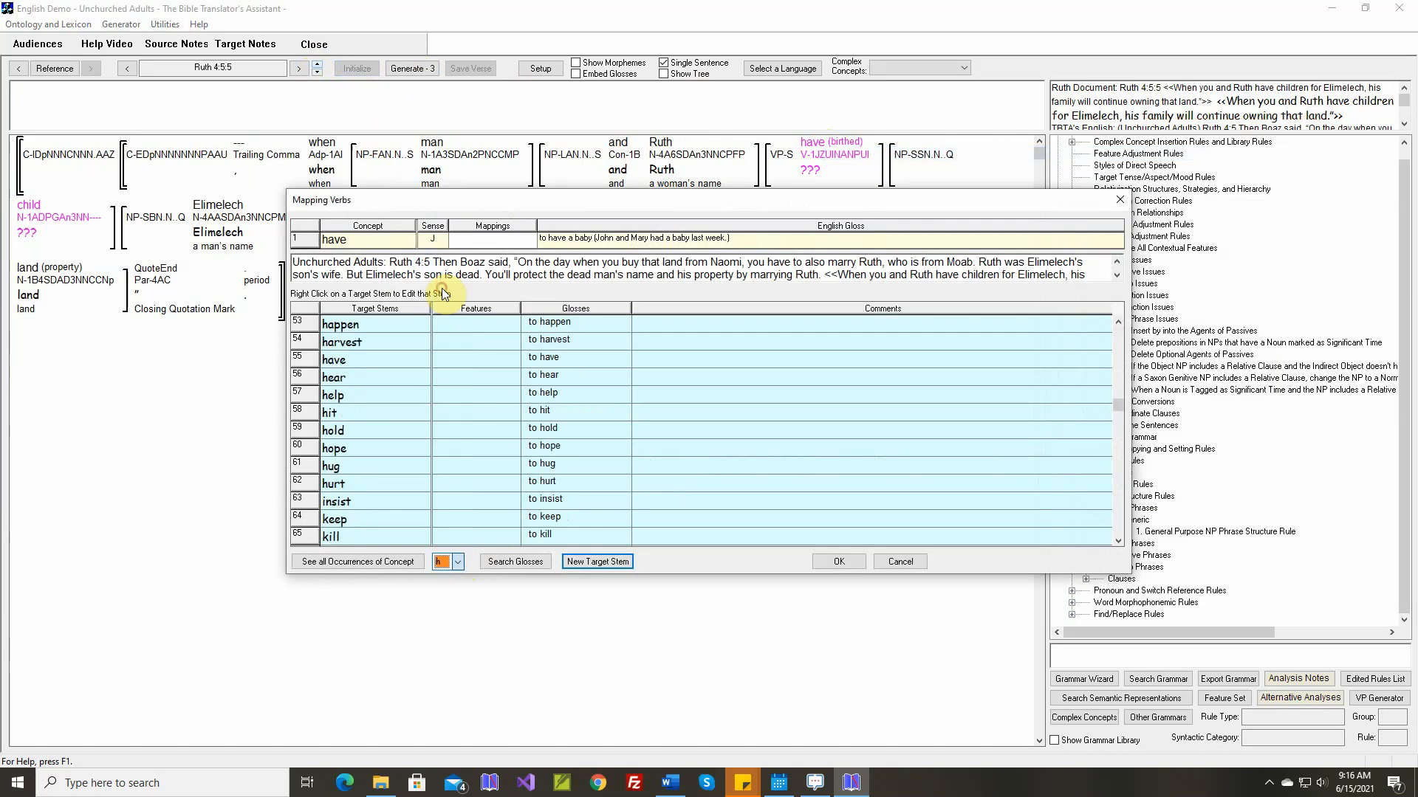
pyautogui.click(351, 360)
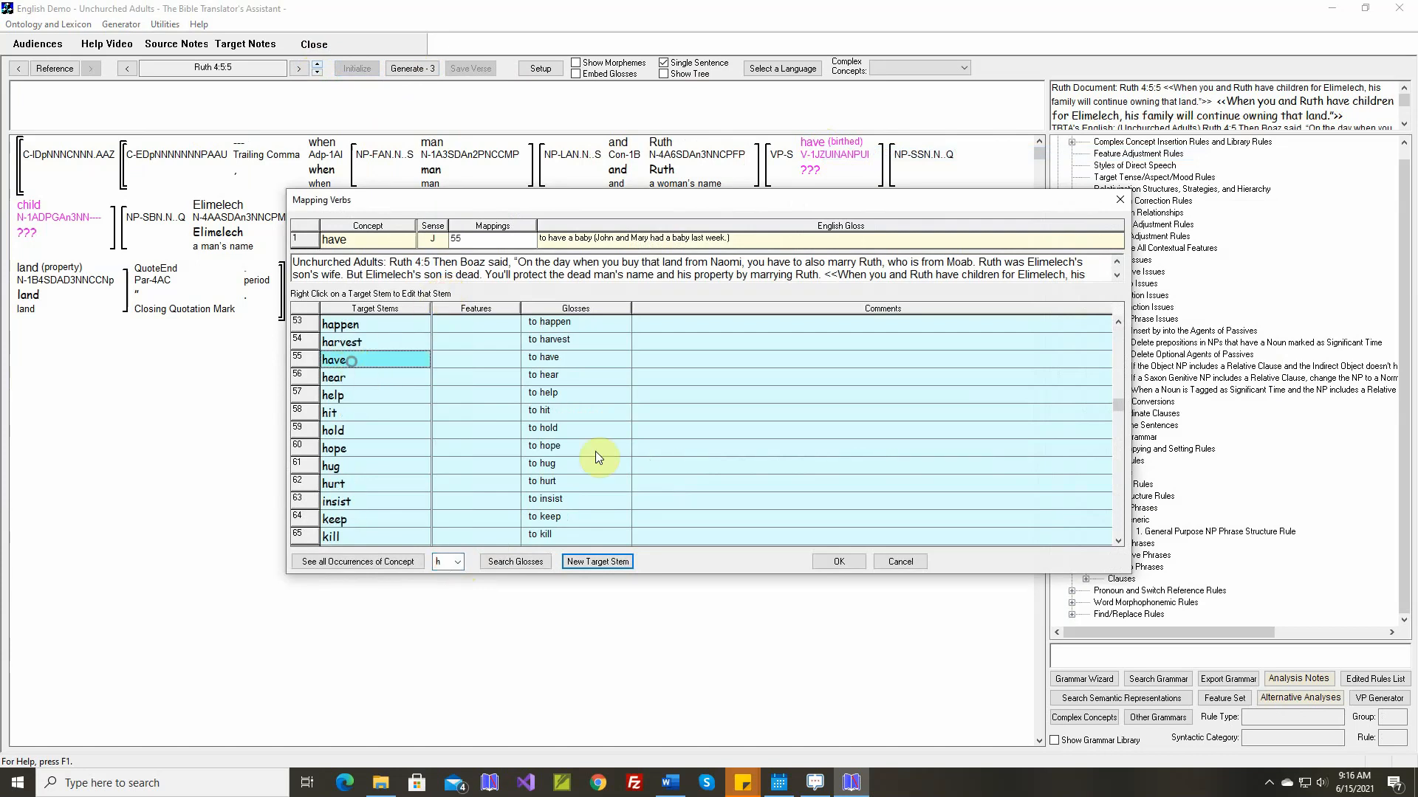
pyautogui.click(839, 561)
# In the theta grid adjustment rule for have-J, set the Instrument argument to Oblique1 with the adposition "with"
pyautogui.rightClick(827, 170)
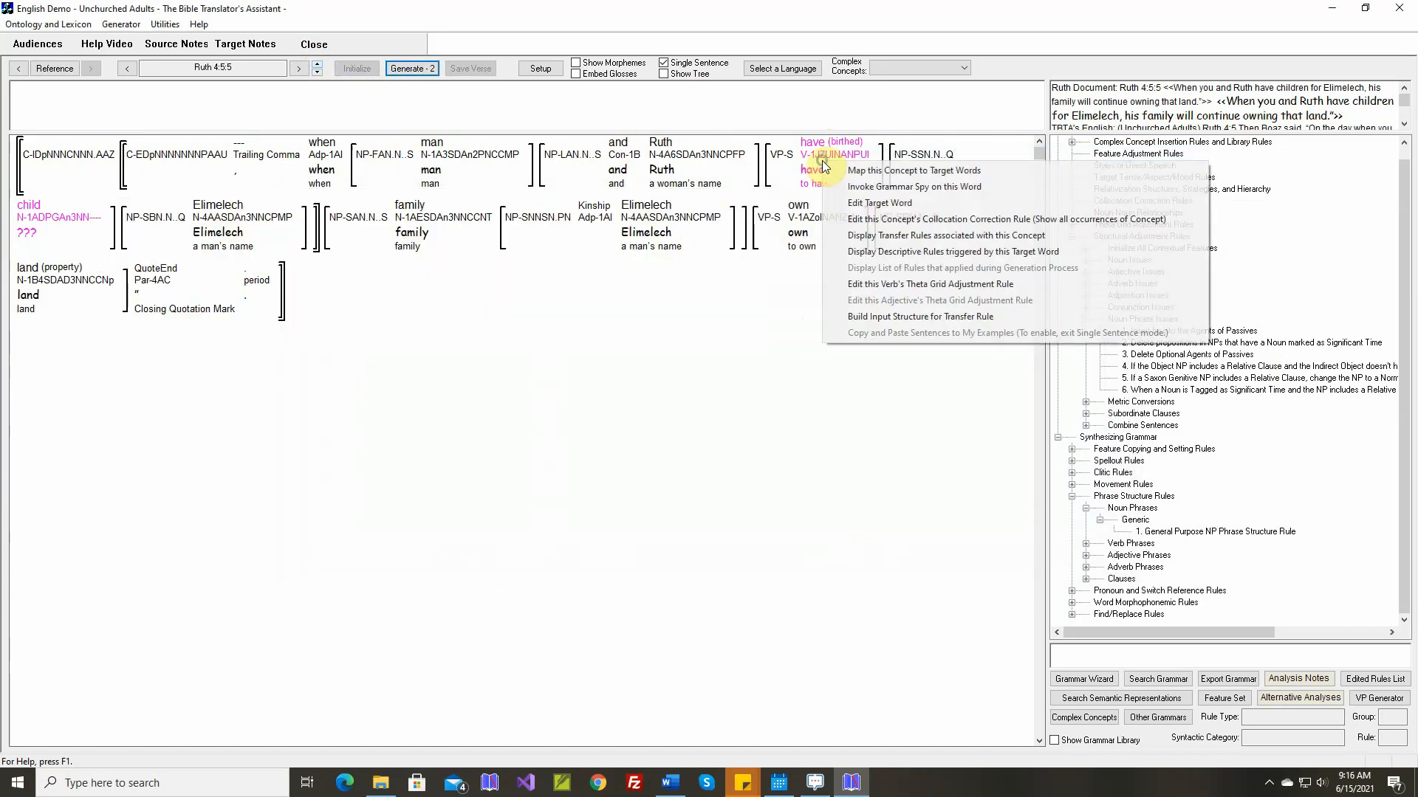
pyautogui.click(872, 284)
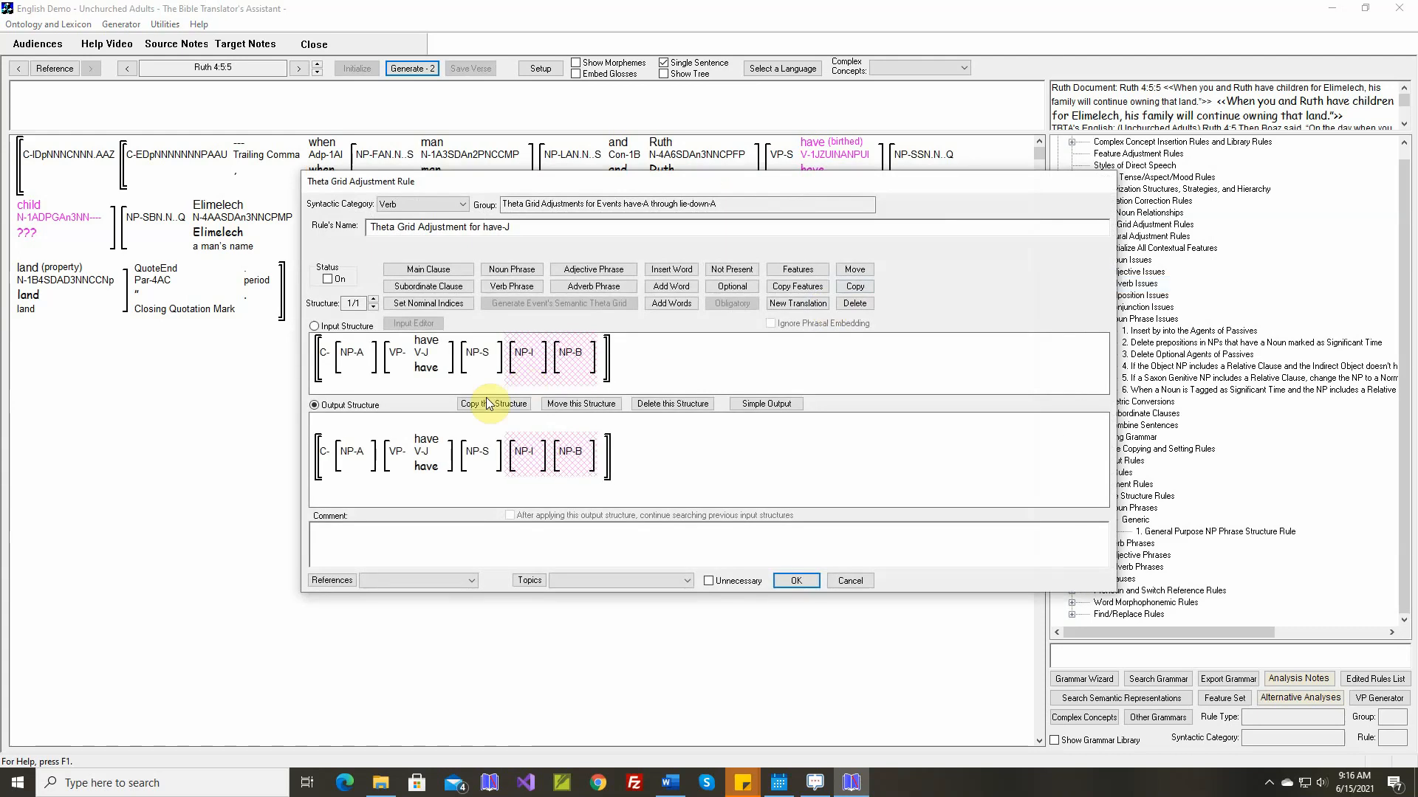
pyautogui.moveTo(419, 340)
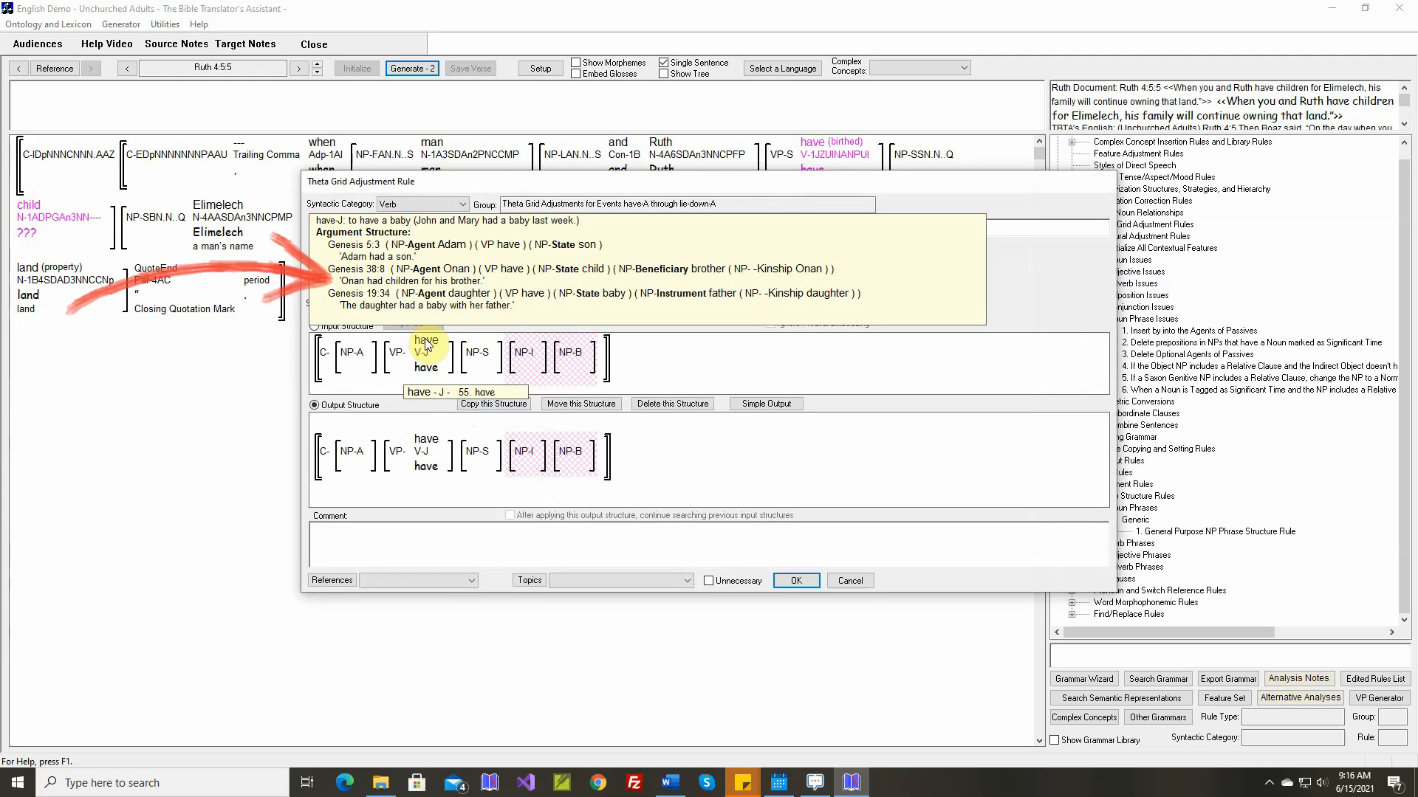
pyautogui.click(780, 407)
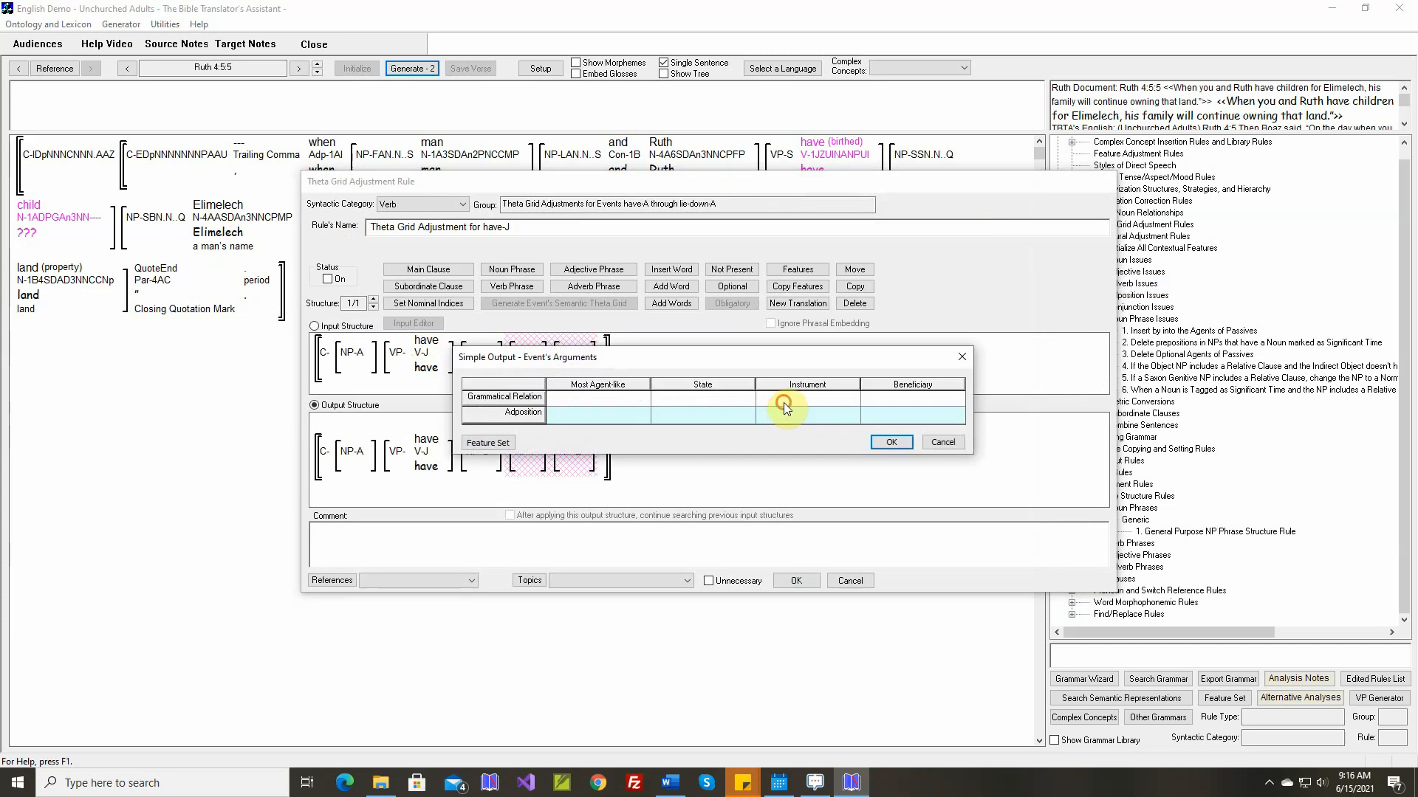
pyautogui.click(782, 401)
pyautogui.click(623, 325)
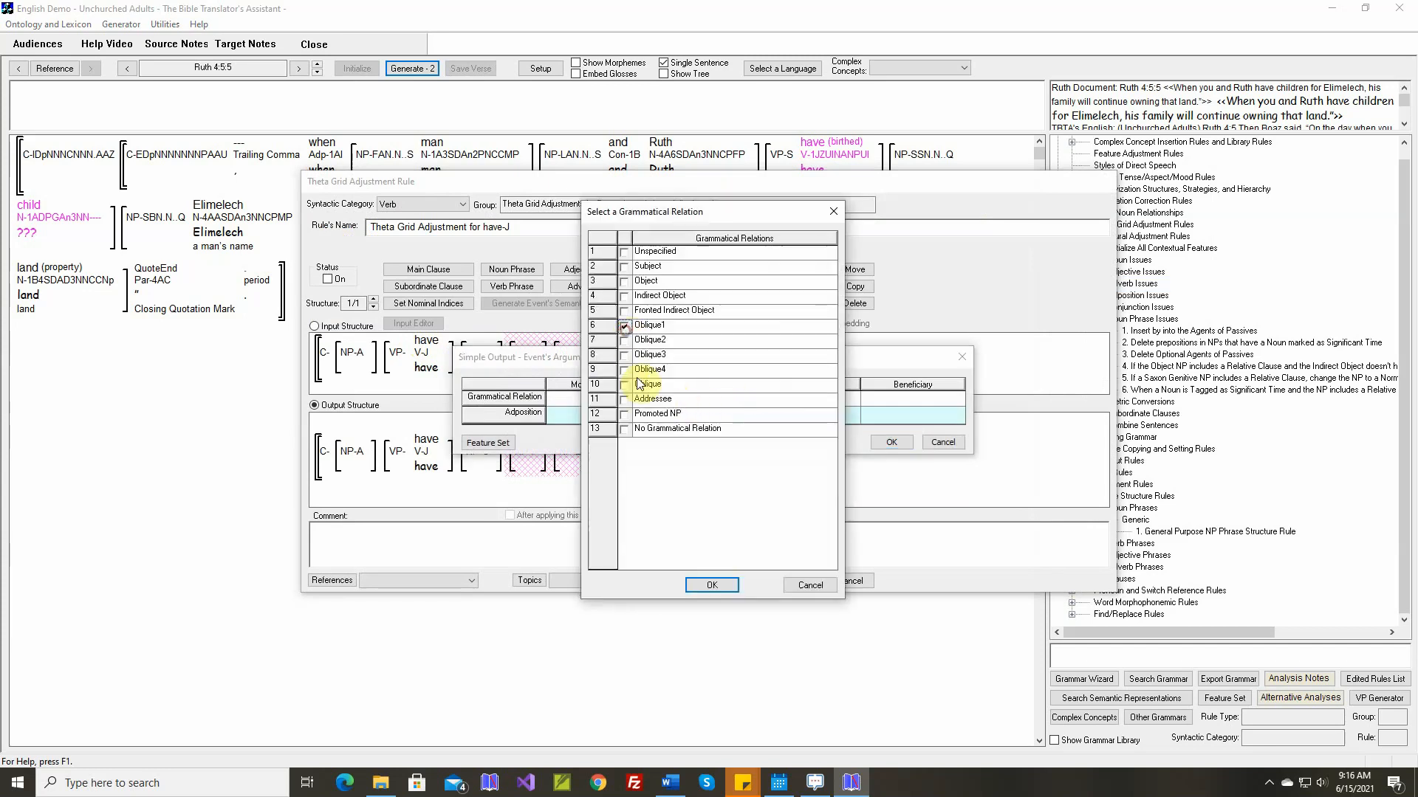
pyautogui.click(711, 585)
pyautogui.click(792, 415)
pyautogui.click(733, 413)
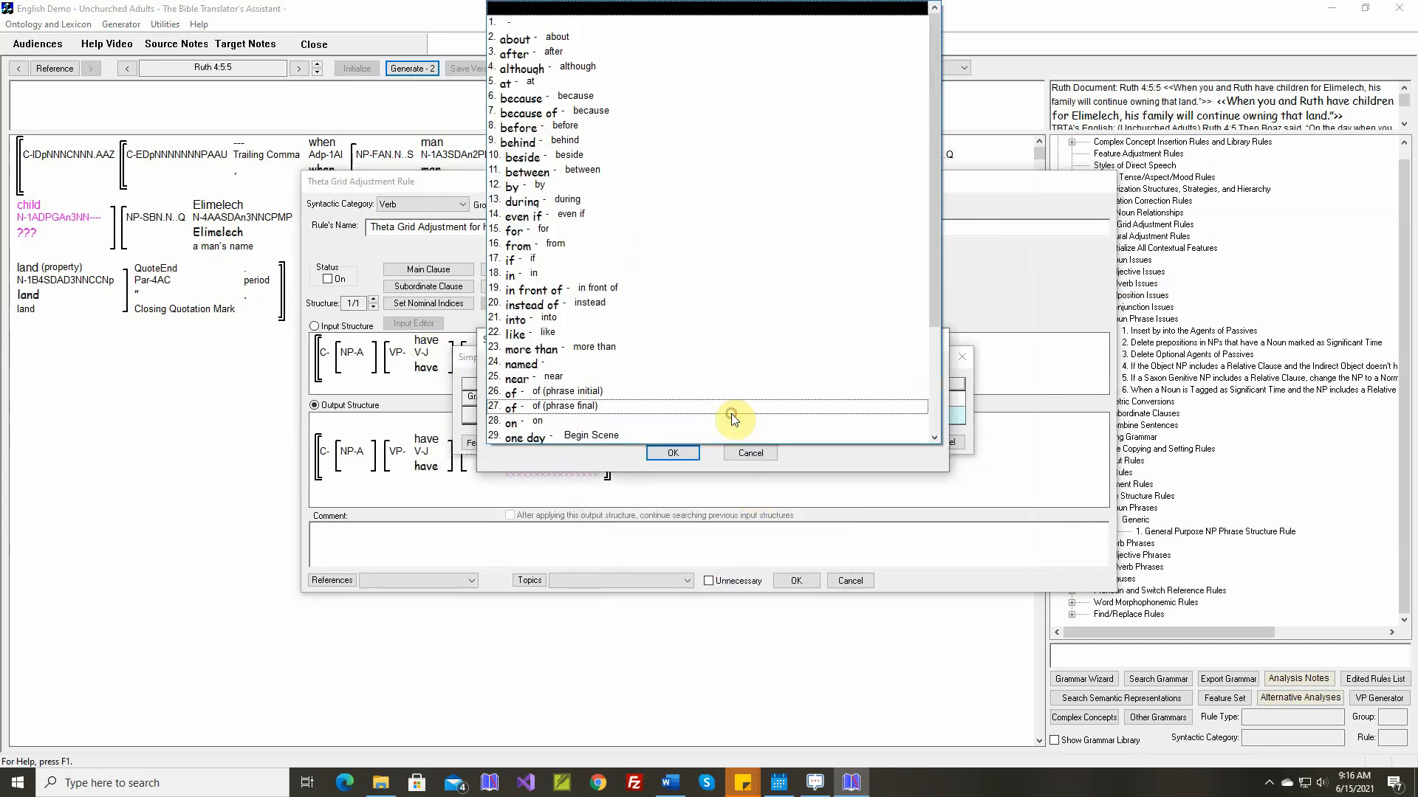
pyautogui.scroll(-3, 716, 420)
pyautogui.click(717, 435)
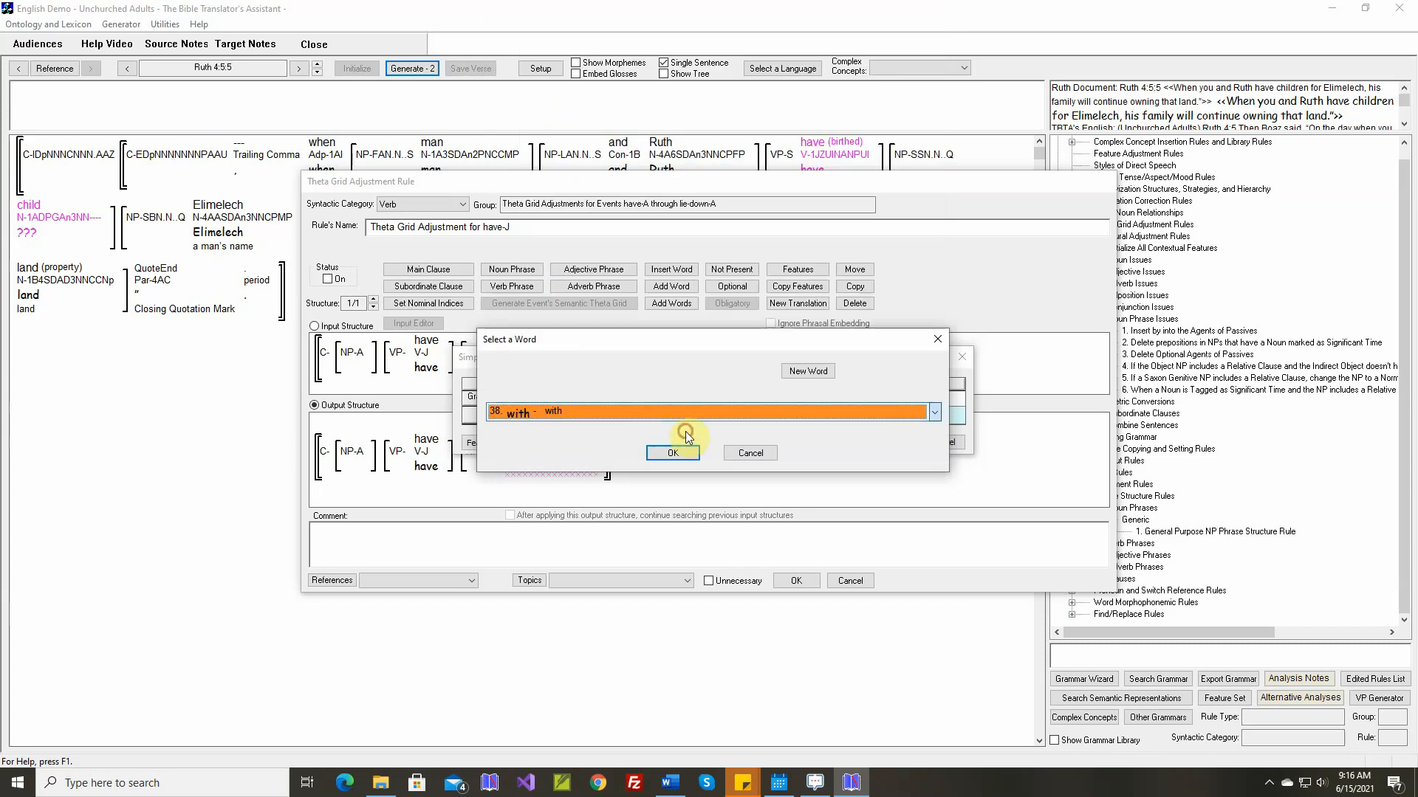
pyautogui.click(673, 453)
# Set the Beneficiary argument to Oblique2 with the adposition "for" and apply the simple output
pyautogui.click(892, 399)
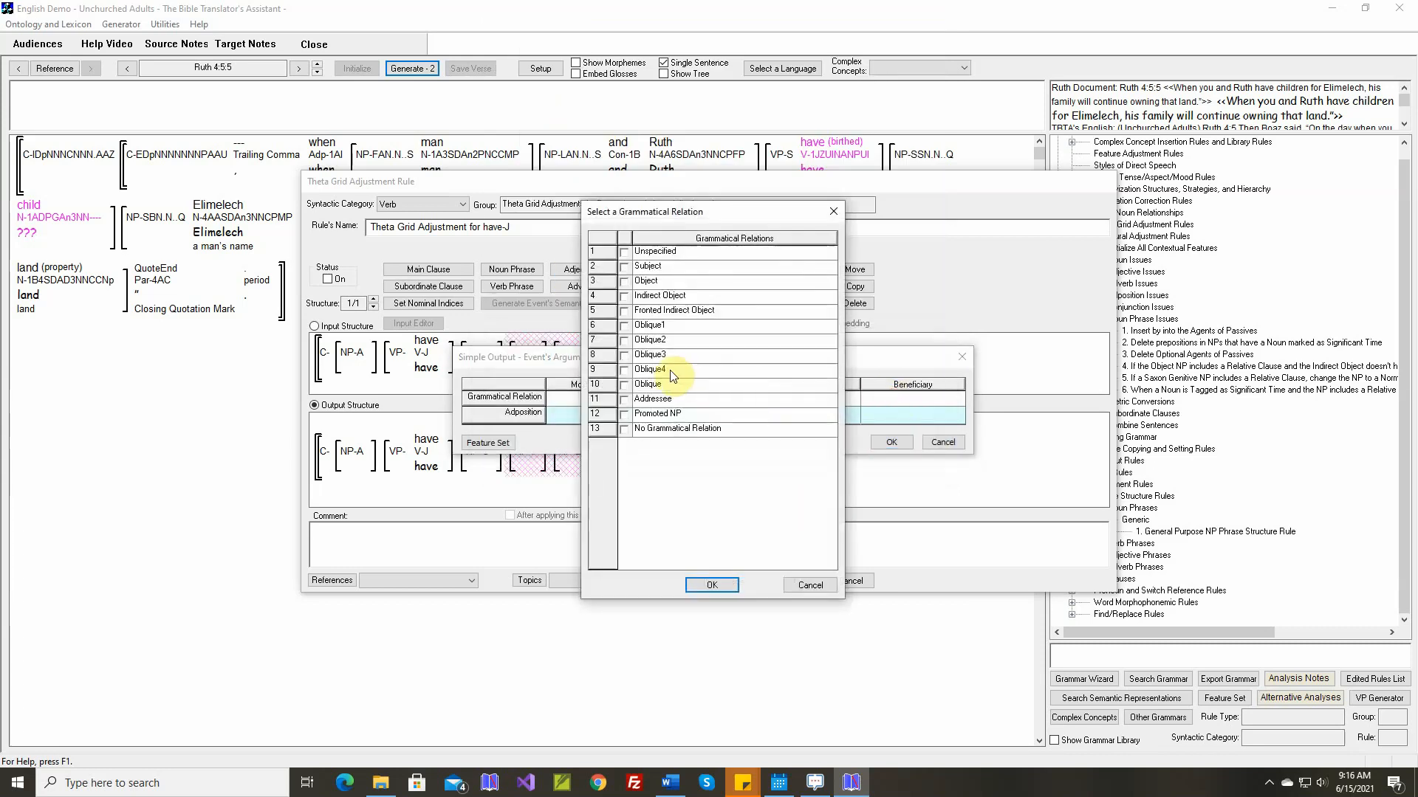
pyautogui.click(624, 341)
pyautogui.click(712, 584)
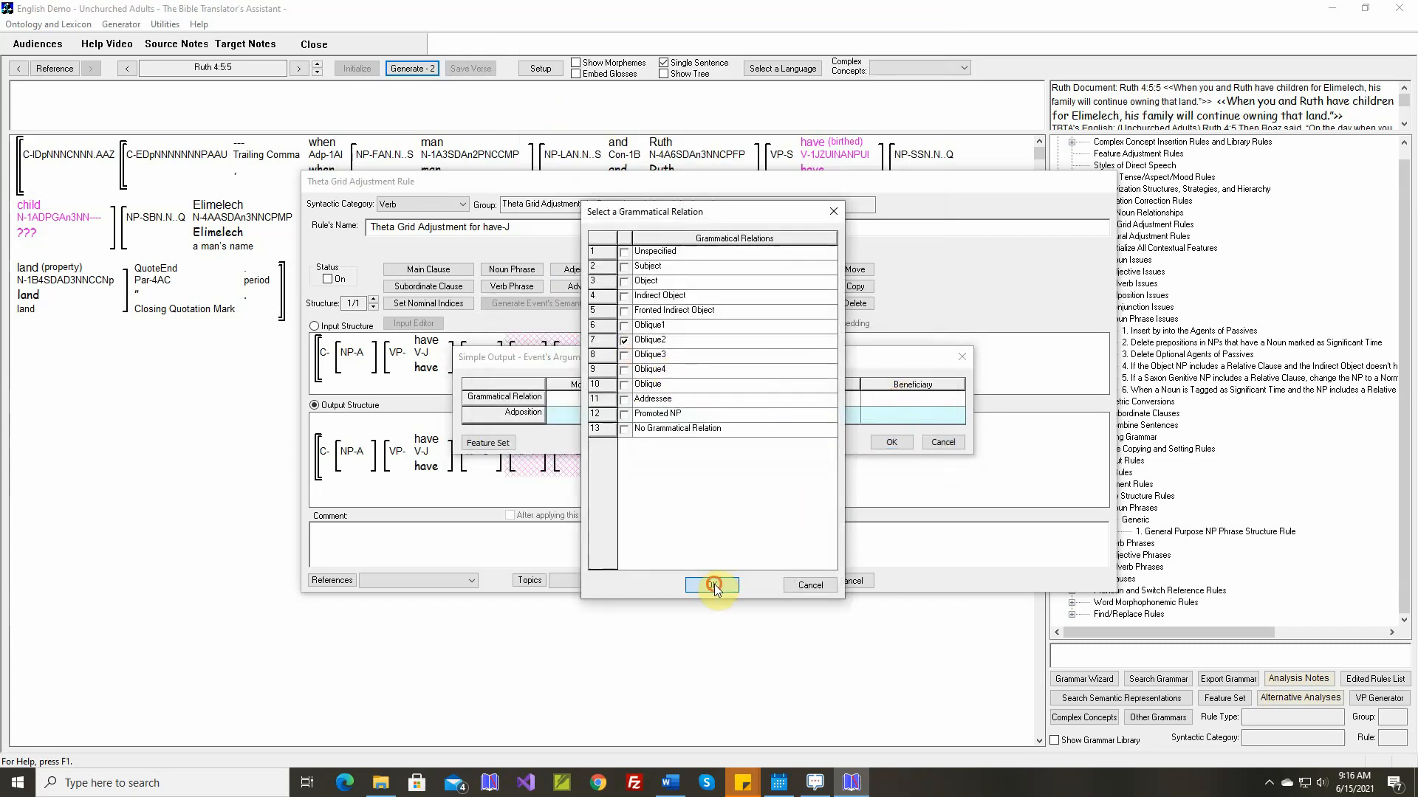
pyautogui.click(866, 415)
pyautogui.click(689, 413)
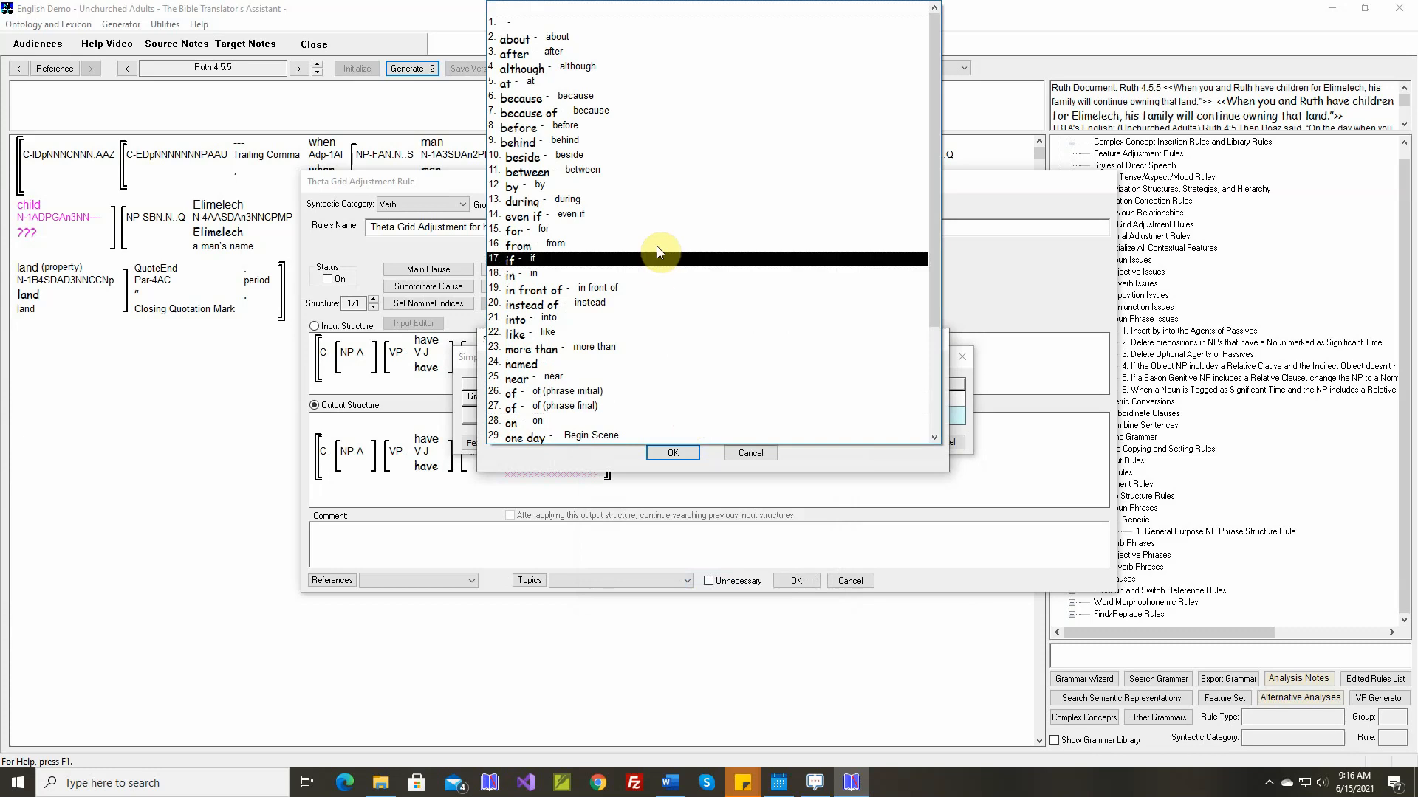
pyautogui.click(658, 229)
pyautogui.click(675, 454)
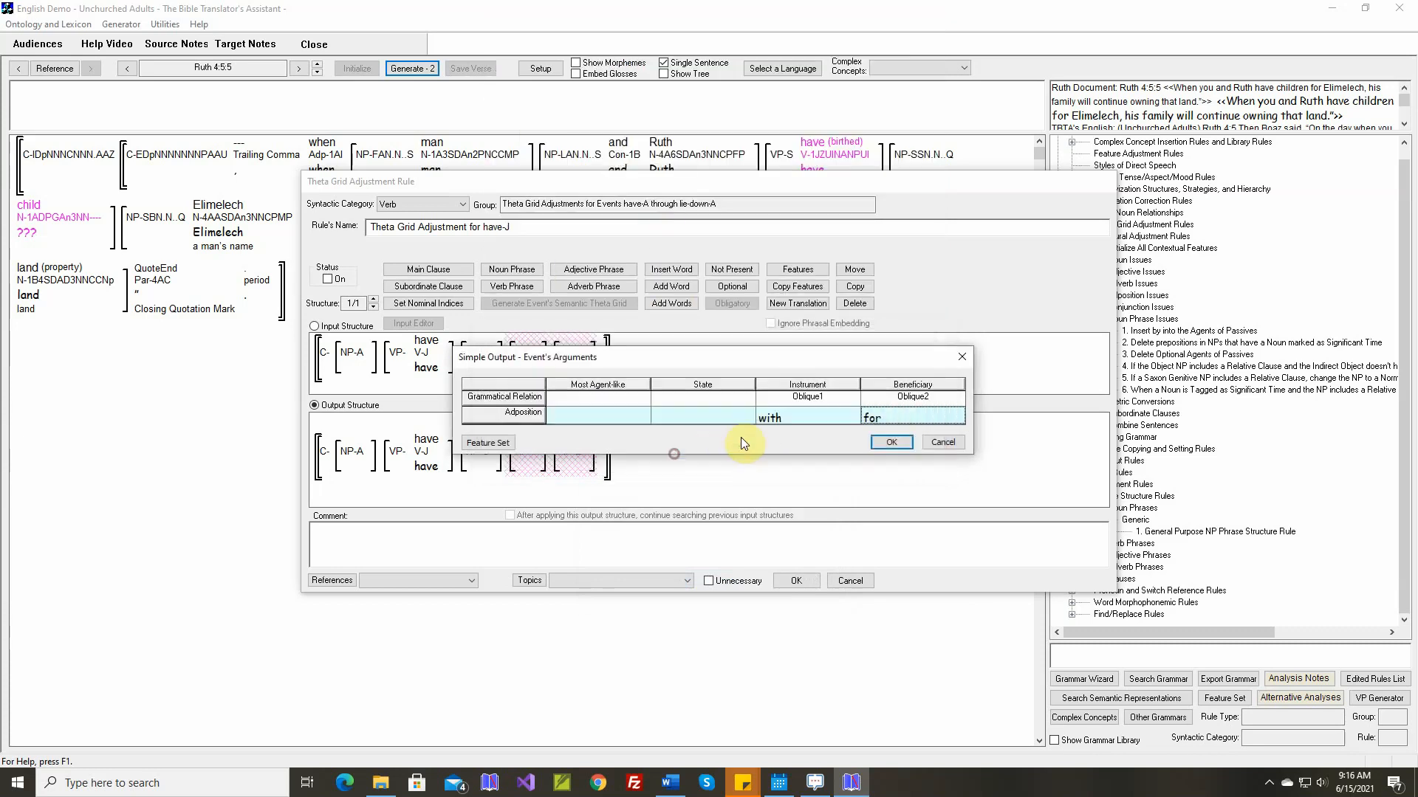
pyautogui.click(885, 441)
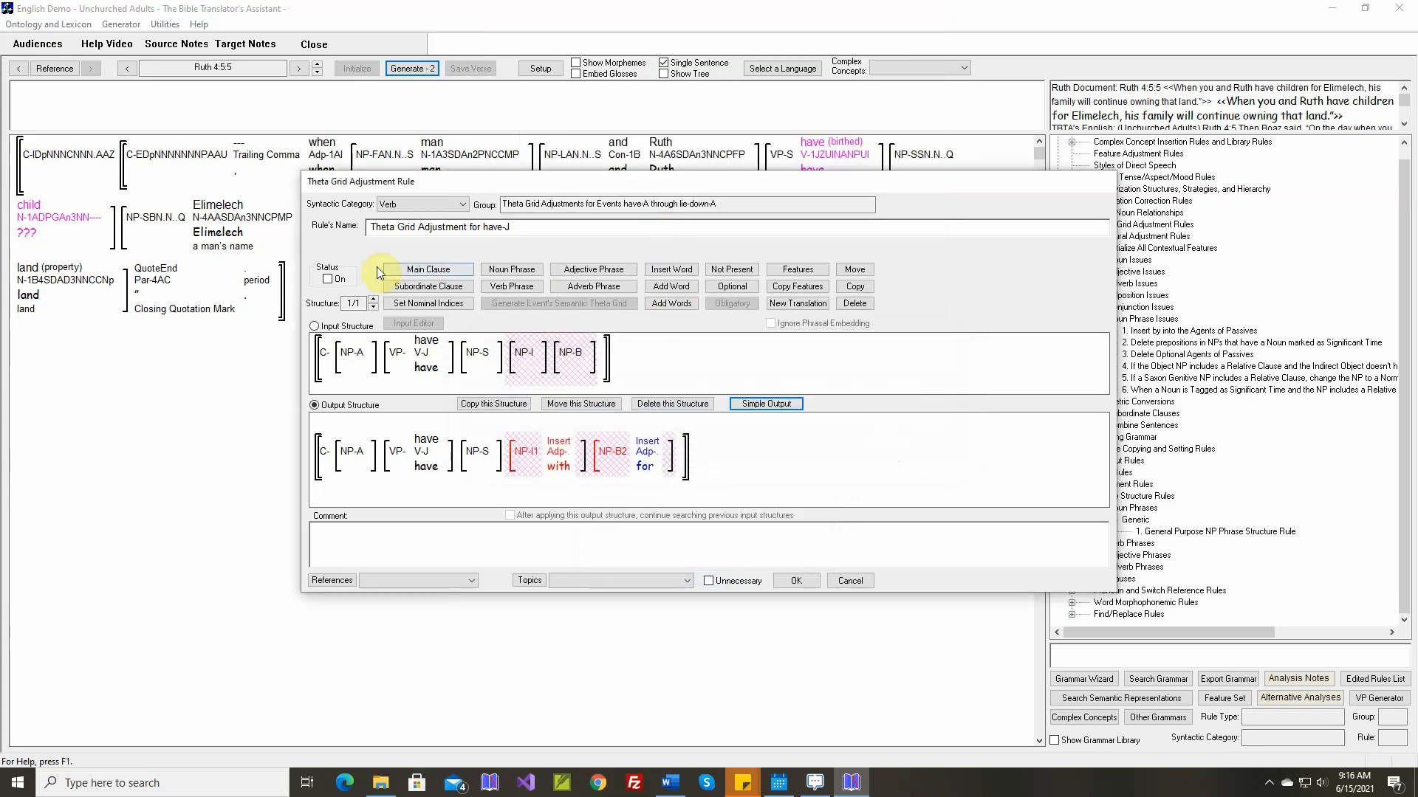
# Turn on the have-J theta grid rule, add the Ruth 4:5:5 sentences as its comment and save it
pyautogui.click(327, 280)
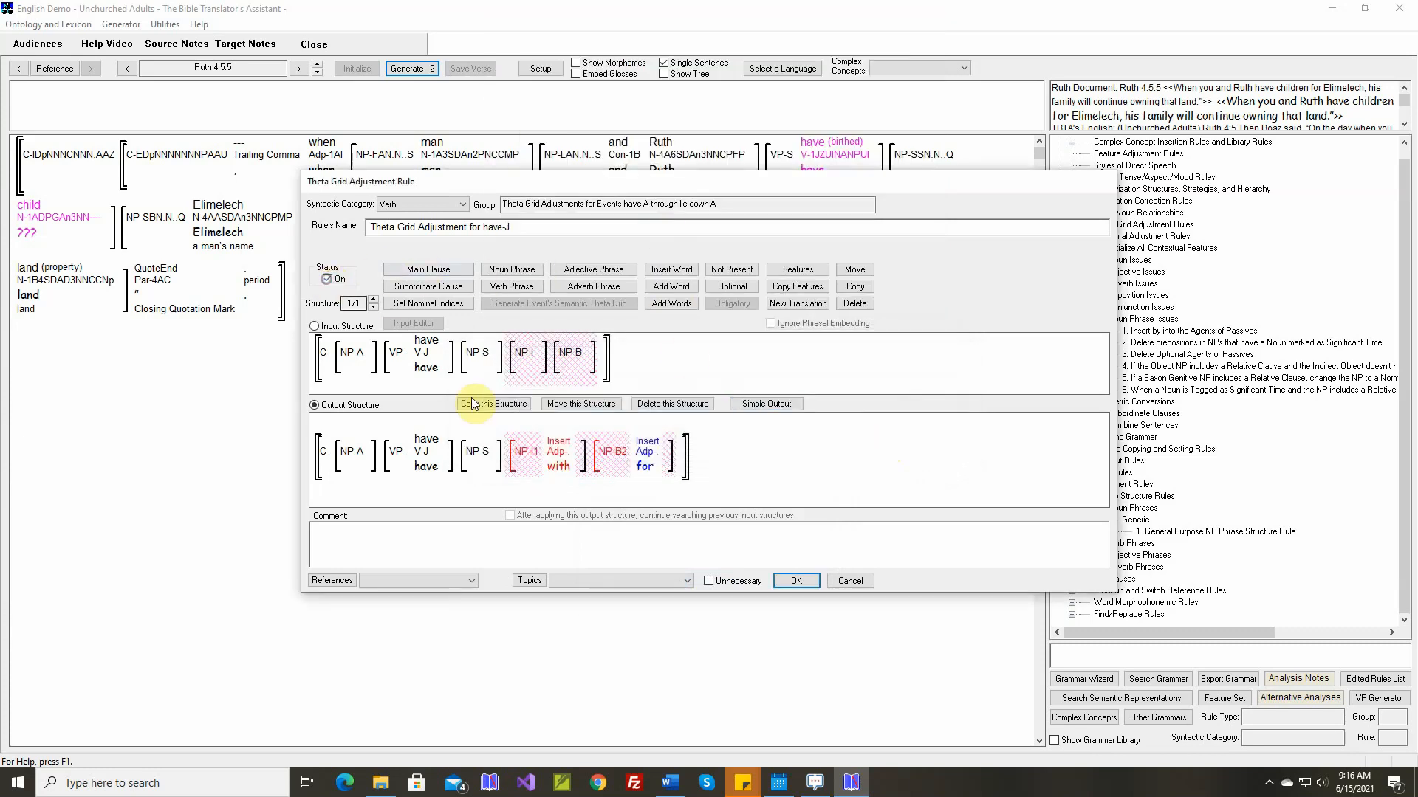
pyautogui.rightClick(602, 527)
pyautogui.click(623, 542)
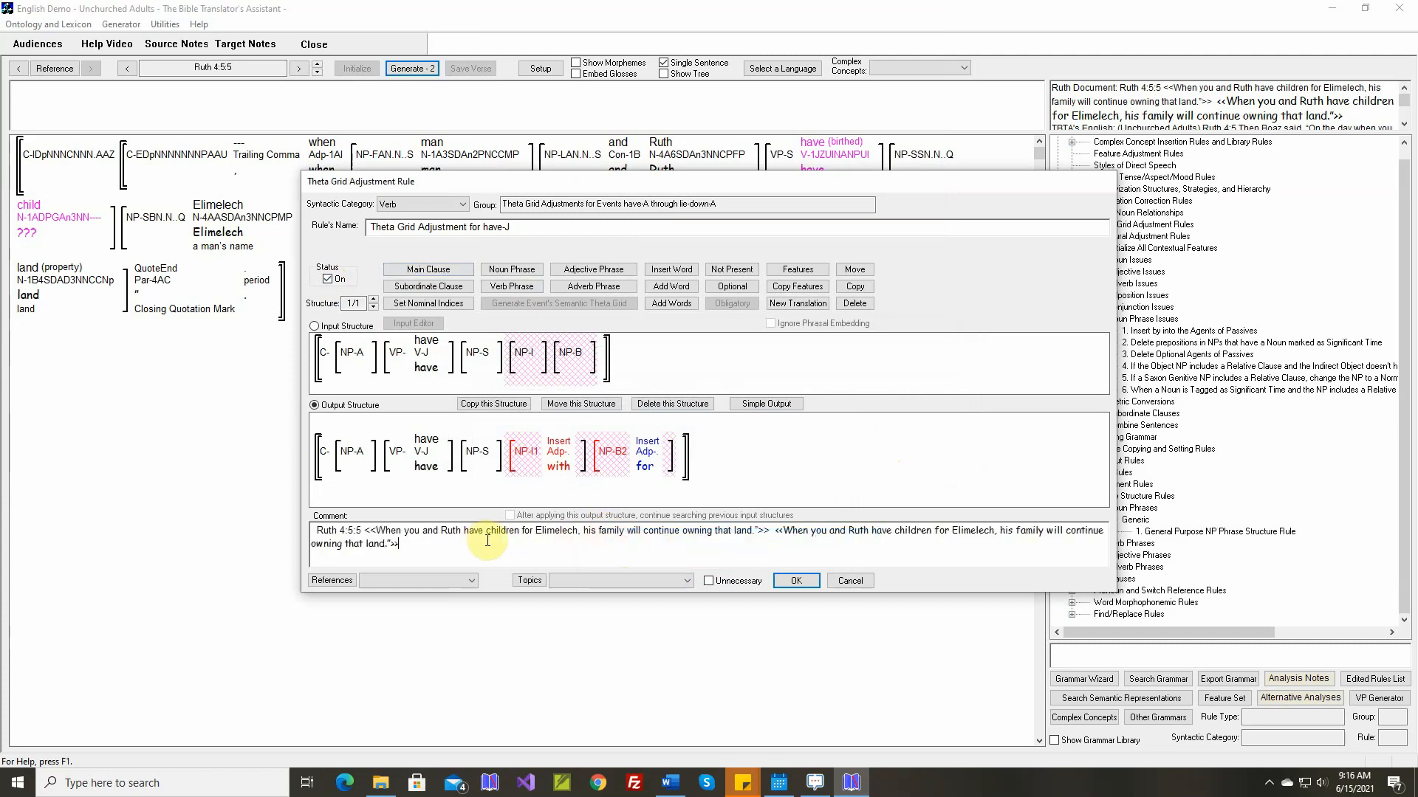
pyautogui.click(796, 581)
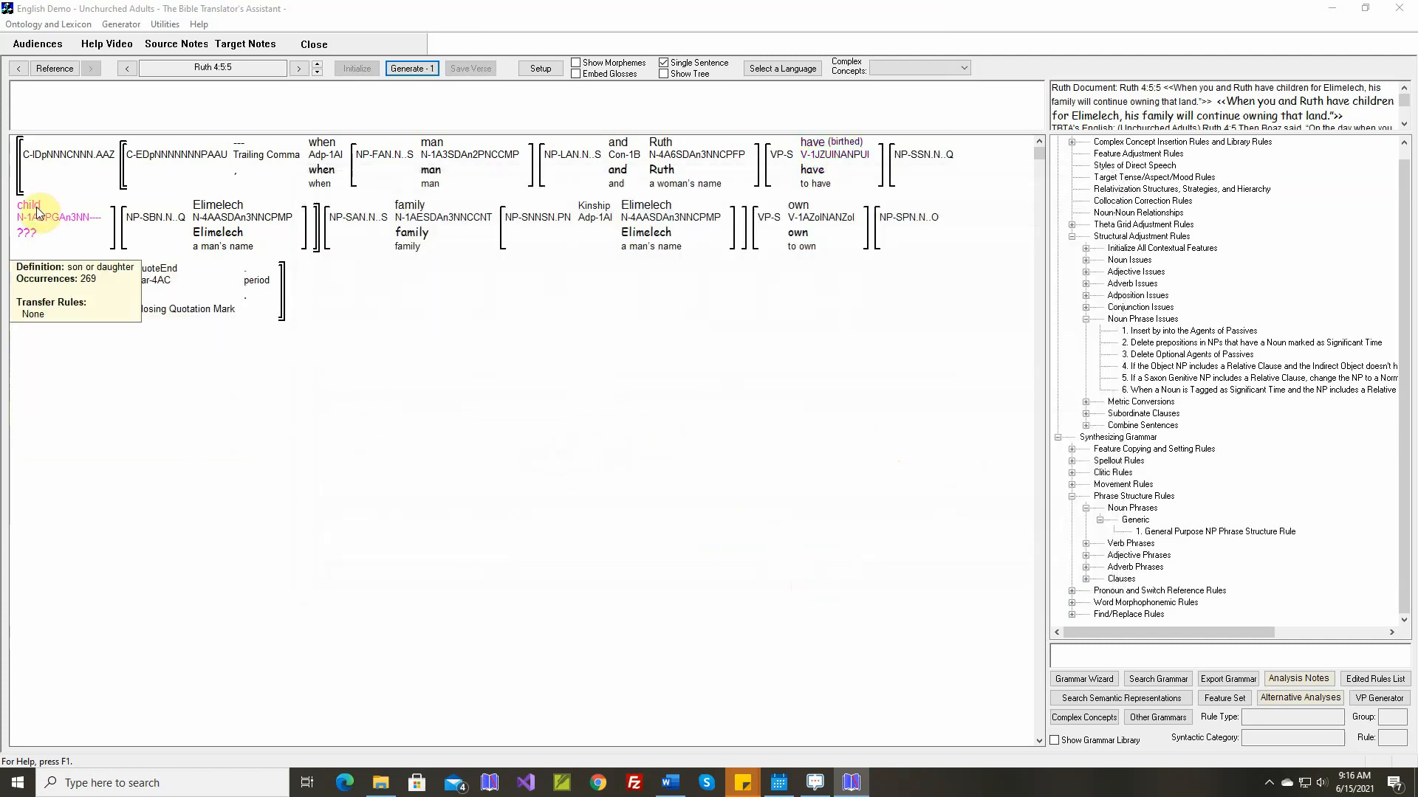
# Create a new target stem "child" for the unmapped noun concept child-A, with gender Masculine and type Person
pyautogui.click(37, 207)
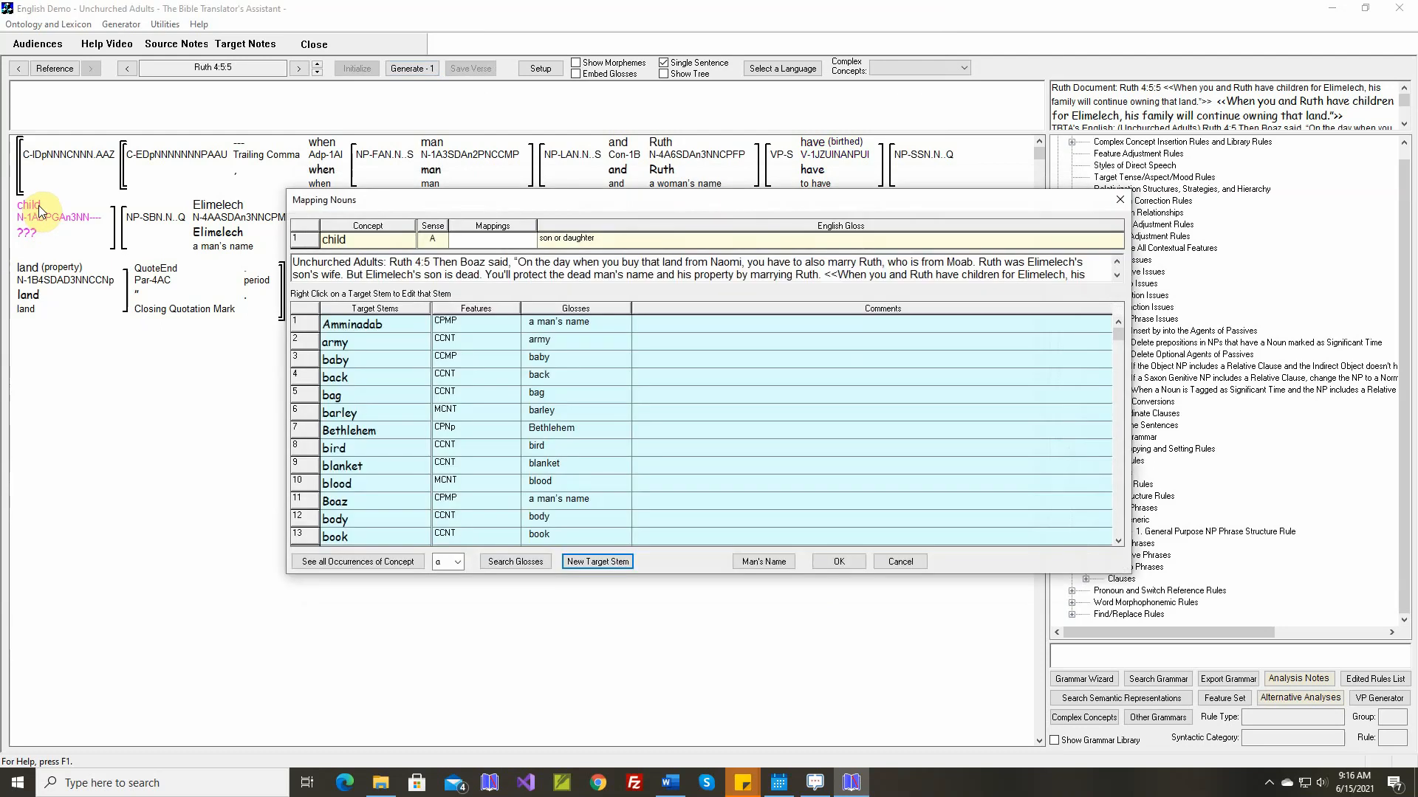
pyautogui.press('Return')
pyautogui.write('child')
pyautogui.press('Return')
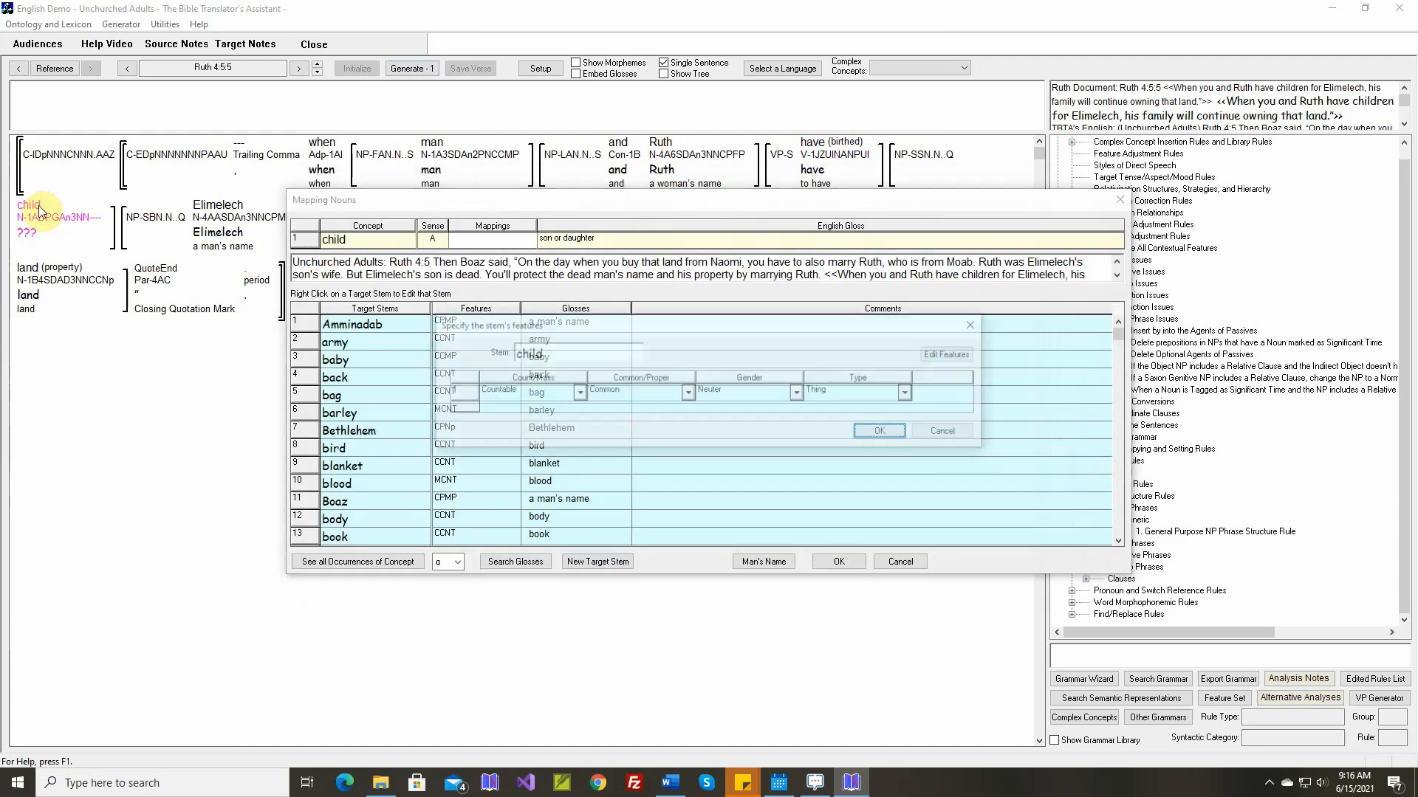
pyautogui.click(799, 395)
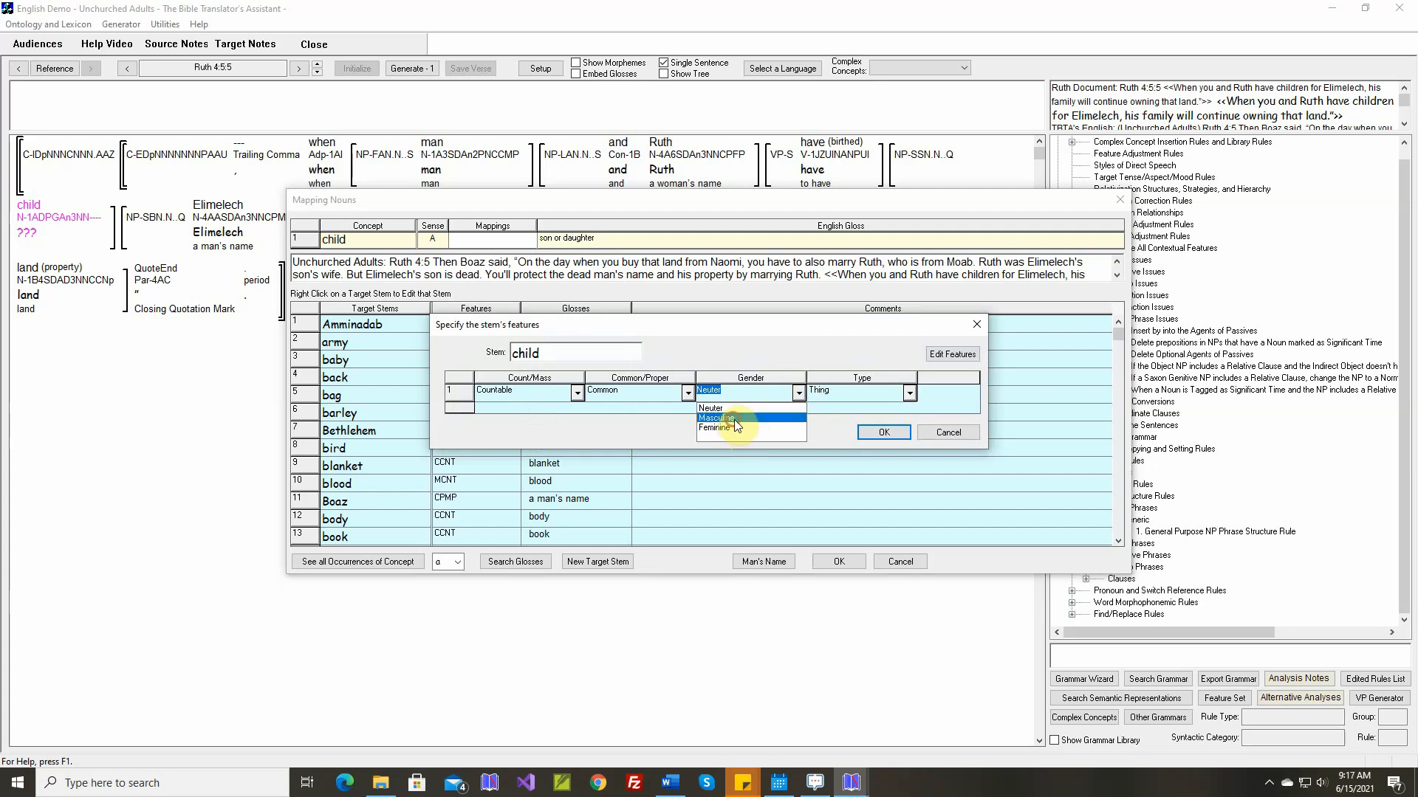
pyautogui.click(734, 419)
pyautogui.click(909, 393)
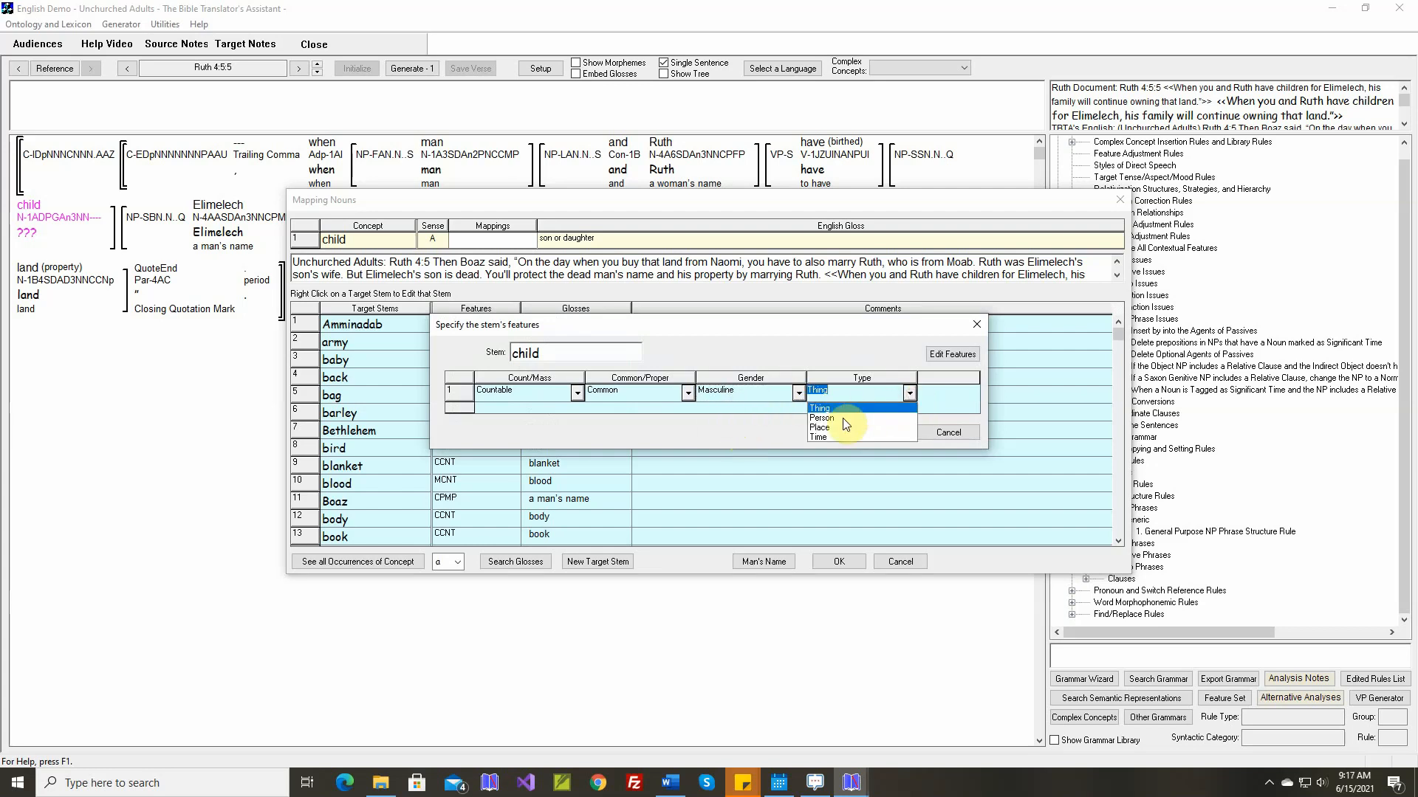
pyautogui.click(843, 419)
pyautogui.click(877, 435)
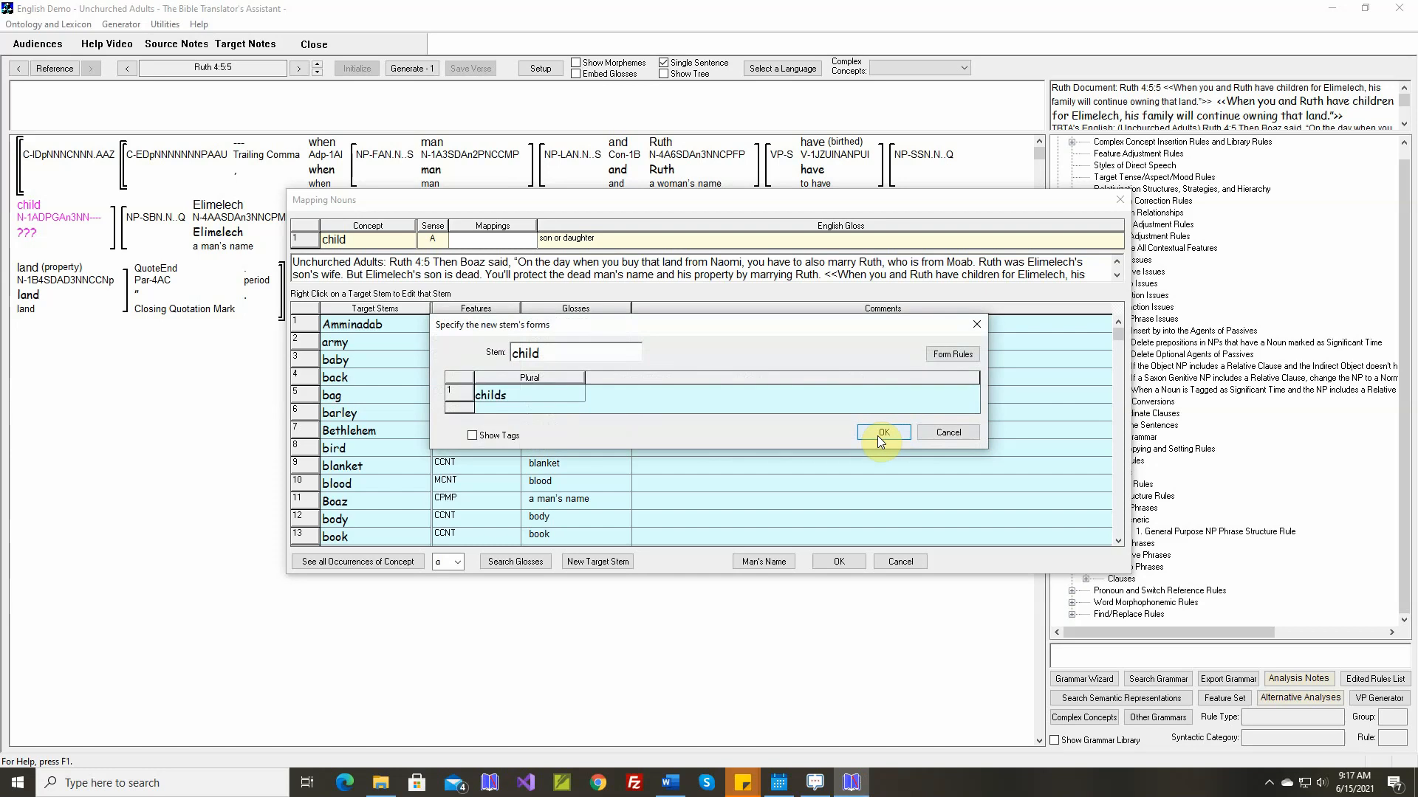
# Correct the new stem's plural form to "children", keep the gloss "child" and apply the noun mapping
pyautogui.doubleClick(564, 394)
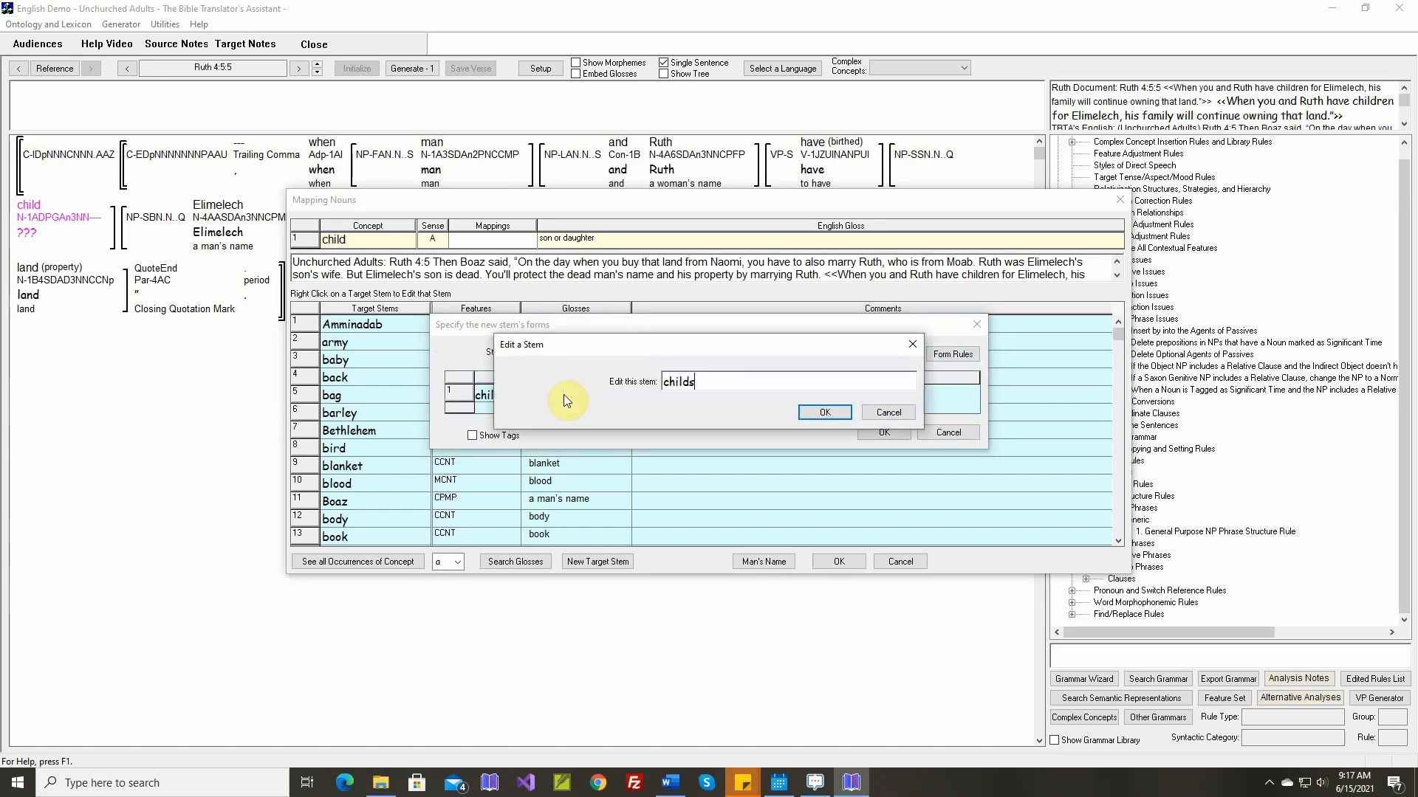
pyautogui.press('BackSpace')
pyautogui.write('ren')
pyautogui.press('Return')
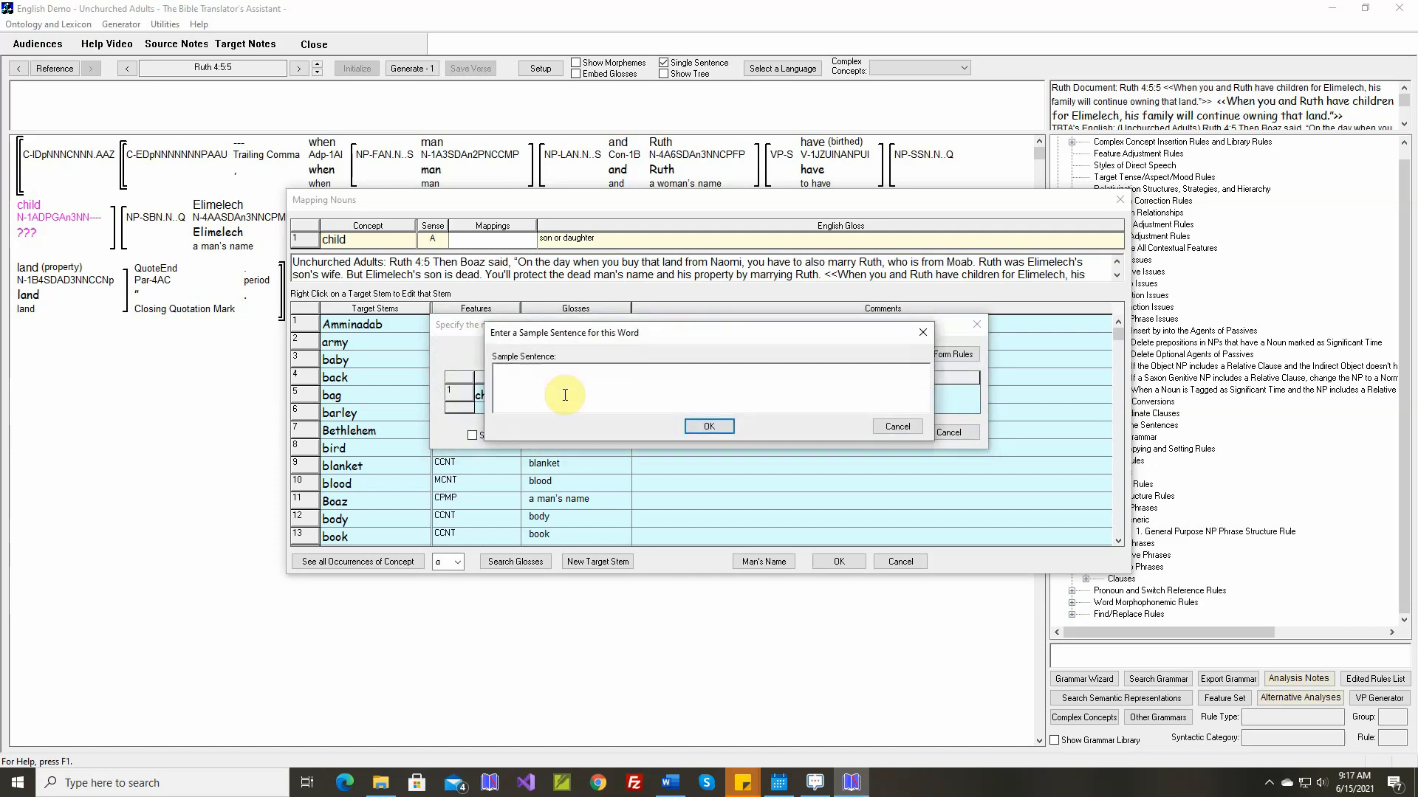
pyautogui.press('Return')
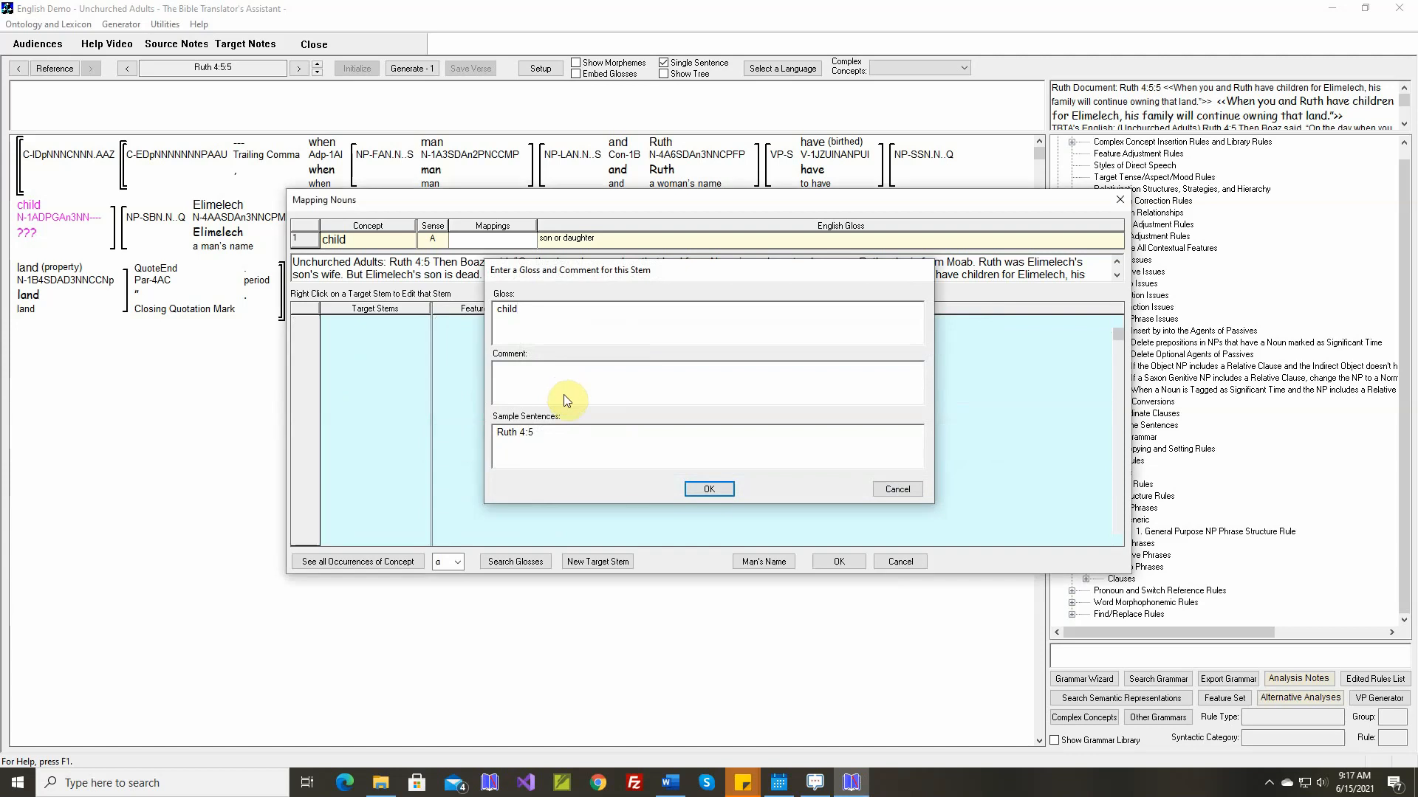
pyautogui.press('Return')
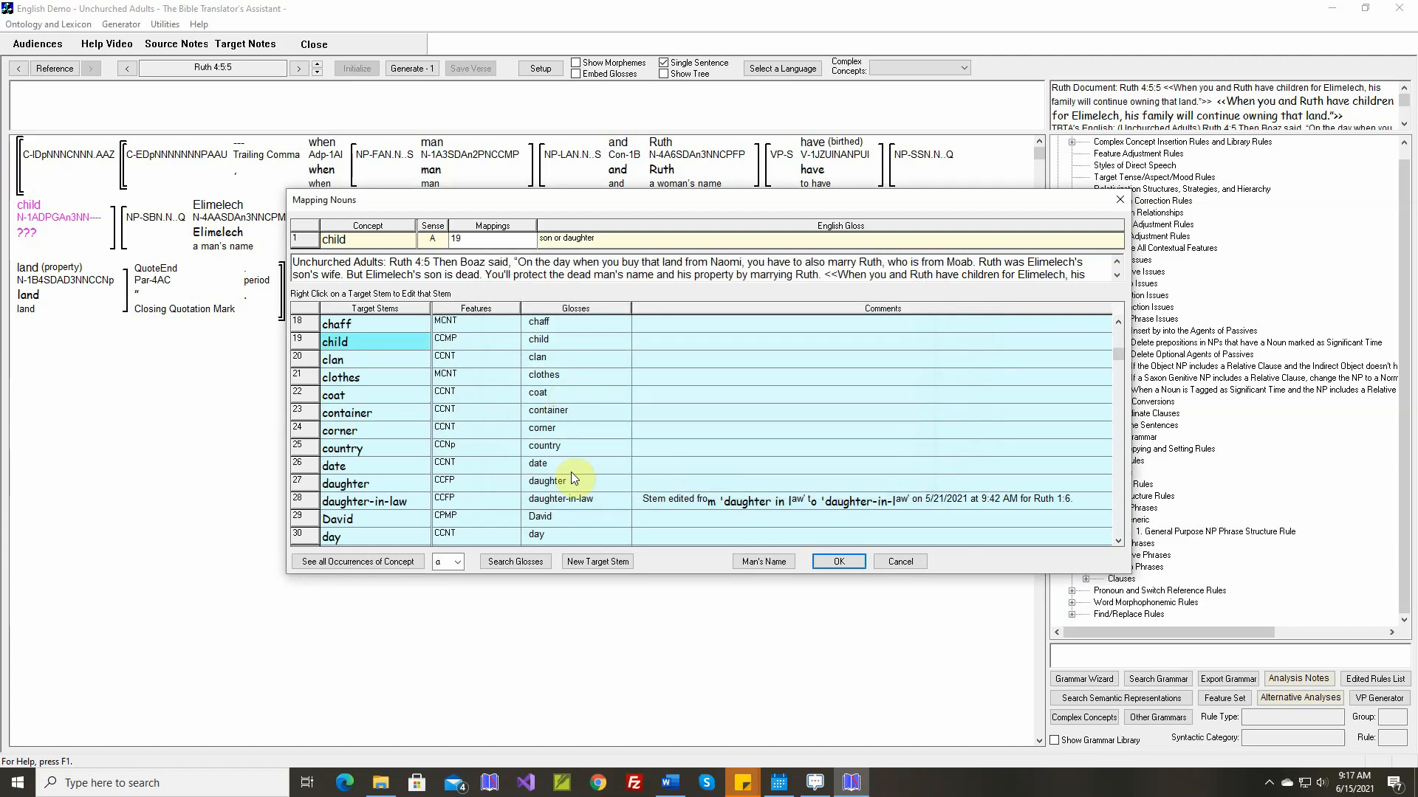
pyautogui.click(839, 561)
# Generate sentence Ruth 4:5:5, turn off single-sentence mode and generate the whole verse Ruth 4:5
pyautogui.moveTo(427, 170)
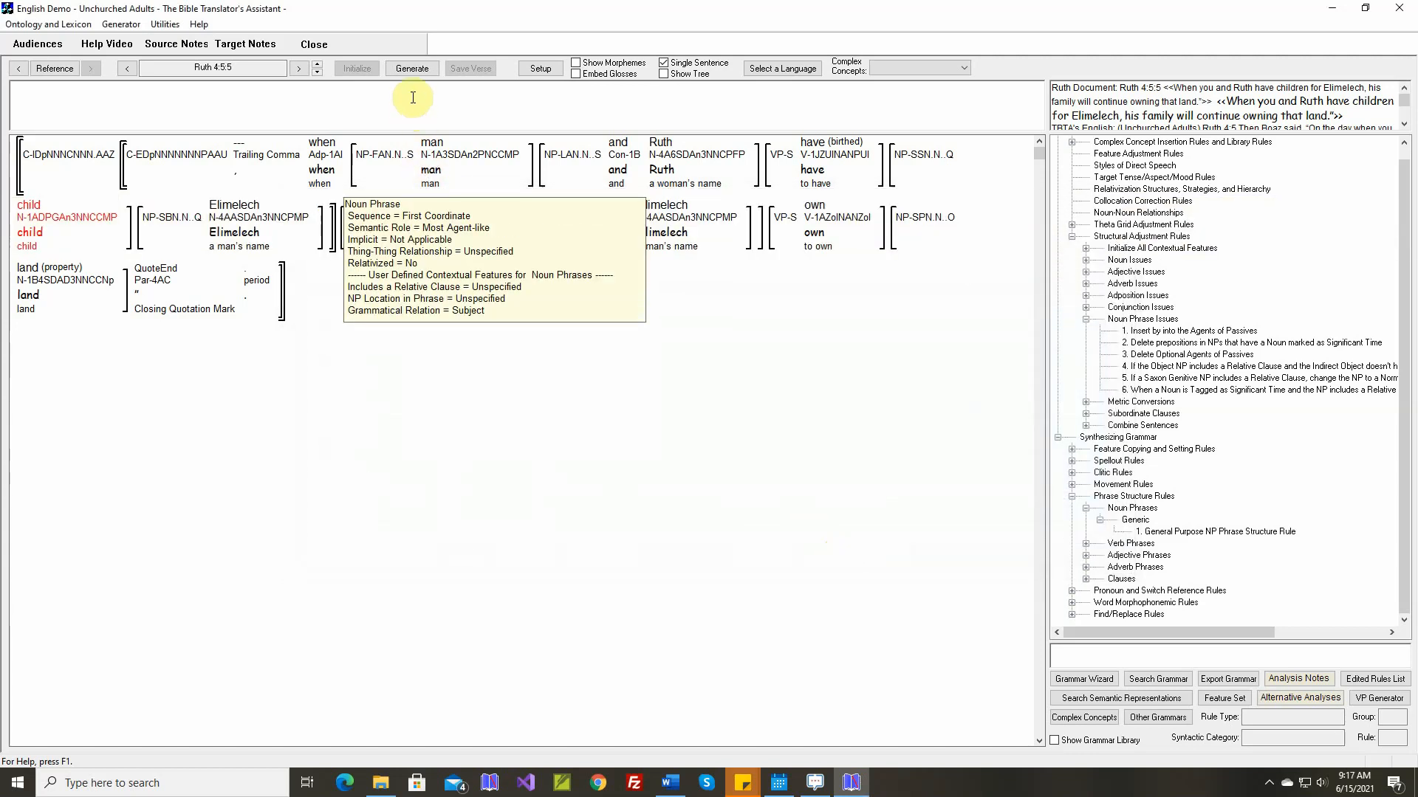
pyautogui.click(416, 67)
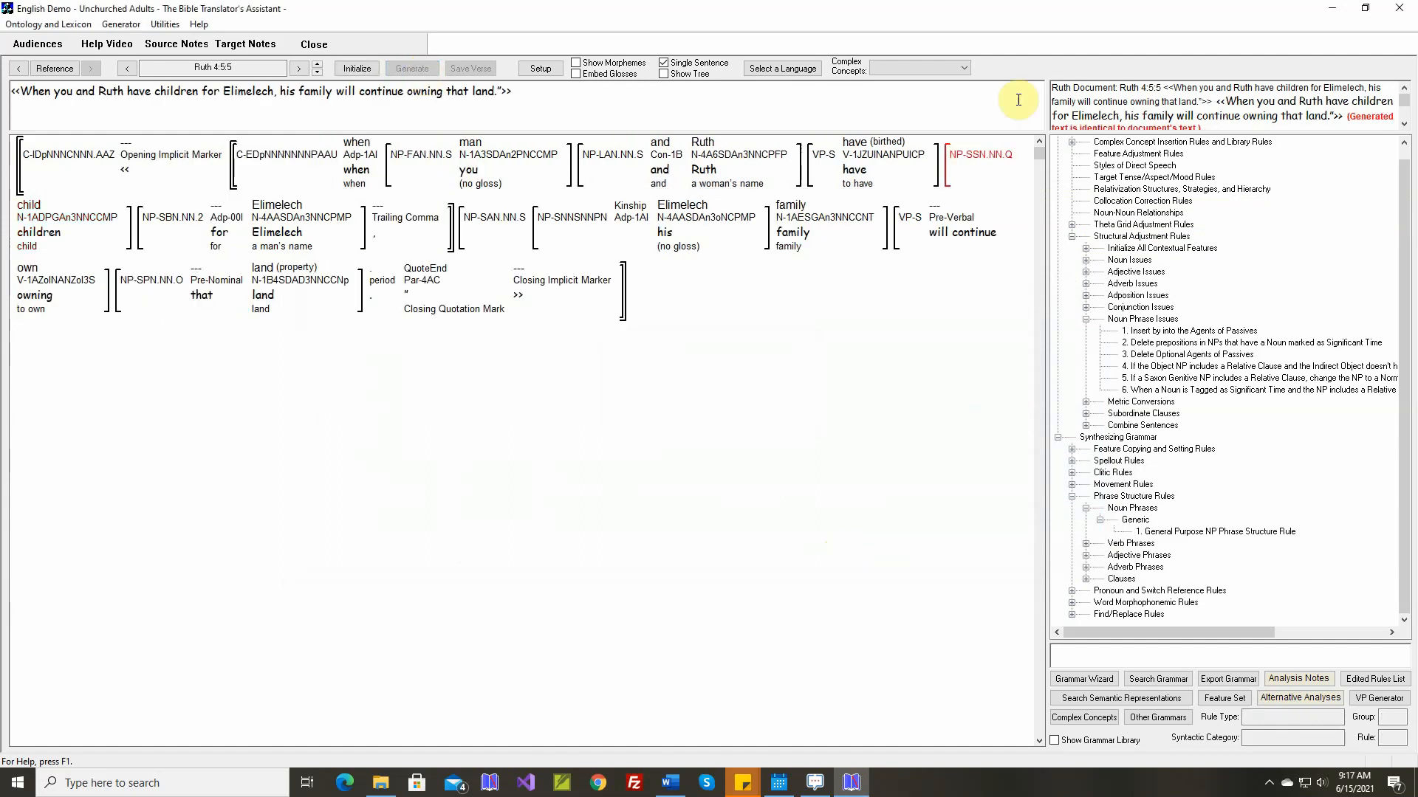
pyautogui.click(317, 66)
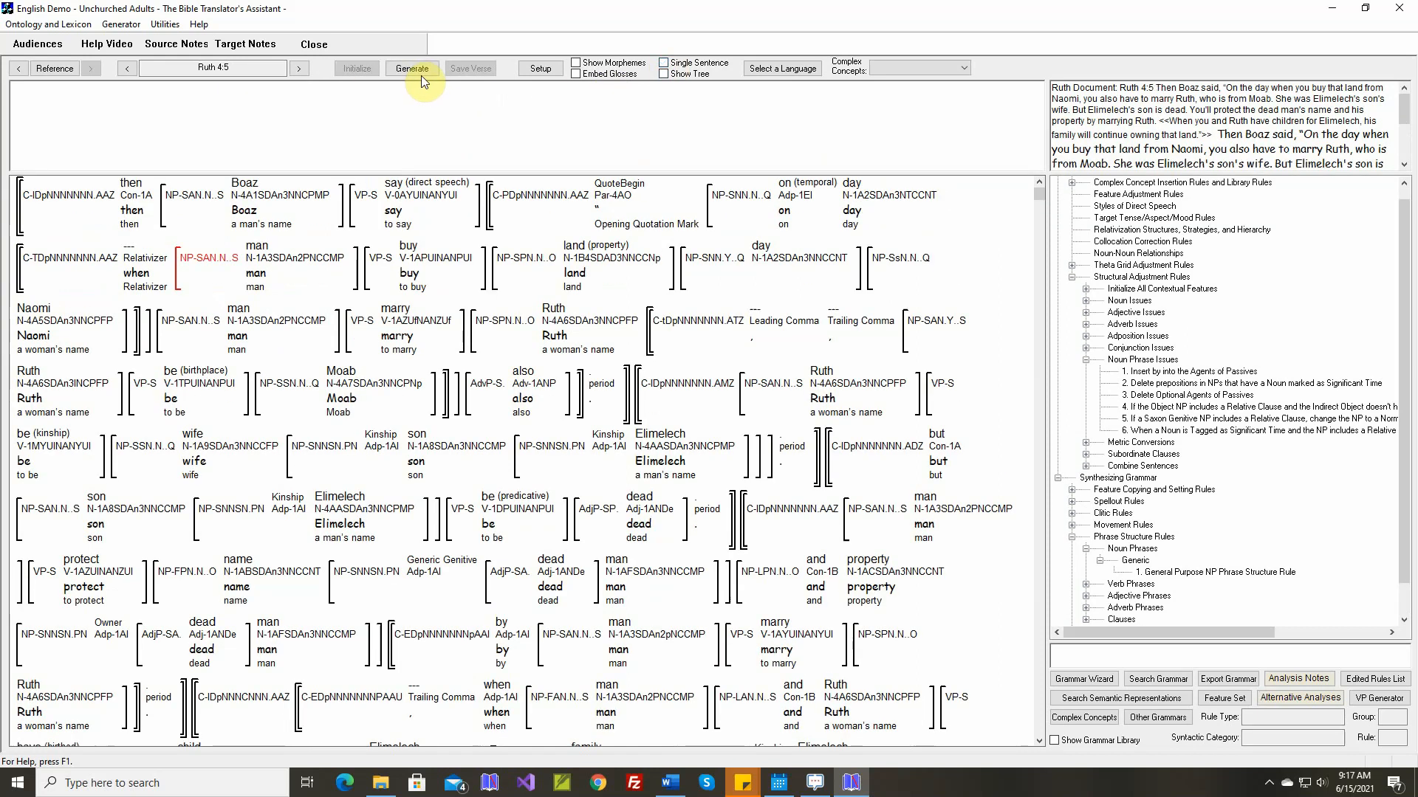
pyautogui.click(414, 68)
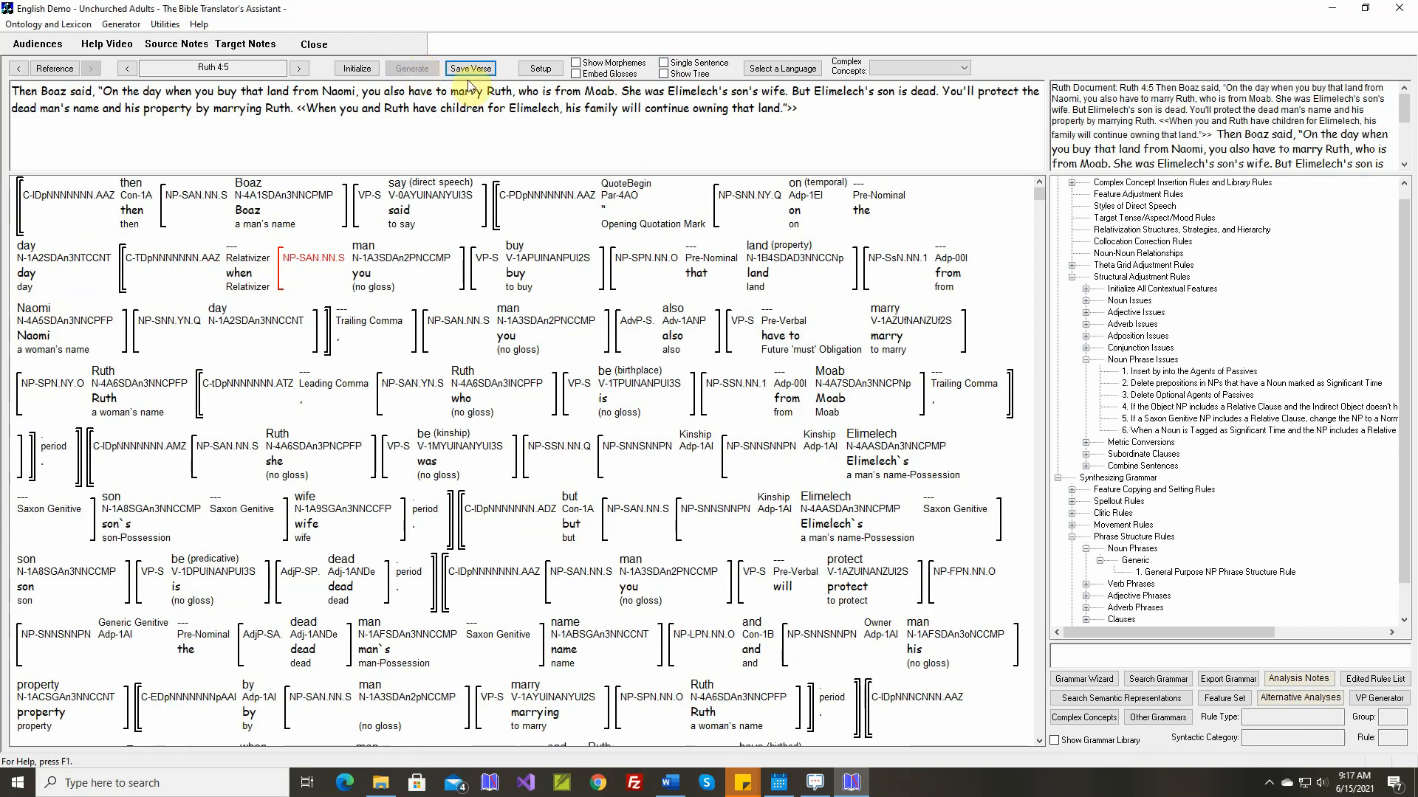
# Compare the generated Ruth 4:5 text with the document's text and save the verse
pyautogui.click(1404, 166)
pyautogui.click(1403, 166)
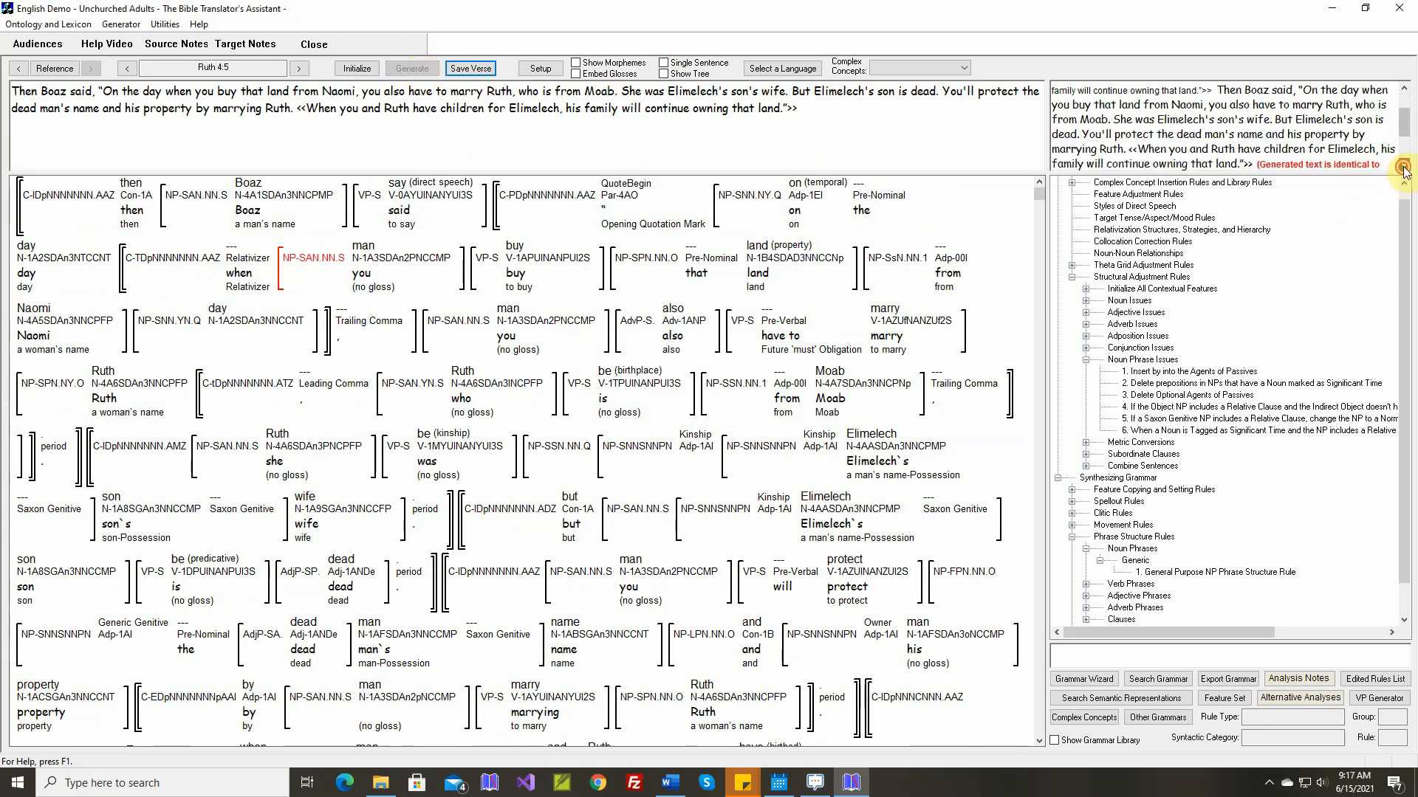
pyautogui.click(1403, 166)
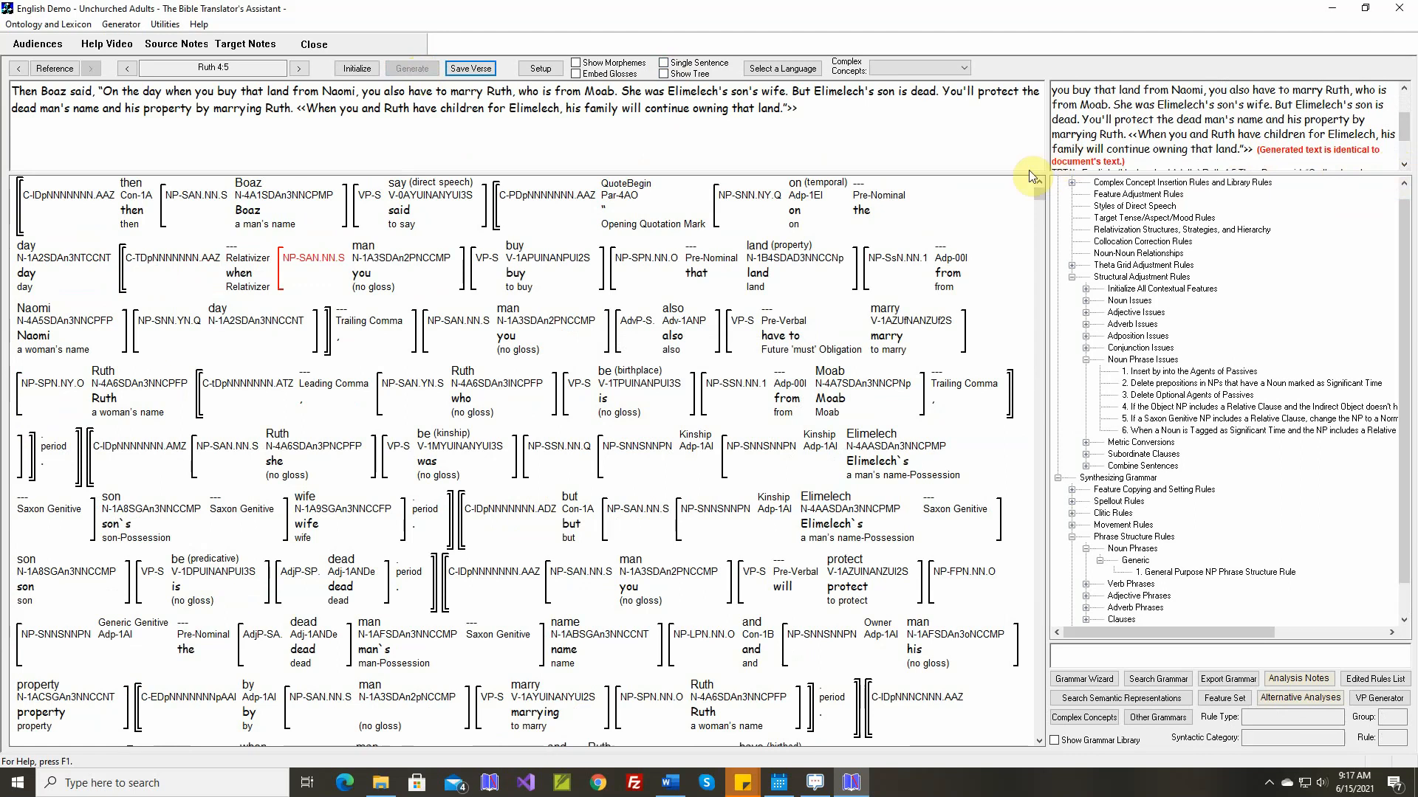
pyautogui.scroll(1, 561, 183)
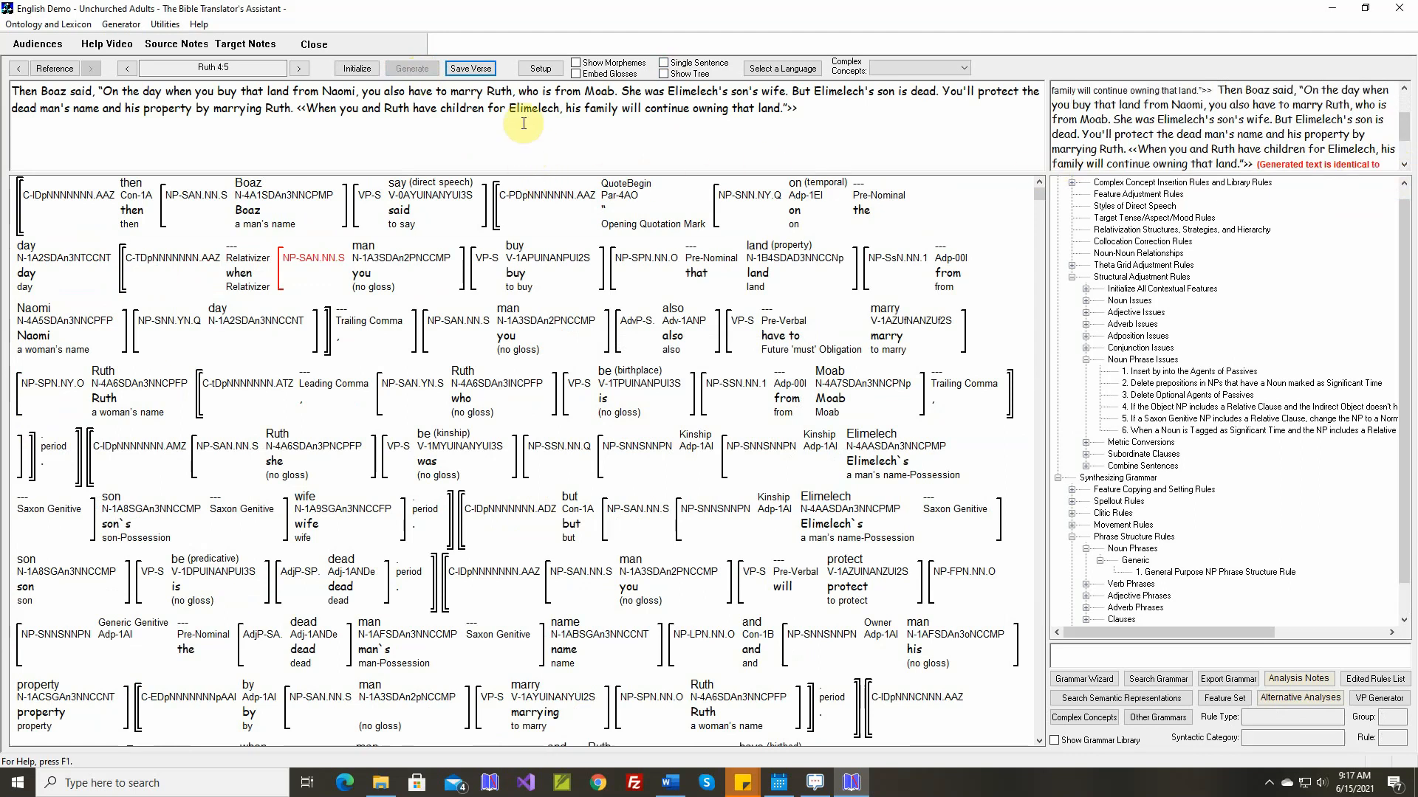
pyautogui.click(480, 71)
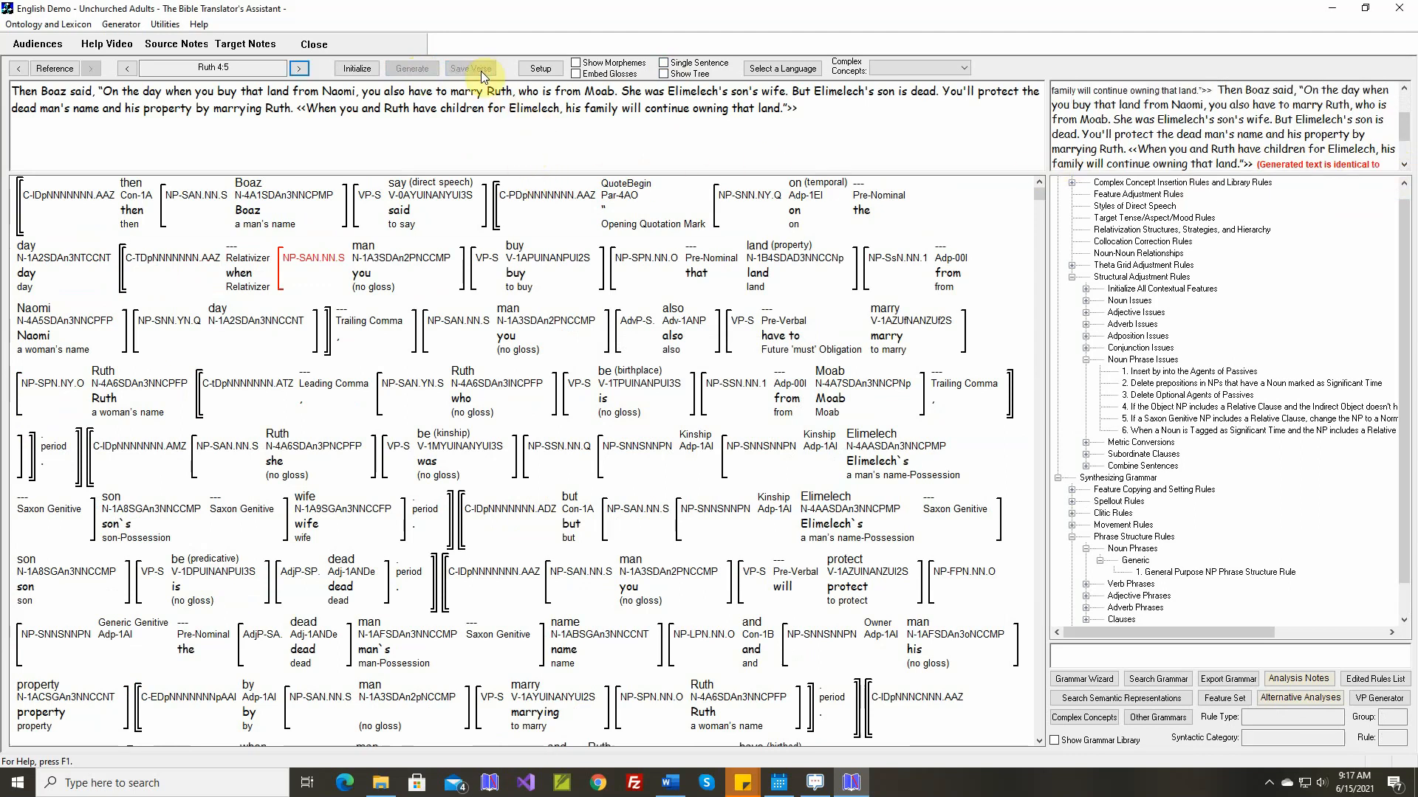